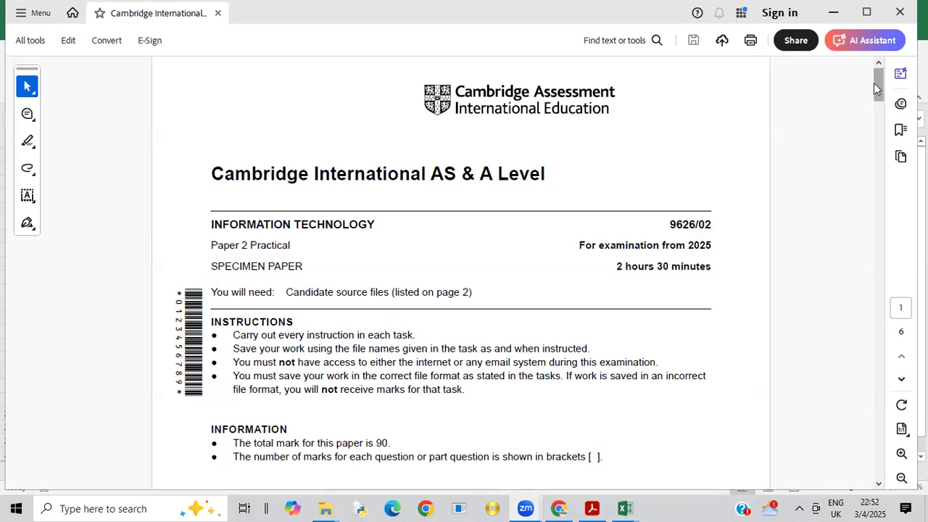
# Step: Read task 2 on page 4 of the exam paper, and in Excel auto-fit the column widths of specfind.csv
pyautogui.moveTo(875, 86); pyautogui.dragTo(881, 280)
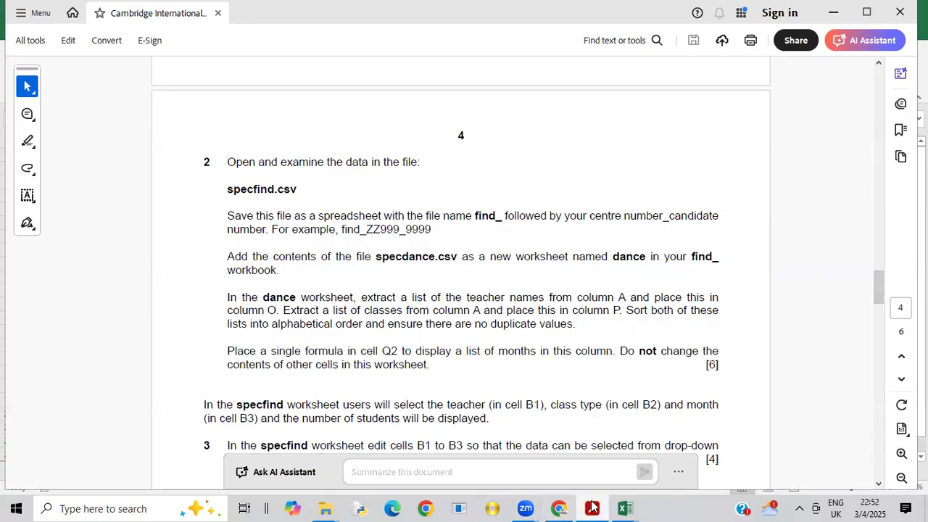
pyautogui.moveTo(622, 506)
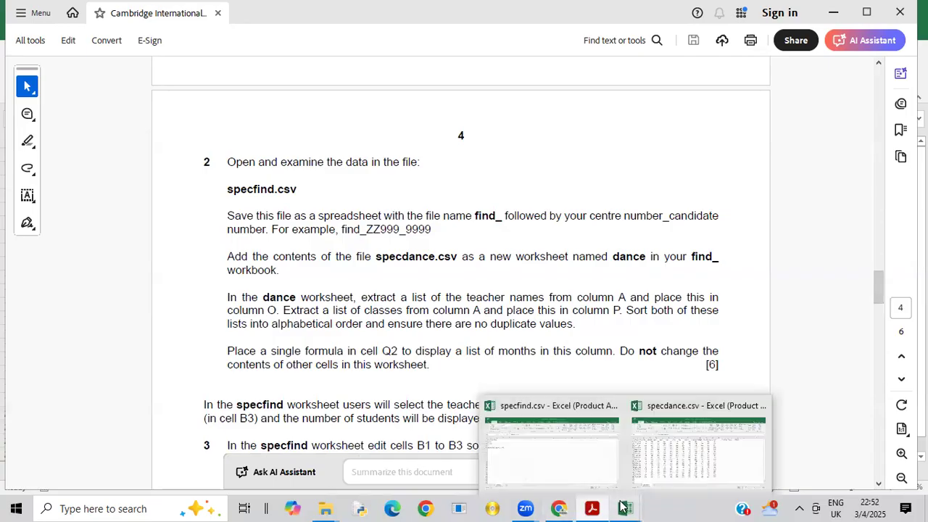
pyautogui.click(581, 468)
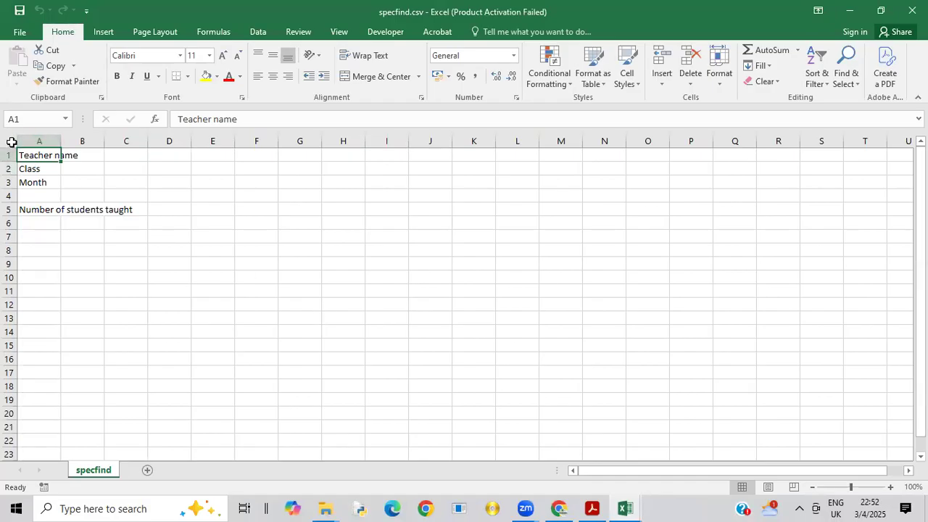
pyautogui.click(12, 142)
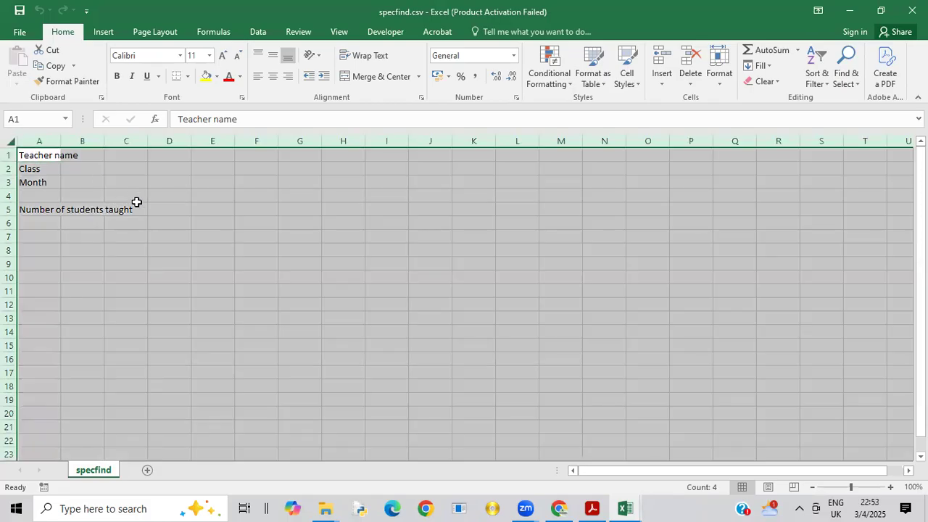
pyautogui.doubleClick(60, 141)
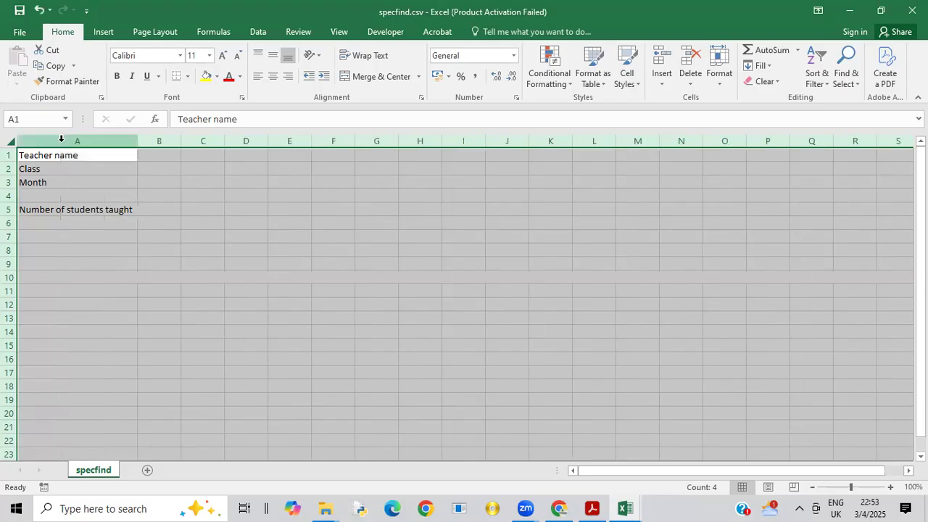
pyautogui.click(141, 186)
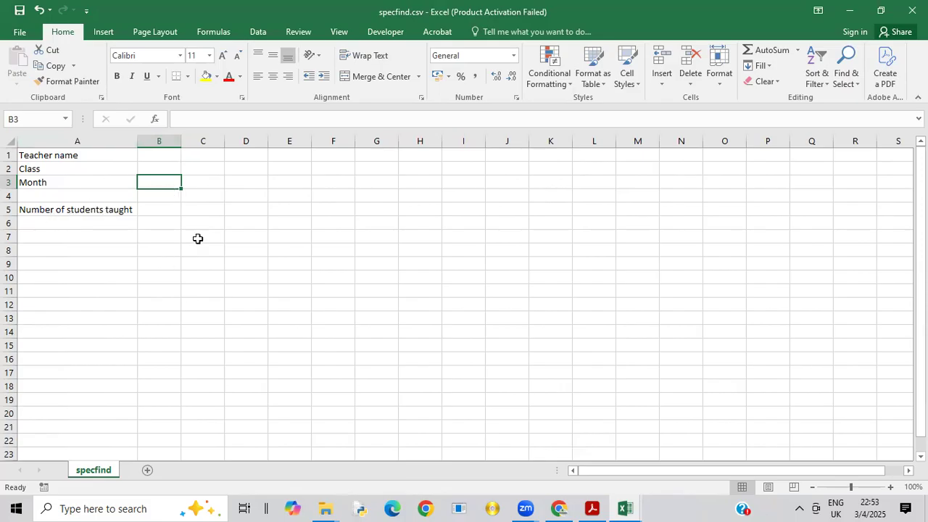
pyautogui.click(16, 34)
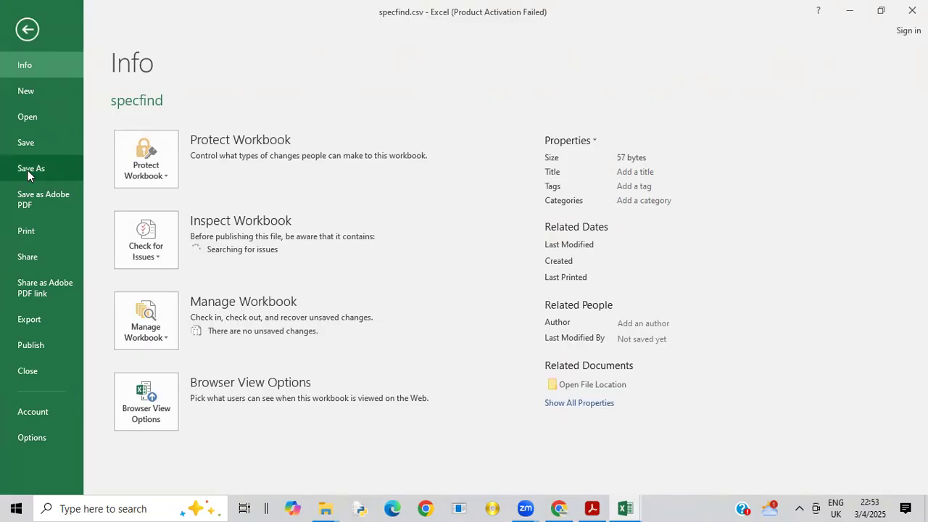
pyautogui.click(27, 171)
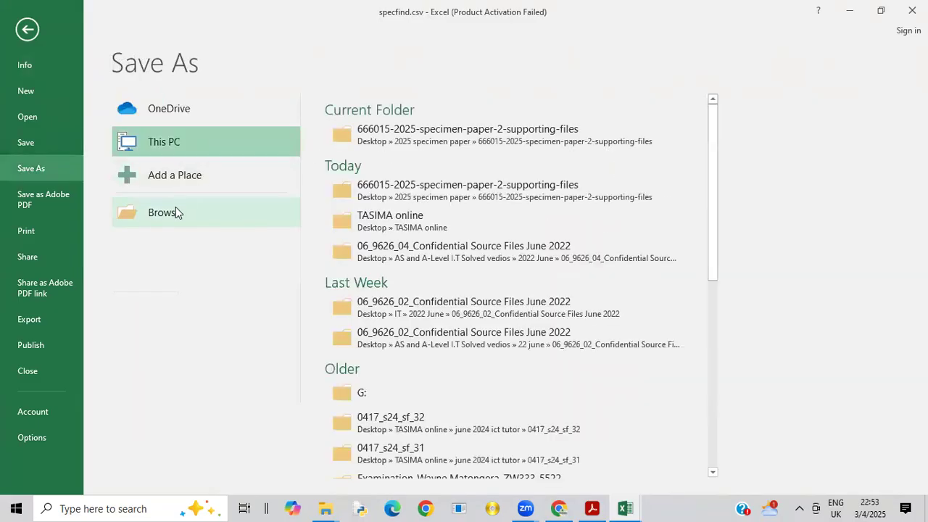
pyautogui.click(408, 131)
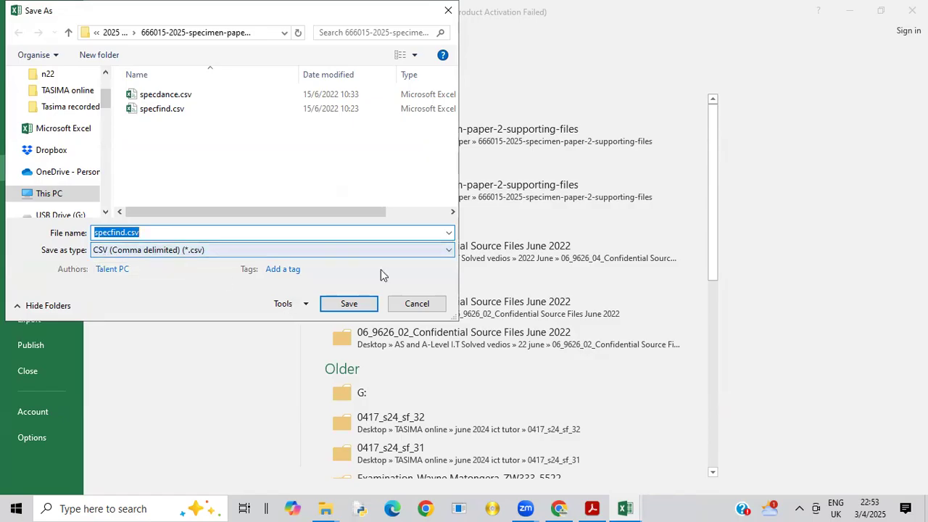
pyautogui.click(448, 250)
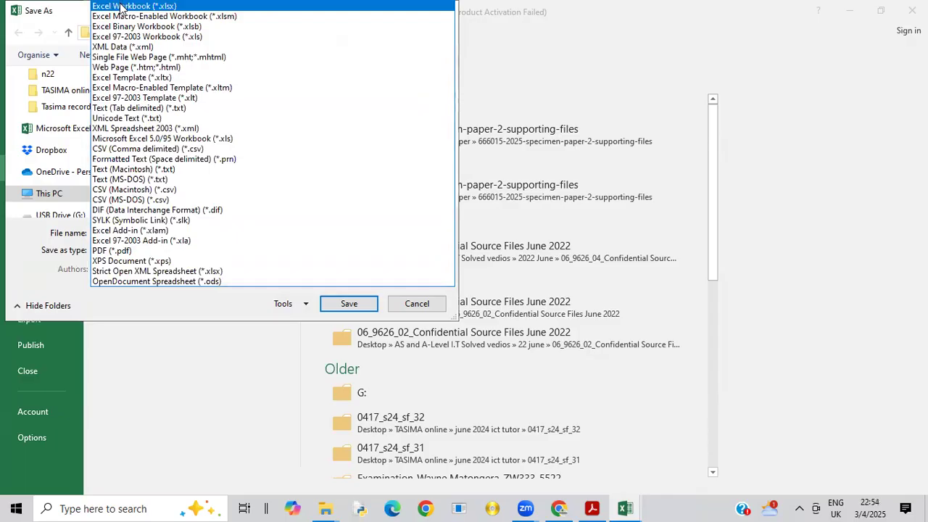
pyautogui.click(120, 6)
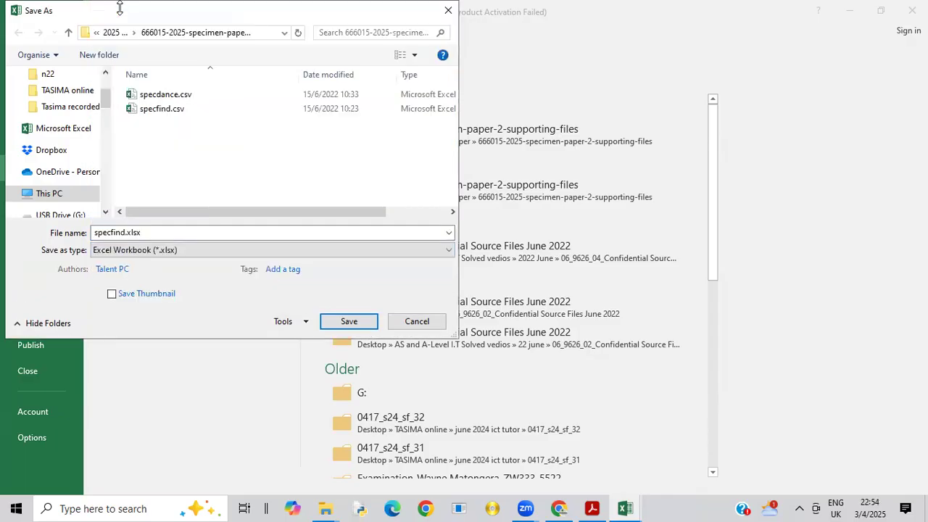
pyautogui.doubleClick(145, 232)
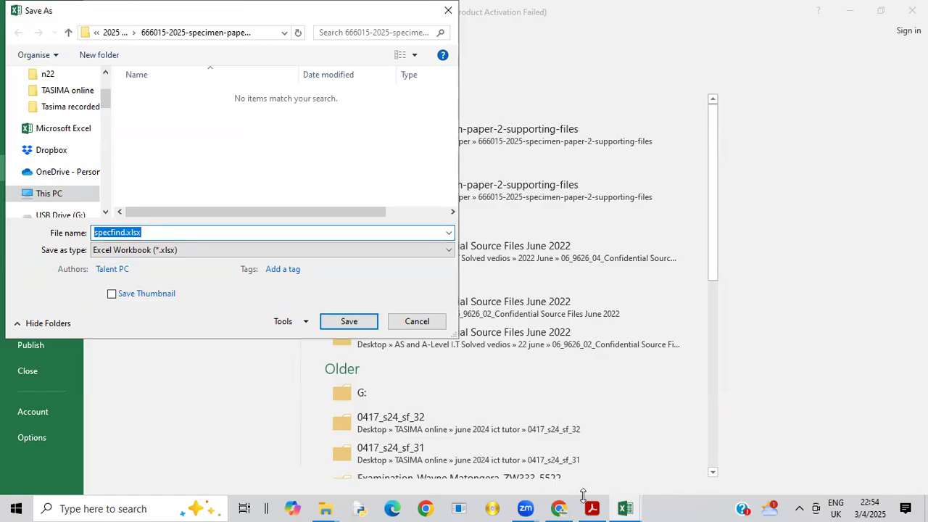
pyautogui.moveTo(593, 507)
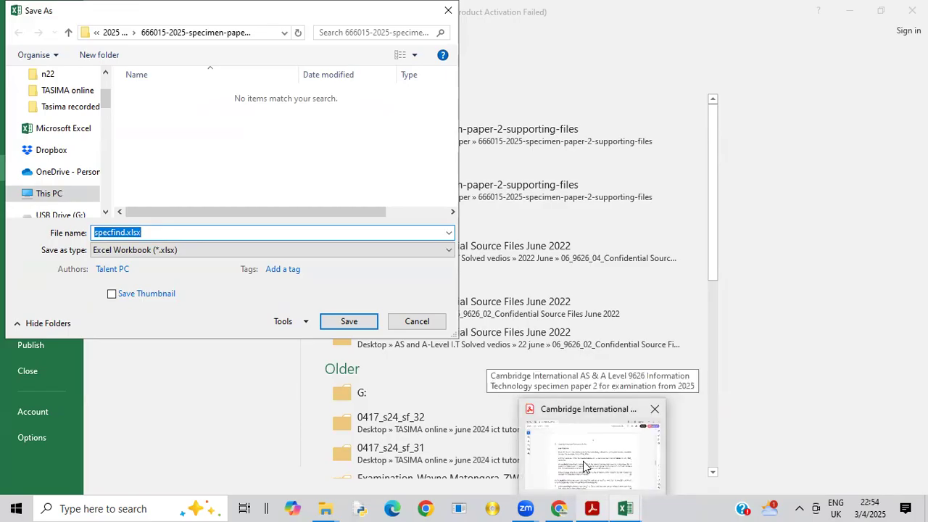
pyautogui.press('BackSpace')
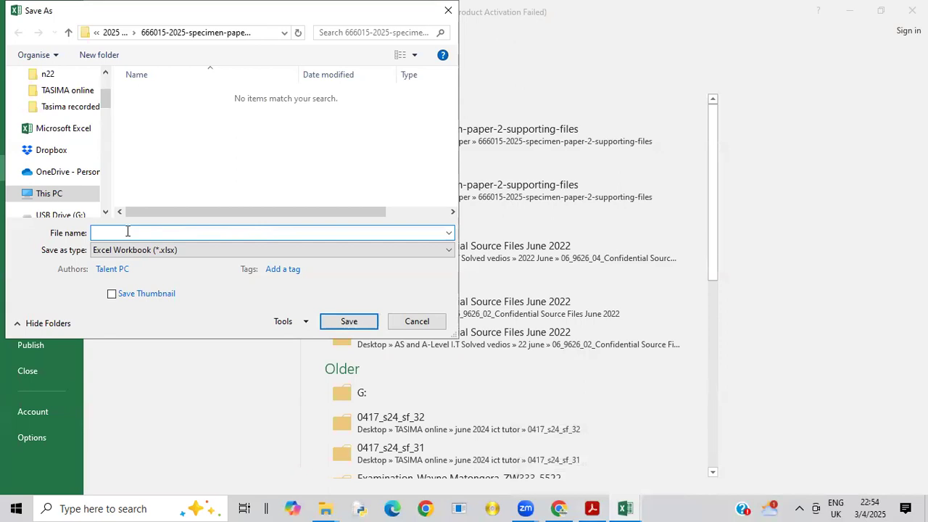
pyautogui.write('f')
pyautogui.write('F')
pyautogui.write('ind')
pyautogui.write('_zw000')
pyautogui.write('_0000')
pyautogui.click(349, 324)
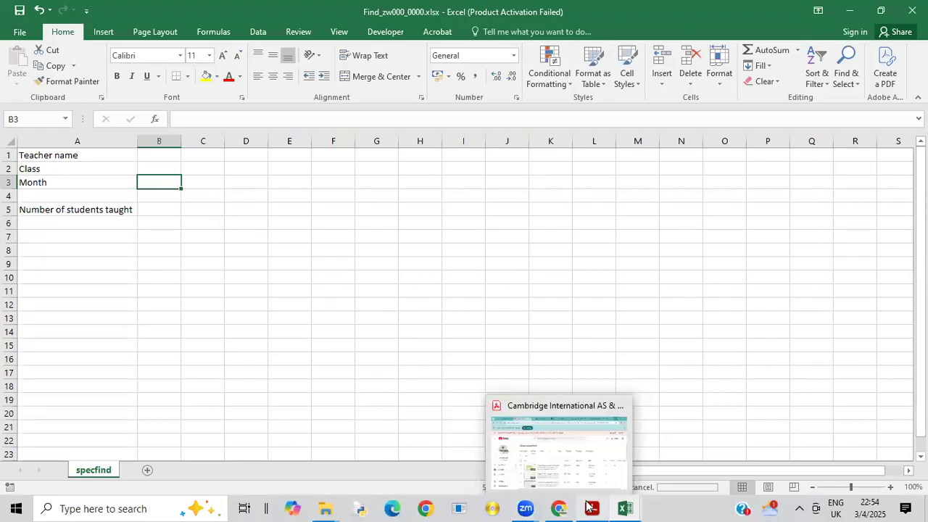
# Step: Recheck task 2 in the exam paper, and in Excel auto-fit all column widths of specdance.csv
pyautogui.click(591, 487)
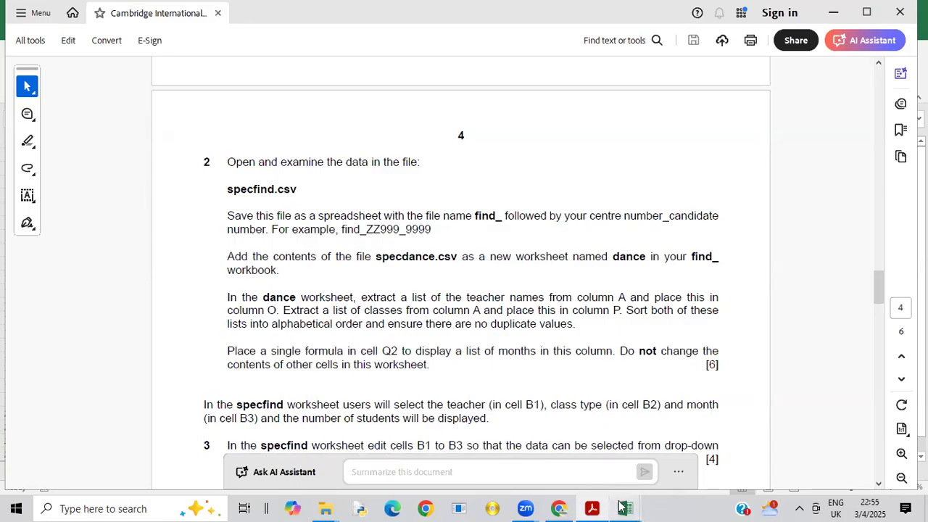
pyautogui.moveTo(622, 508)
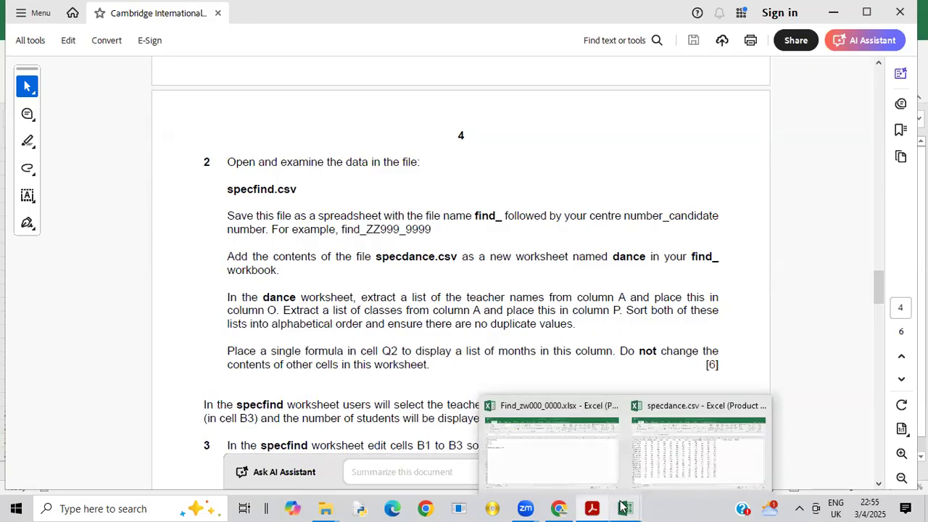
pyautogui.click(674, 466)
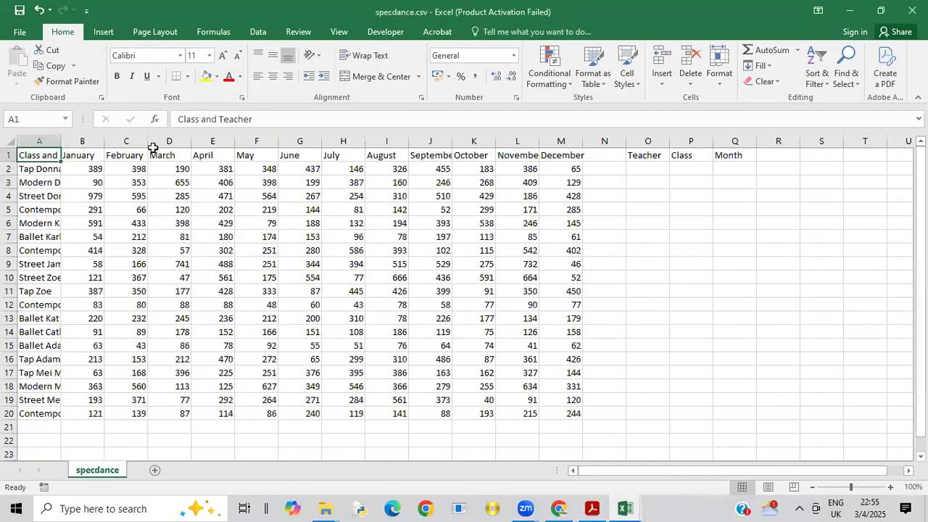
pyautogui.click(11, 140)
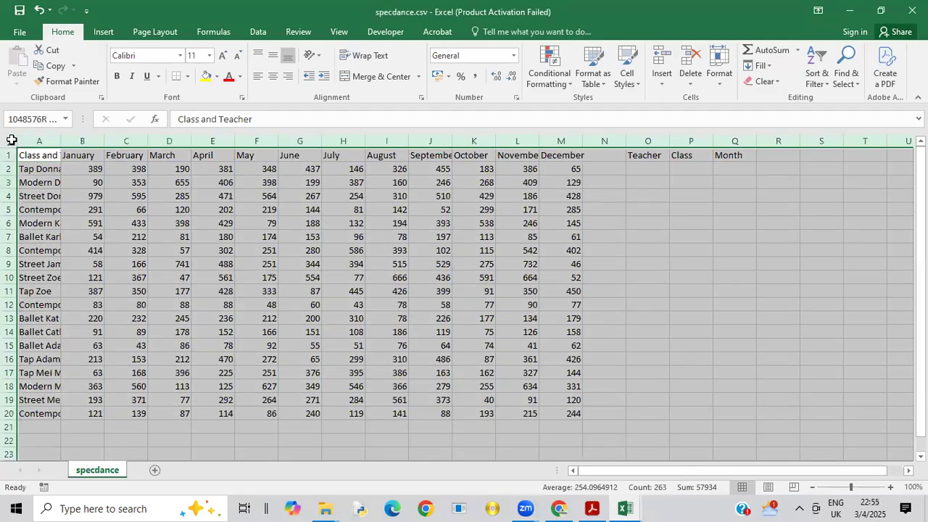
pyautogui.doubleClick(60, 141)
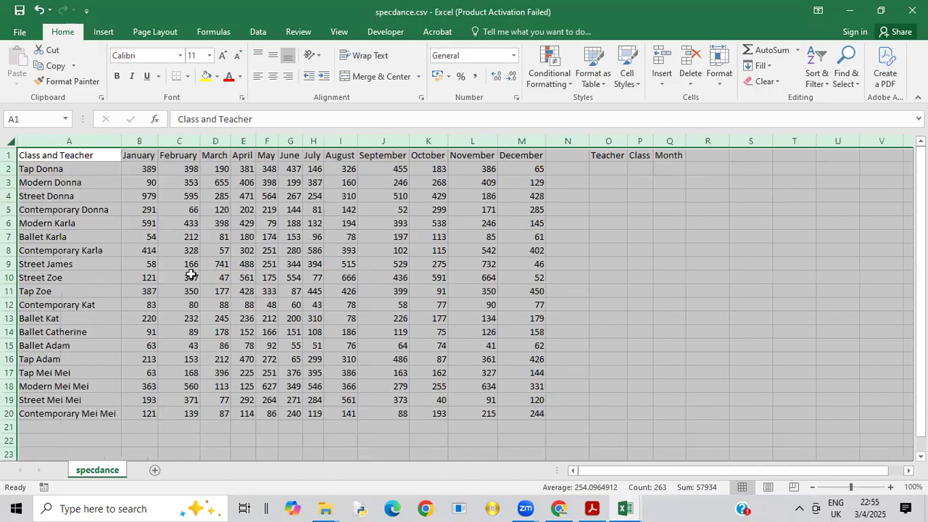
pyautogui.click(154, 237)
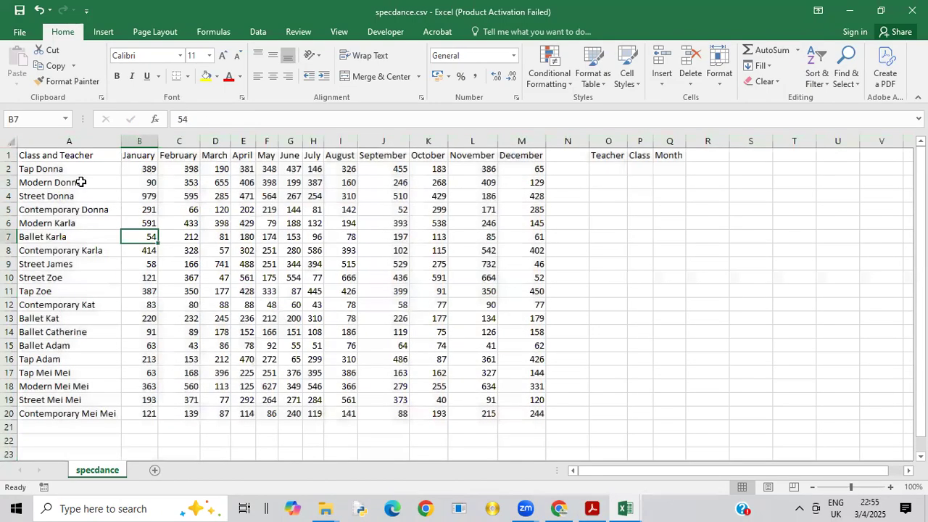
# Step: Copy the entire specdance worksheet into a new worksheet in the Find_zw000_0000.xlsx workbook, starting at cell A1
pyautogui.click(9, 140)
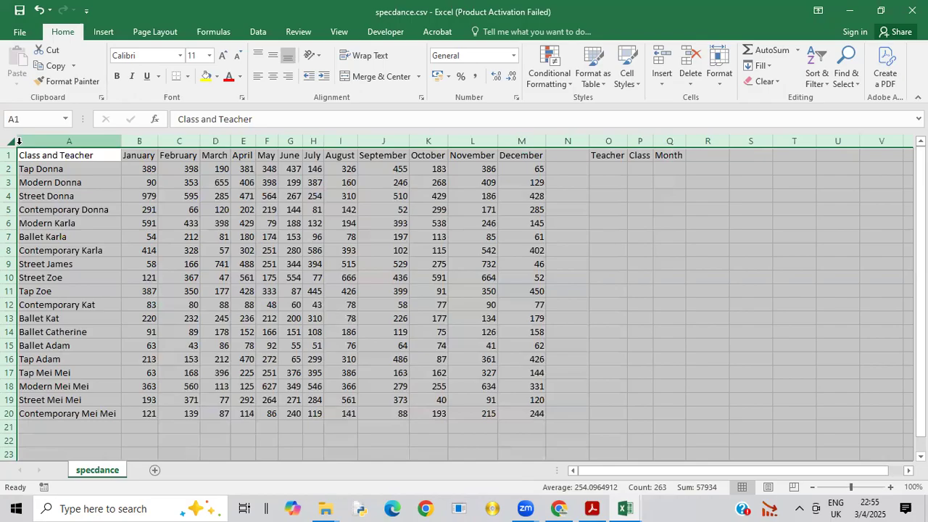
pyautogui.hotkey('ctrl', 'c')
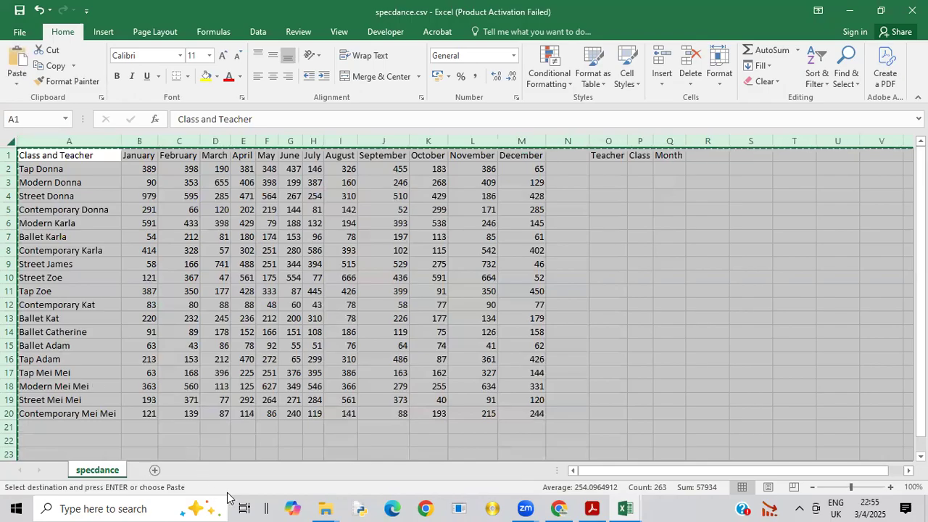
pyautogui.click(627, 507)
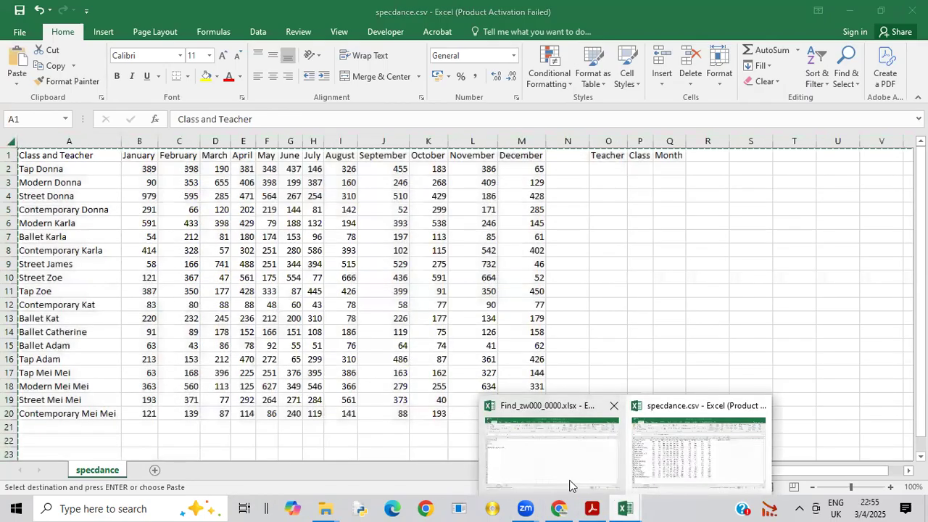
pyautogui.click(570, 484)
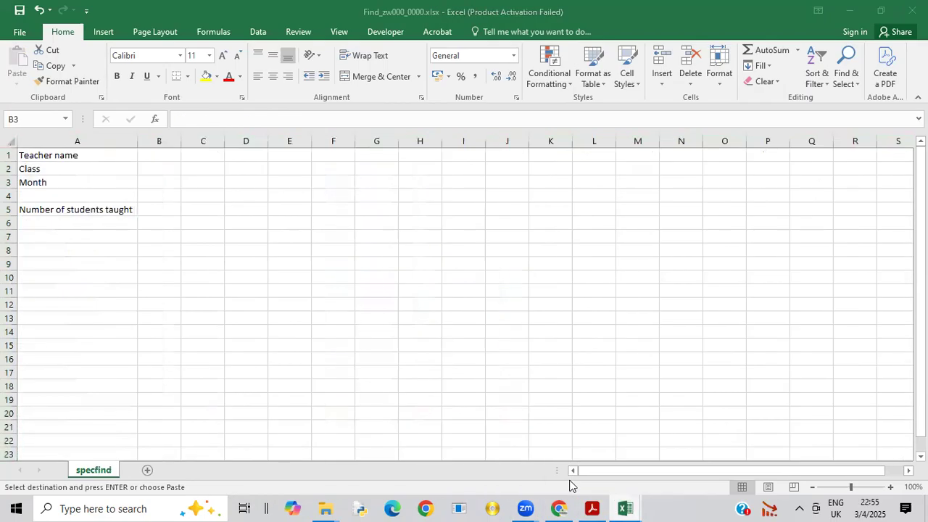
pyautogui.click(147, 470)
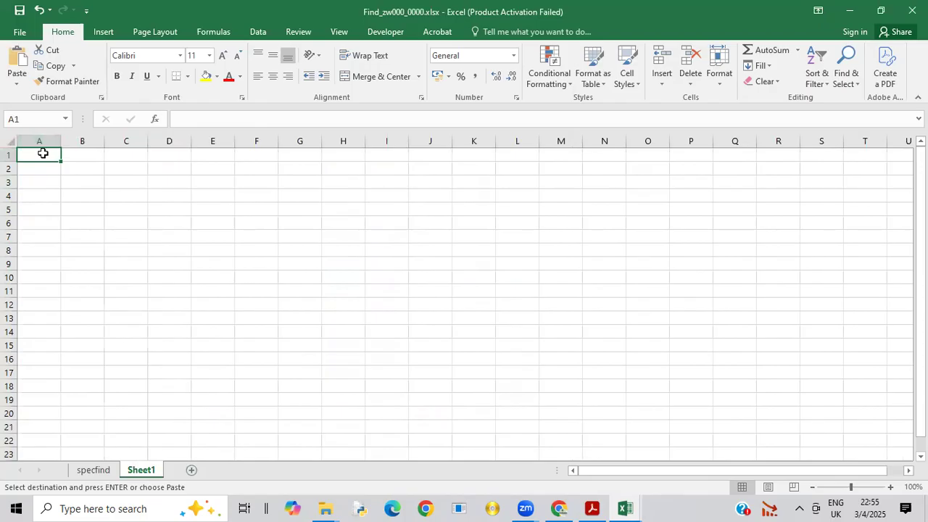
pyautogui.hotkey('ctrl', 'v')
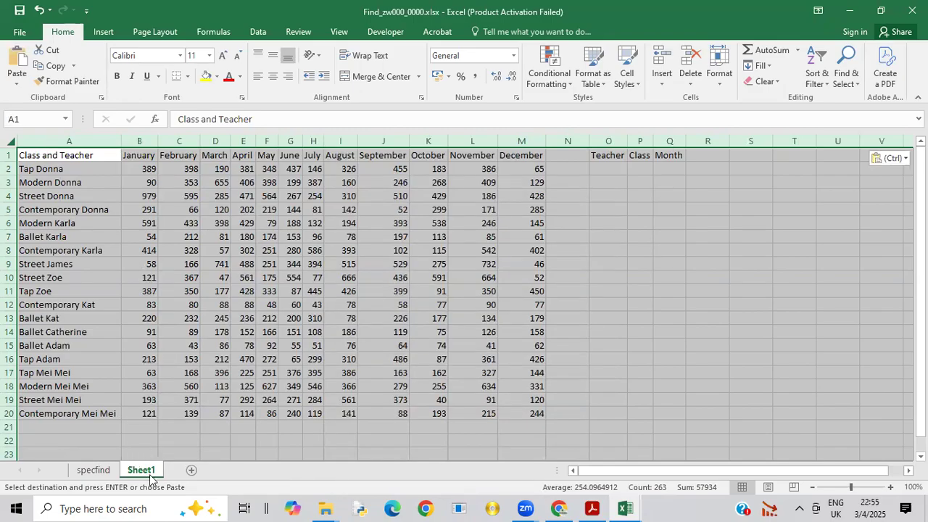
pyautogui.click(223, 388)
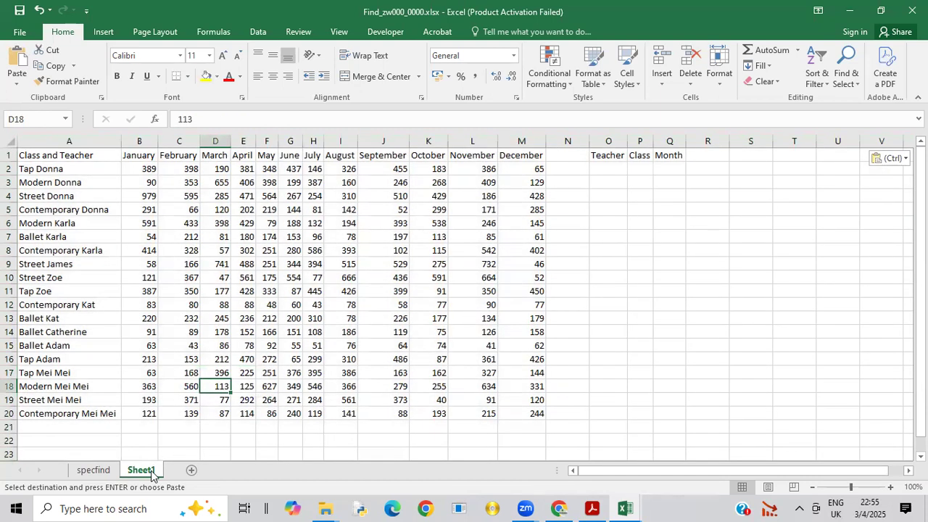
# Step: Rename the new worksheet holding the class and teacher data as dance
pyautogui.rightClick(150, 471)
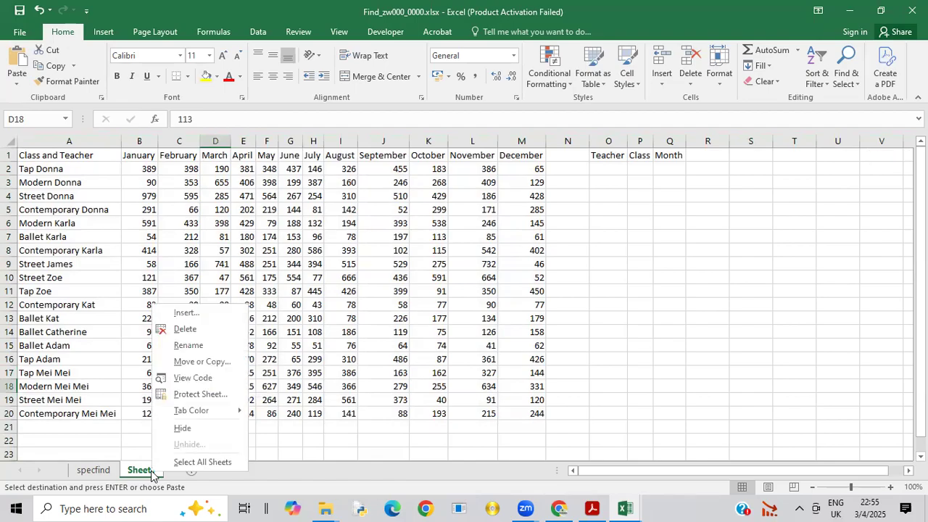
pyautogui.click(180, 346)
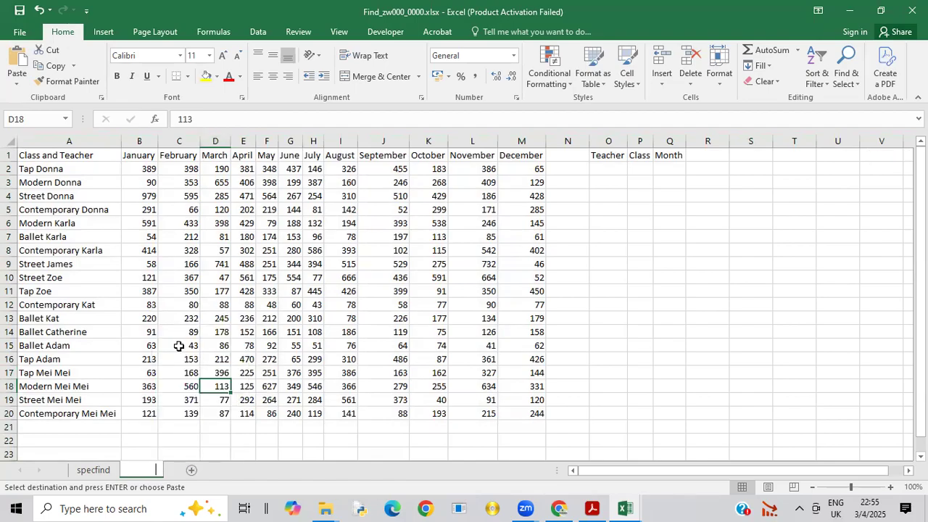
pyautogui.write('da')
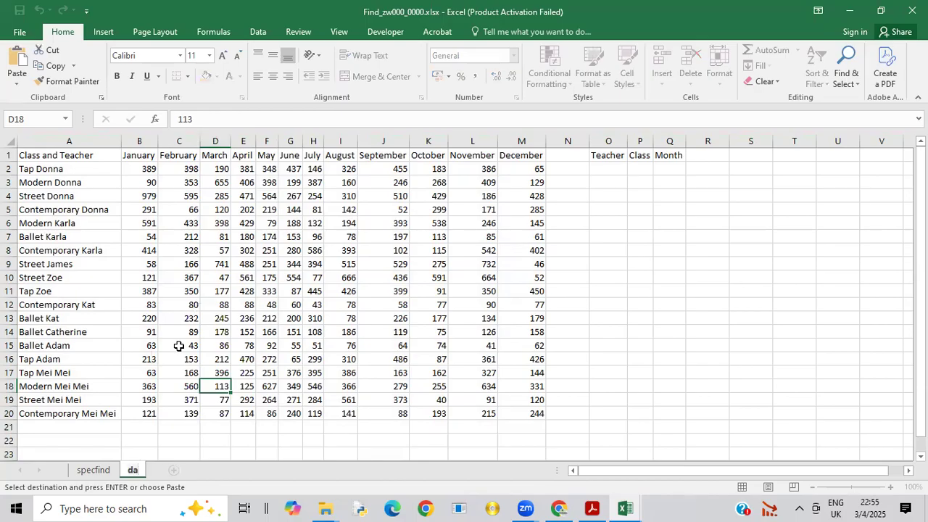
pyautogui.write('nce')
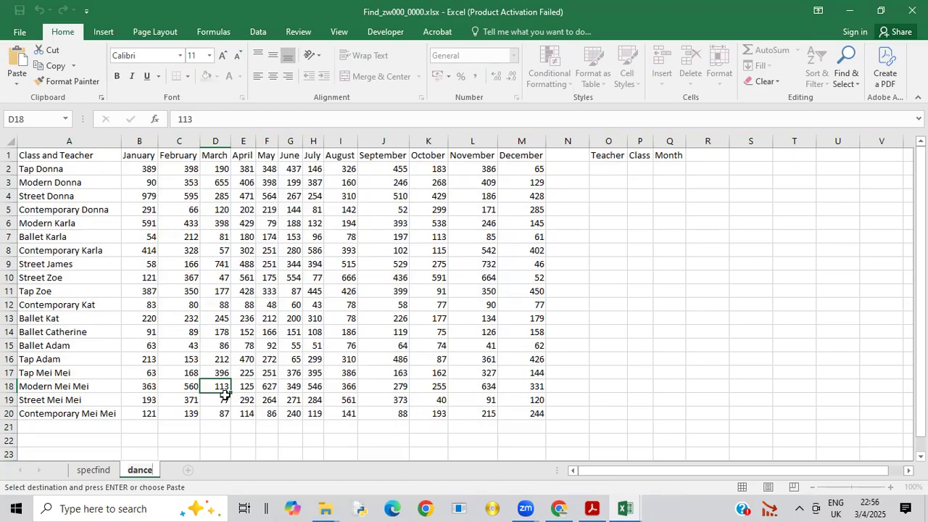
# Step: Switch to the exam paper in Acrobat and read the rest of task 2 and tasks 3 and 4
pyautogui.click(593, 506)
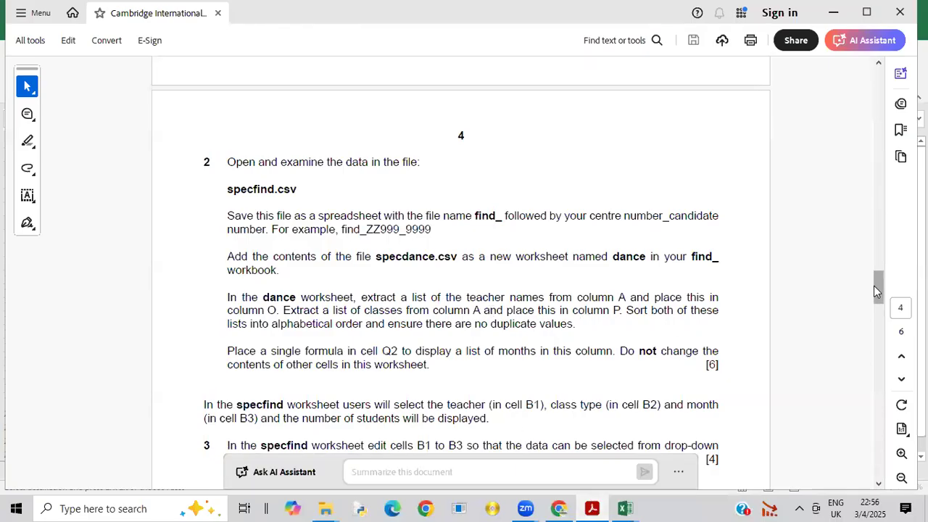
pyautogui.scroll(-5, 878, 293)
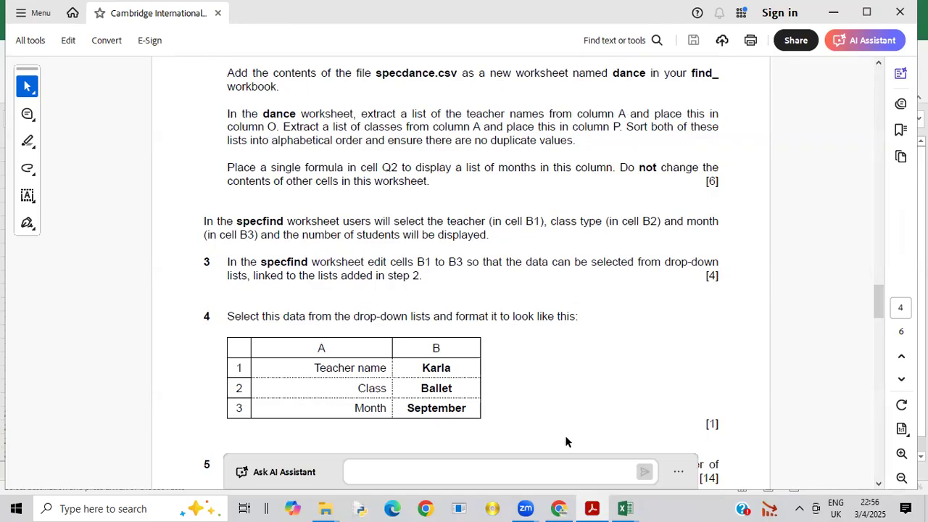
# Step: Switch to the Find_zw000_0000.xlsx workbook in Excel and copy the class and teacher entries A2:A20 of the dance worksheet to Q2
pyautogui.moveTo(624, 507)
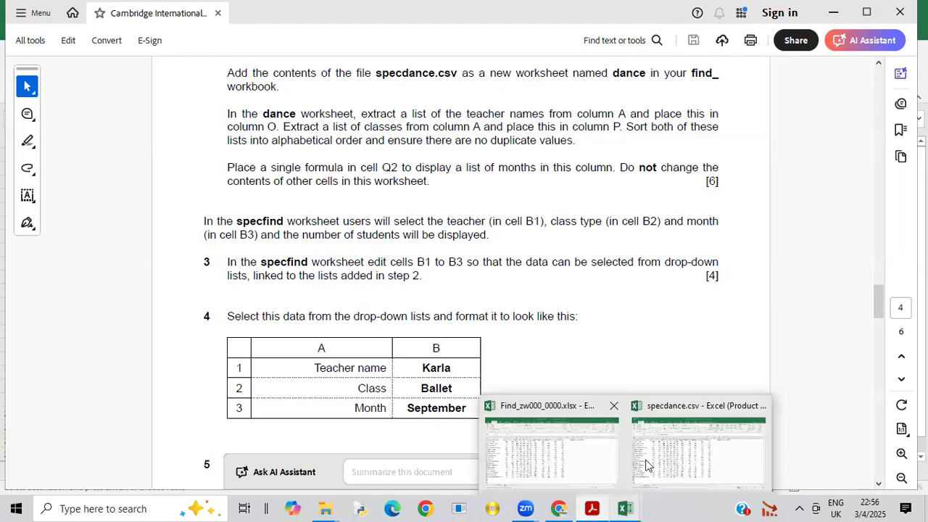
pyautogui.click(549, 465)
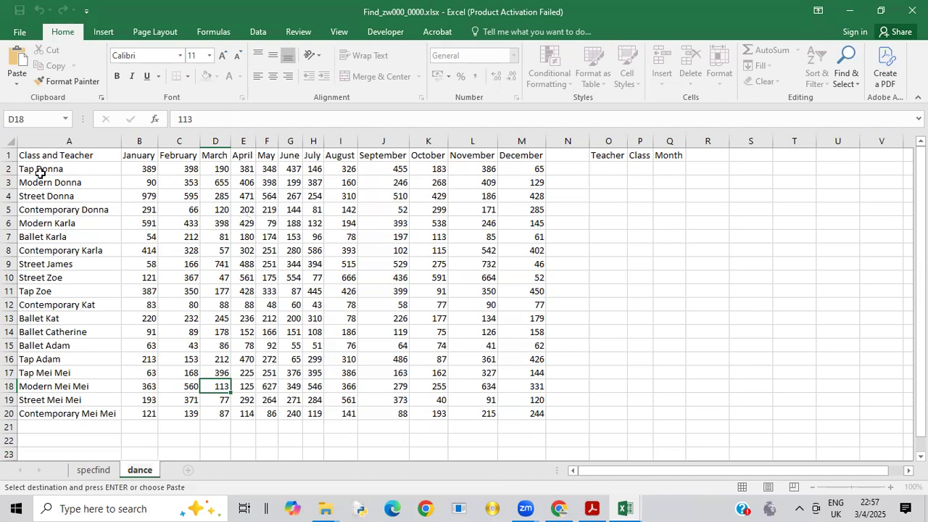
pyautogui.moveTo(33, 170); pyautogui.dragTo(54, 369)
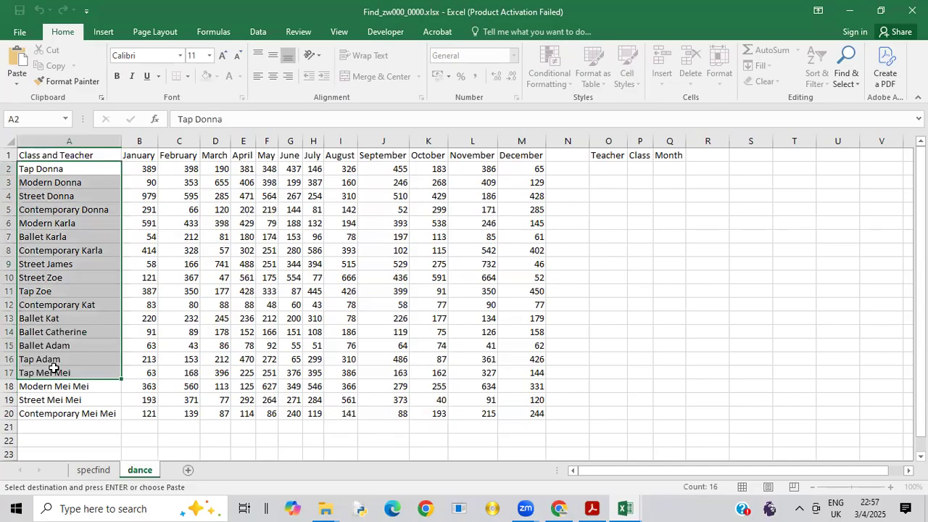
pyautogui.click(64, 290)
pyautogui.moveTo(37, 171); pyautogui.dragTo(48, 414)
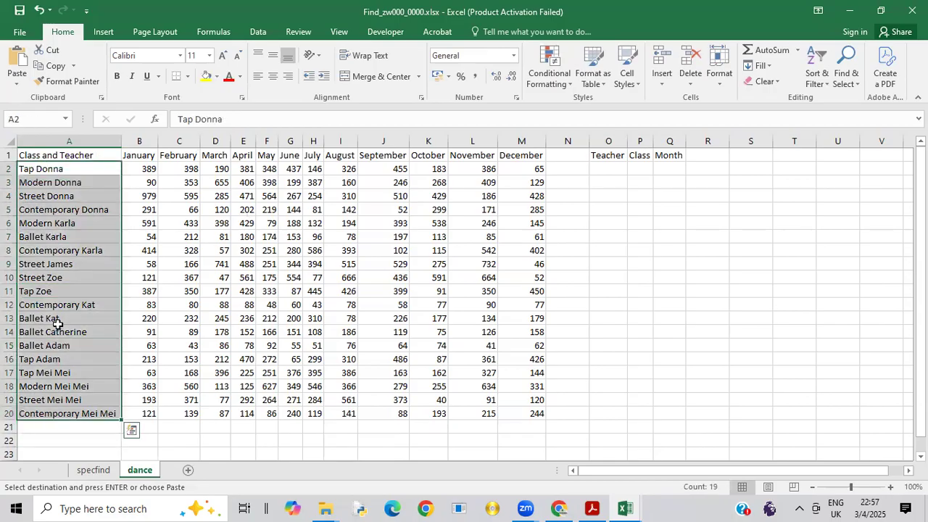
pyautogui.rightClick(68, 260)
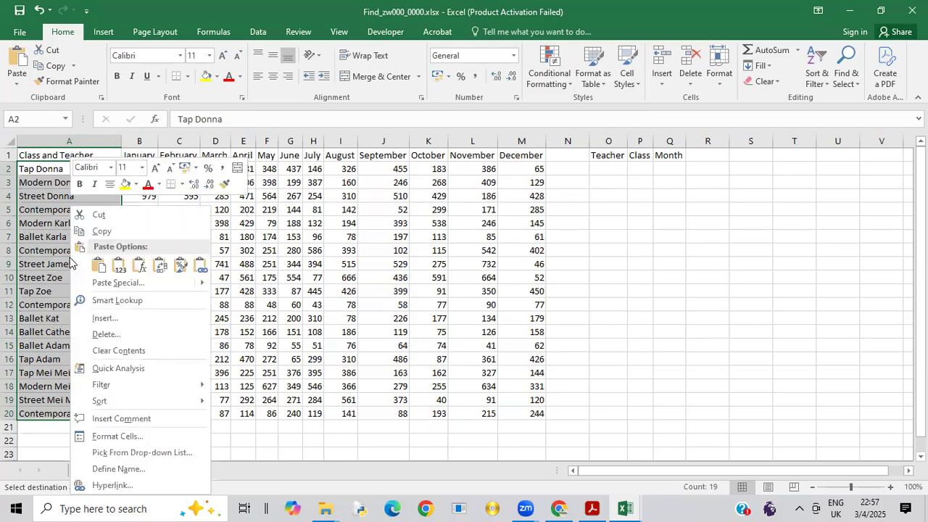
pyautogui.click(103, 231)
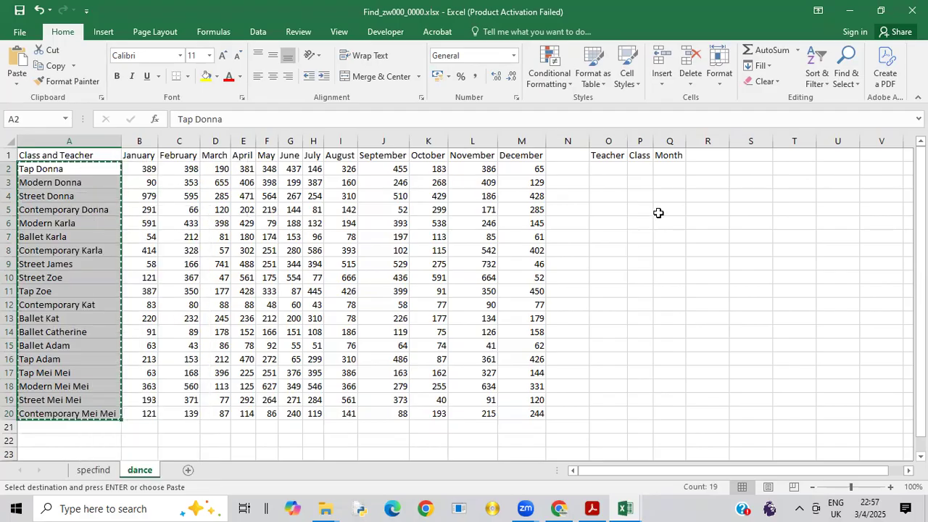
pyautogui.click(672, 169)
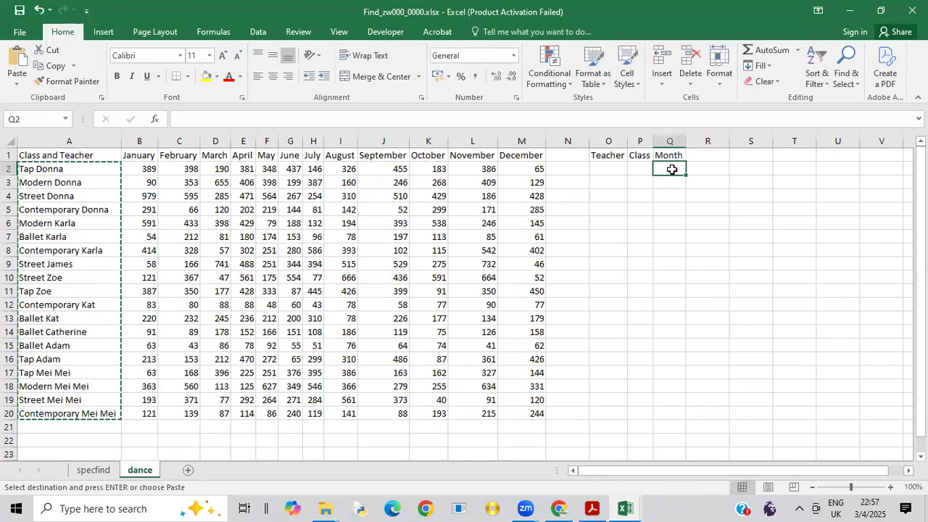
pyautogui.rightClick(671, 169)
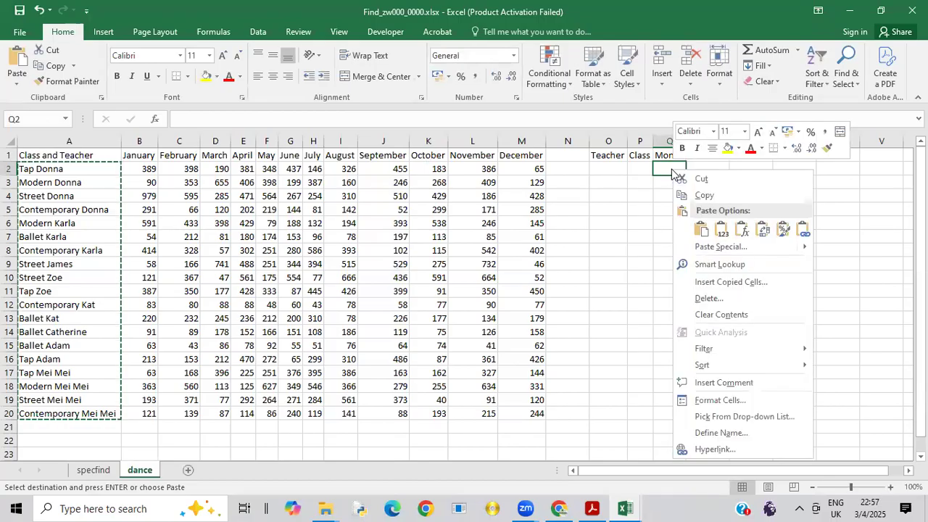
pyautogui.click(700, 230)
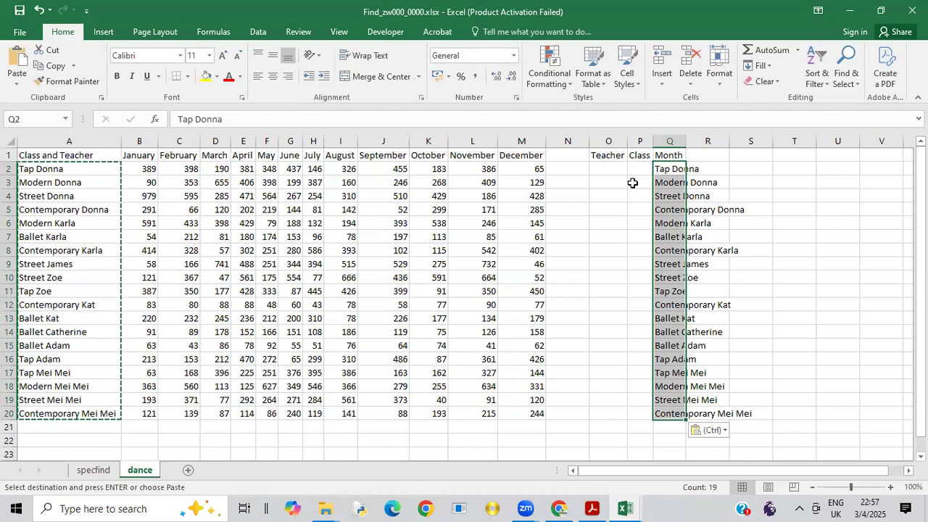
# Step: Enter the row 2 teacher's name in O2 and the class Tap in P2 as extraction examples
pyautogui.click(616, 167)
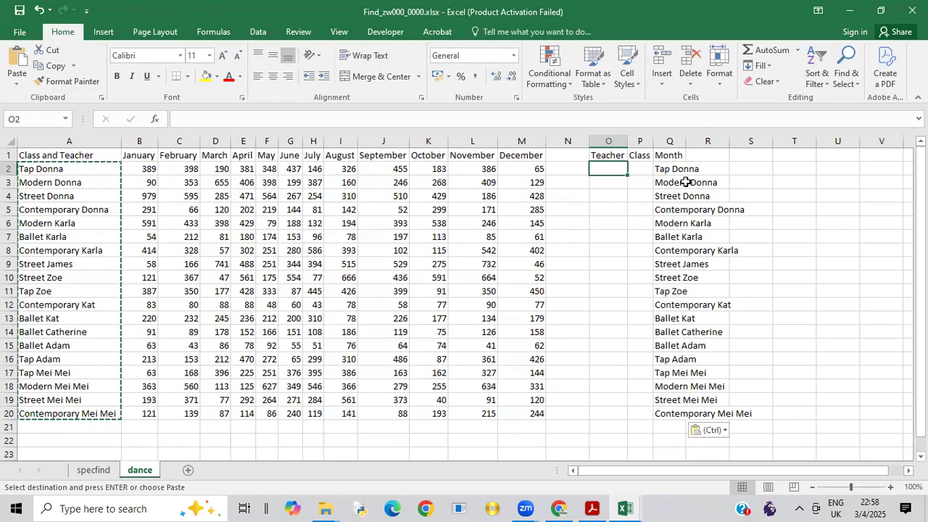
pyautogui.doubleClick(616, 166)
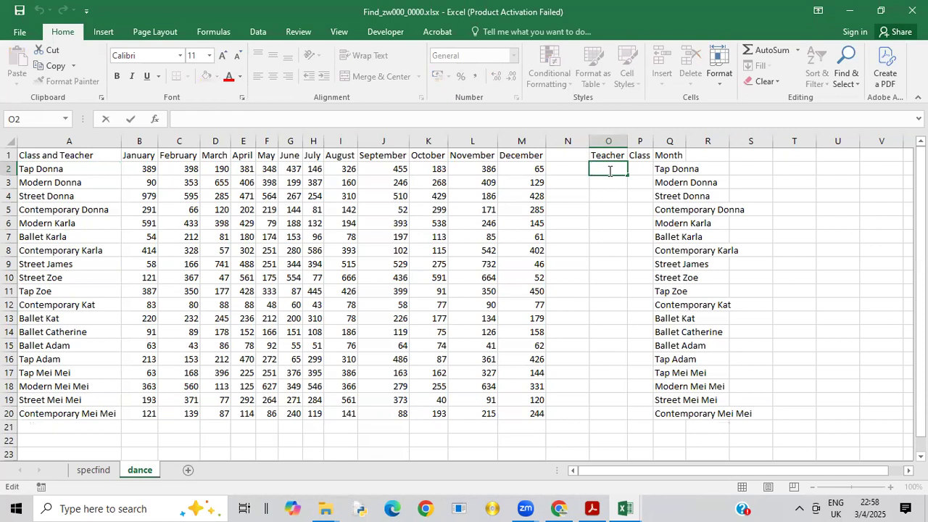
pyautogui.press('BackSpace')
pyautogui.write('Donna')
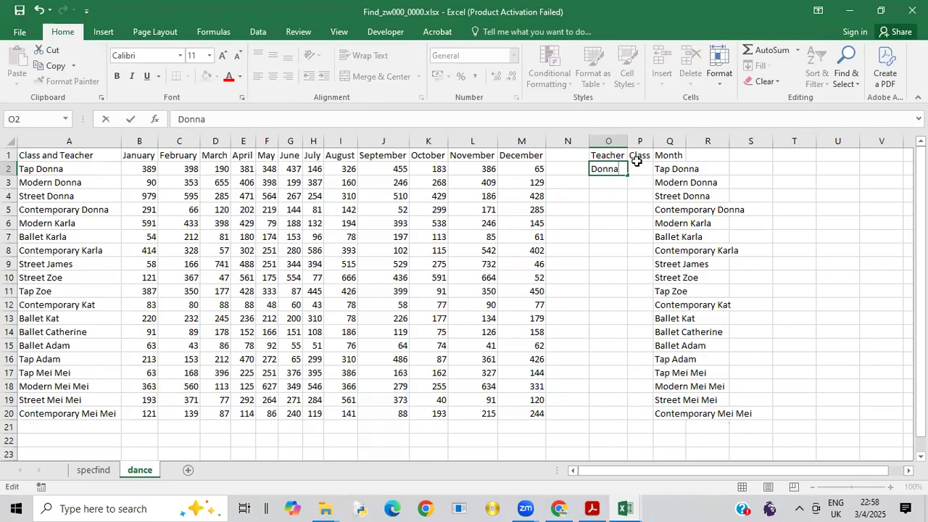
pyautogui.click(645, 175)
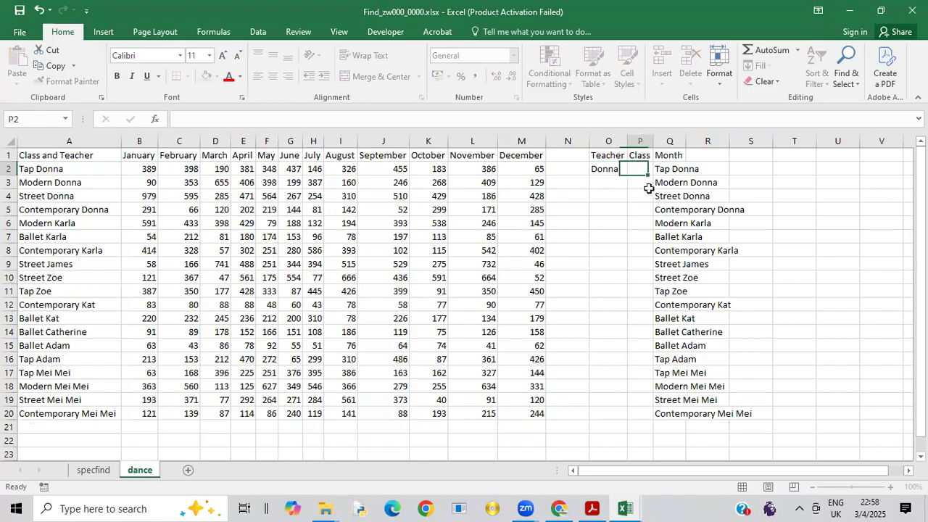
pyautogui.press('Down')
pyautogui.doubleClick(641, 169)
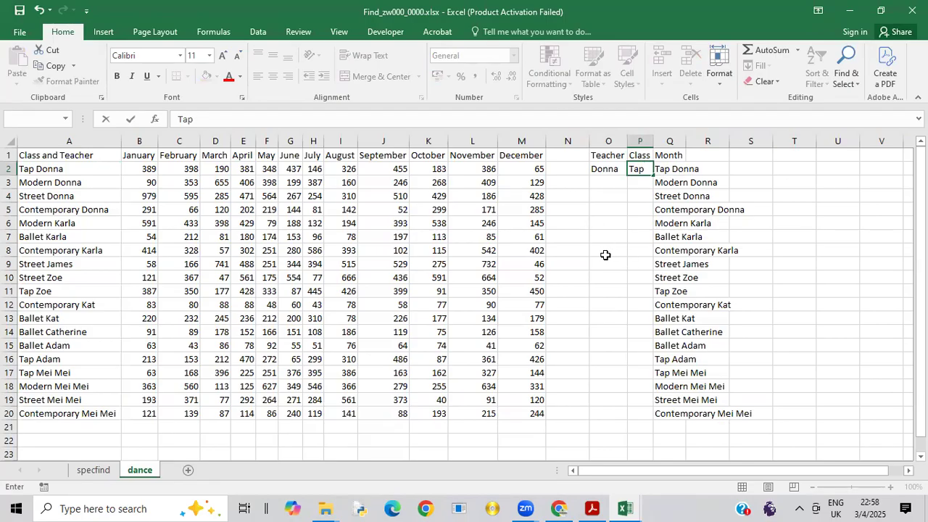
# Step: Enter the row 10 teacher's name in O10 and the class Street in P10, both with a capital first letter
pyautogui.click(604, 280)
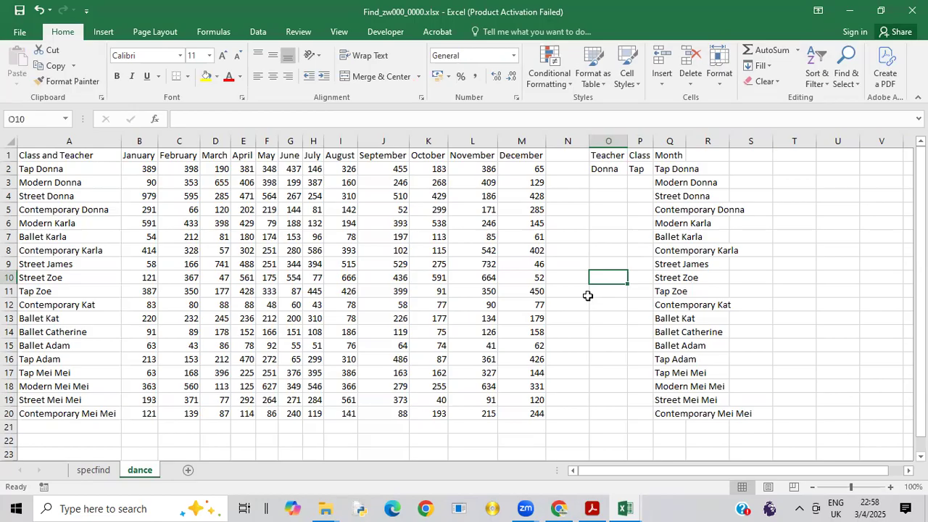
pyautogui.write('zoe')
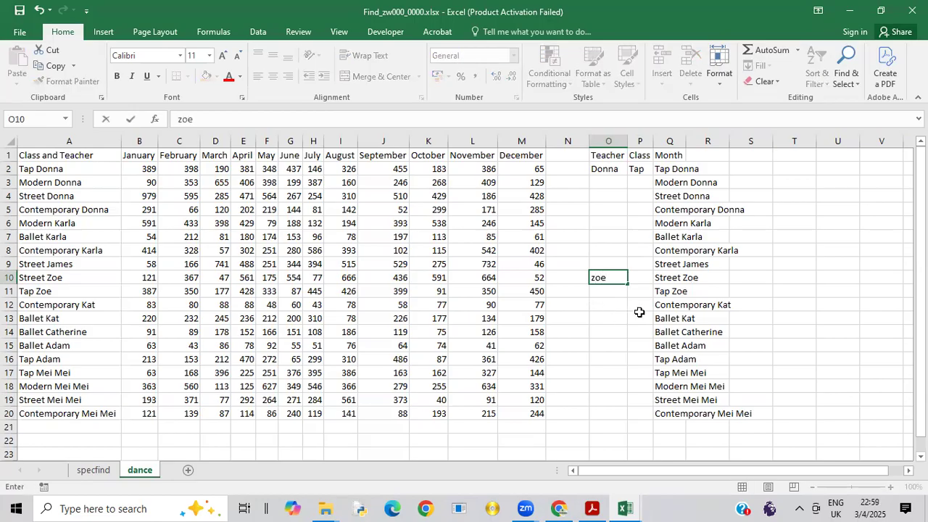
pyautogui.click(595, 284)
pyautogui.press('BackSpace')
pyautogui.write('Z')
pyautogui.click(635, 277)
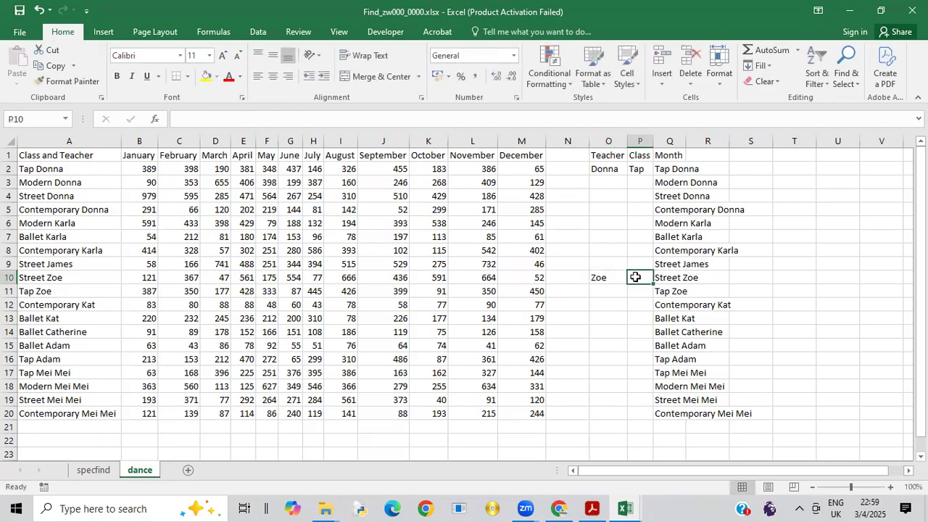
pyautogui.write('street')
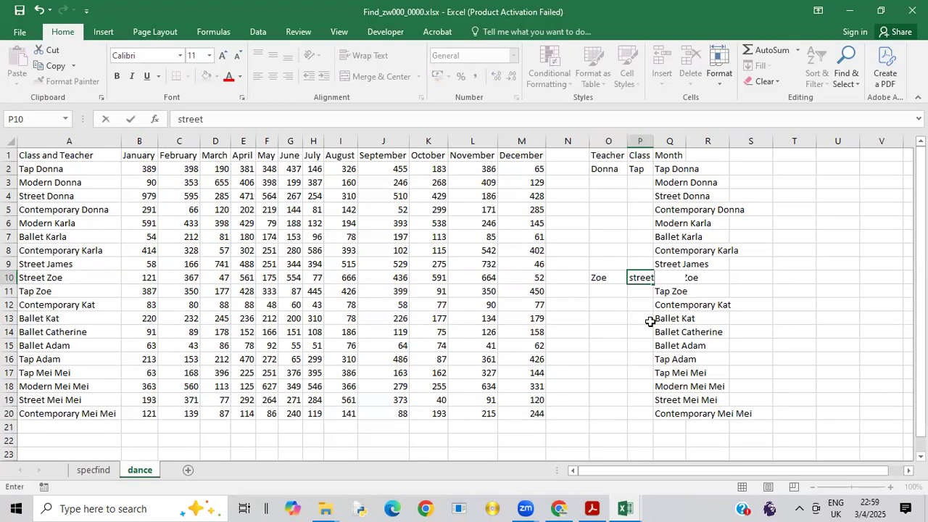
pyautogui.click(638, 304)
pyautogui.doubleClick(635, 277)
pyautogui.press('BackSpace')
pyautogui.write('S')
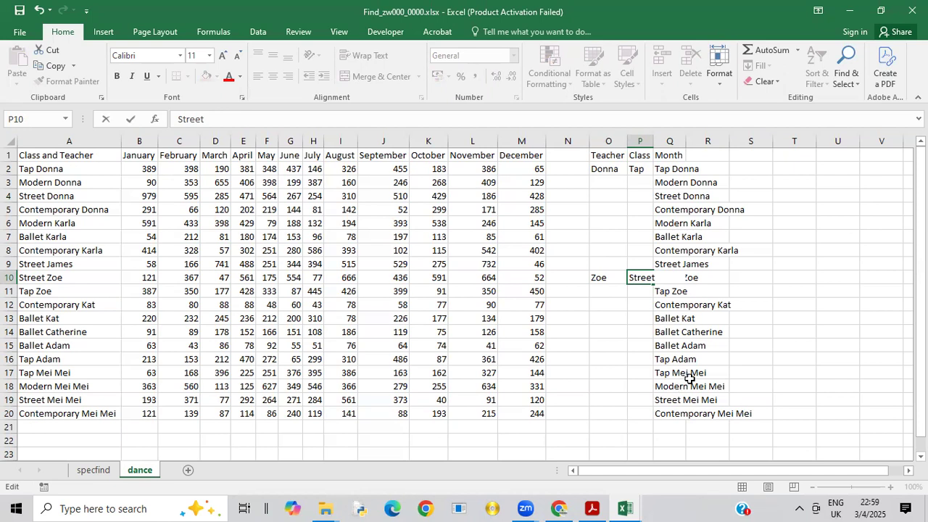
# Step: Enter the row 17 teacher's two-word name in O17 and the class Tap in P17
pyautogui.click(604, 370)
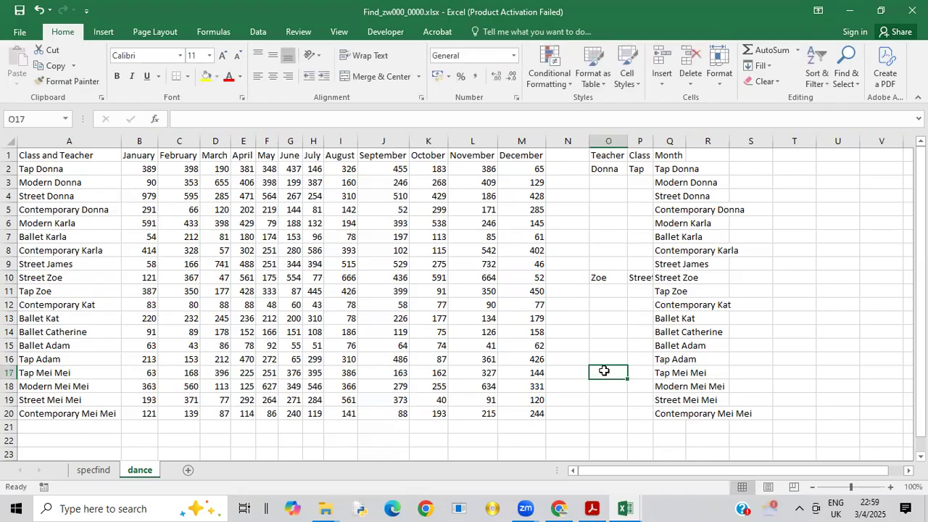
pyautogui.write('Mei')
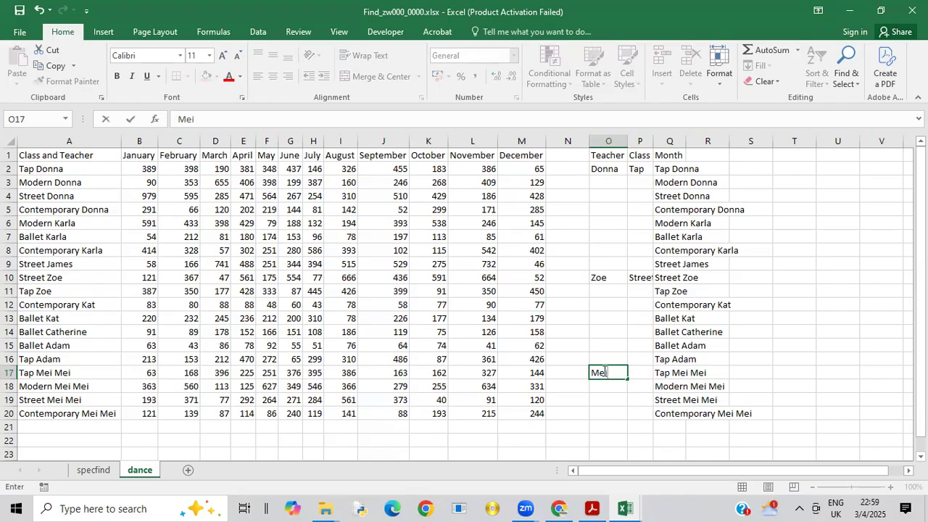
pyautogui.write(' Mei')
pyautogui.click(649, 372)
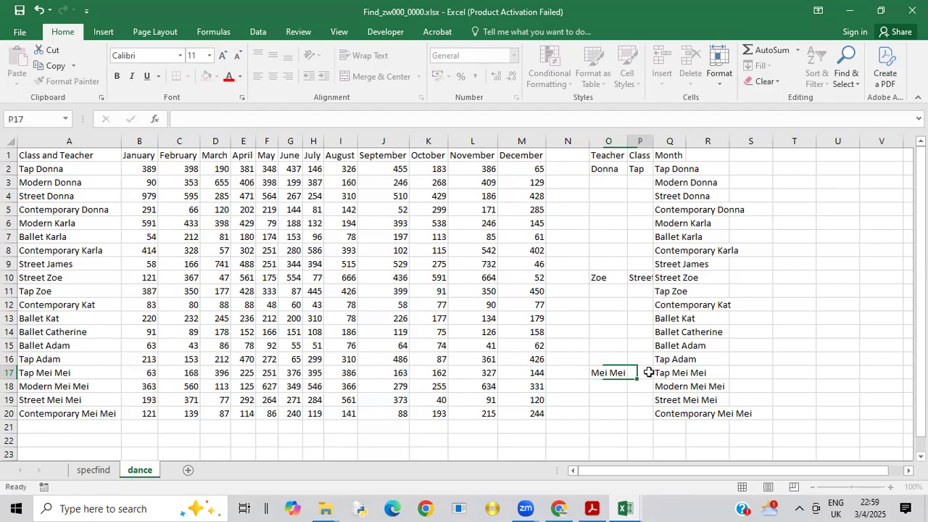
pyautogui.write('Tap')
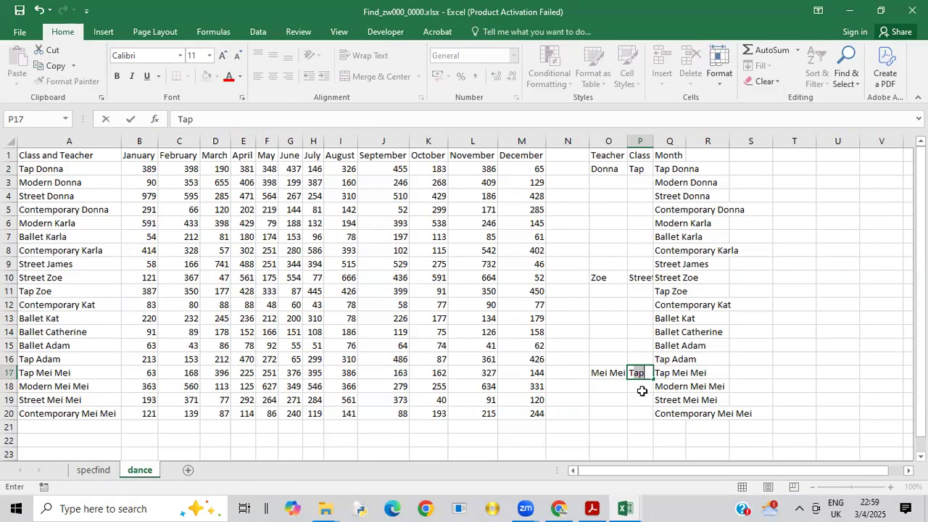
pyautogui.click(642, 391)
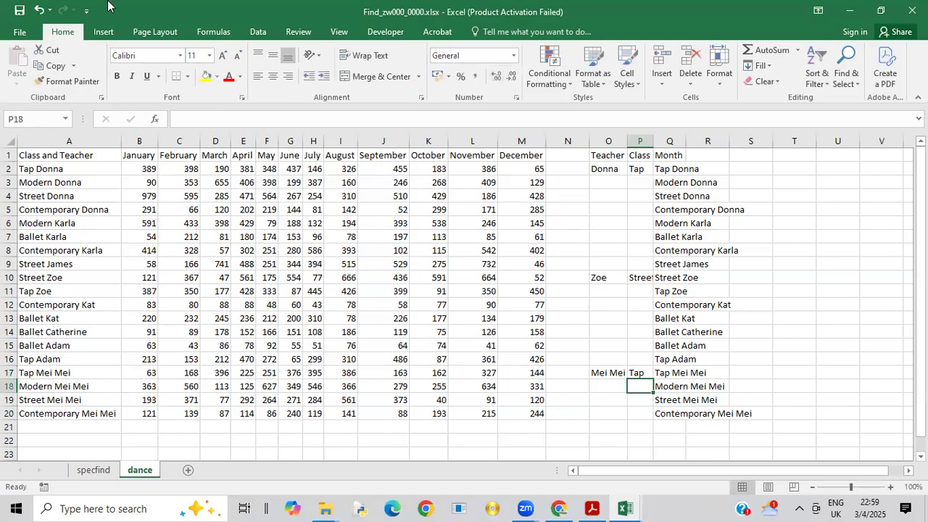
# Step: Flash Fill the Teacher column from O2 to extract the teacher name for every row
pyautogui.click(252, 34)
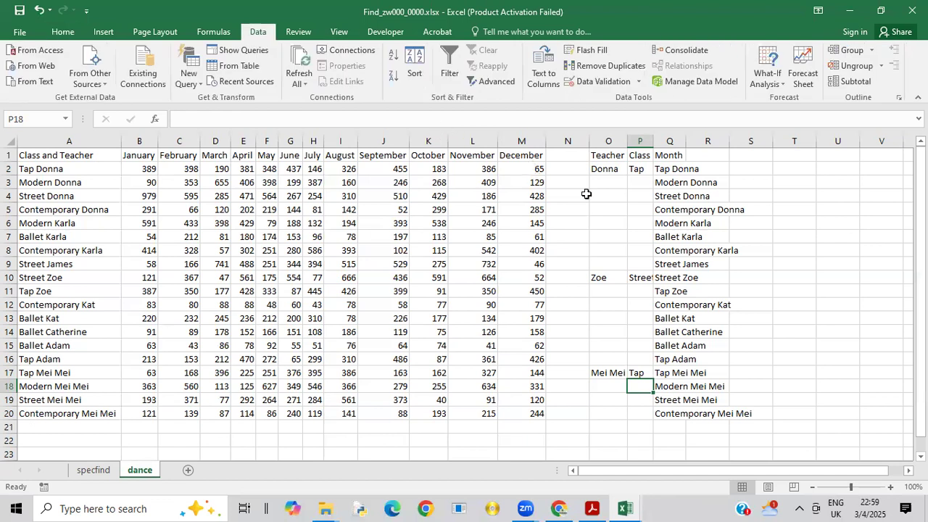
pyautogui.click(600, 168)
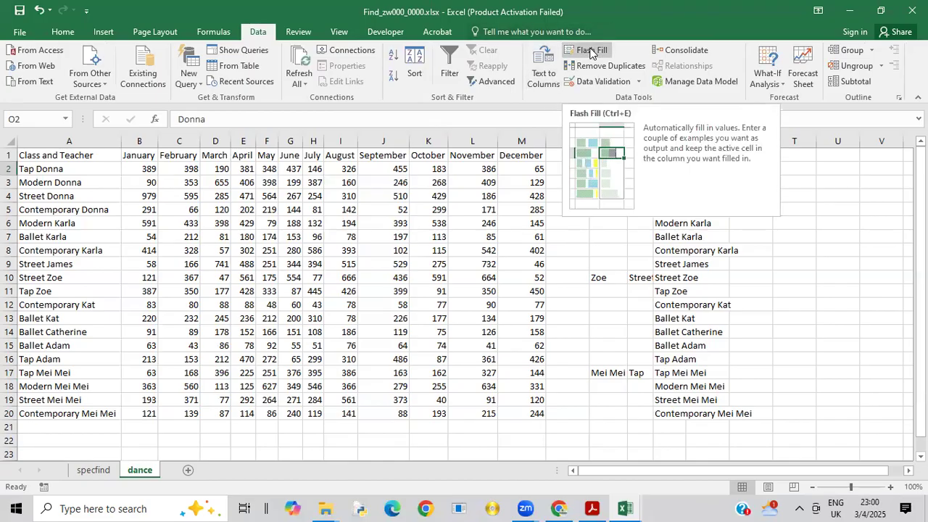
pyautogui.click(590, 51)
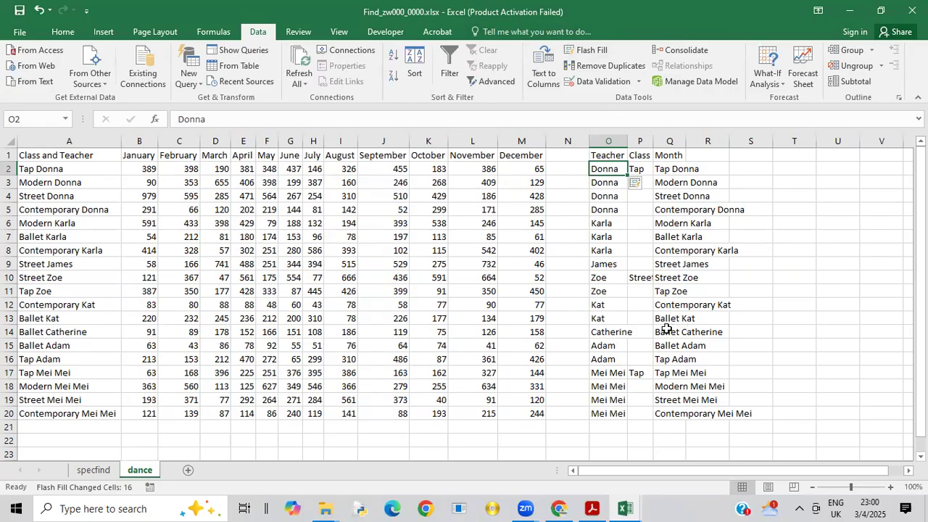
# Step: Flash Fill the Class column from P2 and auto-fit the width of column P
pyautogui.click(638, 169)
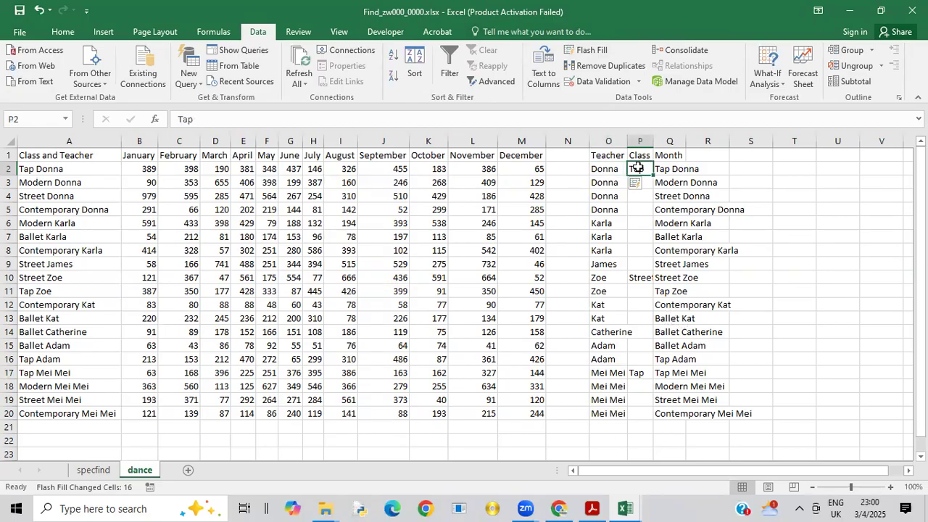
pyautogui.click(589, 50)
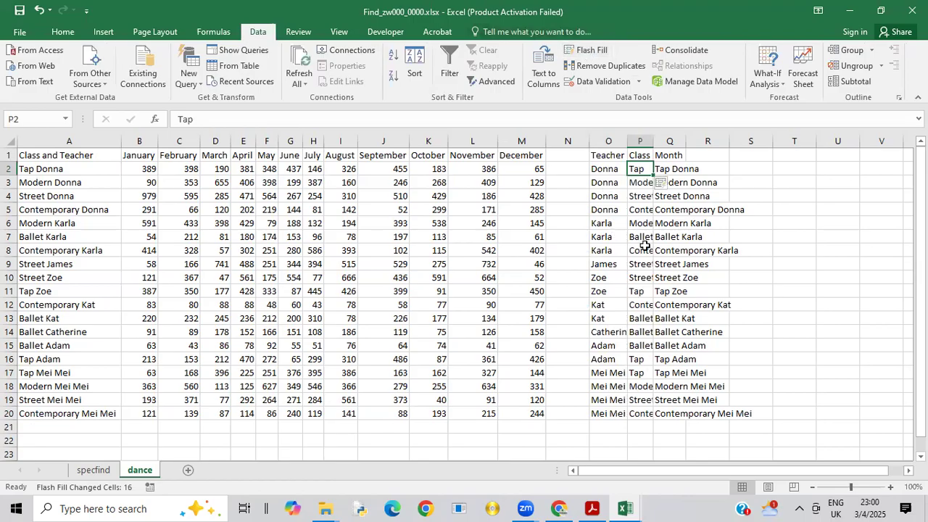
pyautogui.doubleClick(654, 141)
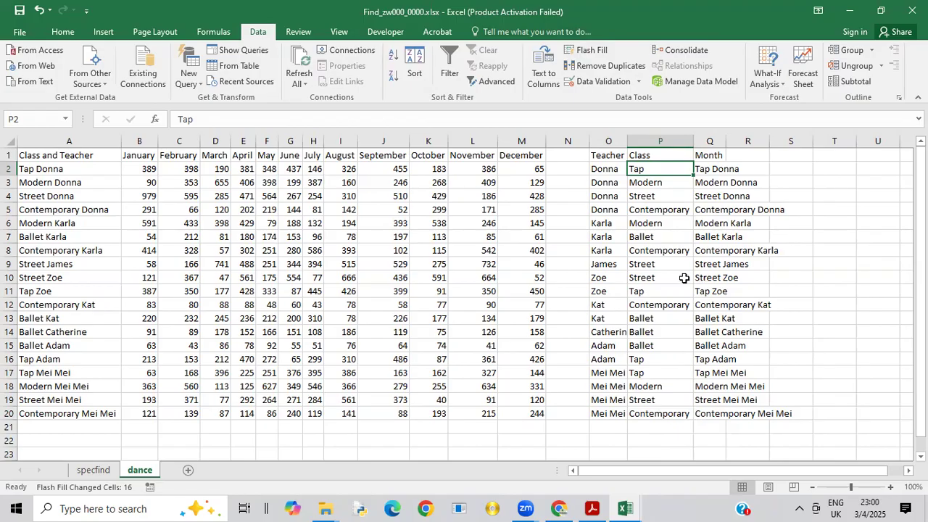
# Step: Clear the copied class and teacher entries from Q2:Q20 under the Month heading
pyautogui.click(613, 223)
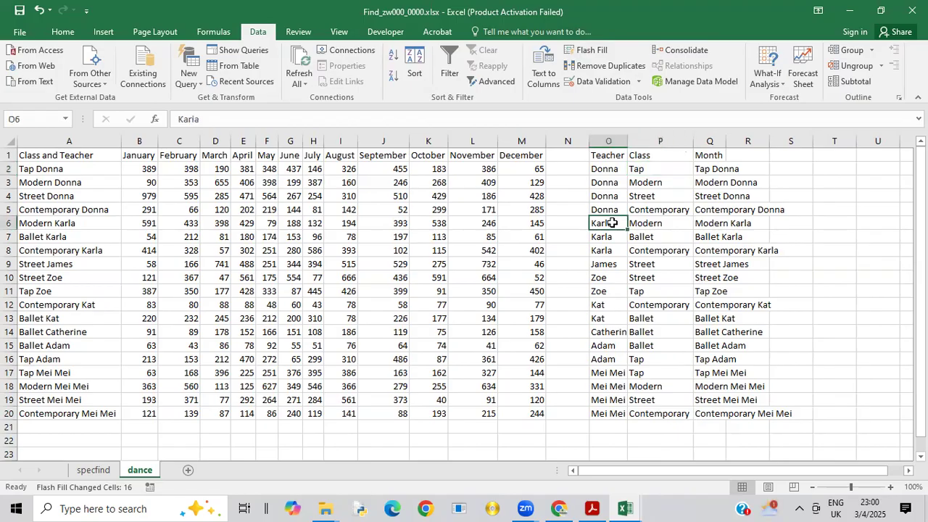
pyautogui.click(653, 221)
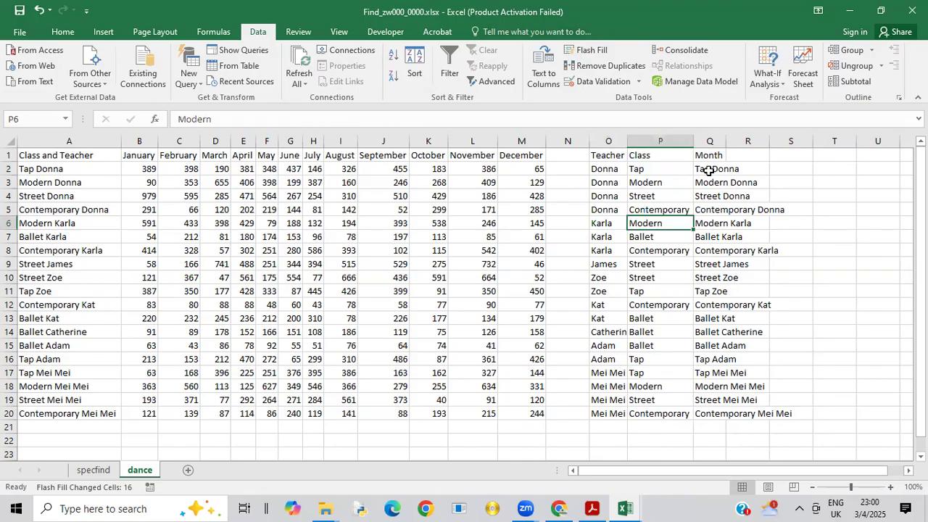
pyautogui.moveTo(709, 170); pyautogui.dragTo(718, 419)
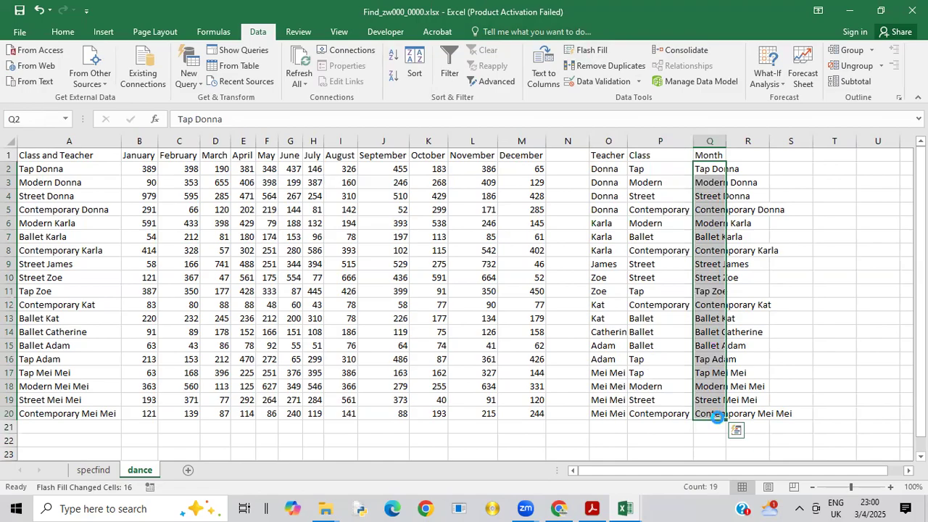
pyautogui.press('Delete')
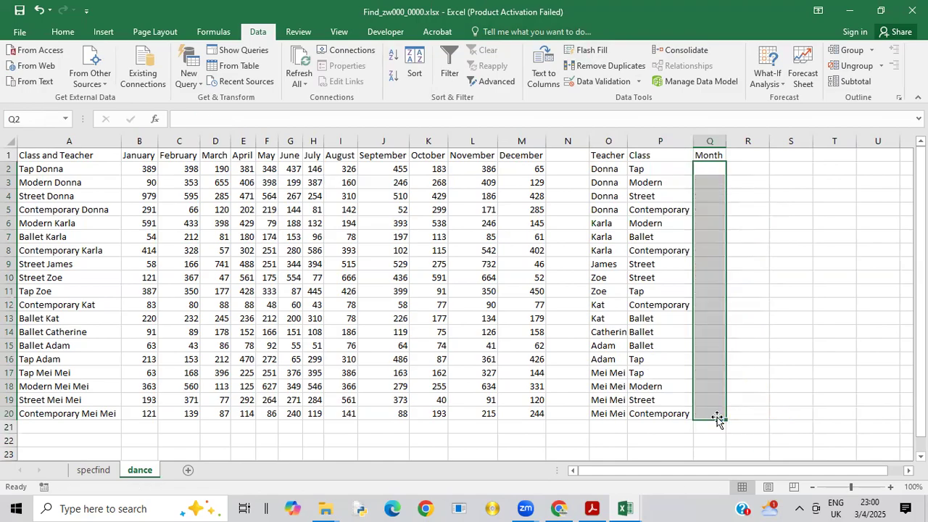
pyautogui.click(649, 322)
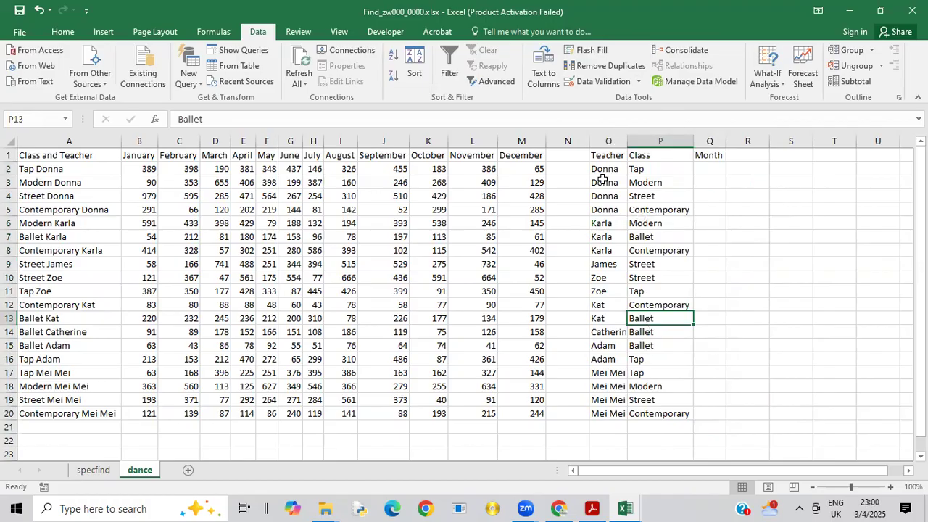
# Step: Sort the Teacher entries in O2:O20 from A to Z, continuing with the current selection only
pyautogui.moveTo(594, 170); pyautogui.dragTo(603, 404)
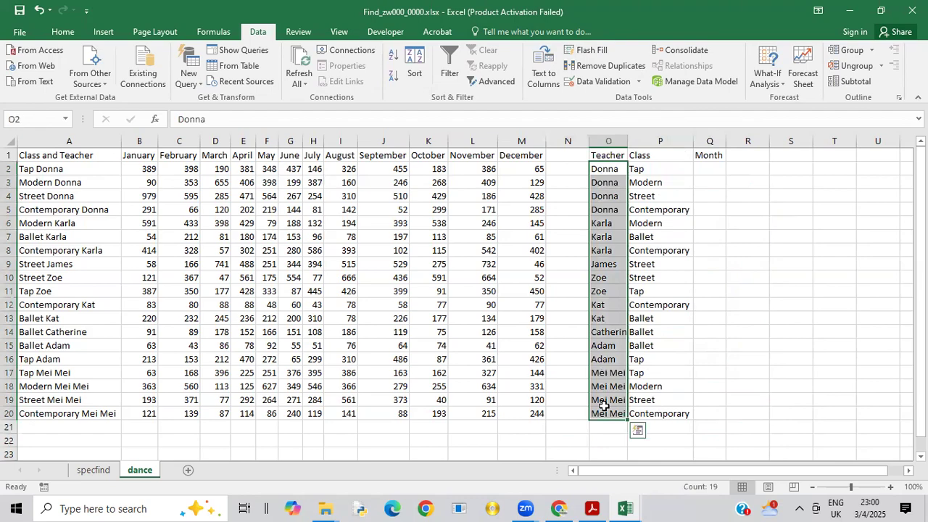
pyautogui.click(393, 58)
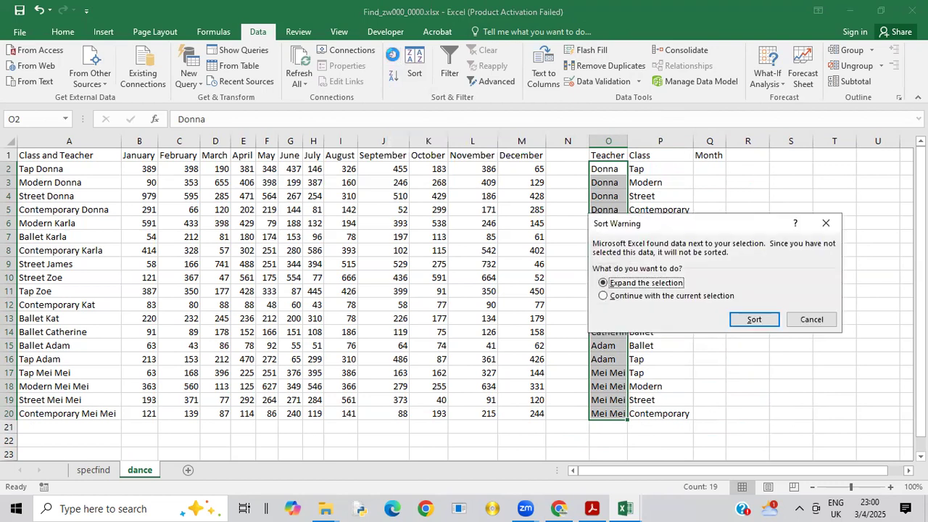
pyautogui.click(643, 295)
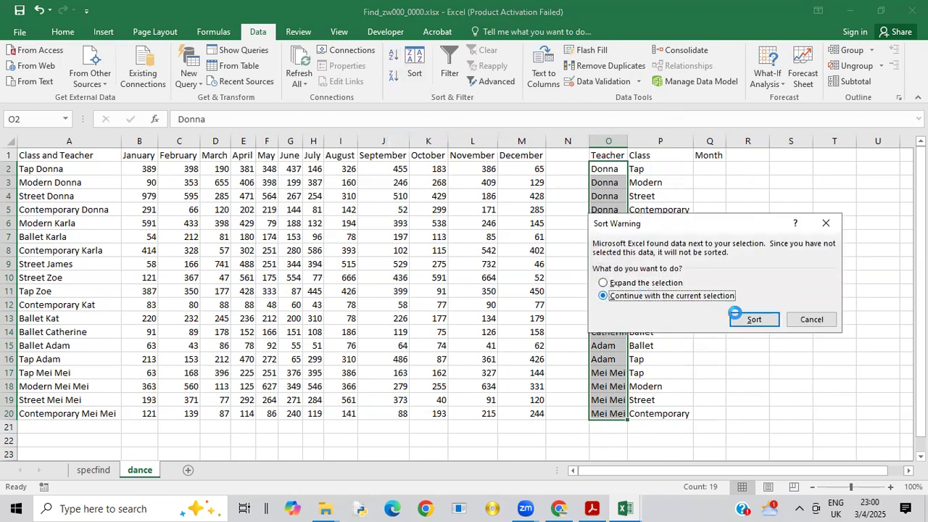
pyautogui.click(750, 318)
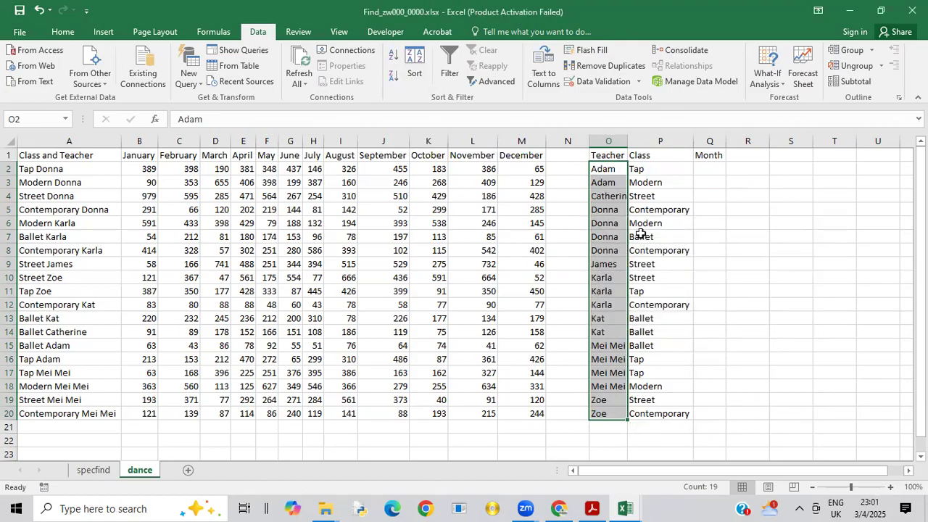
# Step: Sort the Class entries in P2:P20 from A to Z without expanding the selection to neighbouring data
pyautogui.moveTo(641, 169); pyautogui.dragTo(639, 426)
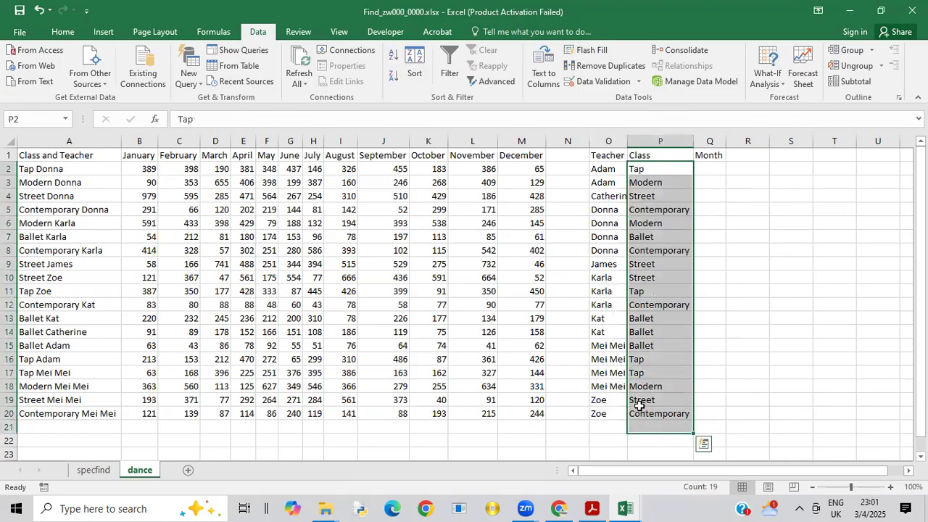
pyautogui.click(639, 346)
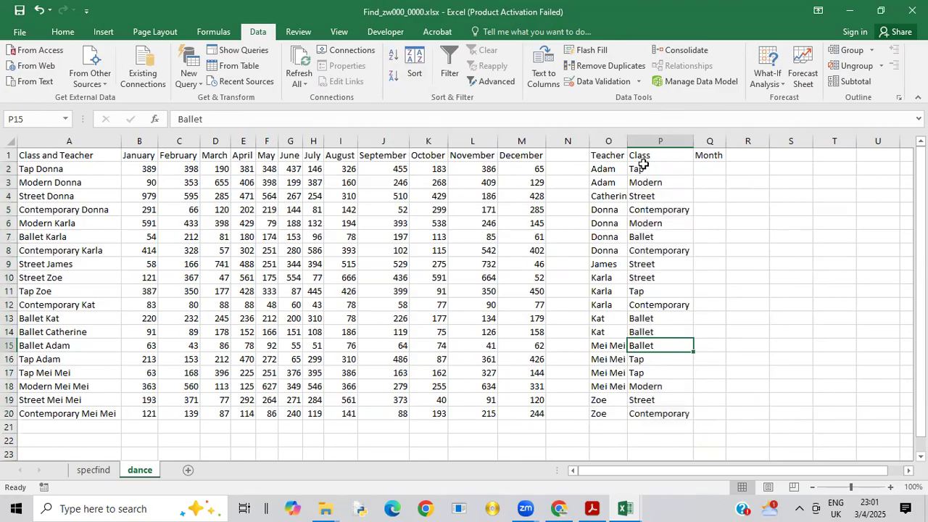
pyautogui.moveTo(641, 169); pyautogui.dragTo(635, 413)
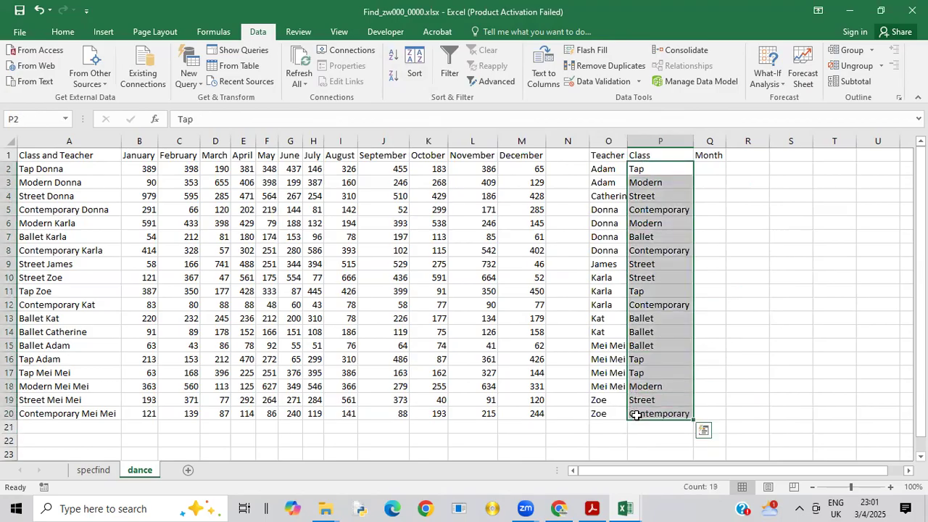
pyautogui.click(392, 63)
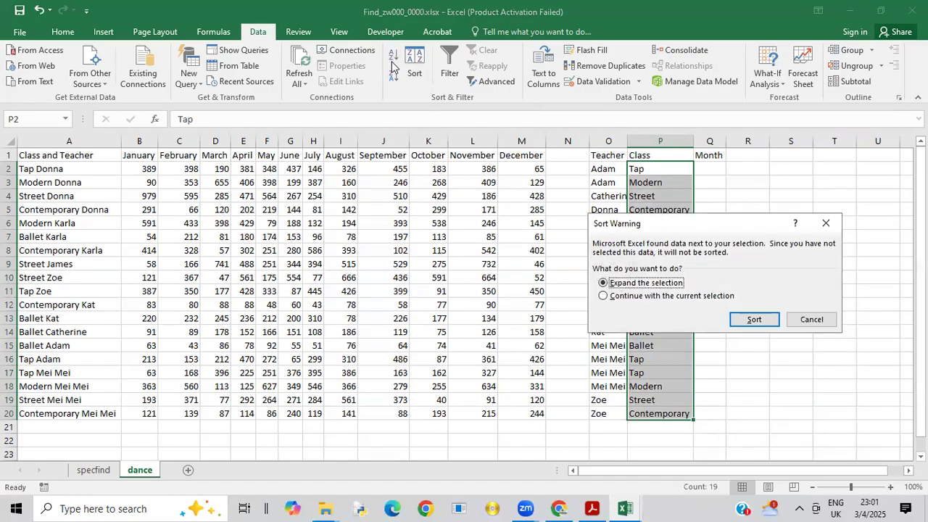
pyautogui.click(604, 296)
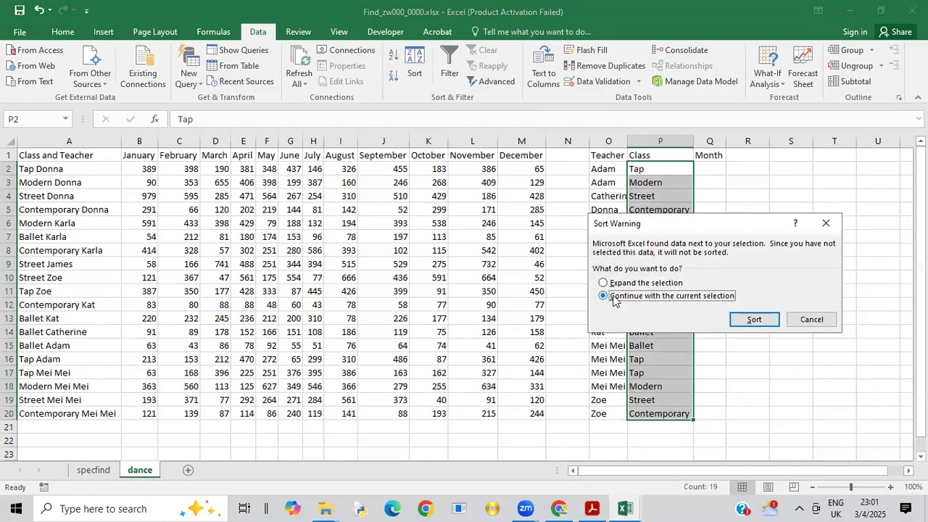
pyautogui.click(756, 320)
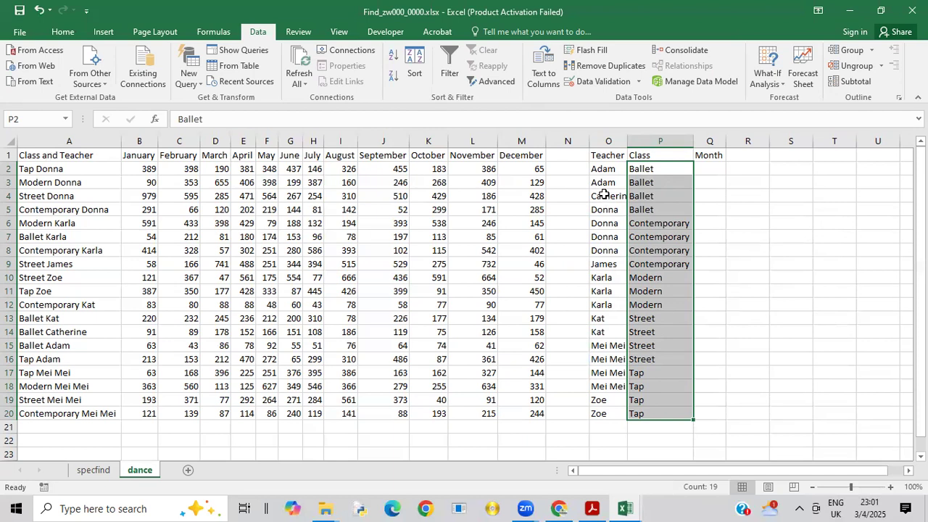
# Step: Remove duplicates from the Class list in P2:P20, continuing with the current selection and column P only
pyautogui.click(598, 69)
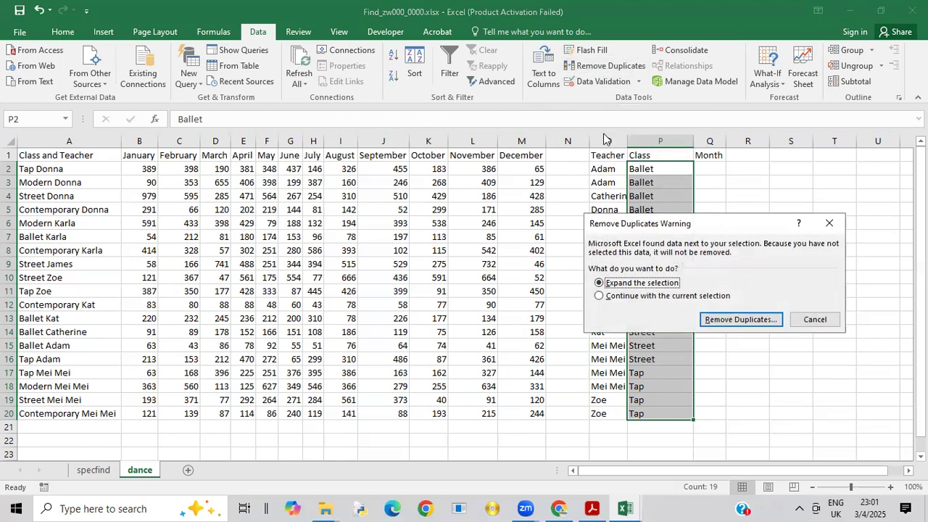
pyautogui.click(623, 298)
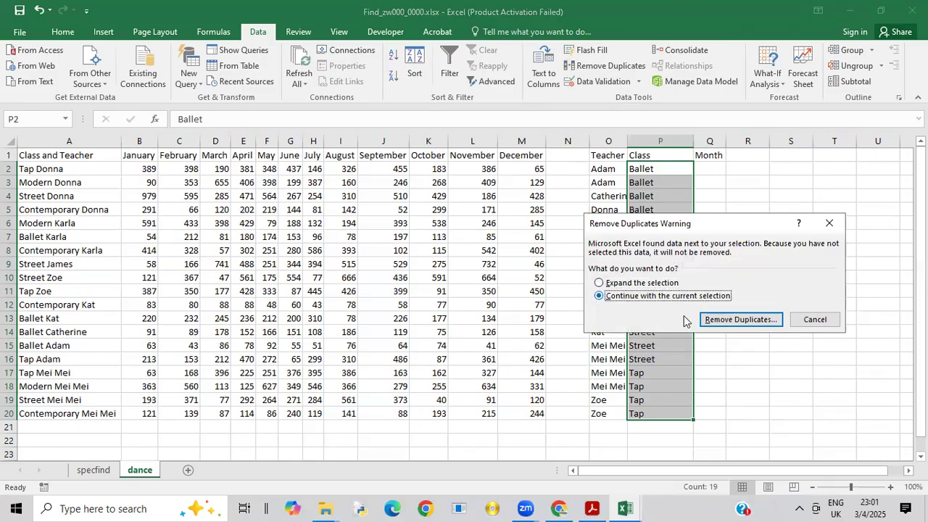
pyautogui.click(740, 320)
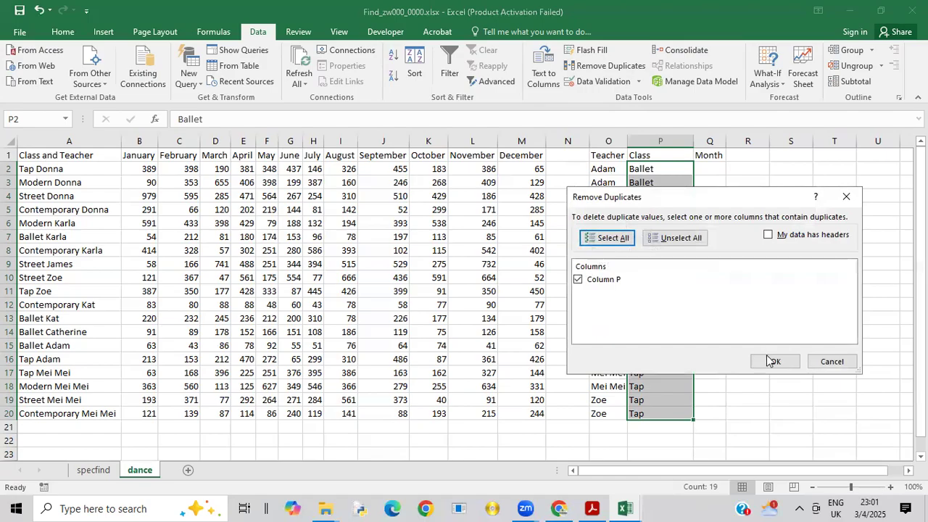
pyautogui.click(773, 364)
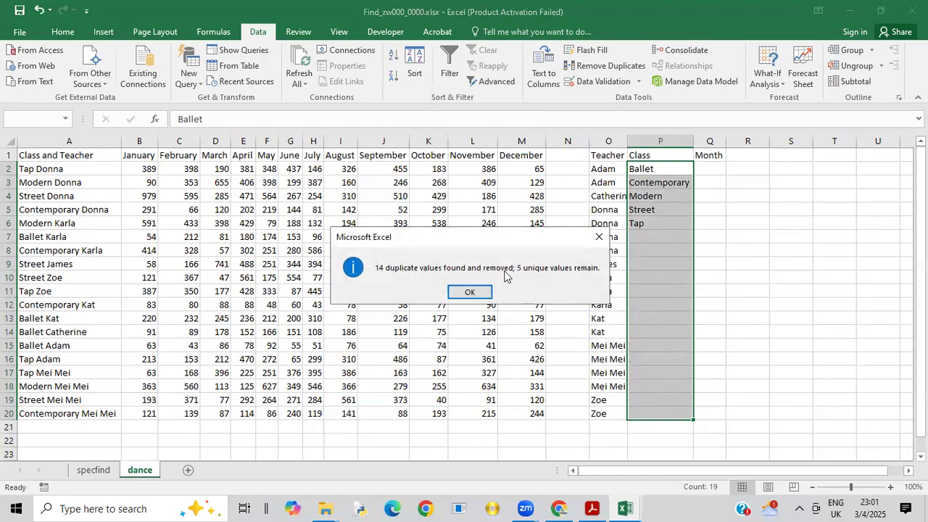
pyautogui.click(470, 293)
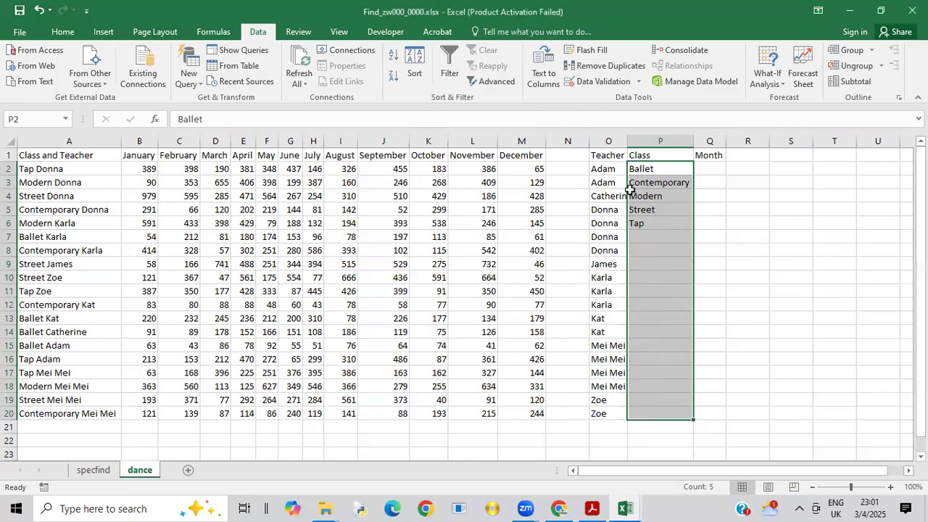
# Step: Remove duplicates from the Teacher list in O2:O20, limiting the operation to column O
pyautogui.moveTo(609, 172); pyautogui.dragTo(603, 398)
pyautogui.click(599, 317)
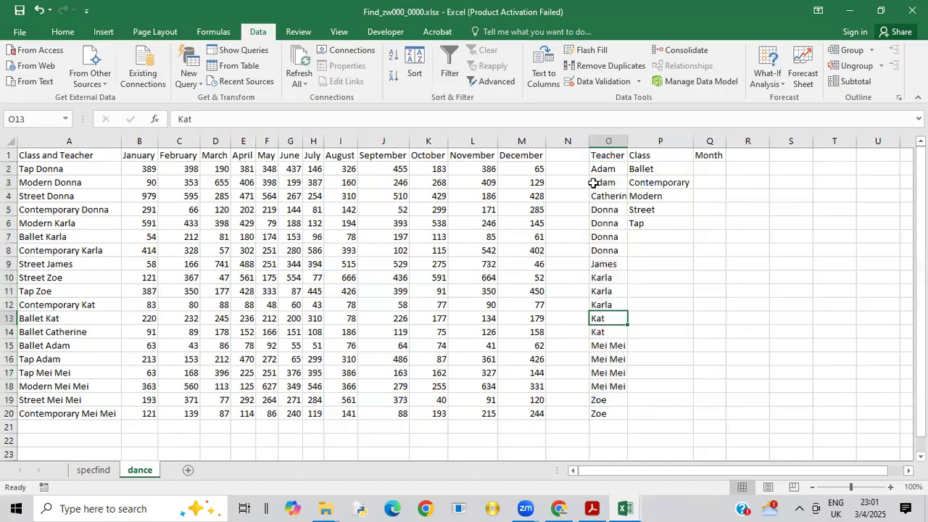
pyautogui.moveTo(606, 169); pyautogui.dragTo(608, 415)
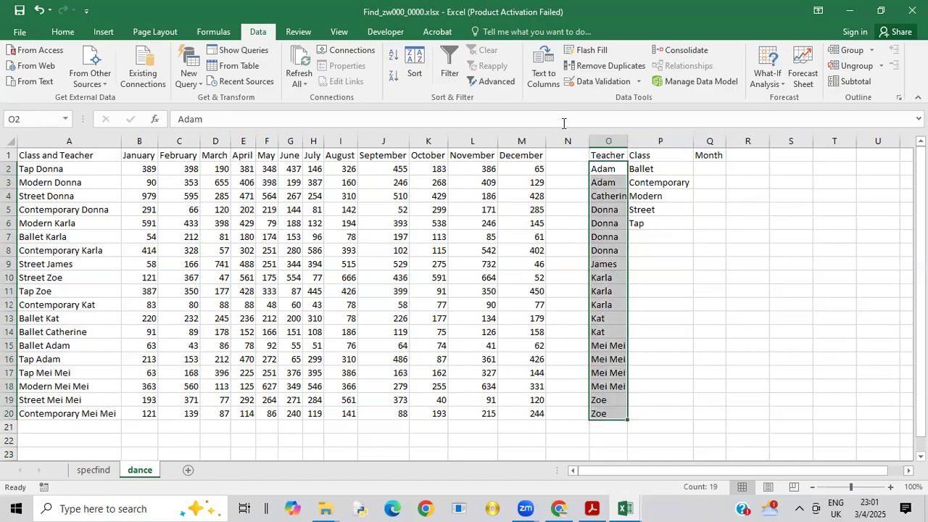
pyautogui.click(595, 65)
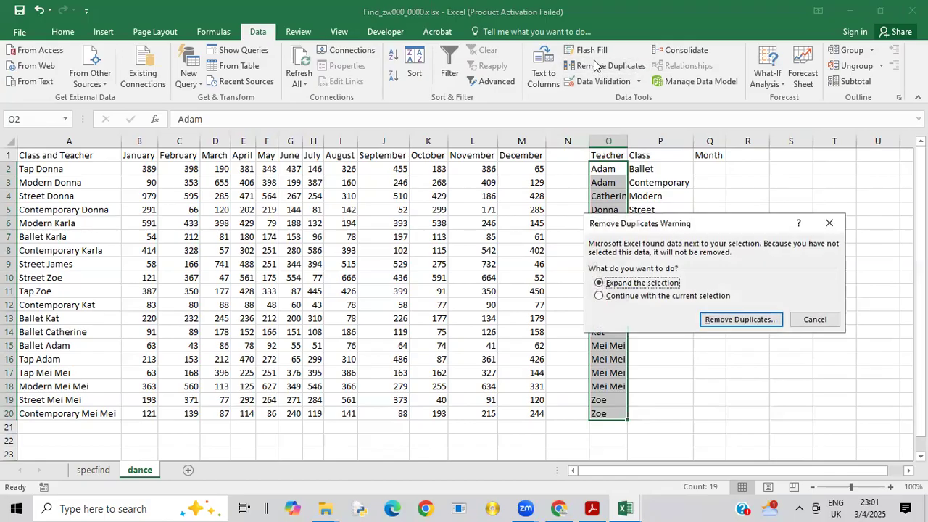
pyautogui.click(620, 296)
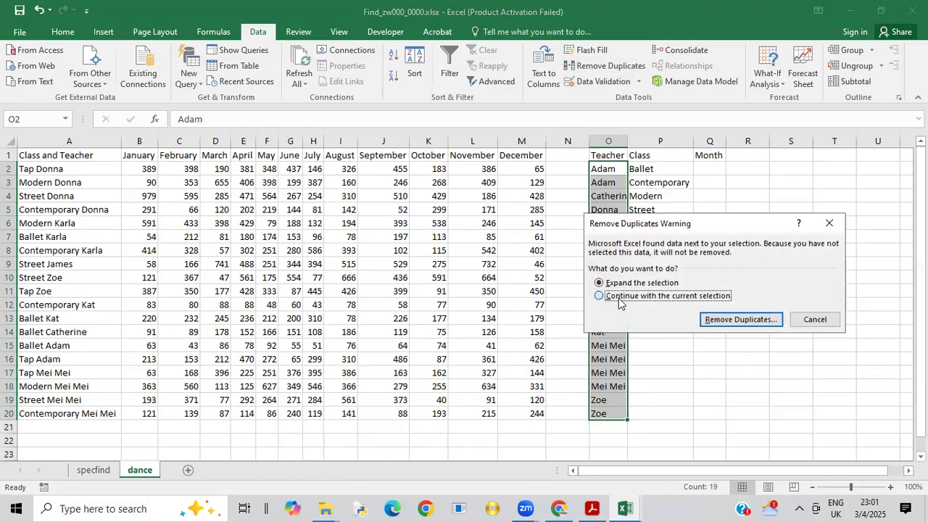
pyautogui.click(733, 320)
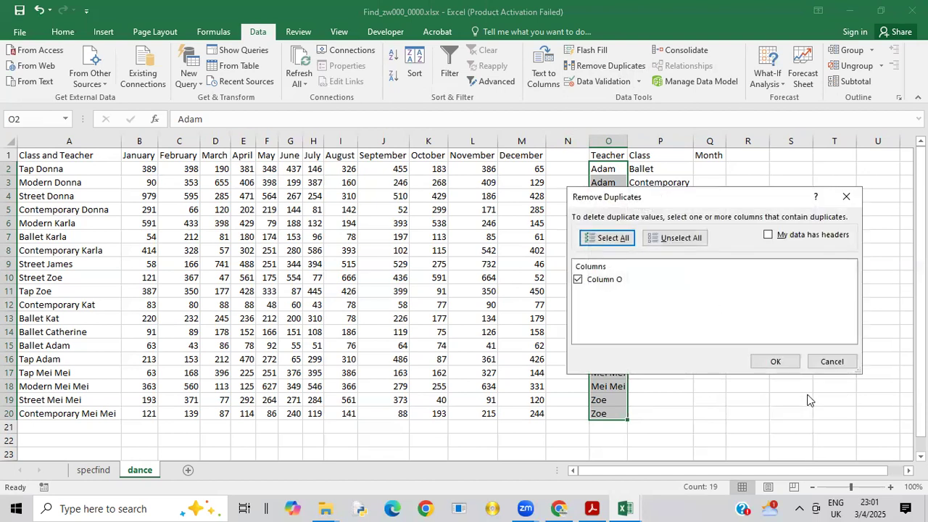
pyautogui.click(781, 361)
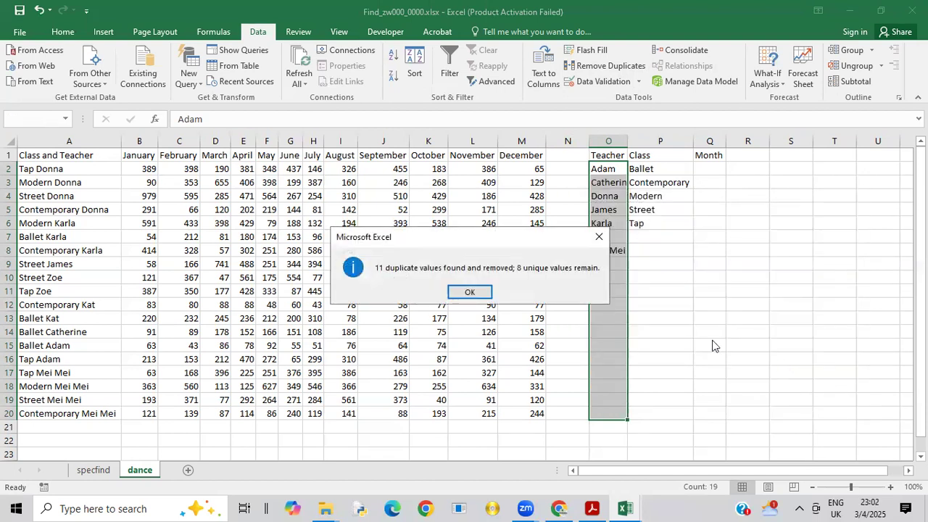
pyautogui.click(457, 299)
pyautogui.click(653, 278)
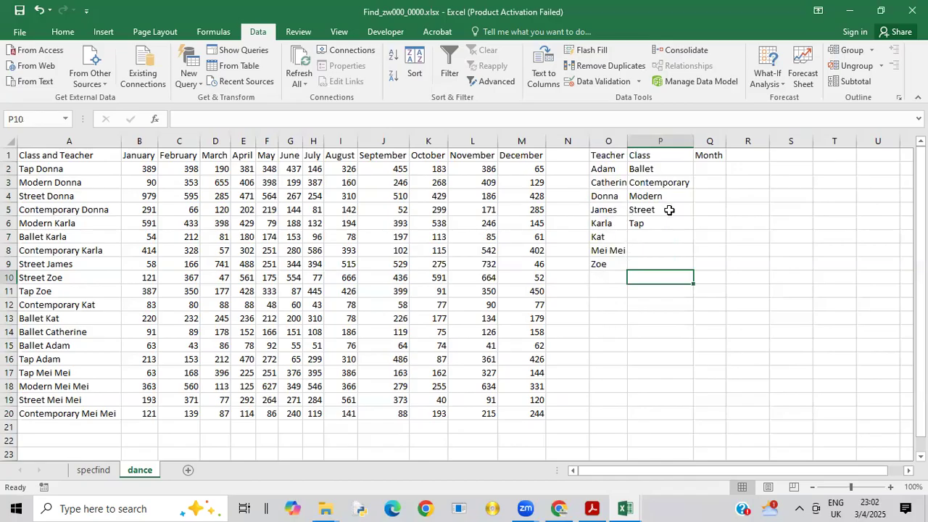
# Step: Switch to the exam paper PDF to read the month list instructions, and return to the Find_zw000_0000.xlsx workbook in Excel
pyautogui.click(593, 508)
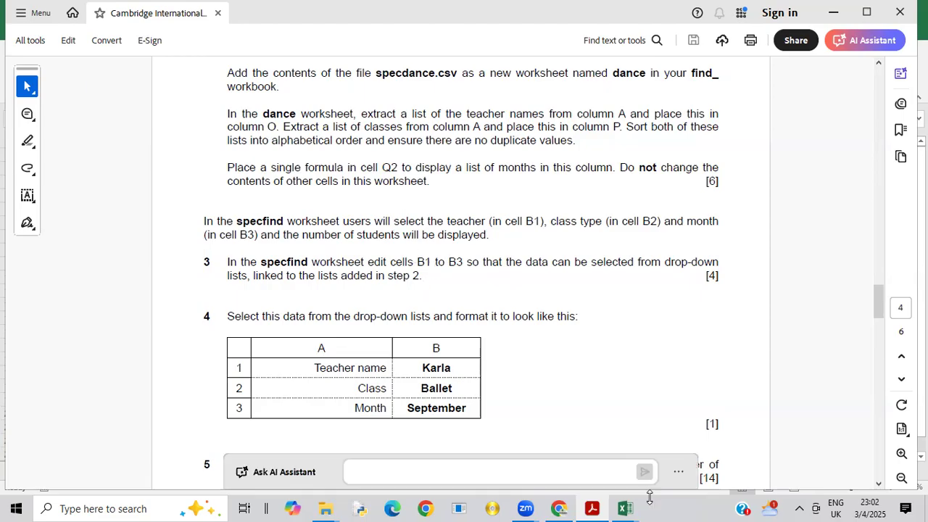
pyautogui.moveTo(625, 507)
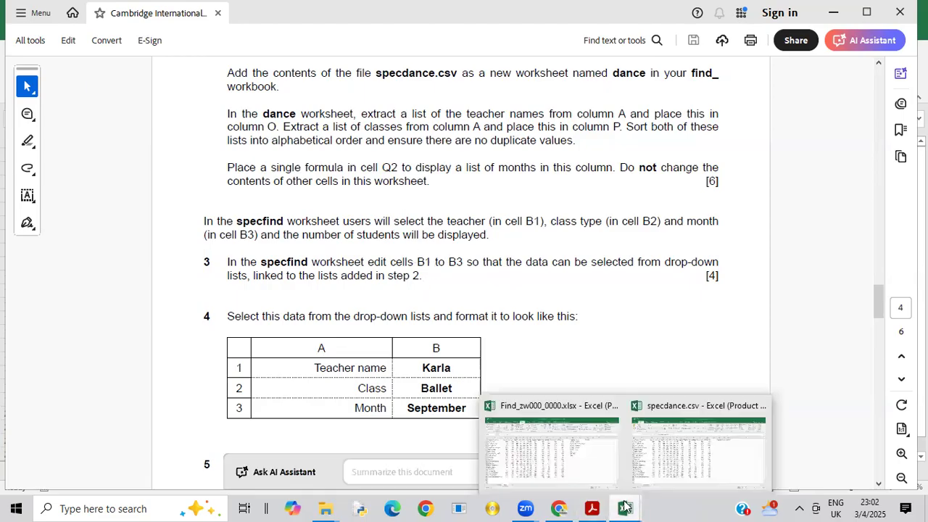
pyautogui.click(595, 469)
# Step: Enter the array formula =TRANSPOSE(B1:M1) across Q2:Q13 to list the months, and auto-fit the width of column Q
pyautogui.click(707, 169)
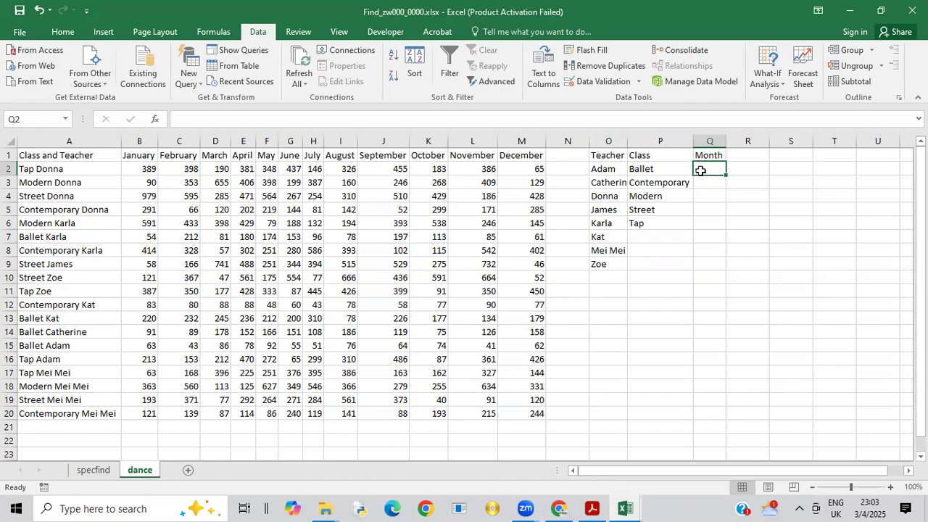
pyautogui.click(708, 236)
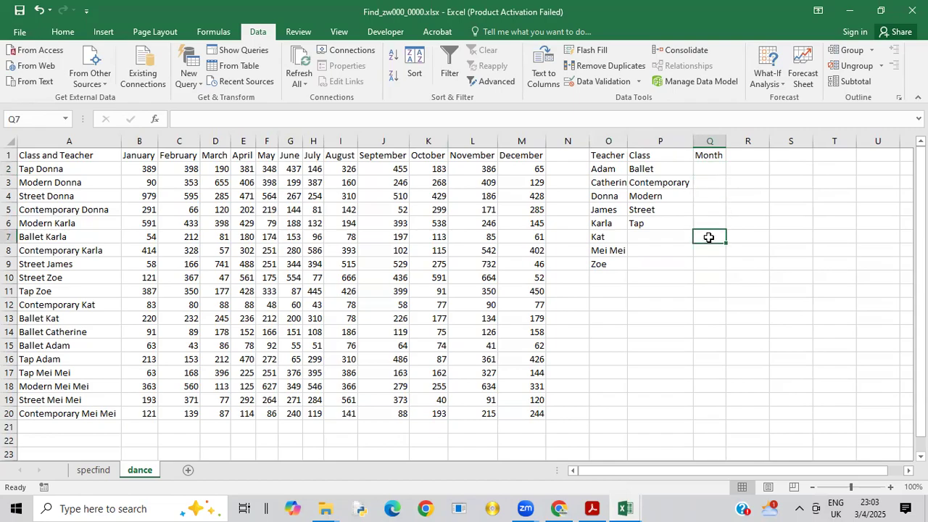
pyautogui.moveTo(711, 166); pyautogui.dragTo(711, 324)
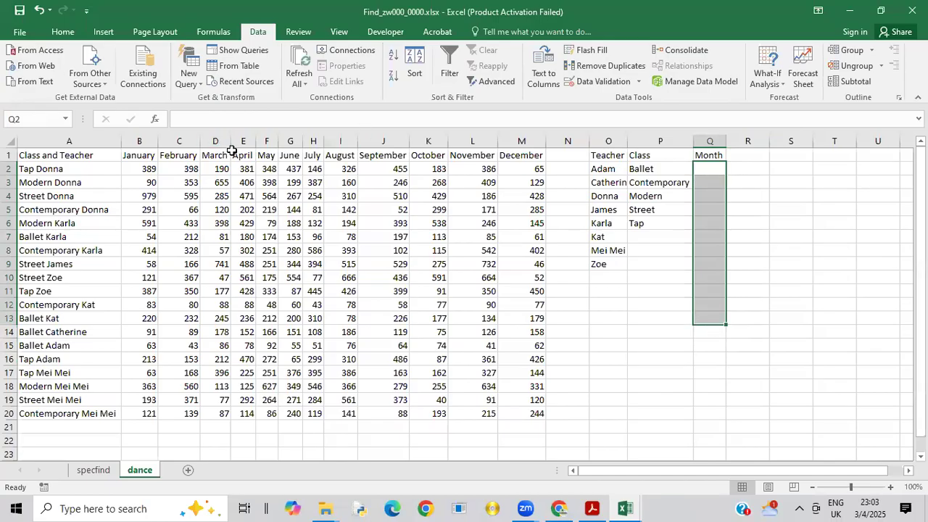
pyautogui.click(175, 121)
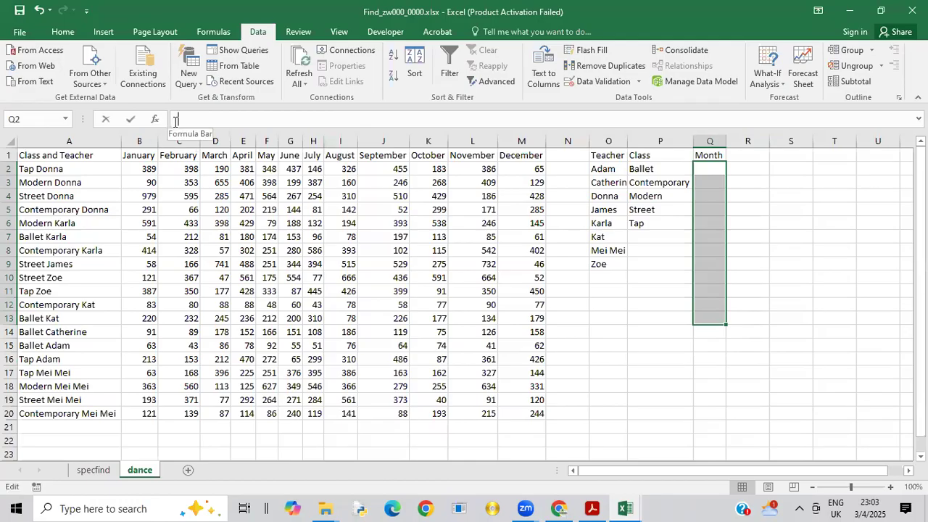
pyautogui.write('=t')
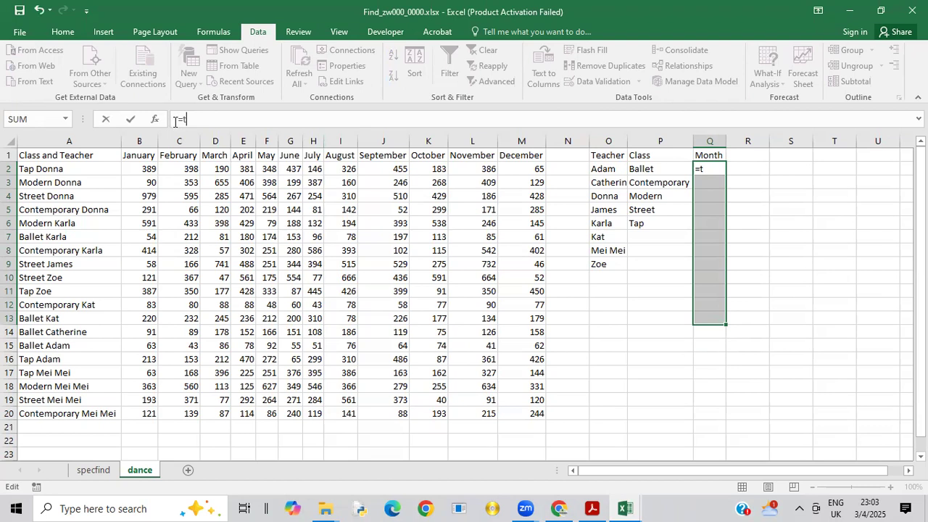
pyautogui.write('ra')
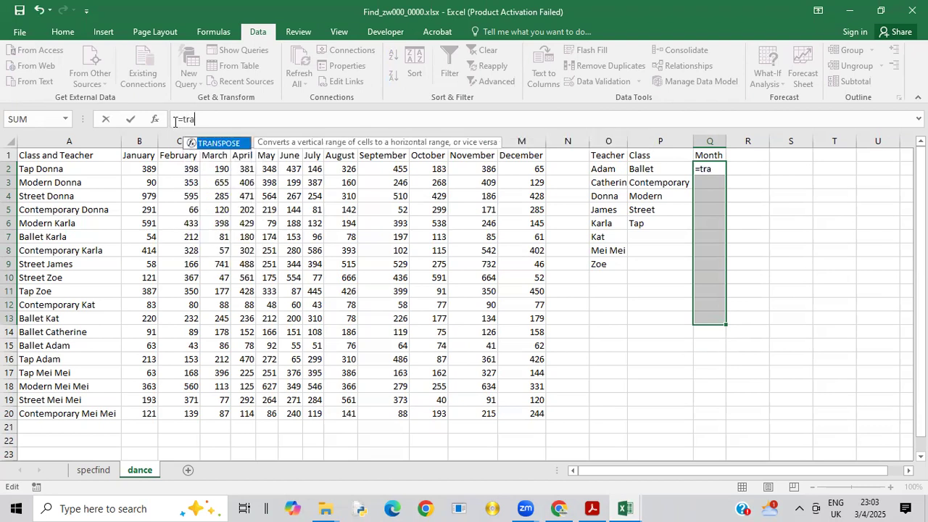
pyautogui.doubleClick(229, 142)
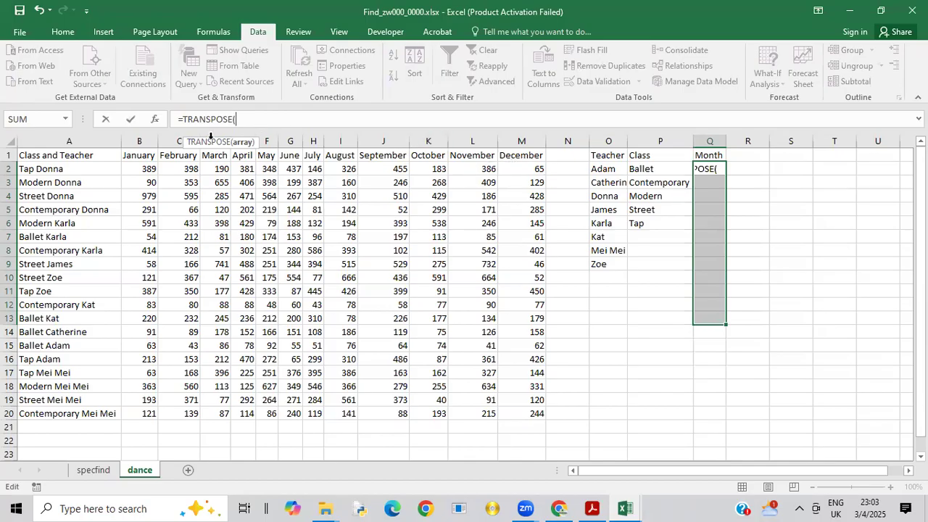
pyautogui.click(128, 155)
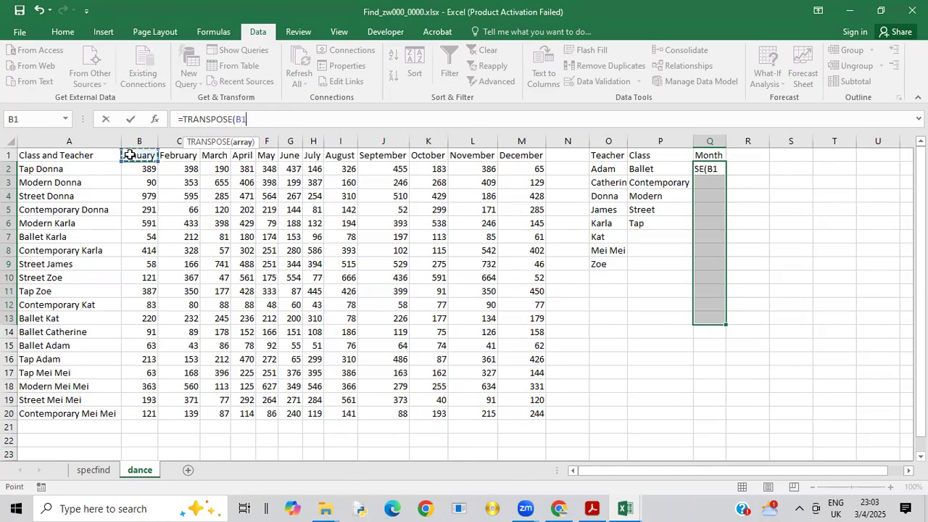
pyautogui.moveTo(128, 155); pyautogui.dragTo(525, 150)
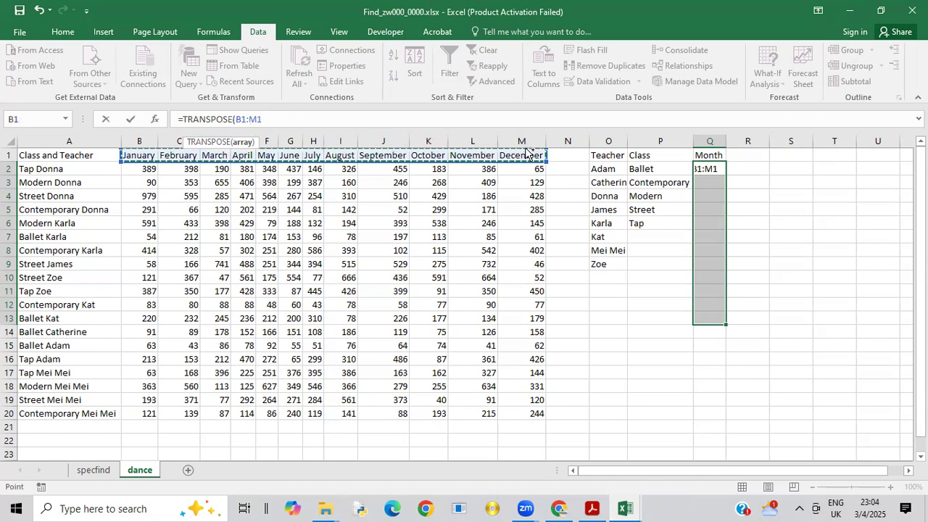
pyautogui.hotkey('ctrl', 'shift', 'Return')
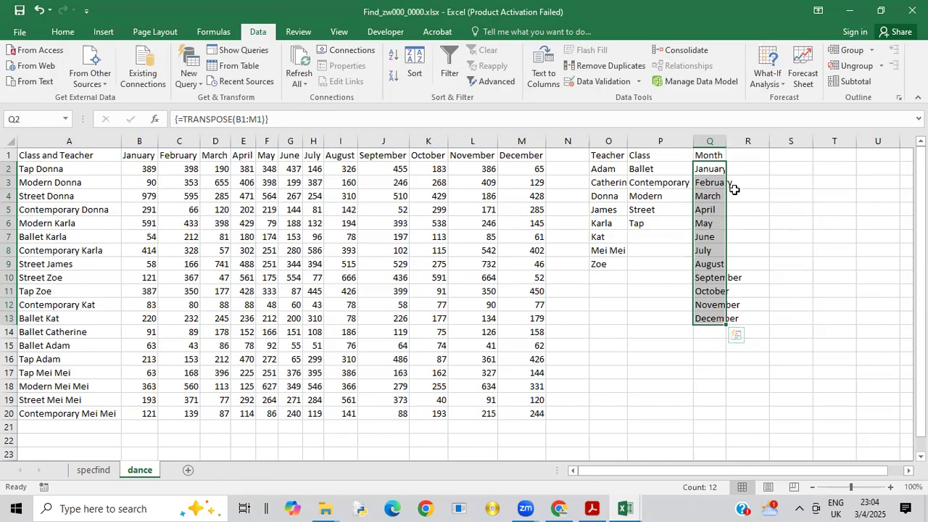
pyautogui.doubleClick(725, 141)
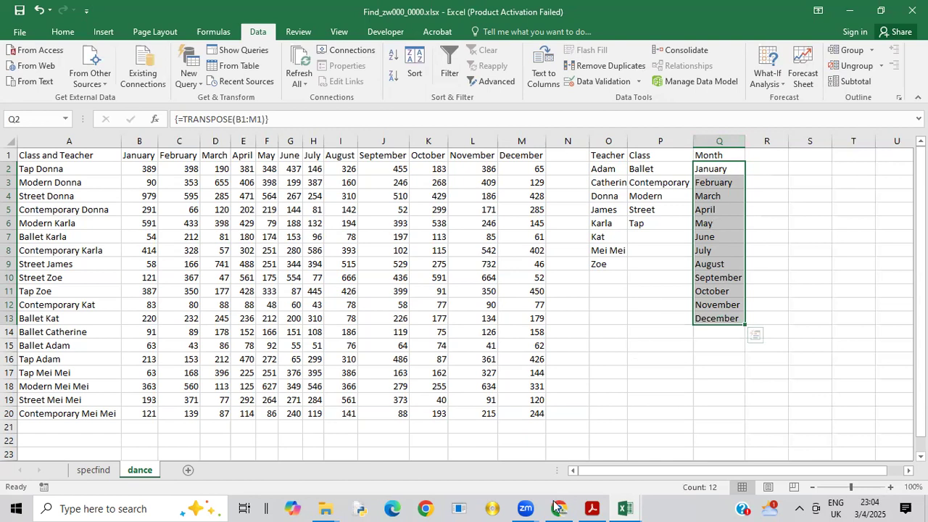
# Step: Switch to the exam paper PDF to read the drop-down list instructions, and return to the specfind worksheet of Find_zw000_0000.xlsx in Excel
pyautogui.click(591, 507)
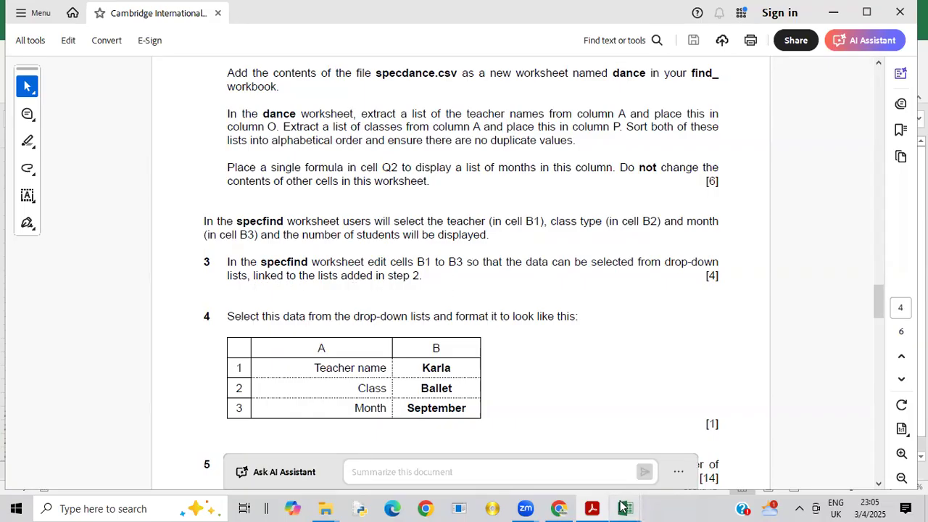
pyautogui.moveTo(622, 507)
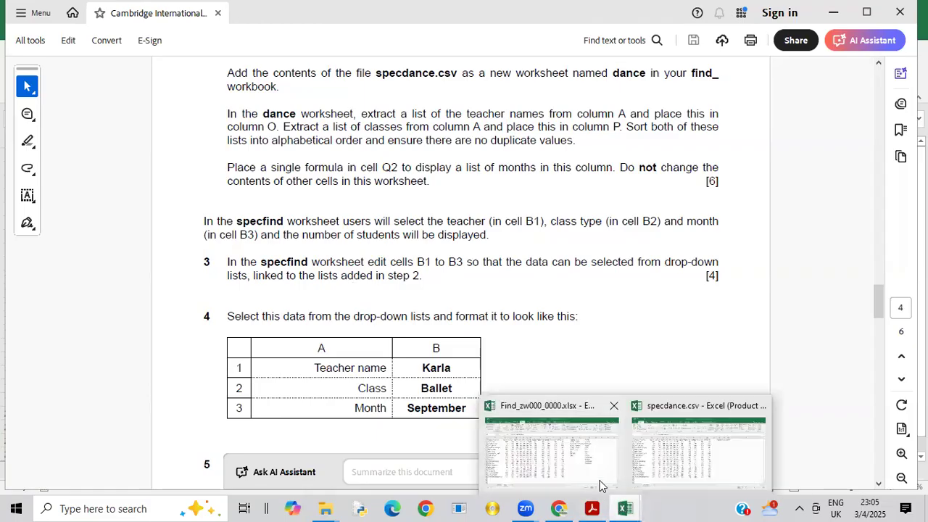
pyautogui.click(599, 485)
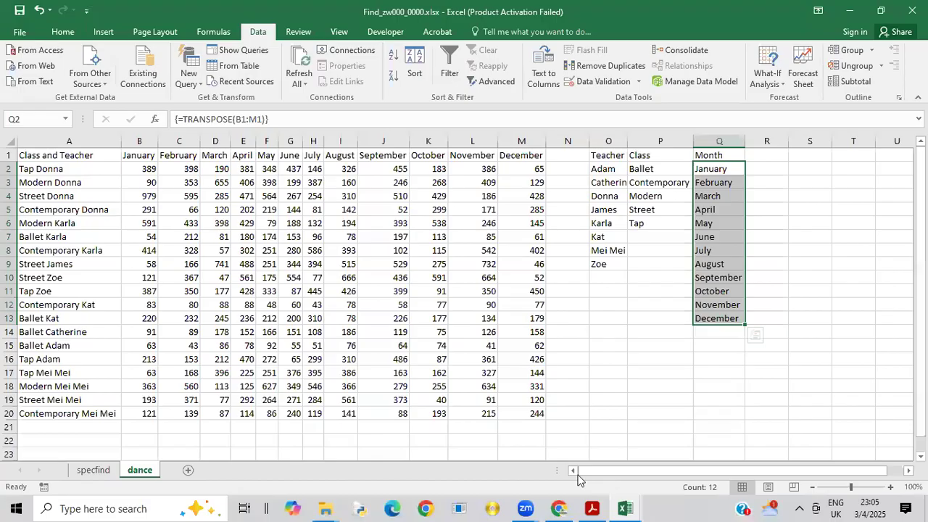
pyautogui.click(92, 470)
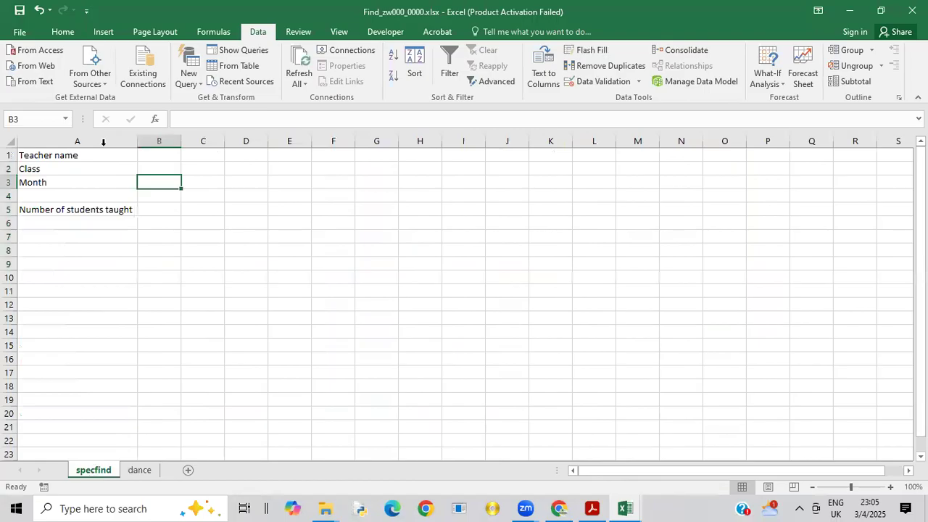
# Step: Start a data validation rule for the teacher name in specfind cell B1, allowing List values, and begin choosing its source
pyautogui.click(158, 156)
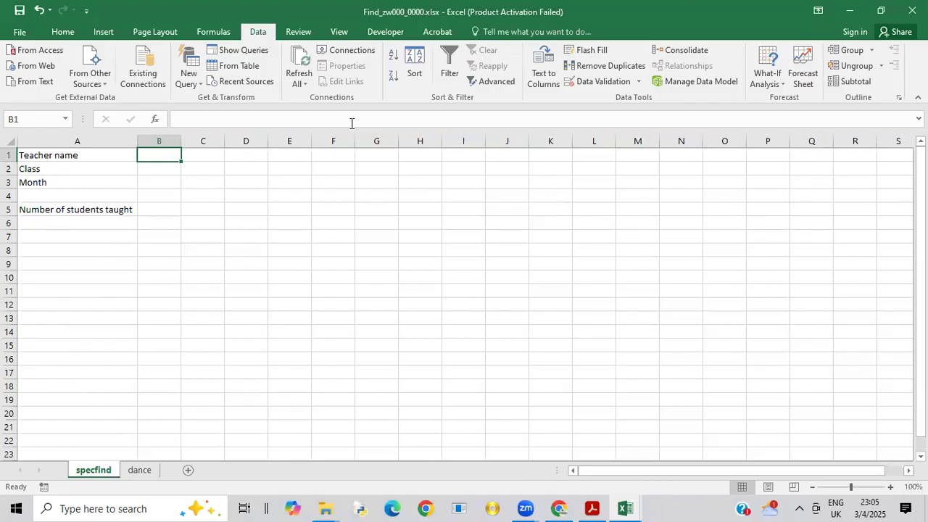
pyautogui.click(633, 81)
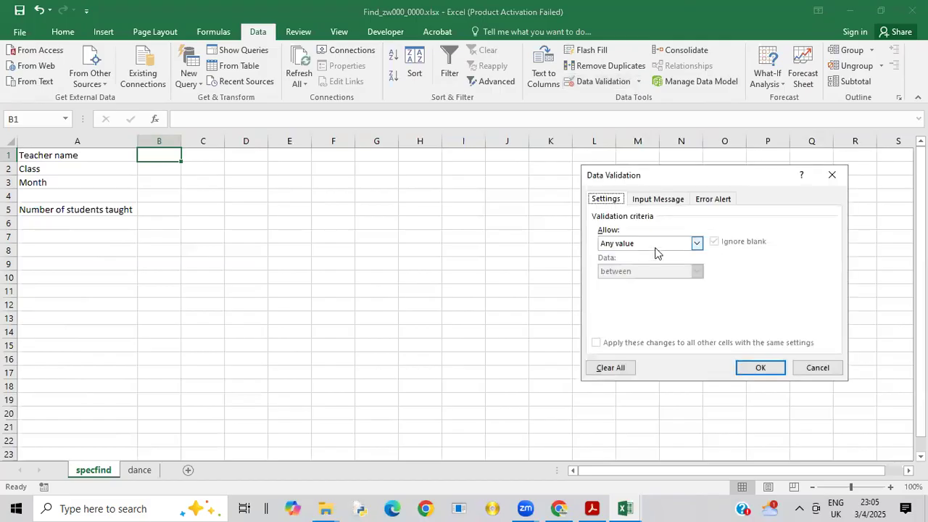
pyautogui.click(699, 242)
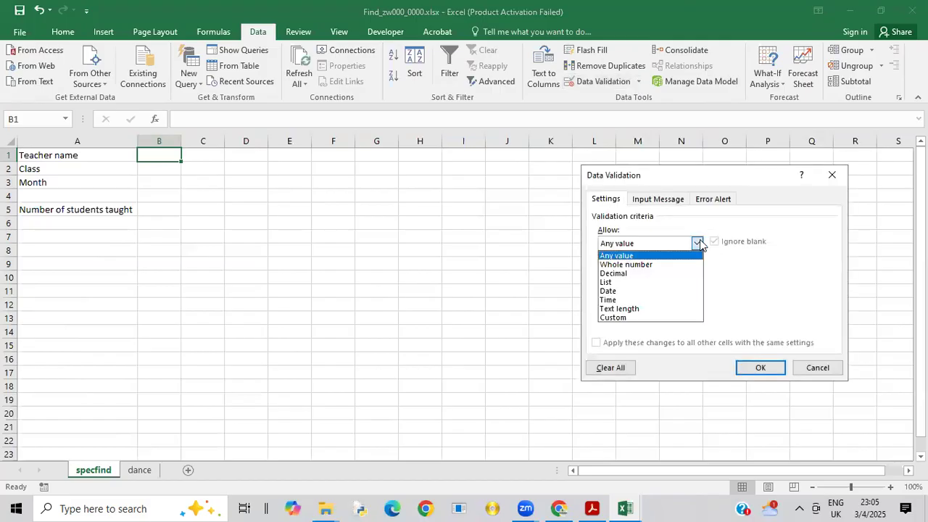
pyautogui.click(611, 283)
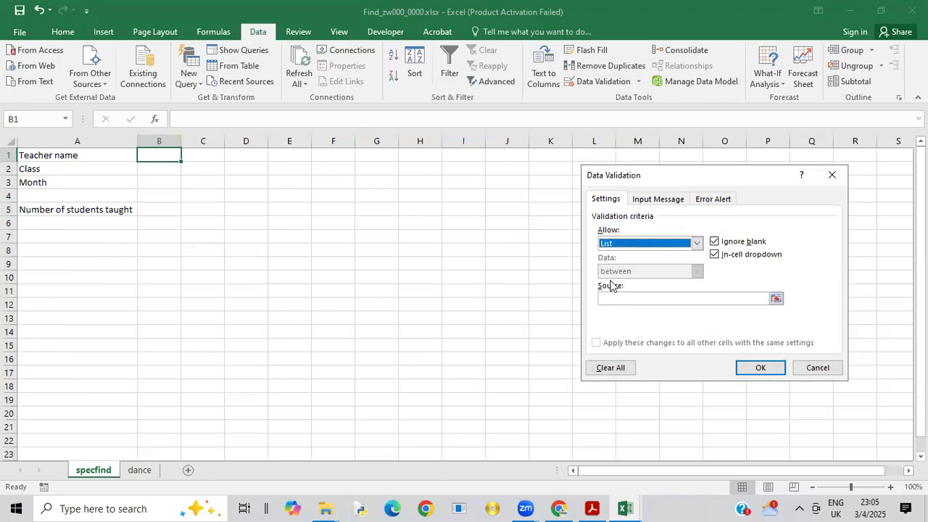
pyautogui.click(776, 298)
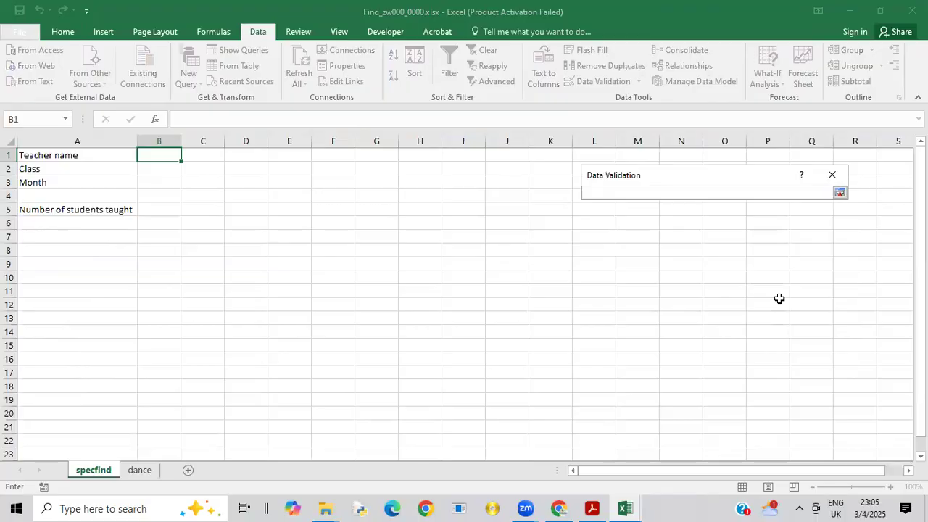
pyautogui.click(148, 471)
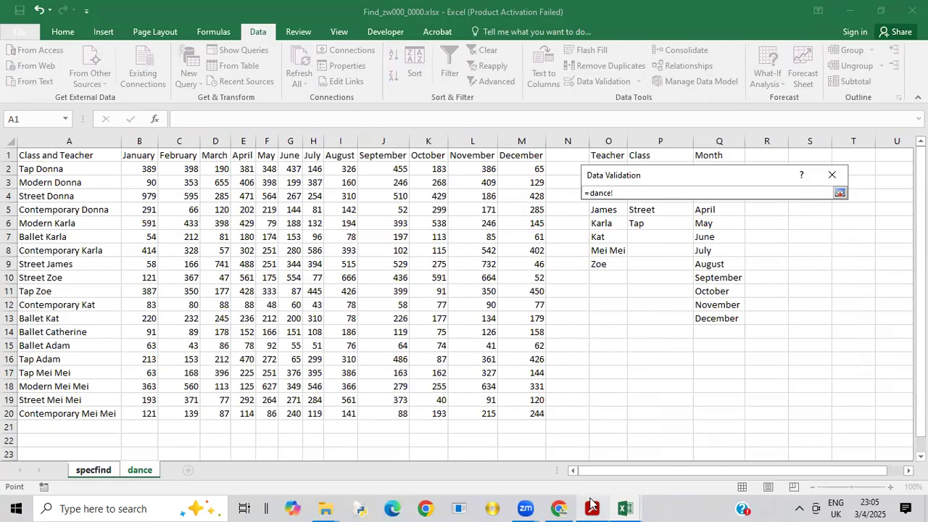
pyautogui.moveTo(624, 509)
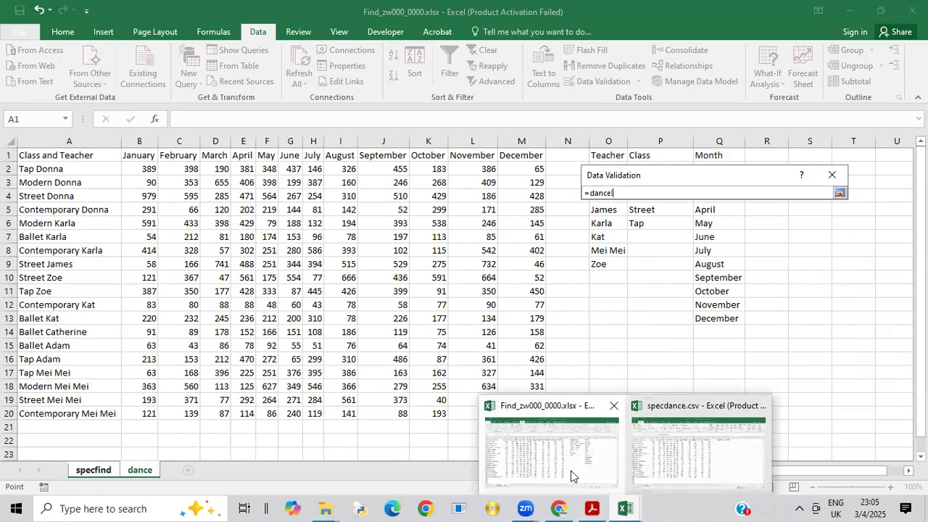
pyautogui.click(833, 175)
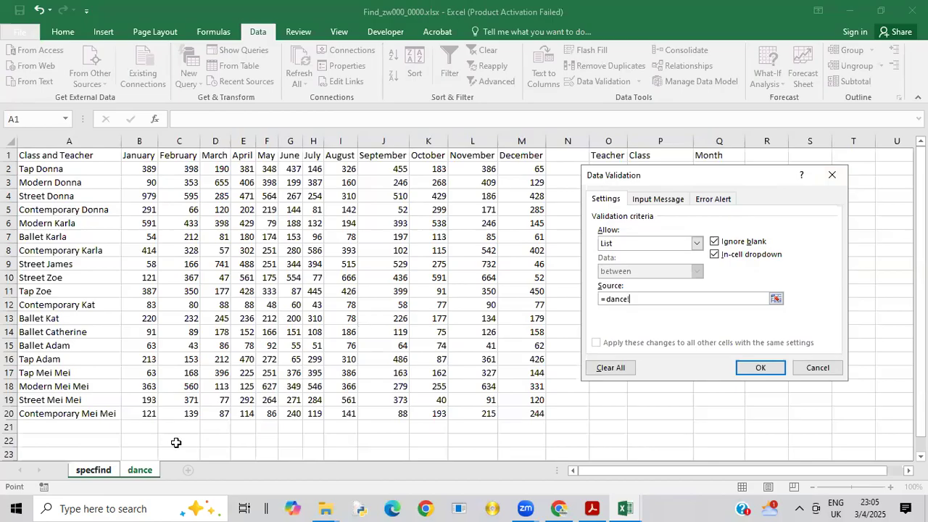
pyautogui.click(101, 472)
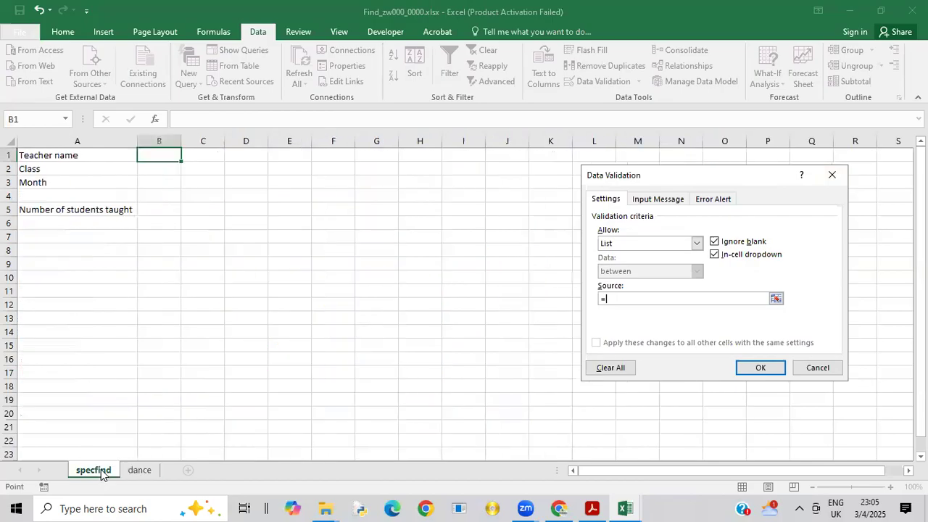
# Step: Set the B1 validation source to =dance!$O$2:$O$9, apply the rule, and check the teacher choices offered in the cell
pyautogui.click(144, 471)
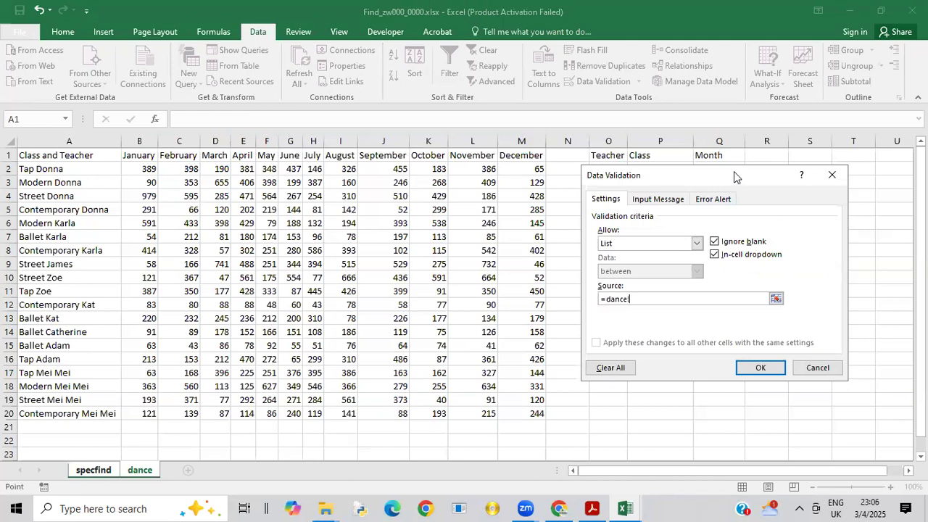
pyautogui.moveTo(733, 171); pyautogui.dragTo(826, 188)
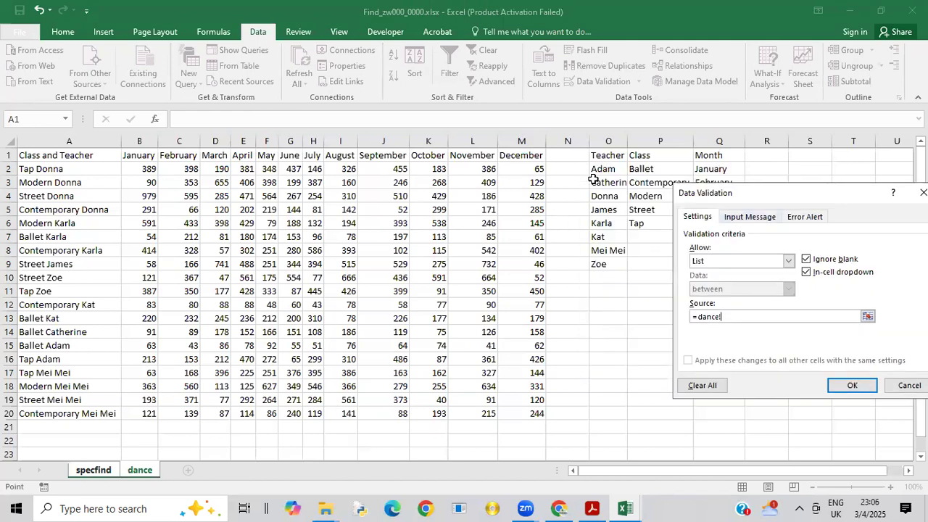
pyautogui.moveTo(605, 168); pyautogui.dragTo(599, 268)
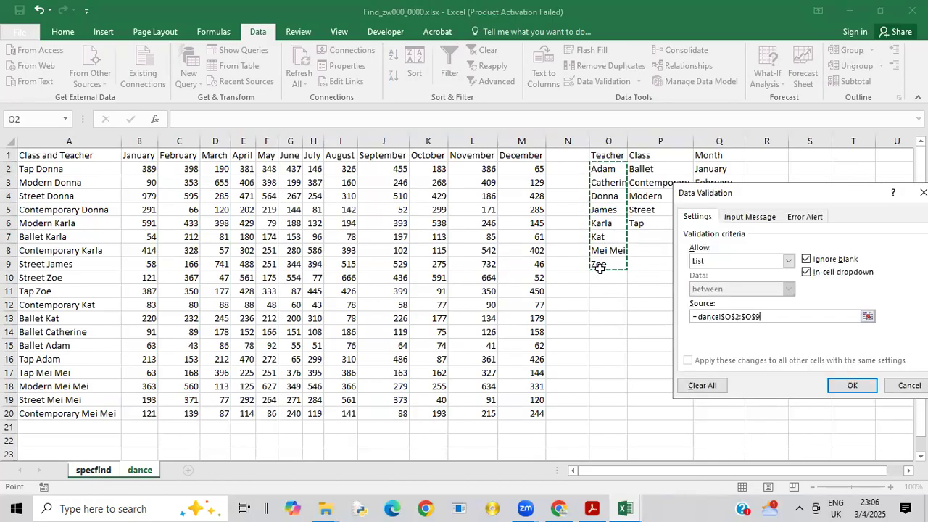
pyautogui.click(850, 388)
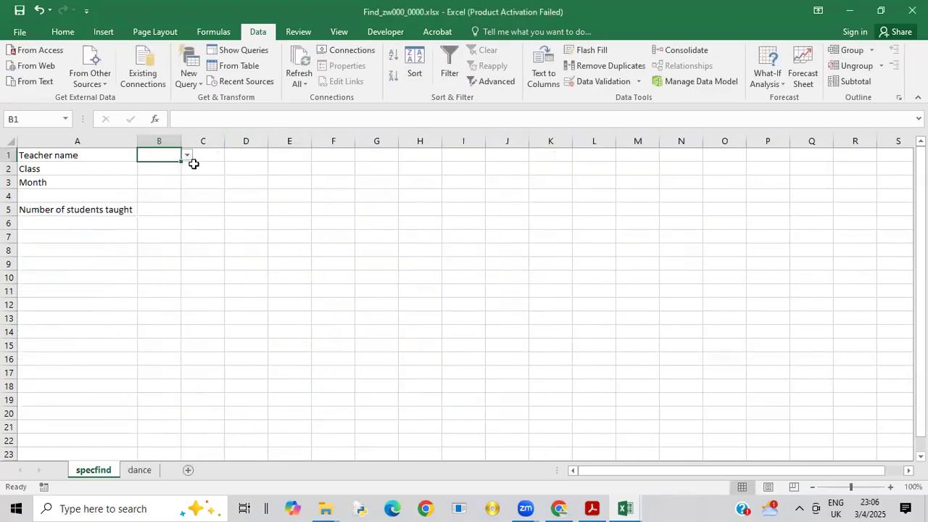
pyautogui.click(187, 155)
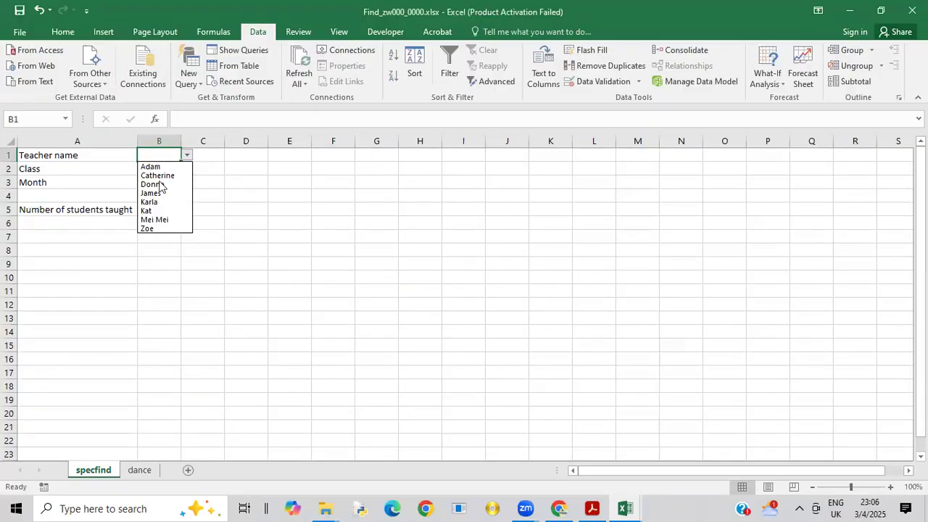
pyautogui.click(110, 191)
# Step: Add List data validation to the class cell B2 with source =dance!$P$2:$P$6, and check the choices offered in the cell
pyautogui.click(163, 168)
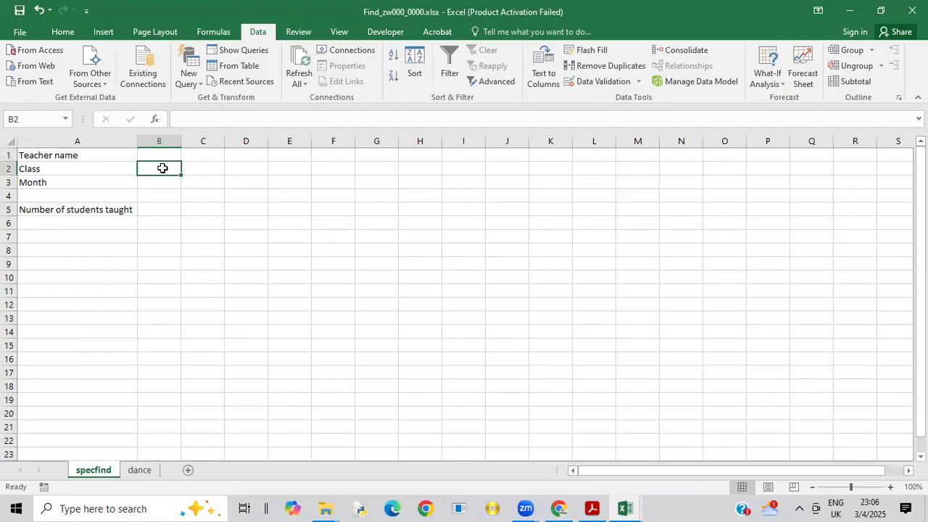
pyautogui.click(604, 81)
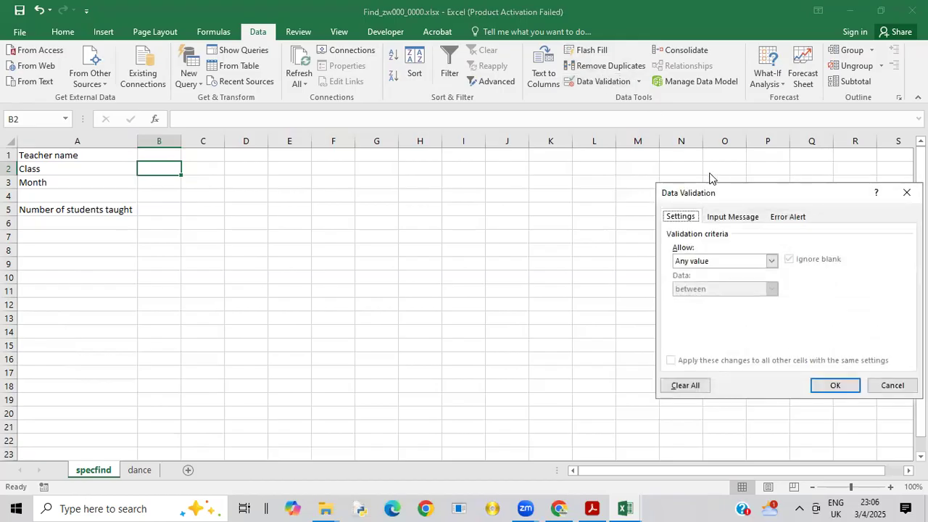
pyautogui.click(771, 261)
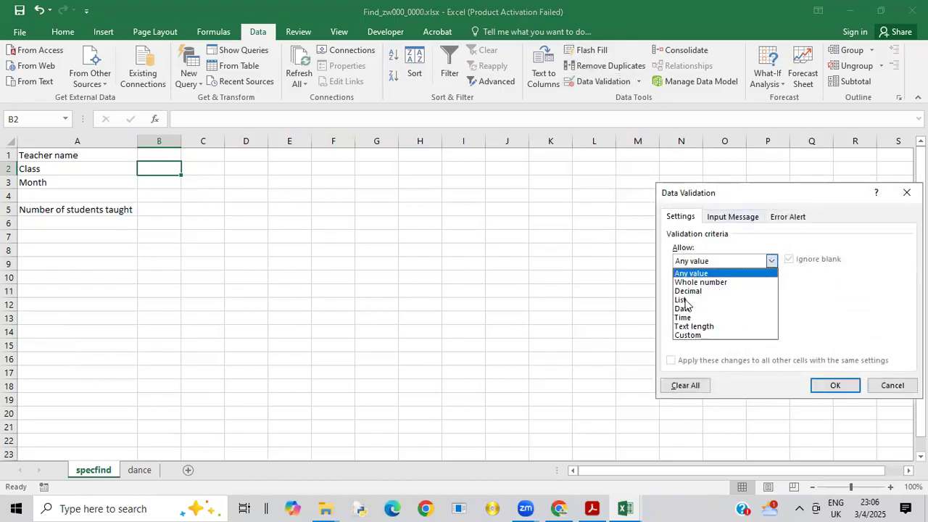
pyautogui.click(685, 300)
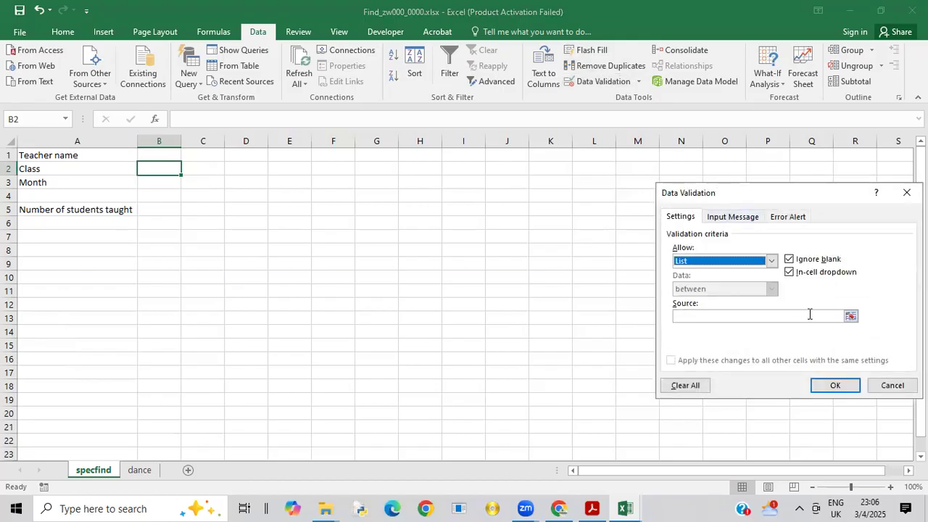
pyautogui.click(851, 316)
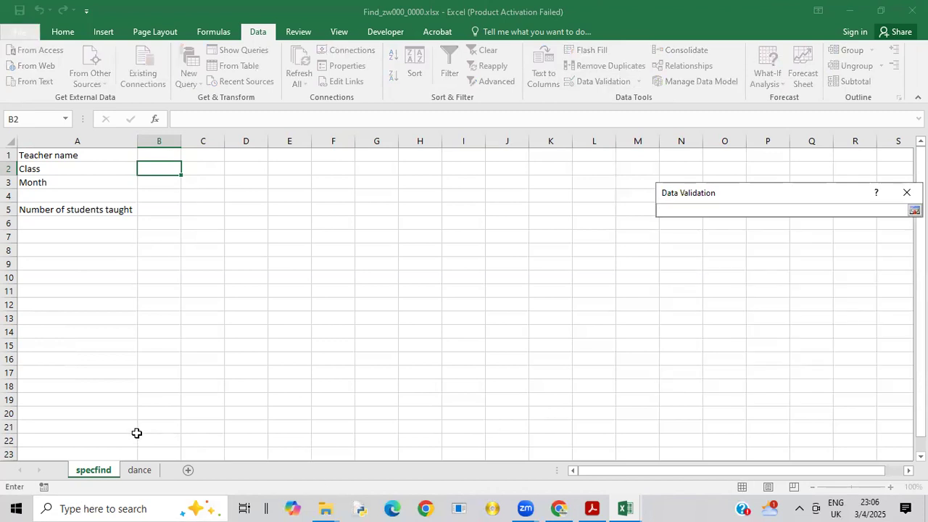
pyautogui.click(144, 469)
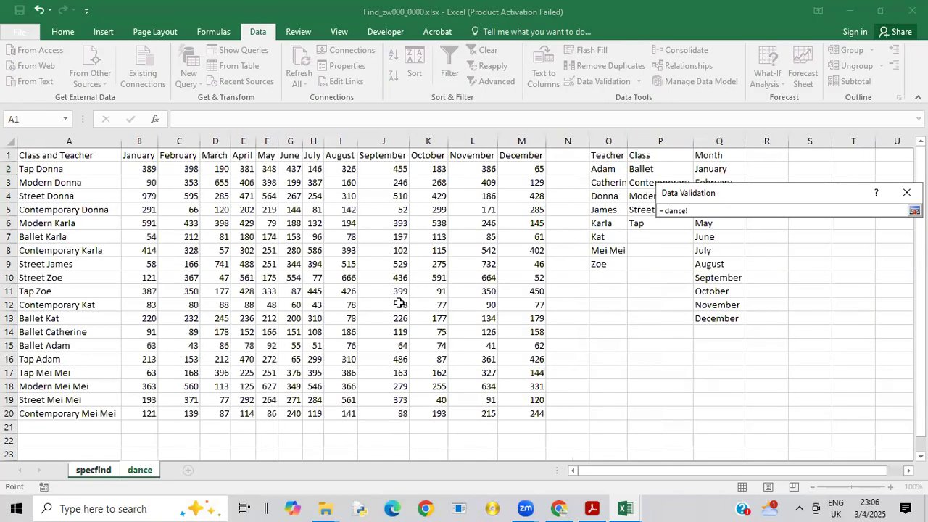
pyautogui.moveTo(642, 168); pyautogui.dragTo(646, 219)
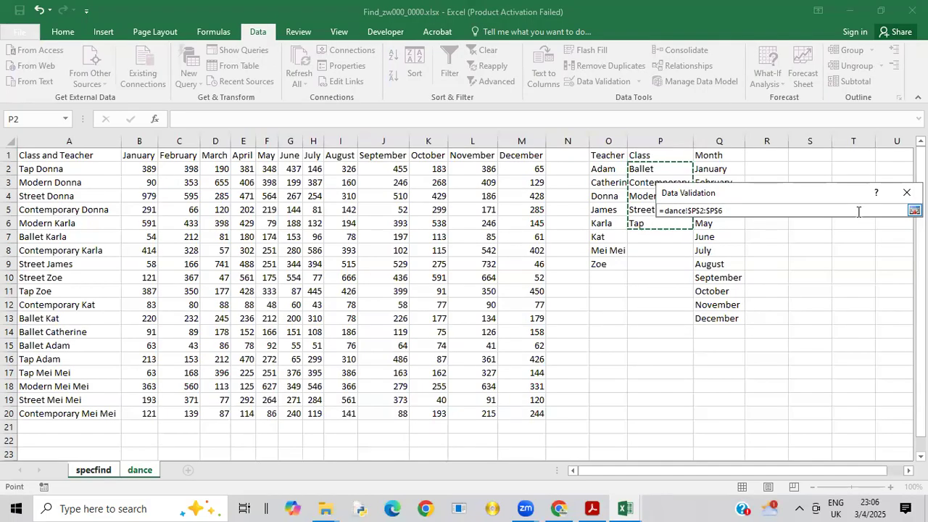
pyautogui.press('Return')
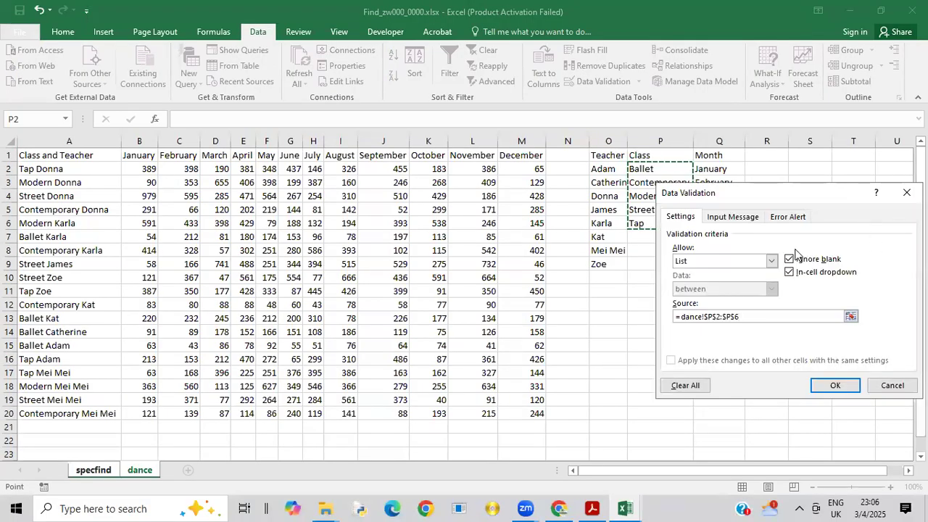
pyautogui.click(826, 387)
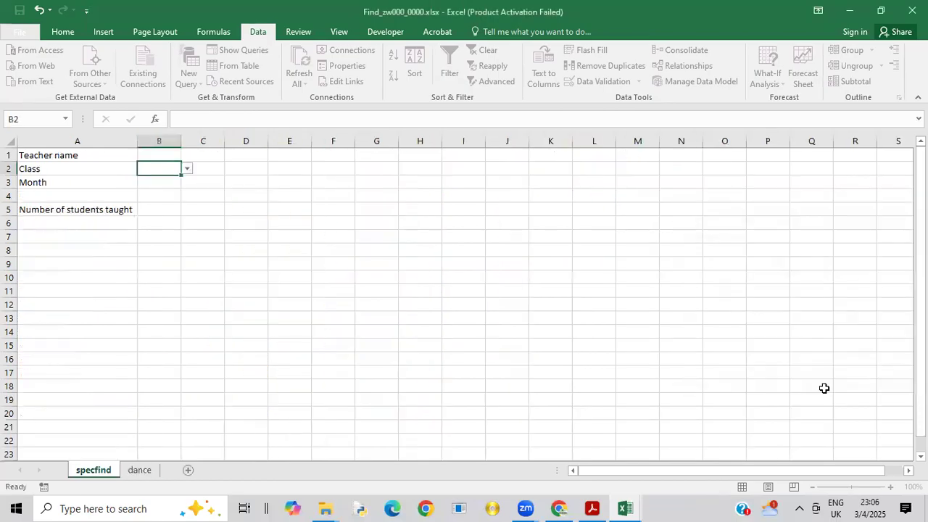
pyautogui.click(188, 170)
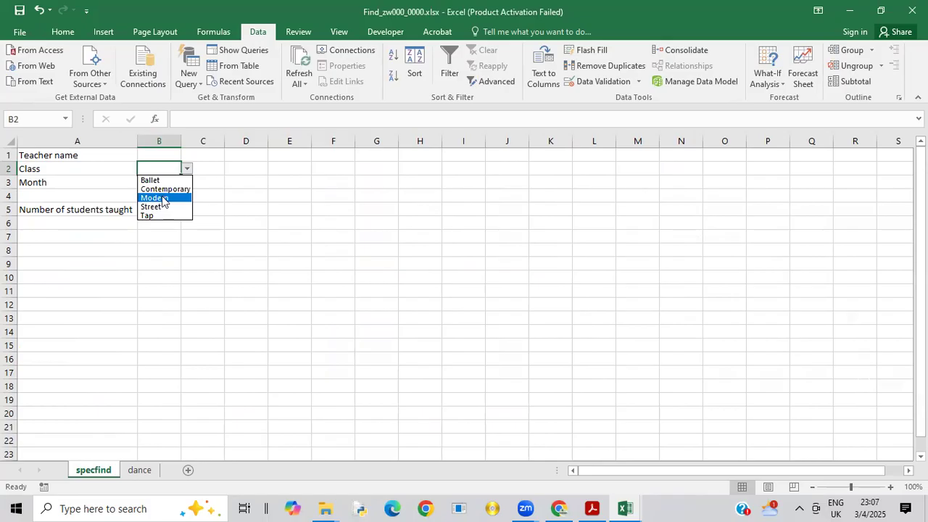
pyautogui.click(109, 192)
# Step: Add List data validation to the month cell B3 on specfind with source =dance!$Q$2:$Q$13
pyautogui.click(170, 184)
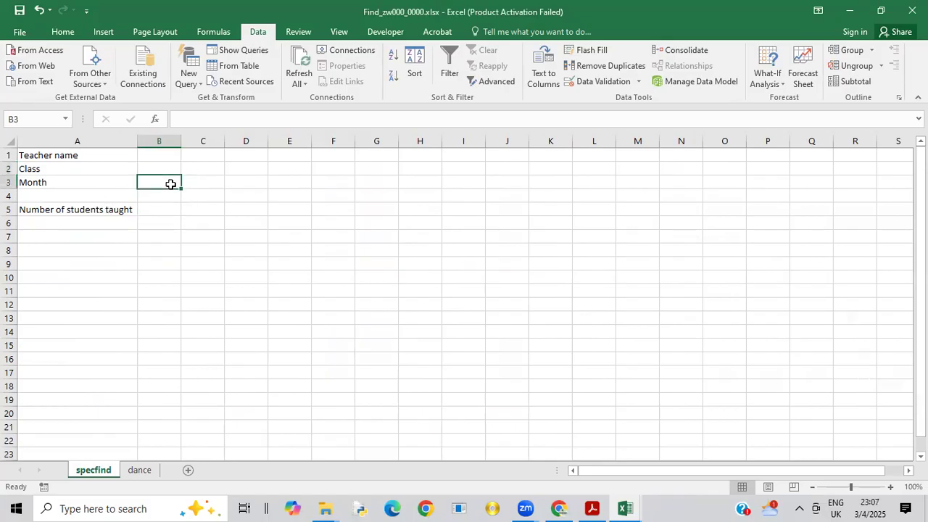
pyautogui.click(626, 80)
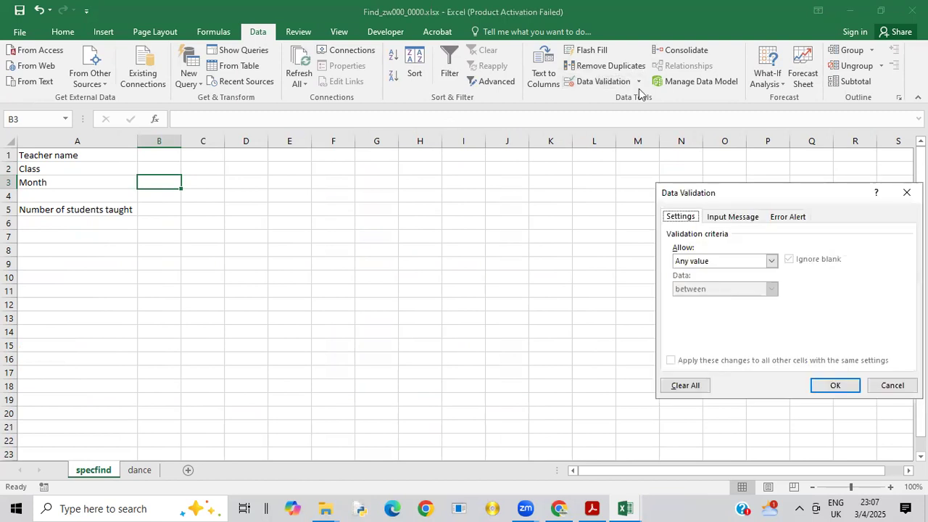
pyautogui.click(771, 261)
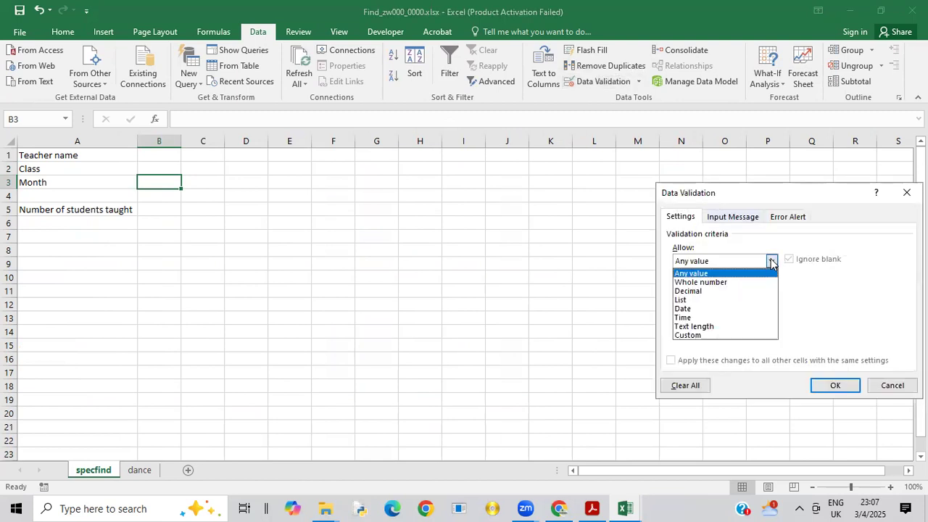
pyautogui.click(683, 301)
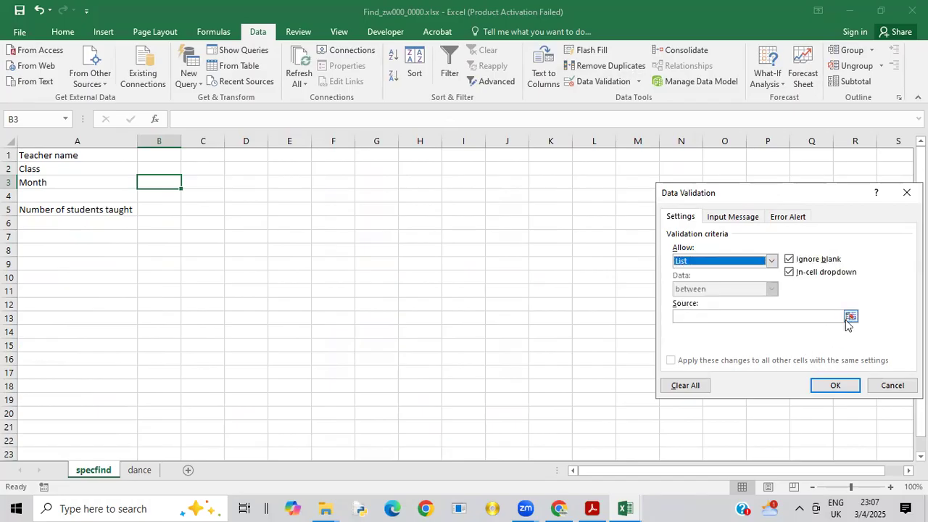
pyautogui.click(850, 317)
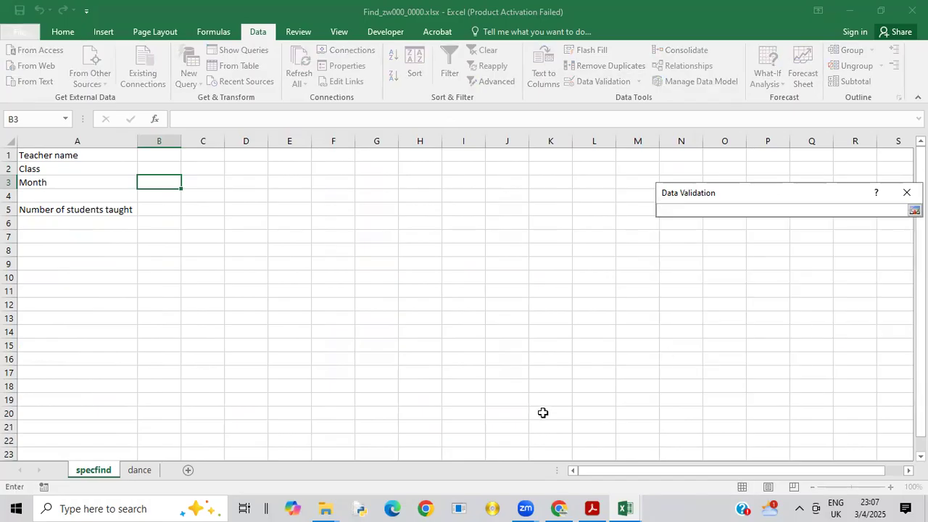
pyautogui.click(140, 471)
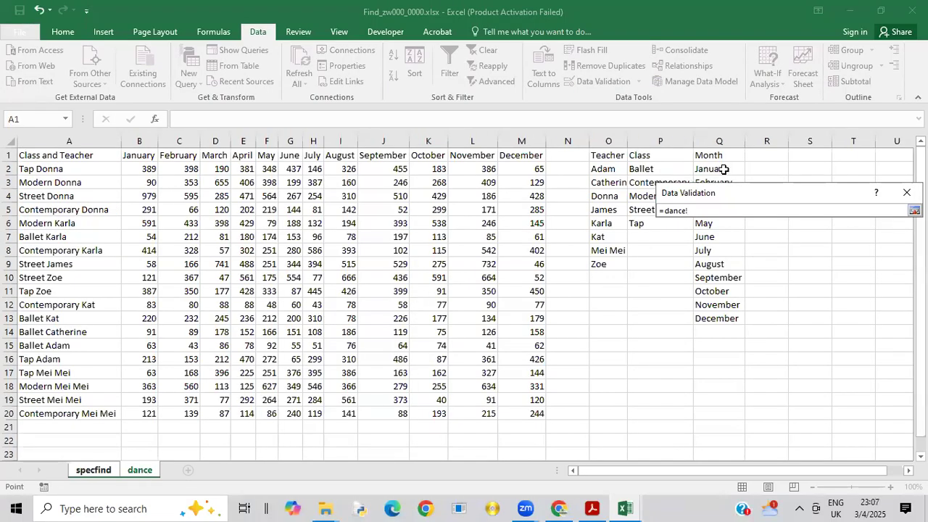
pyautogui.moveTo(723, 168); pyautogui.dragTo(731, 319)
pyautogui.press('Return')
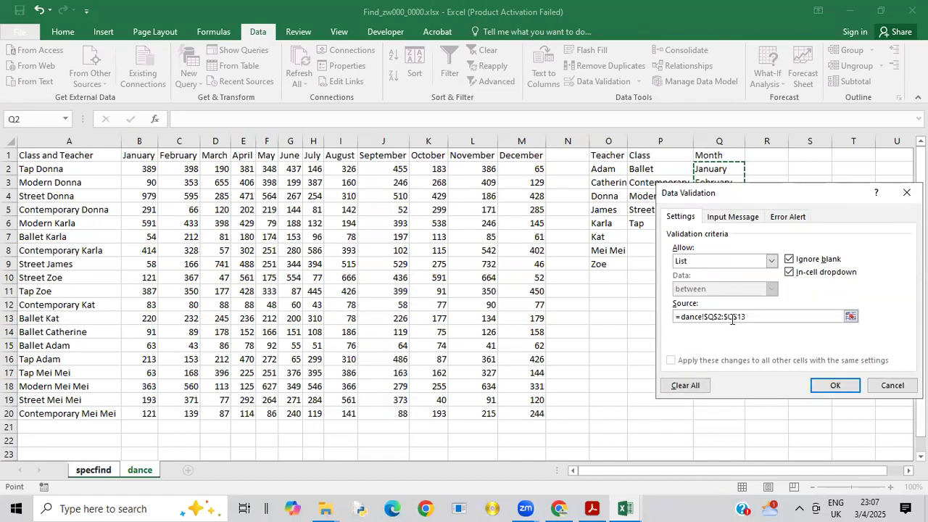
pyautogui.click(830, 386)
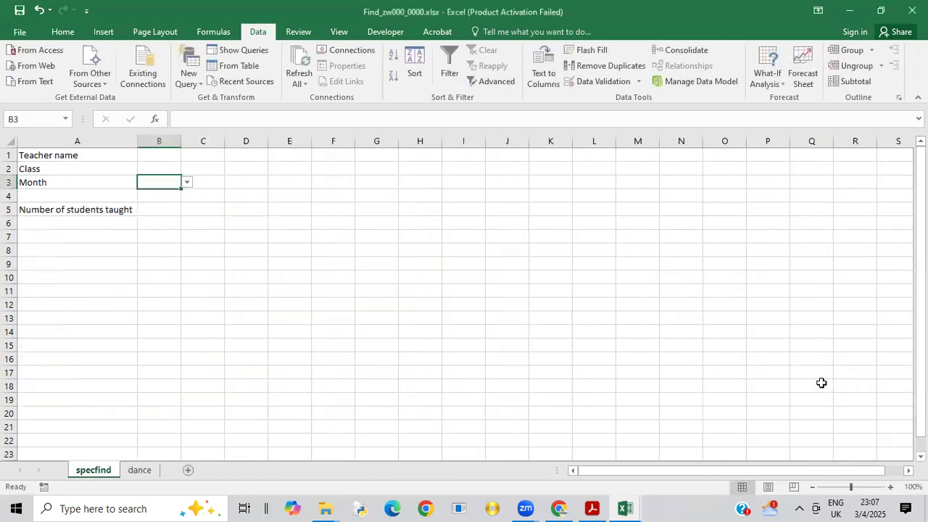
# Step: Switch to the exam paper PDF to read tasks 4 to 6, and return to Find_zw000_0000.xlsx in Excel
pyautogui.click(152, 159)
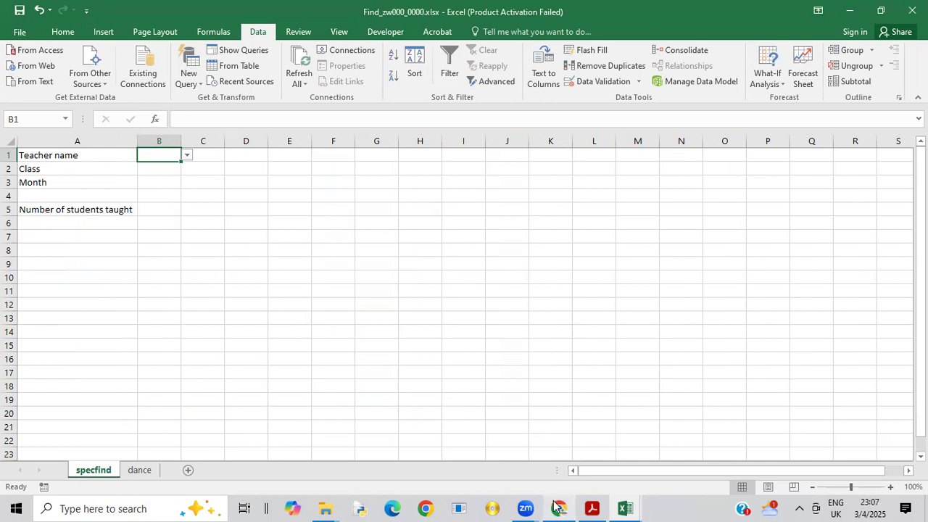
pyautogui.moveTo(554, 504)
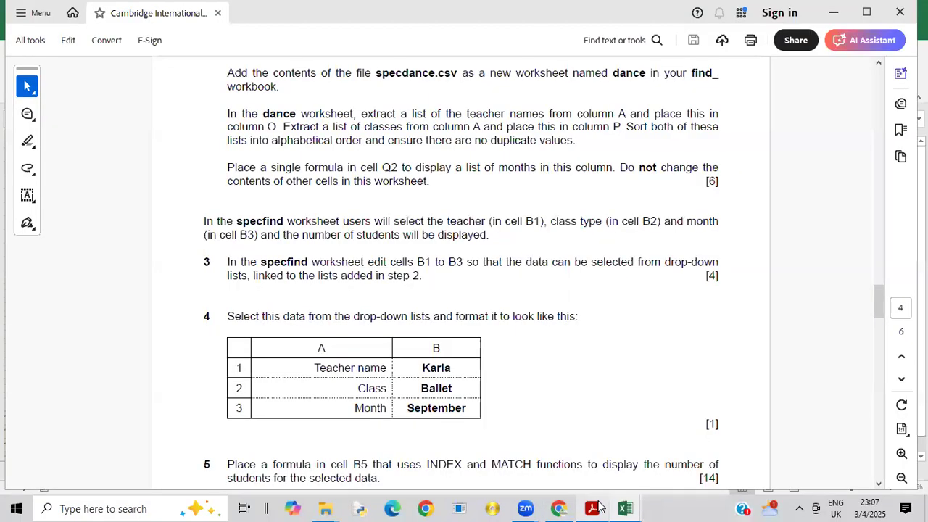
pyautogui.click(592, 507)
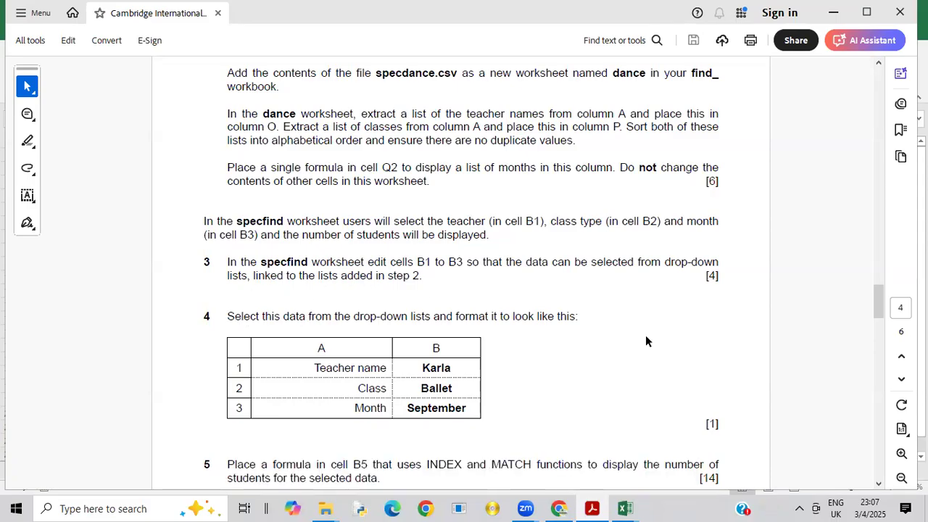
pyautogui.moveTo(883, 304)
pyautogui.mouseDown()
pyautogui.moveTo(883, 330)
pyautogui.moveTo(880, 312)
pyautogui.mouseUp()
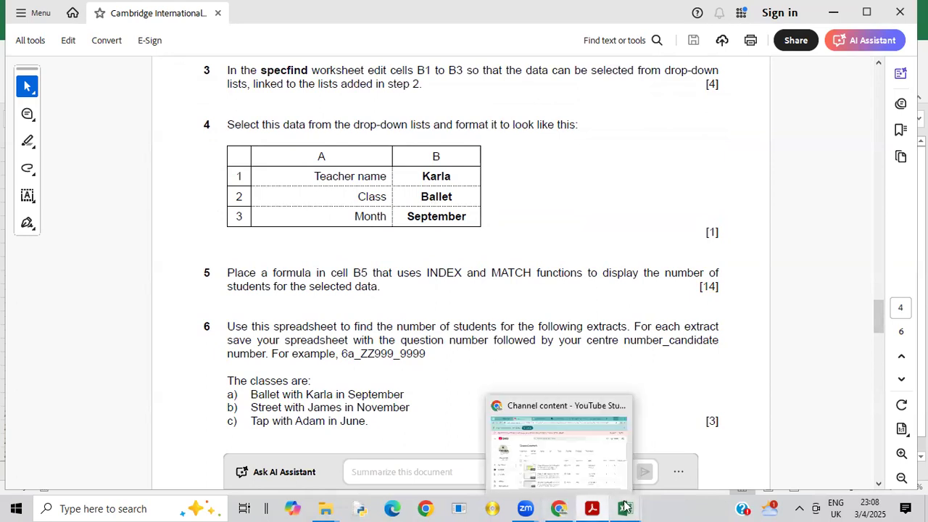
pyautogui.moveTo(625, 508)
pyautogui.click(604, 477)
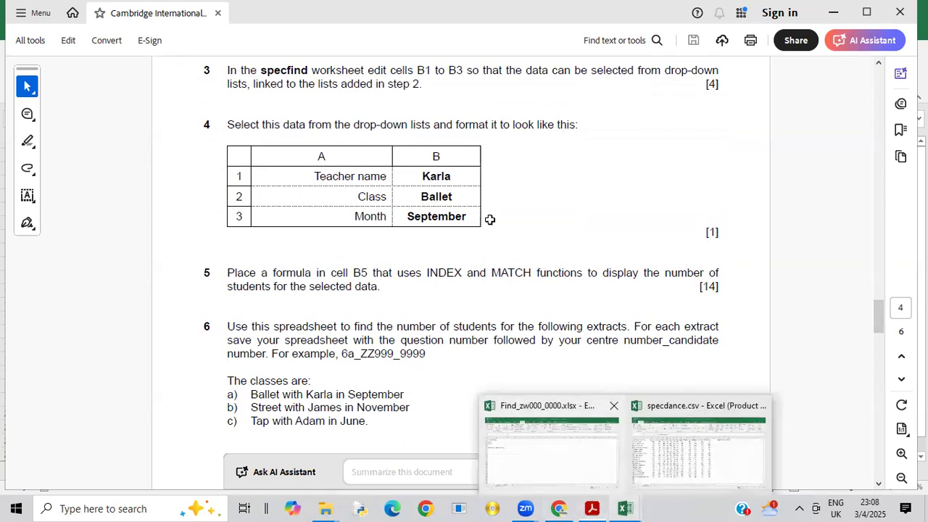
# Step: Choose task 4's teacher name in B1, Ballet in B2 and September in B3 from their drop-down lists
pyautogui.click(186, 155)
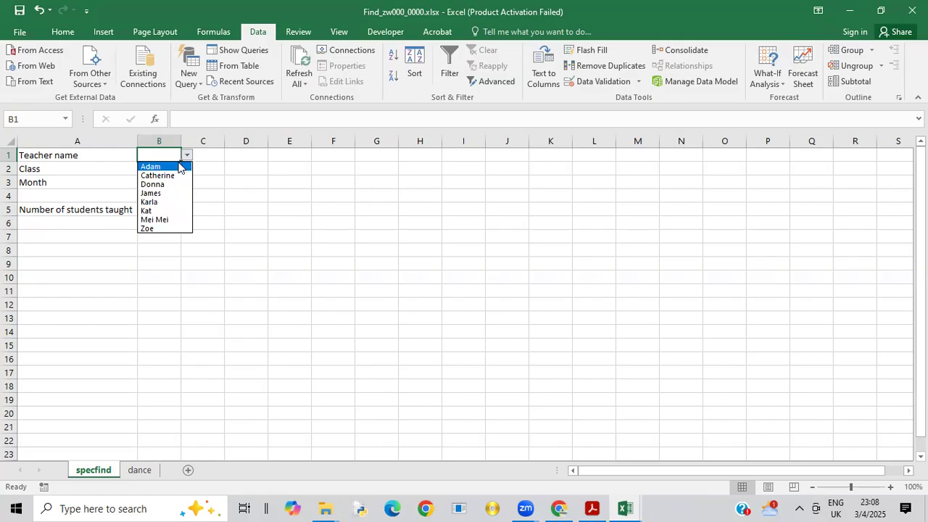
pyautogui.click(150, 202)
pyautogui.click(175, 174)
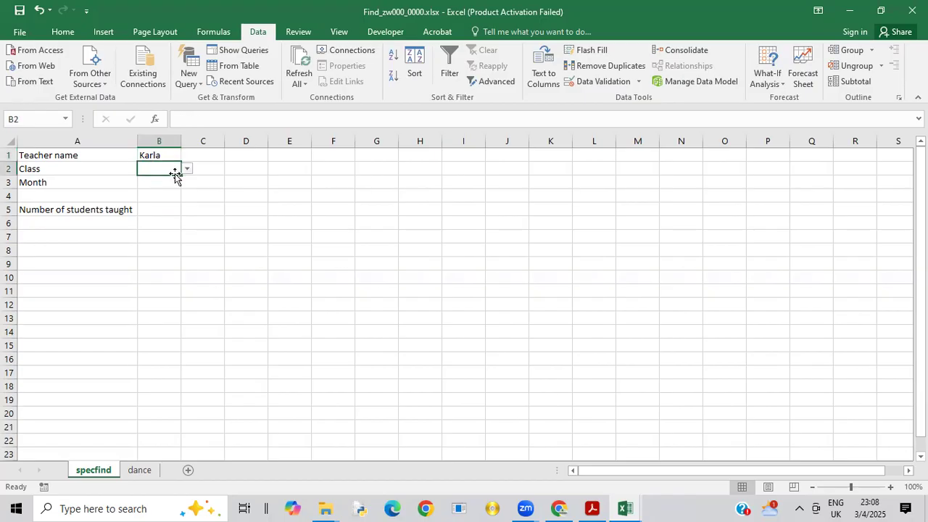
pyautogui.click(187, 169)
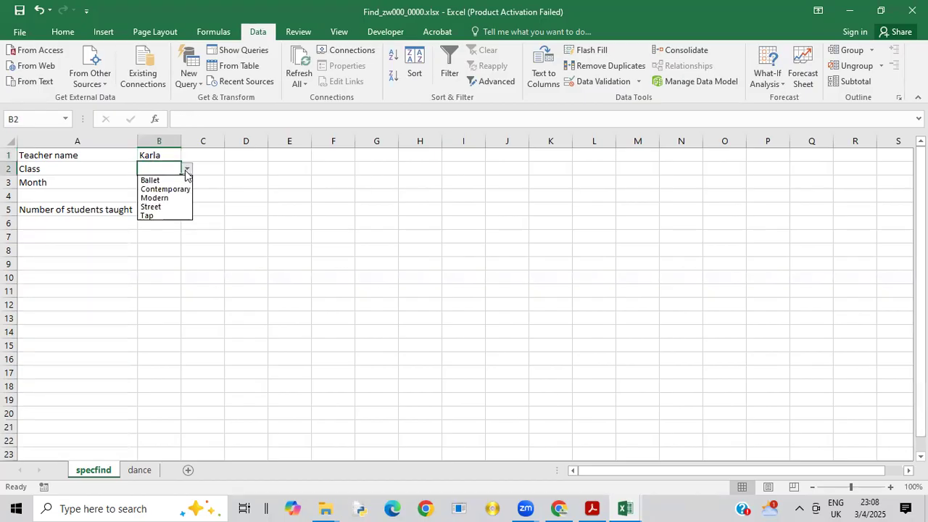
pyautogui.click(174, 180)
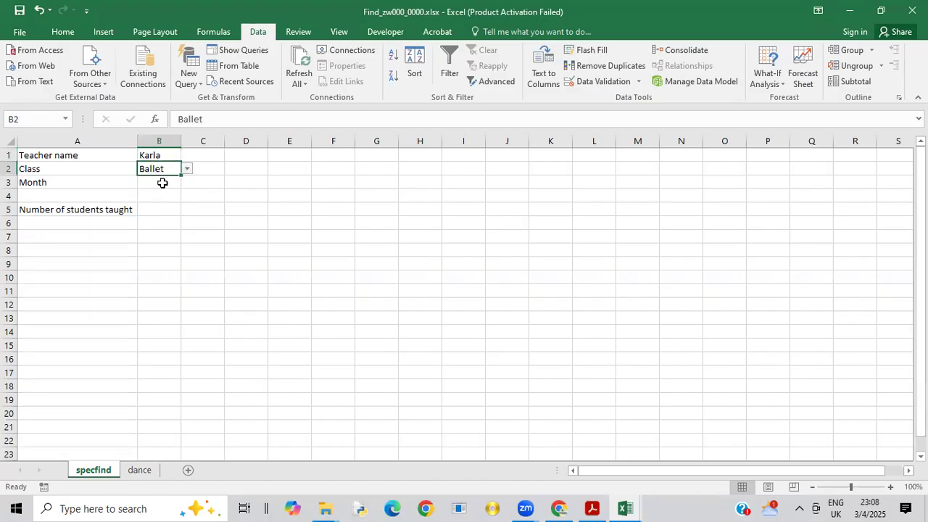
pyautogui.click(162, 183)
pyautogui.click(186, 182)
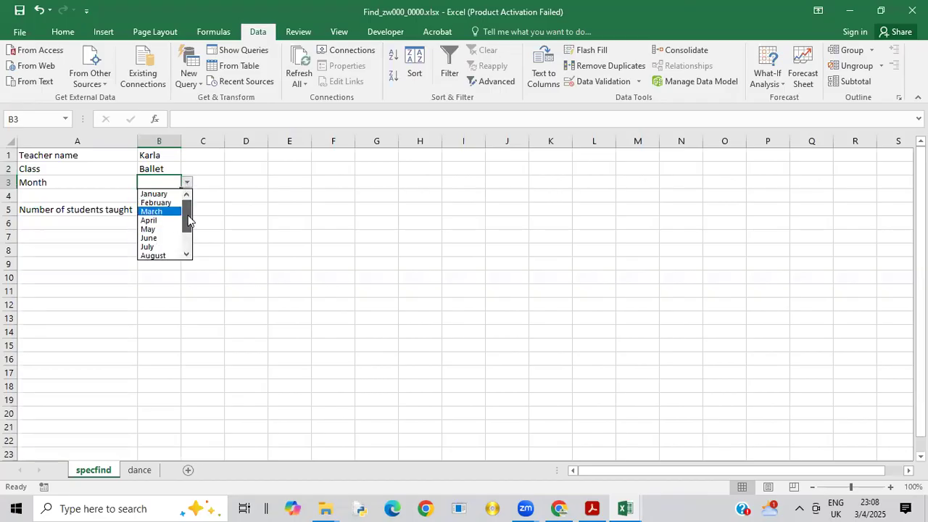
pyautogui.moveTo(188, 221); pyautogui.dragTo(188, 241)
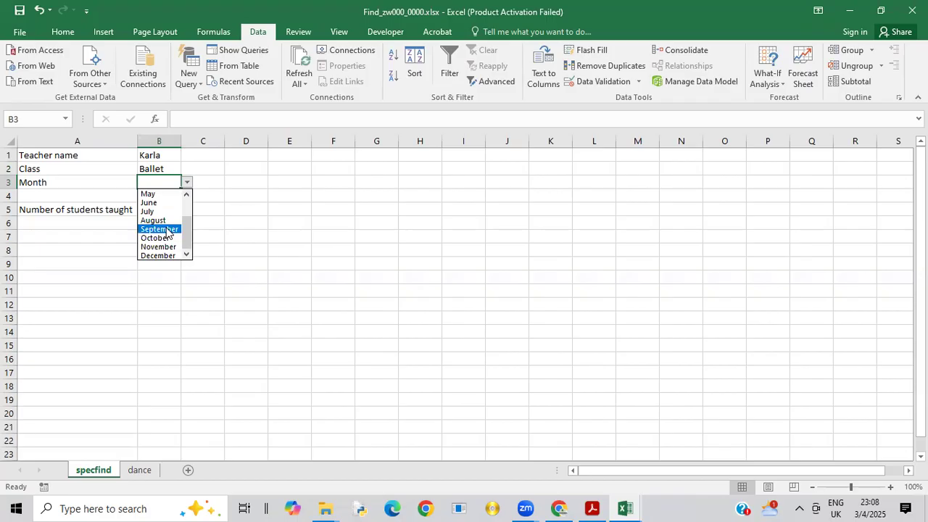
pyautogui.click(167, 229)
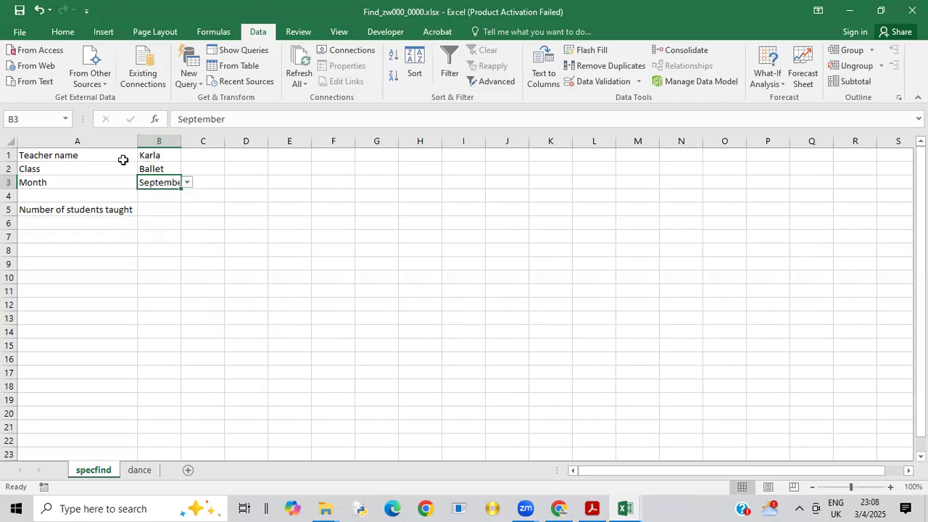
# Step: Right-align the labels in A1:A3, and make the selected values in B1:B3 bold and centred
pyautogui.moveTo(88, 153); pyautogui.dragTo(89, 184)
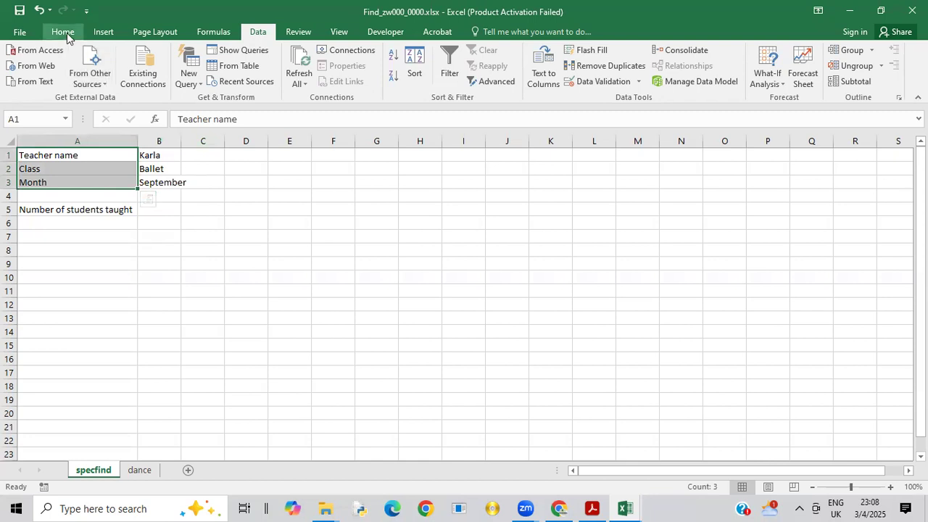
pyautogui.click(67, 33)
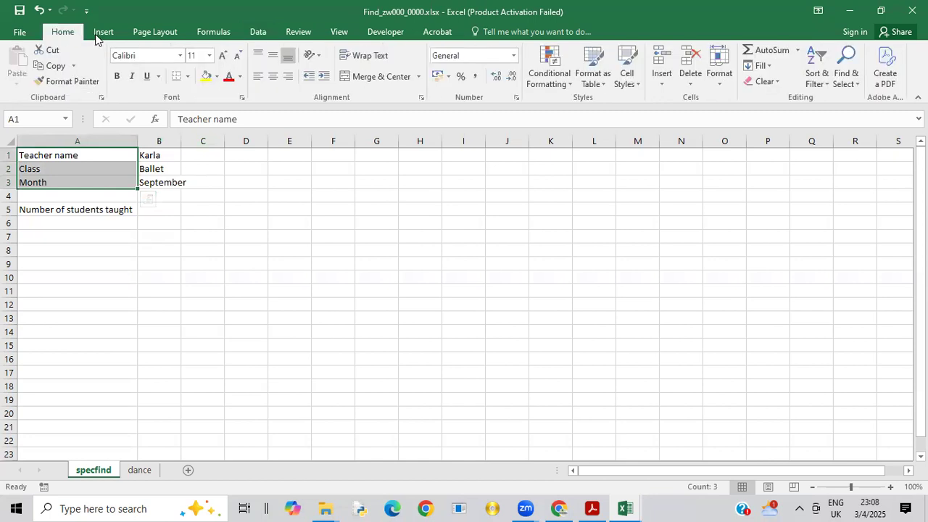
pyautogui.click(287, 81)
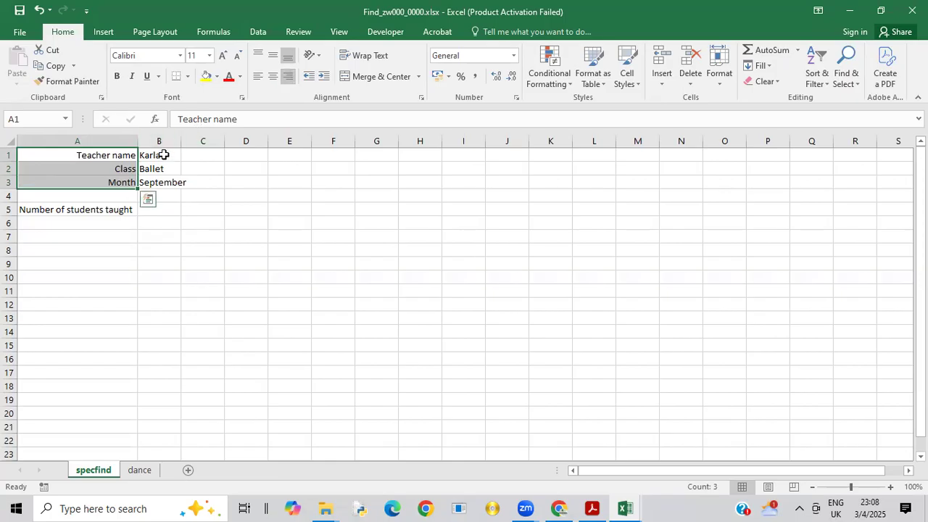
pyautogui.moveTo(162, 154); pyautogui.dragTo(162, 182)
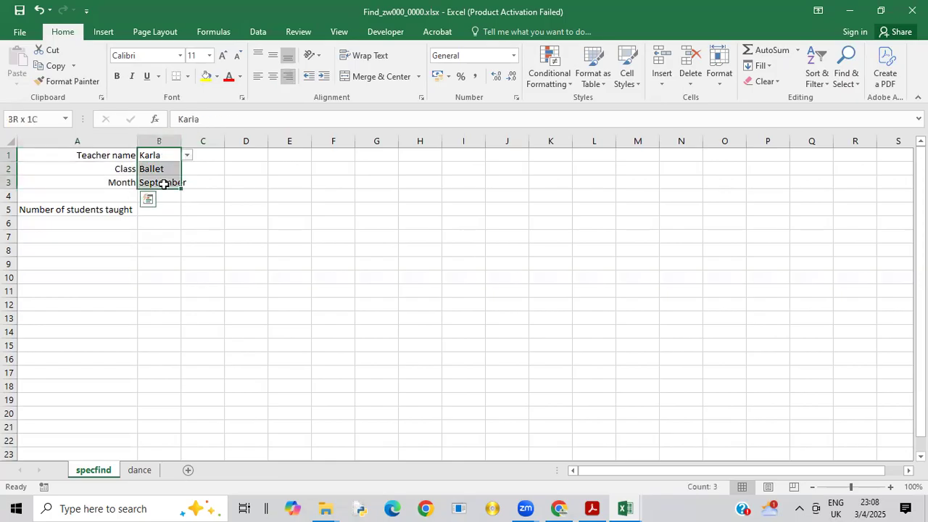
pyautogui.click(118, 76)
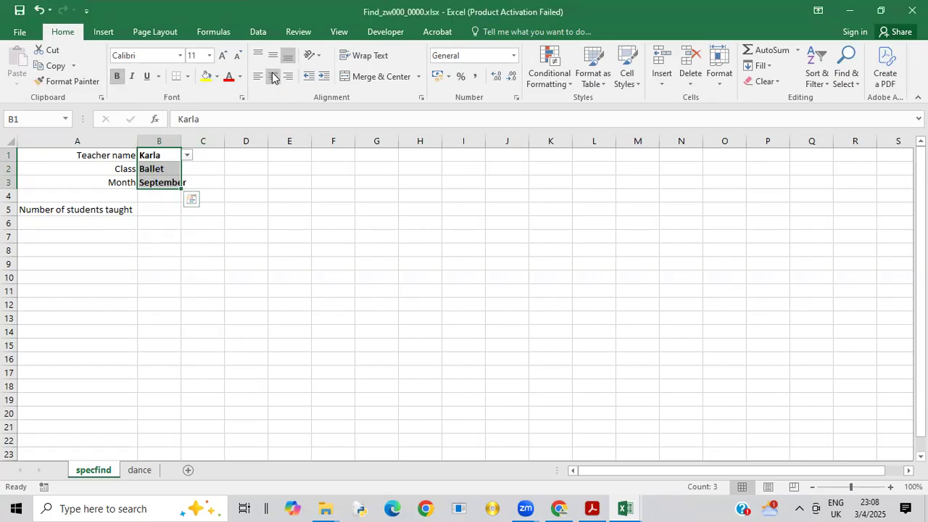
pyautogui.click(276, 75)
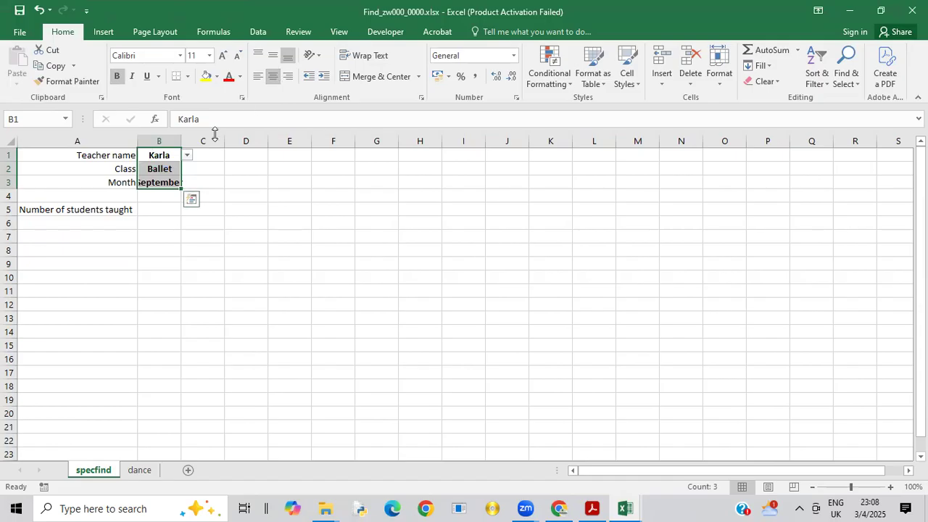
# Step: Autofit the column widths across the whole specfind worksheet
pyautogui.click(11, 141)
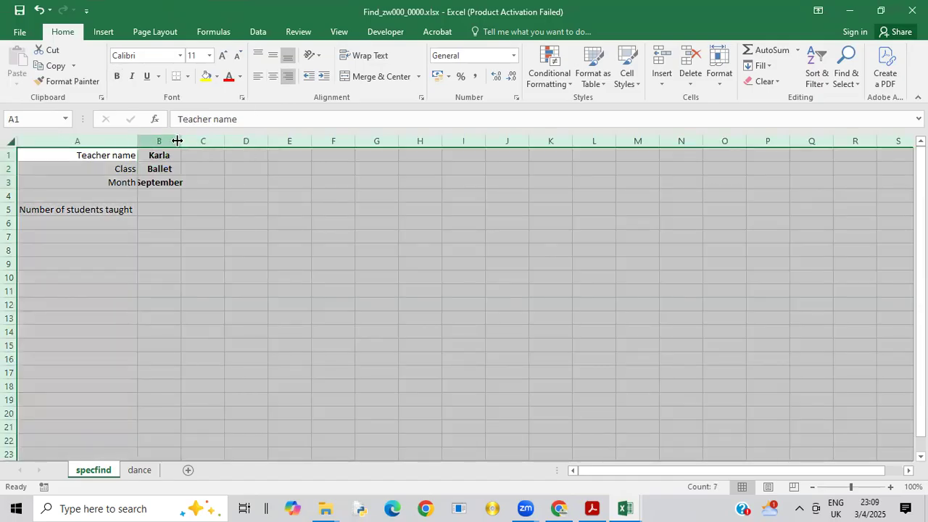
pyautogui.doubleClick(182, 141)
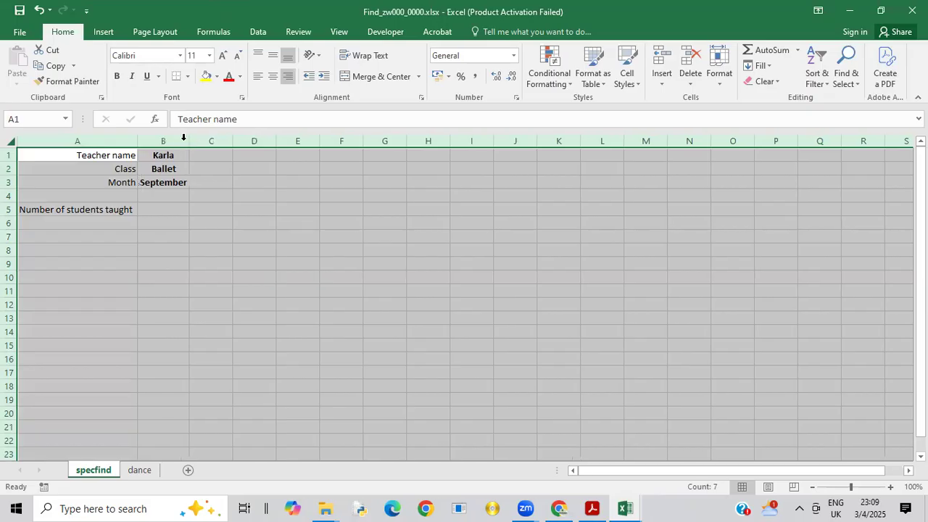
pyautogui.click(221, 220)
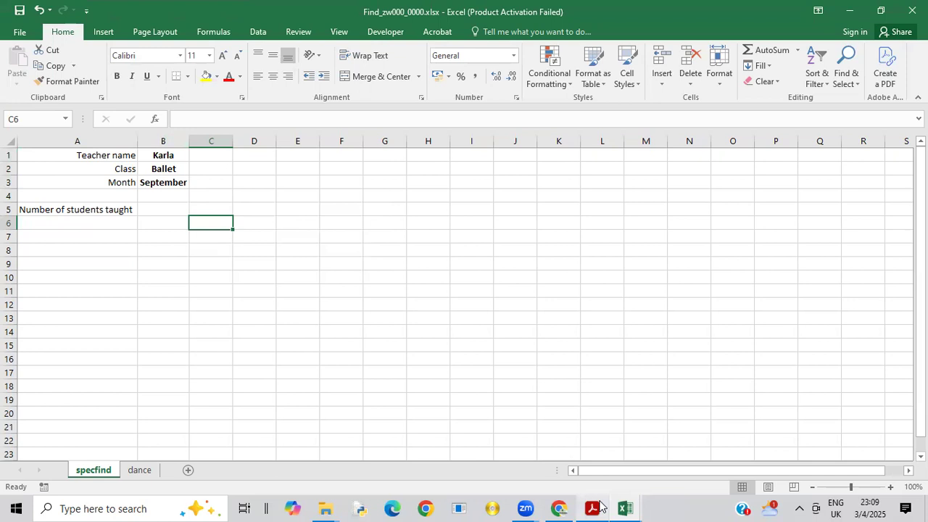
# Step: Switch to the exam paper PDF to read the INDEX and MATCH task for cell B5, and return to specfind in Excel
pyautogui.moveTo(595, 506)
pyautogui.click(589, 468)
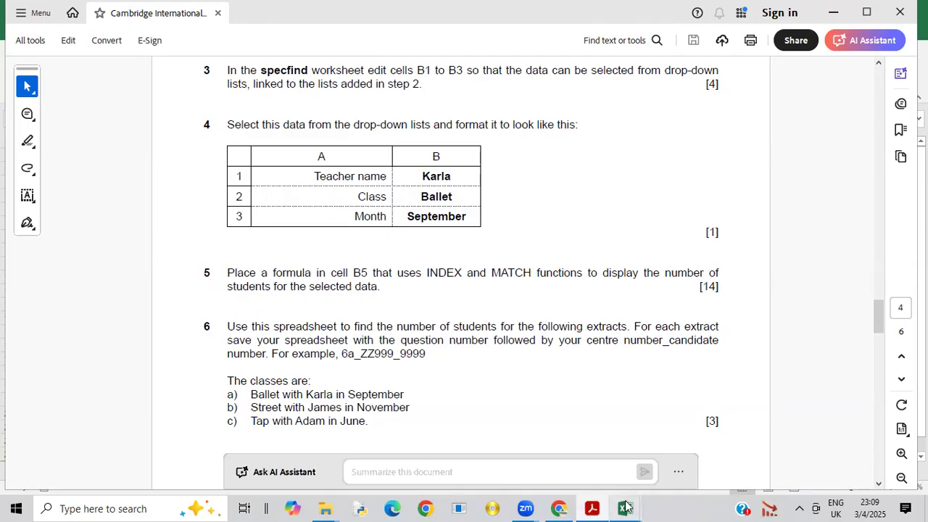
pyautogui.moveTo(625, 505)
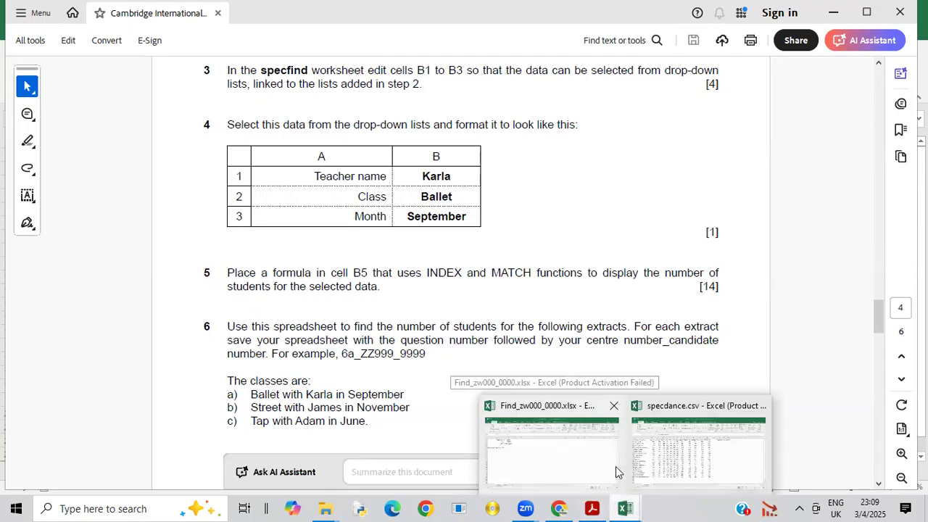
pyautogui.click(615, 467)
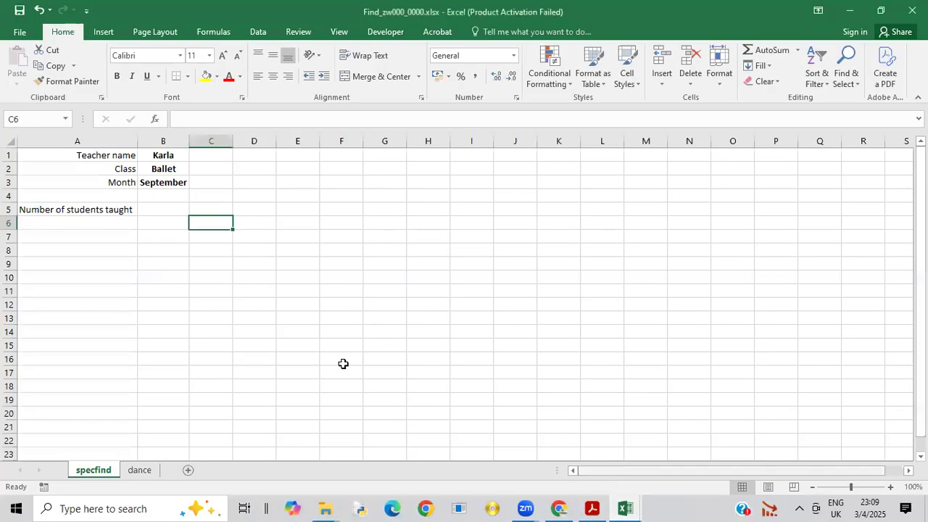
# Step: Select specfind cell B5, and examine the student figures by class, teacher and month on the dance worksheet
pyautogui.click(159, 213)
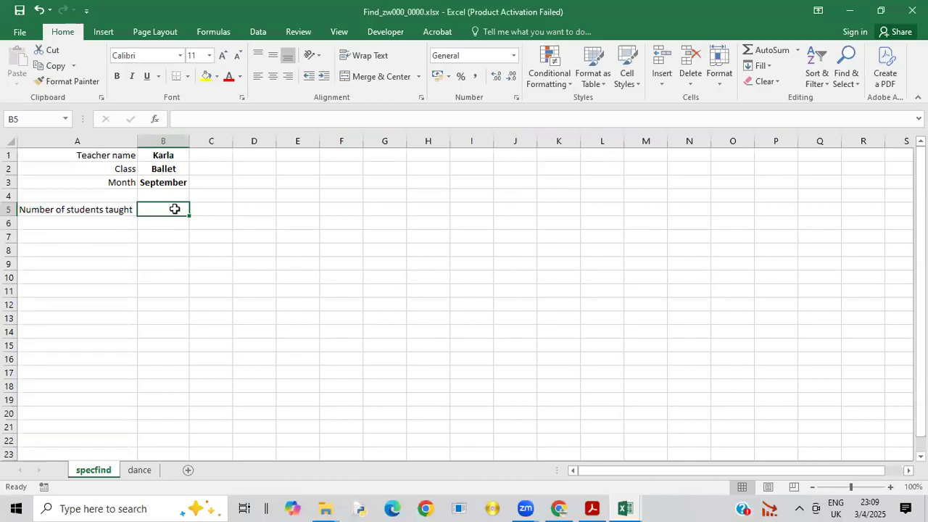
pyautogui.click(139, 471)
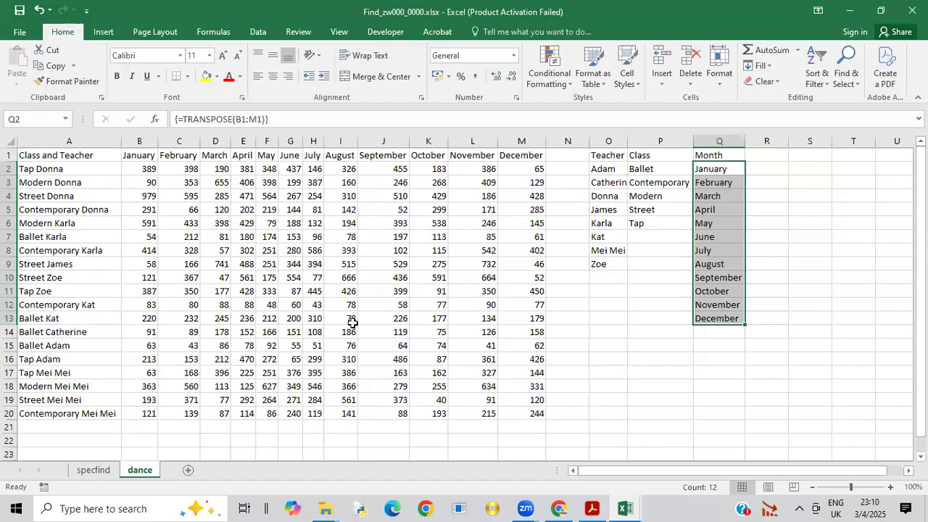
pyautogui.moveTo(210, 303); pyautogui.dragTo(487, 224)
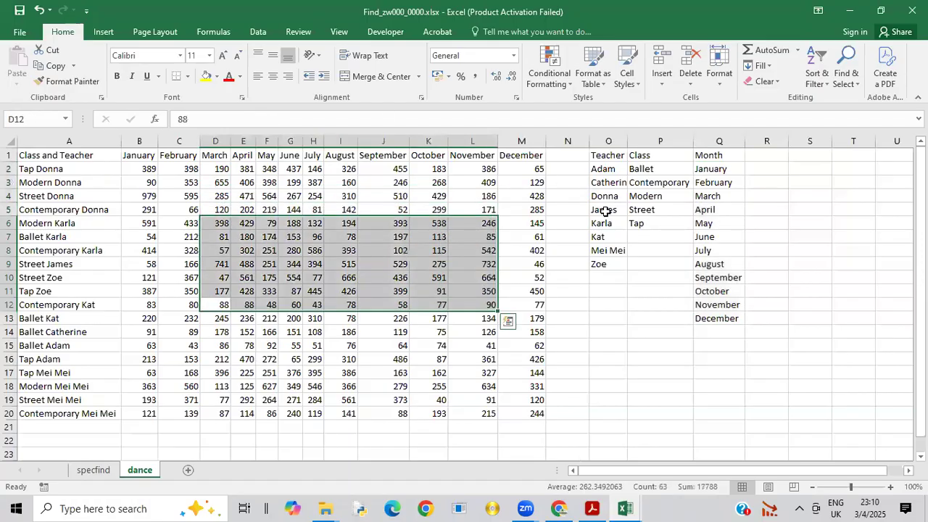
# Step: In specfind cell B5, start an INDEX formula that uses dance!B2:M20 as its array
pyautogui.click(522, 223)
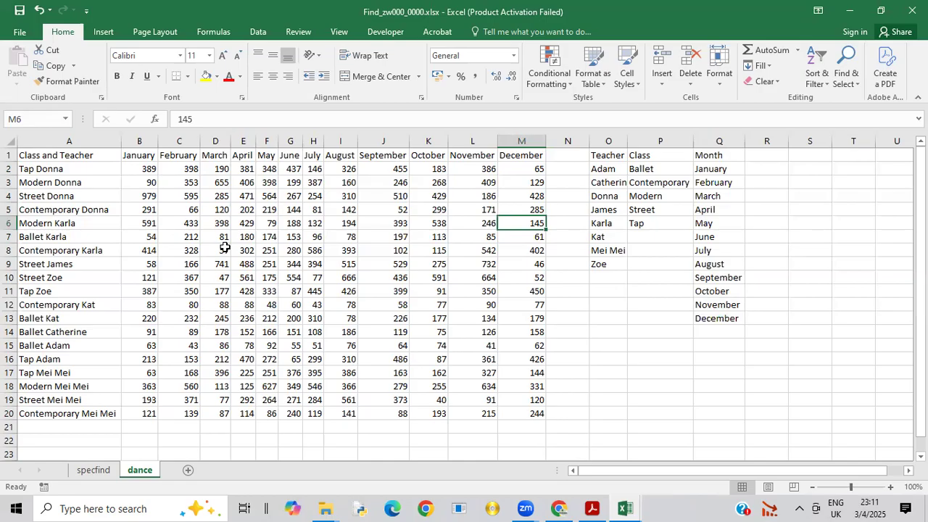
pyautogui.click(94, 471)
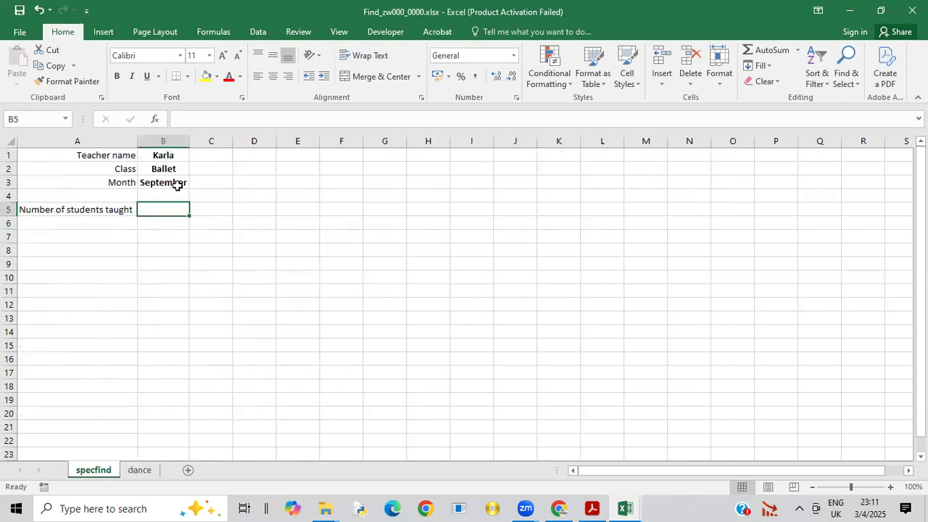
pyautogui.write('=')
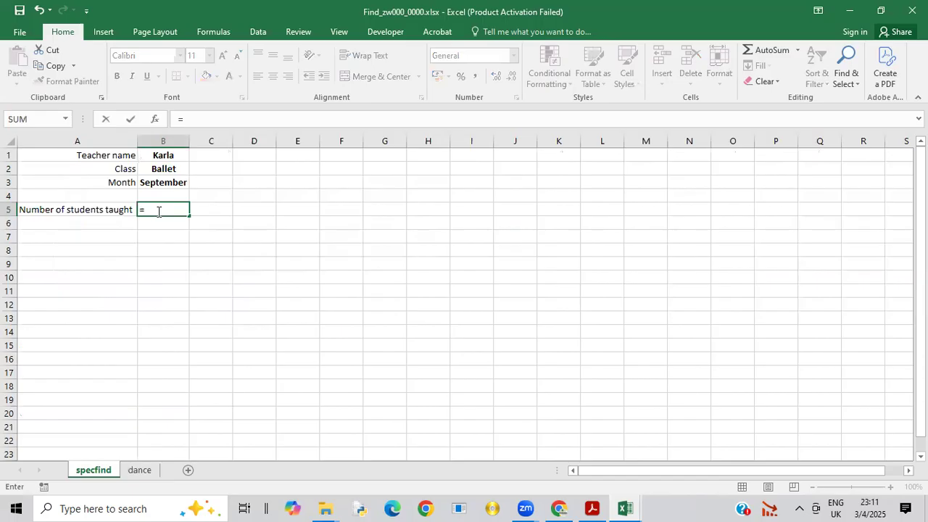
pyautogui.write('index')
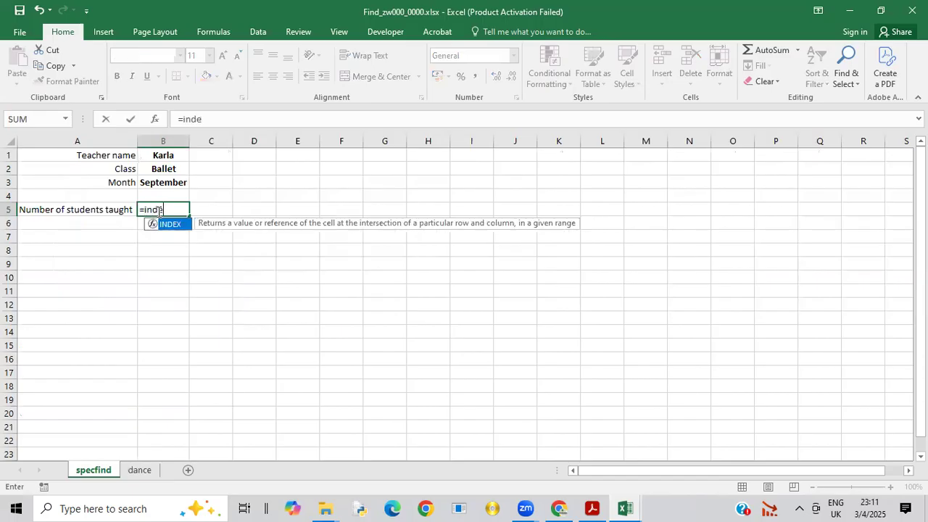
pyautogui.doubleClick(175, 225)
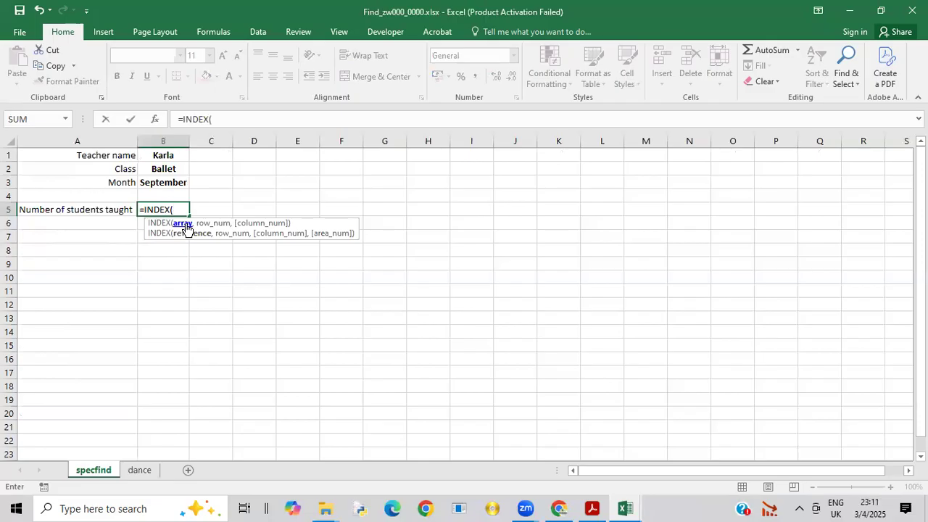
pyautogui.click(139, 470)
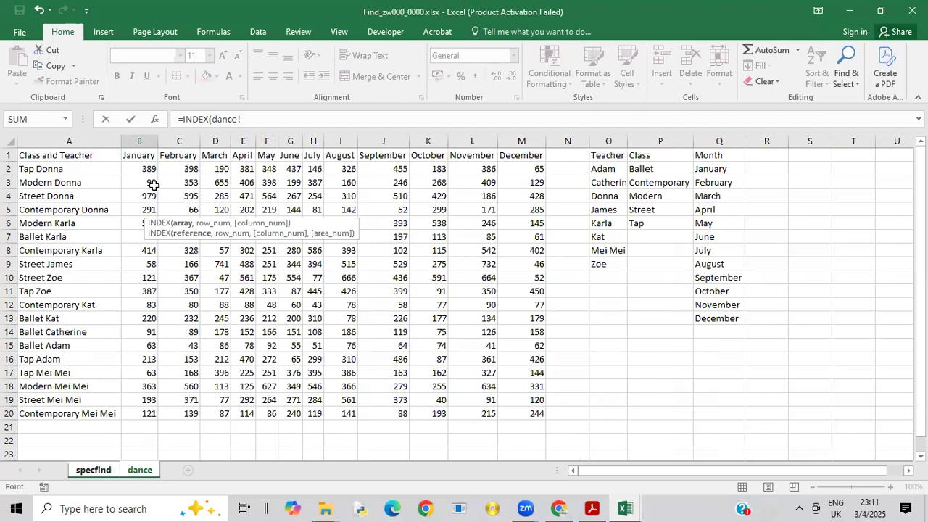
pyautogui.moveTo(149, 169); pyautogui.dragTo(537, 410)
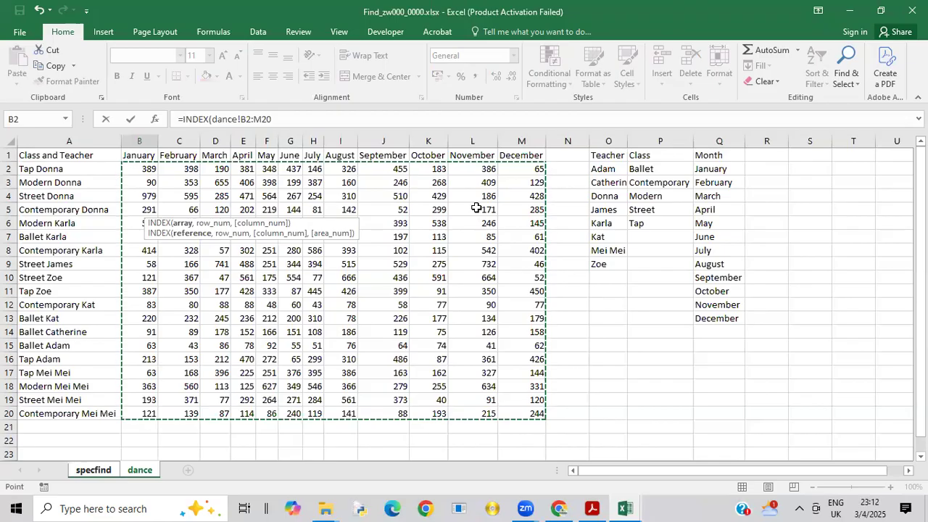
pyautogui.write(',')
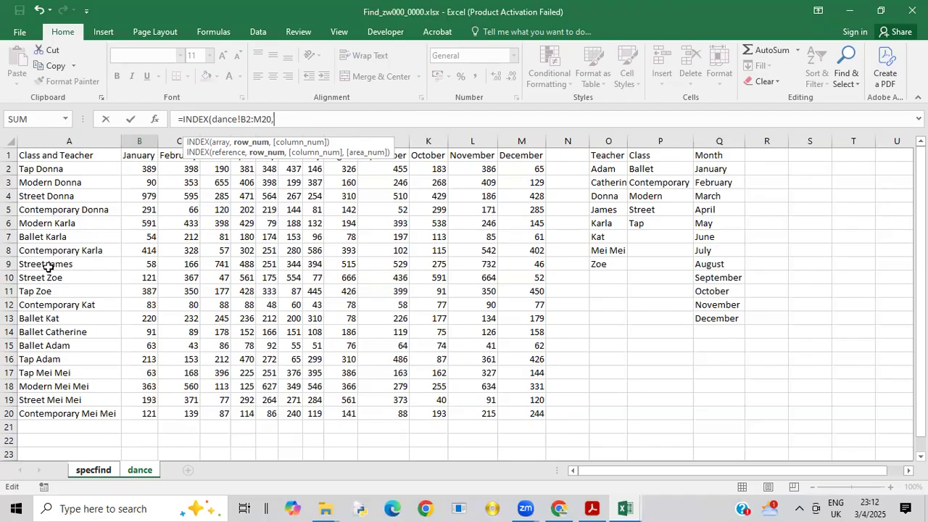
# Step: Nest a MATCH function as the row number argument of the INDEX formula
pyautogui.write('m')
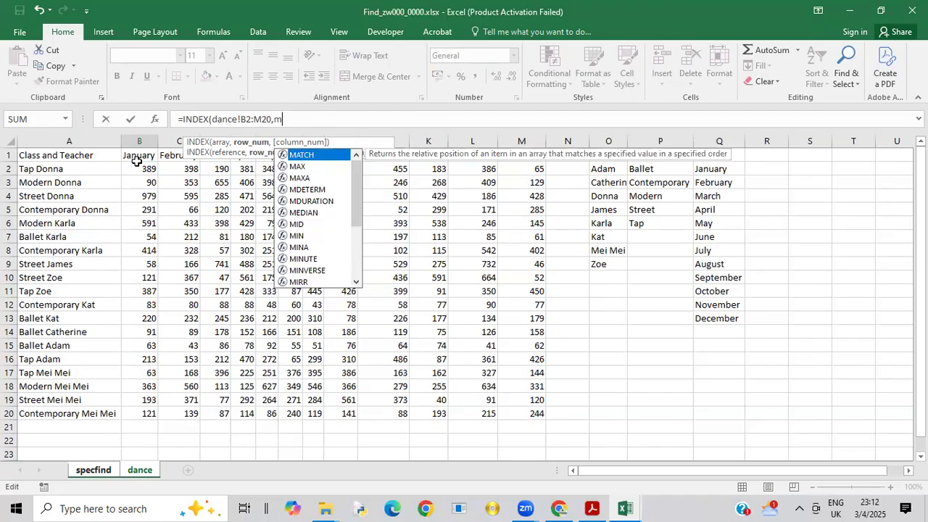
pyautogui.write('tatc')
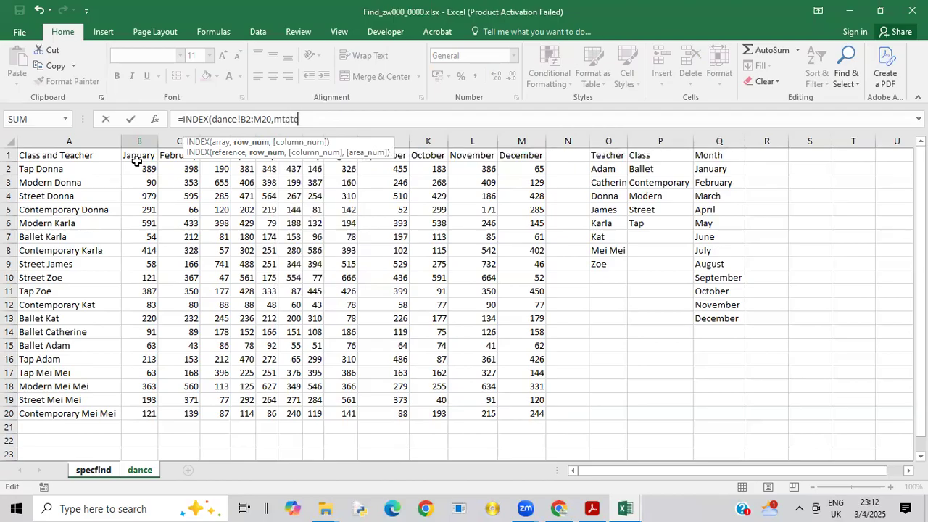
pyautogui.press('BackSpace')
pyautogui.press('BackSpace')
pyautogui.press('BackSpace')
pyautogui.press('BackSpace')
pyautogui.write('a')
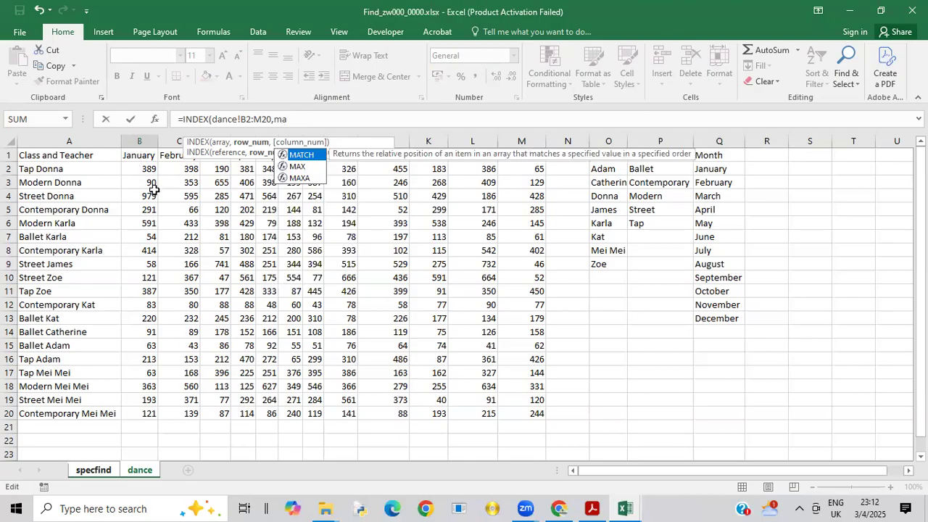
pyautogui.doubleClick(301, 154)
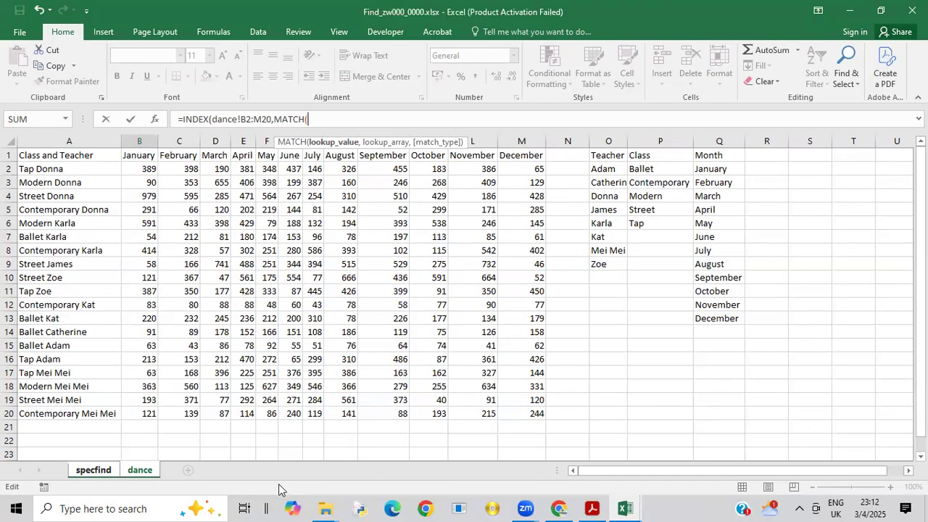
# Step: Set the row MATCH lookup value to specfind!B2&" "&specfind!B1, joining class and teacher with a space
pyautogui.click(95, 470)
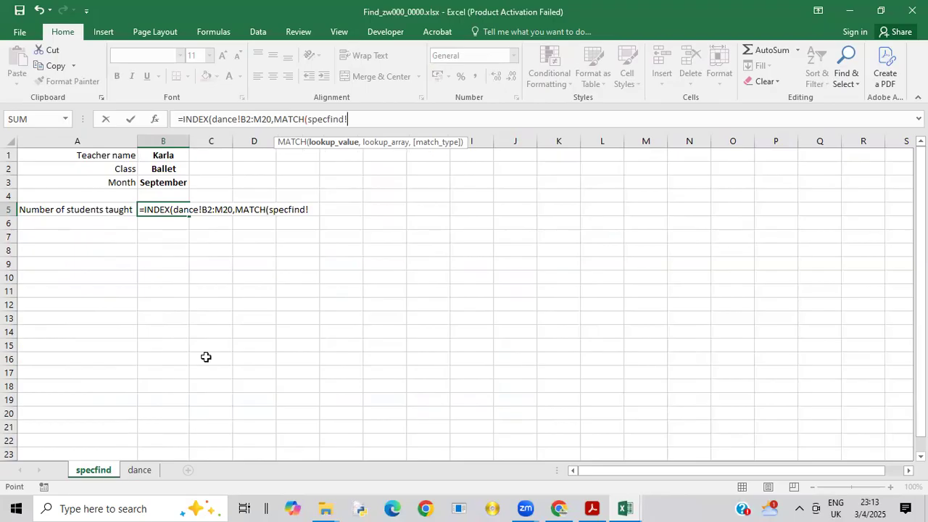
pyautogui.click(163, 169)
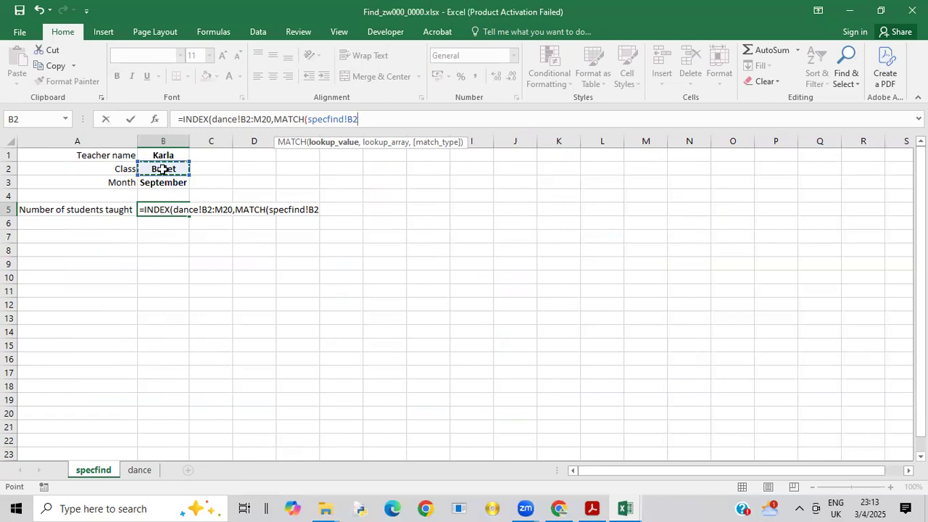
pyautogui.write('&@')
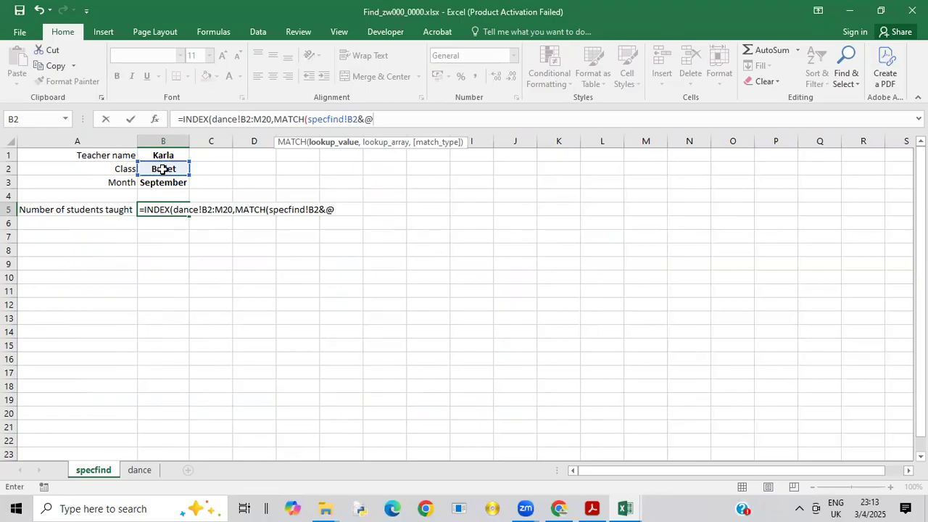
pyautogui.press('BackSpace')
pyautogui.write('""&')
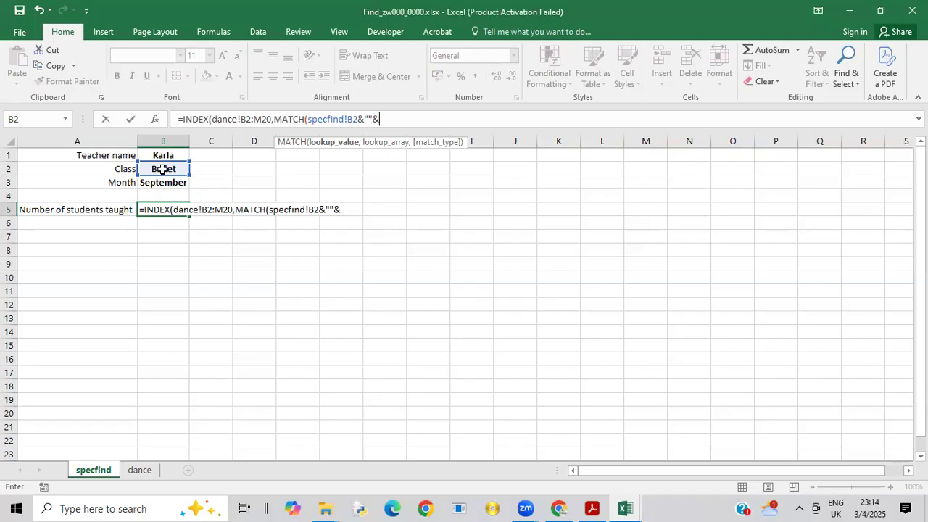
pyautogui.click(369, 119)
pyautogui.click(387, 116)
pyautogui.click(163, 155)
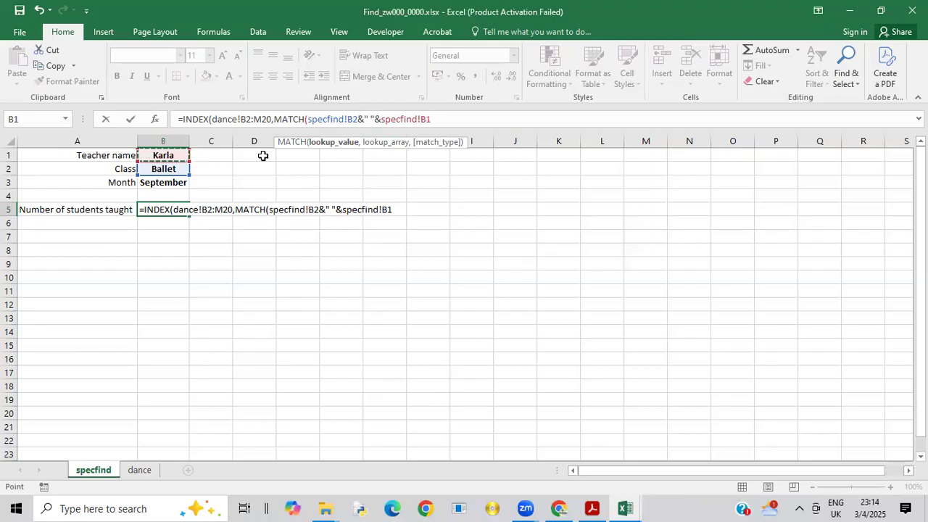
pyautogui.write(',')
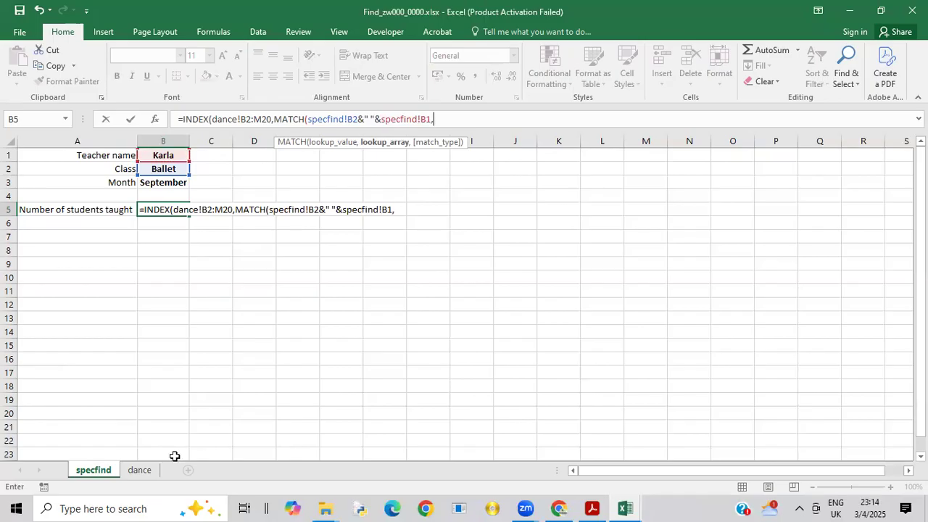
# Step: Set the row MATCH lookup array to dance!A2:A20 with exact match type 0, and close that function
pyautogui.click(140, 470)
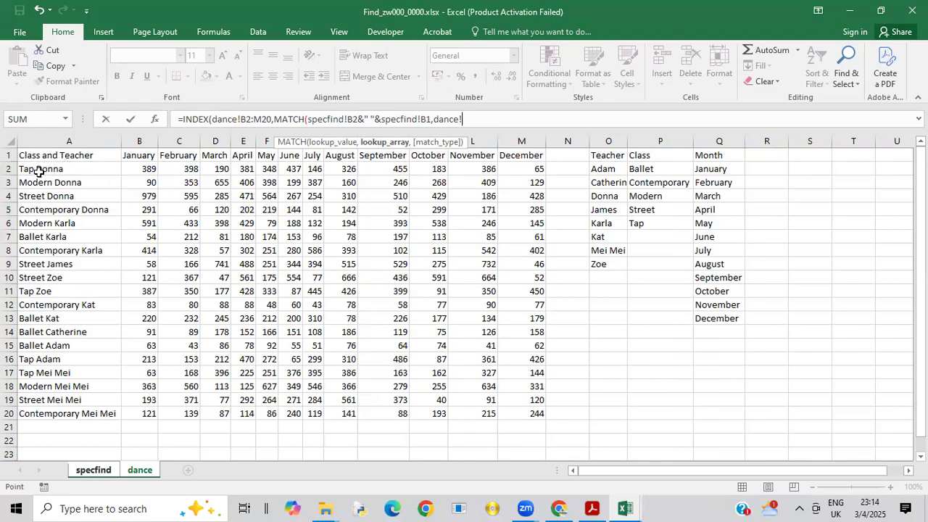
pyautogui.moveTo(36, 168); pyautogui.dragTo(58, 408)
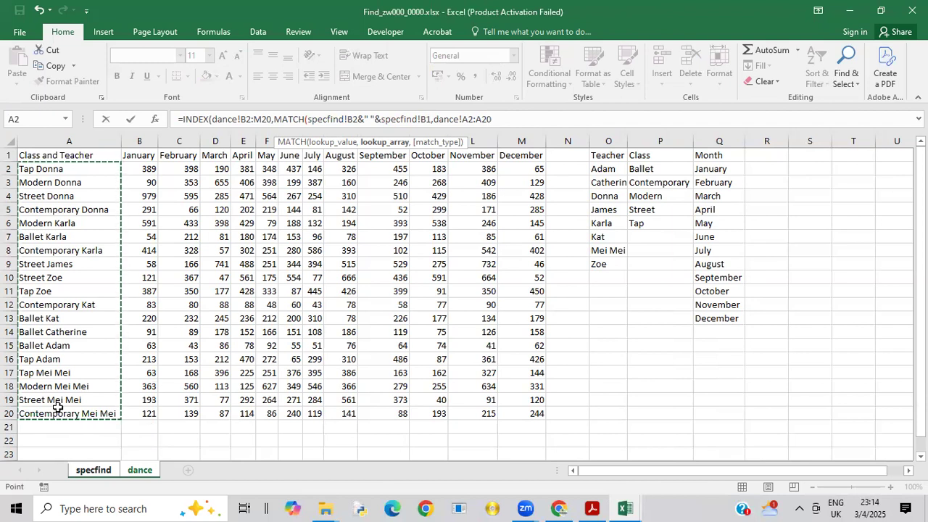
pyautogui.write(',')
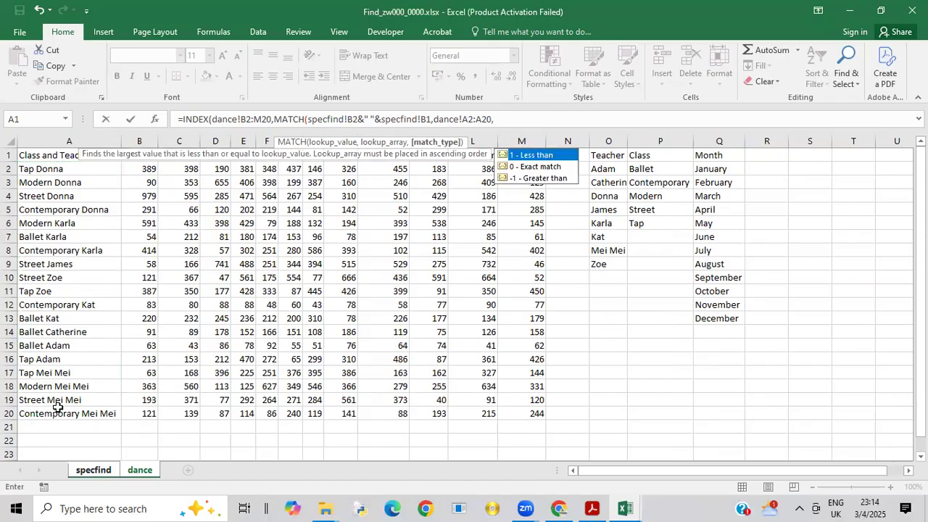
pyautogui.click(535, 167)
pyautogui.doubleClick(519, 171)
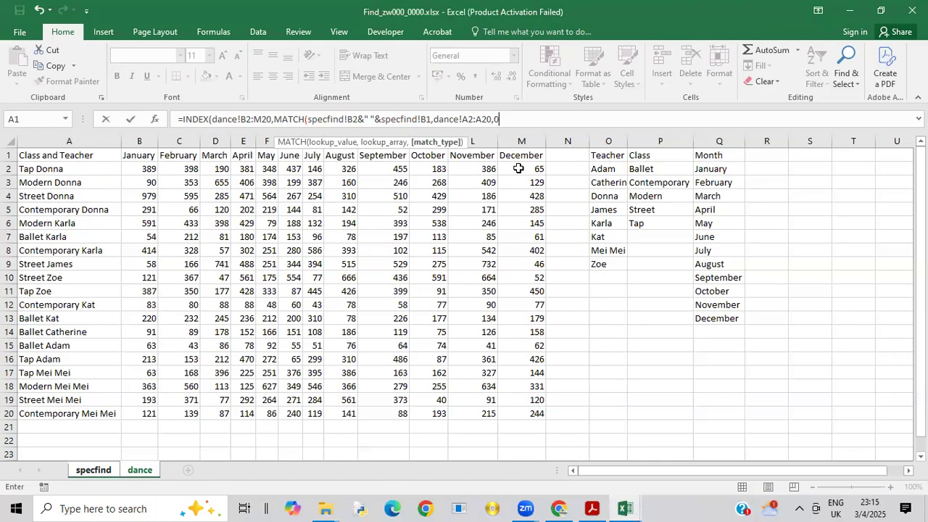
pyautogui.write(')')
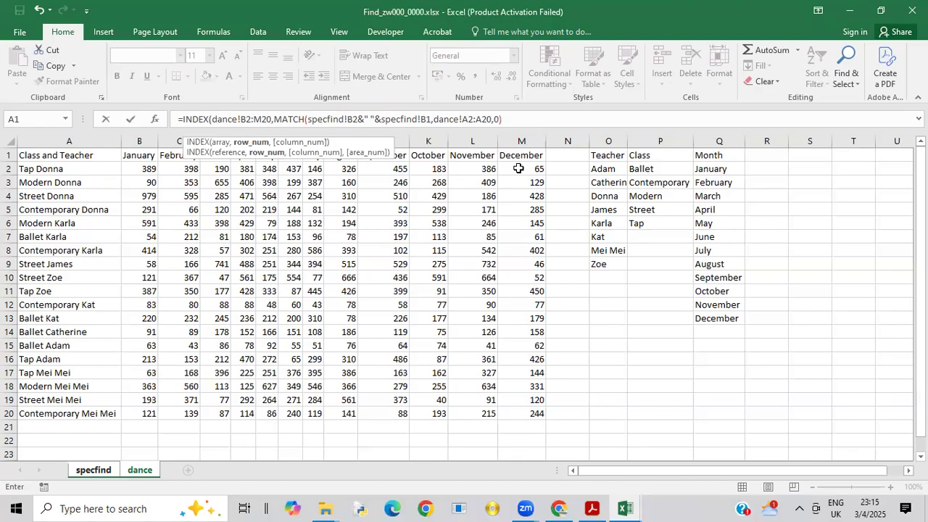
# Step: Add a second MATCH as the INDEX column number argument, with the month in specfind!B3 as its lookup value
pyautogui.write(',')
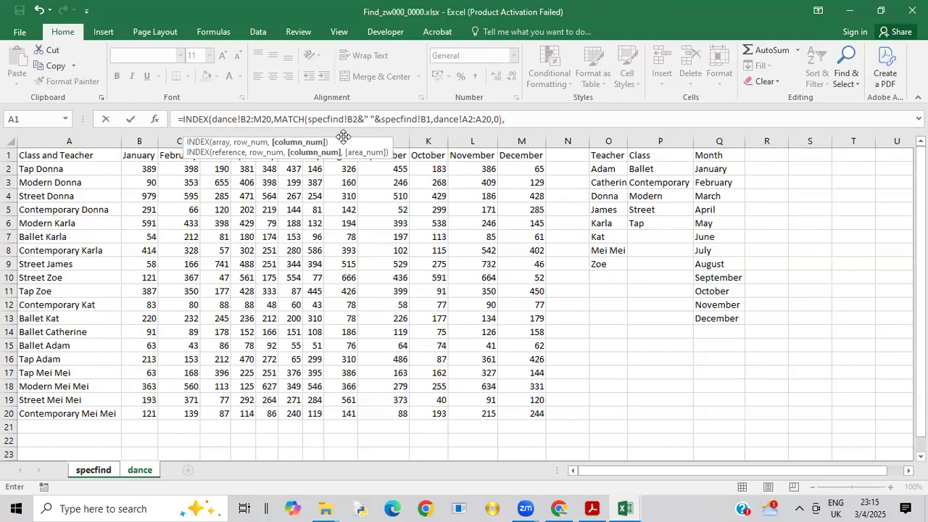
pyautogui.write('m')
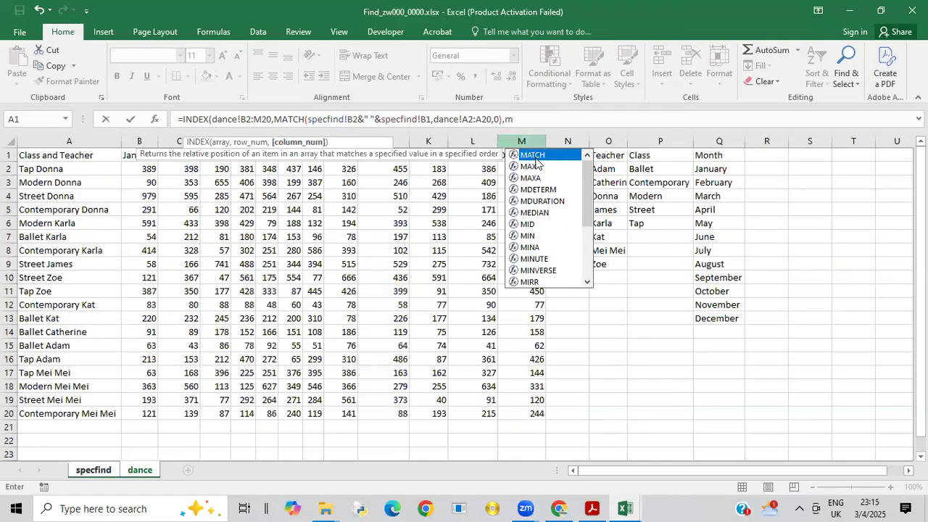
pyautogui.doubleClick(533, 155)
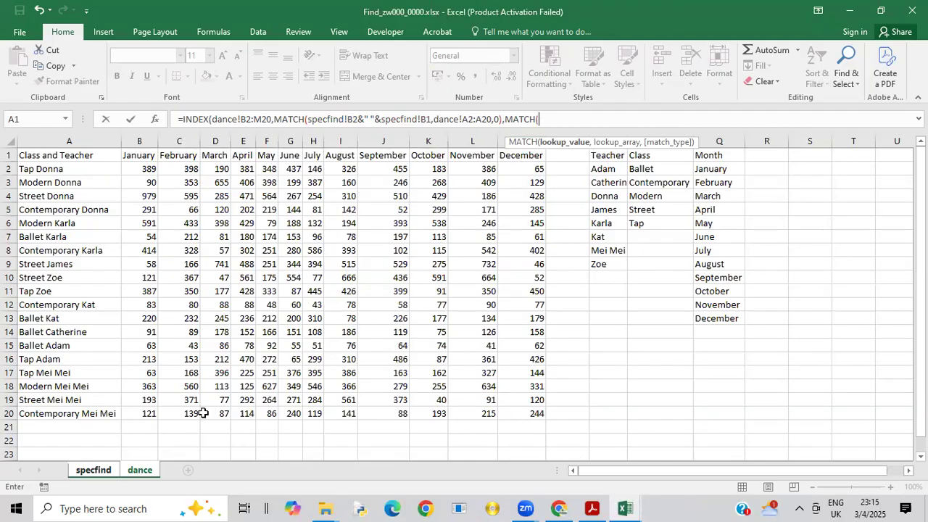
pyautogui.click(92, 470)
pyautogui.click(156, 182)
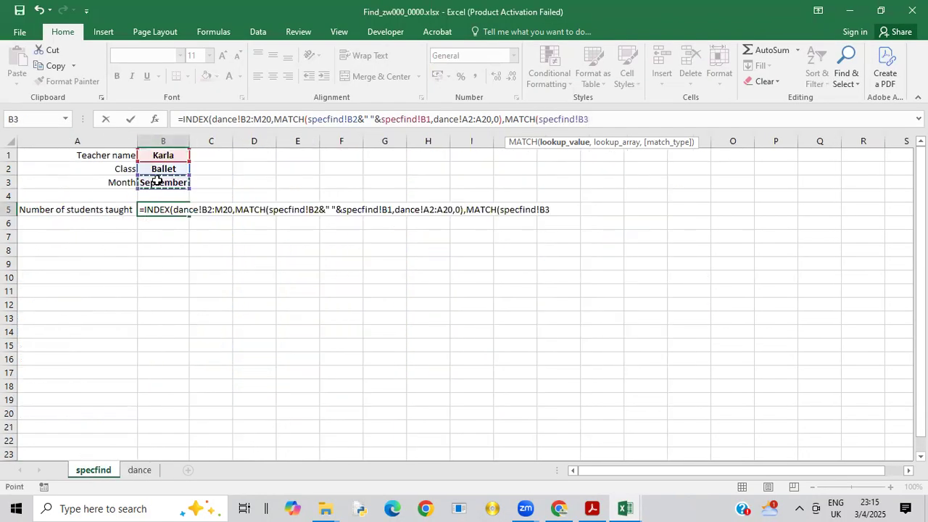
pyautogui.write(',')
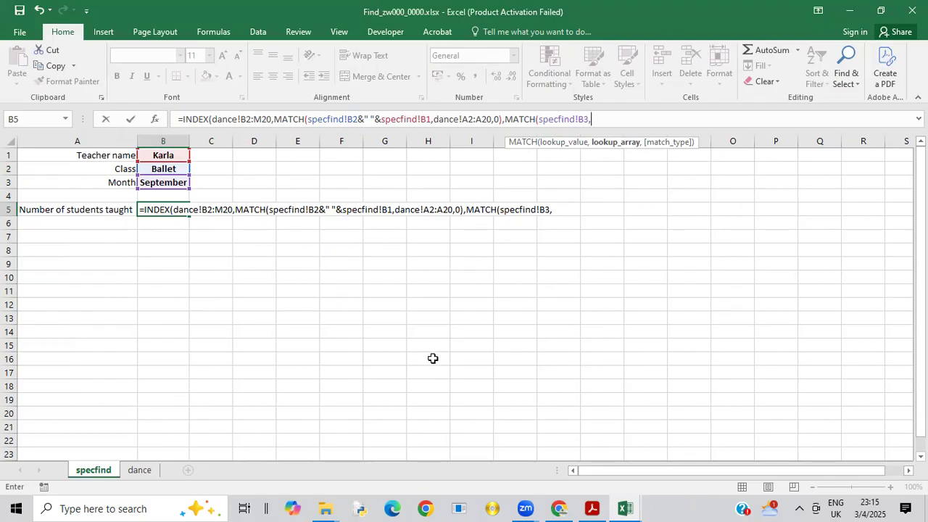
# Step: Set the column MATCH lookup array to dance!B1:M1 with exact match type 0, close it, and enter the formula in specfind B5
pyautogui.click(149, 472)
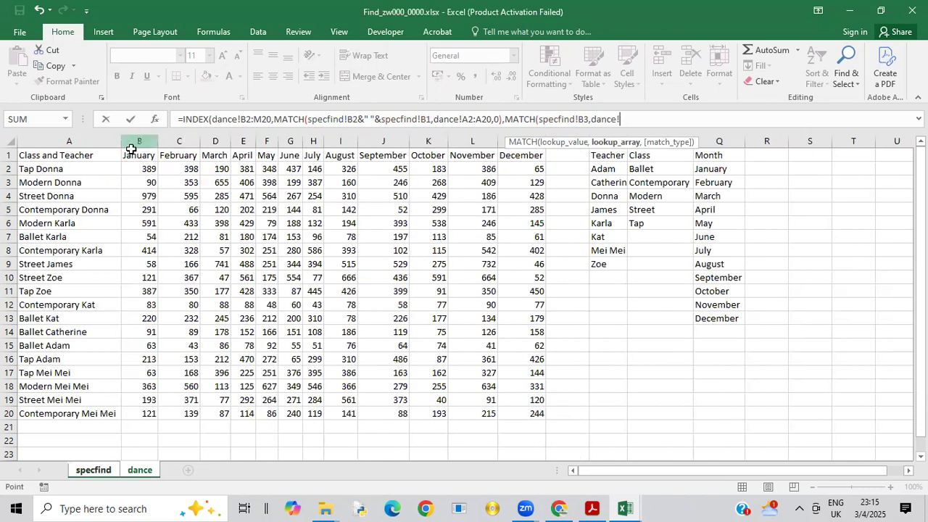
pyautogui.moveTo(129, 155)
pyautogui.mouseDown()
pyautogui.moveTo(302, 179)
pyautogui.moveTo(333, 161)
pyautogui.moveTo(530, 150)
pyautogui.mouseUp()
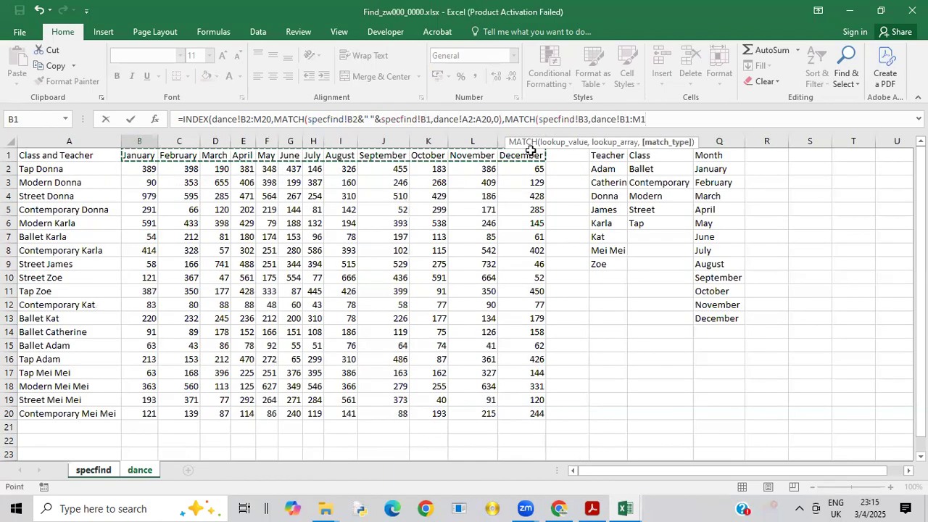
pyautogui.write(',0')
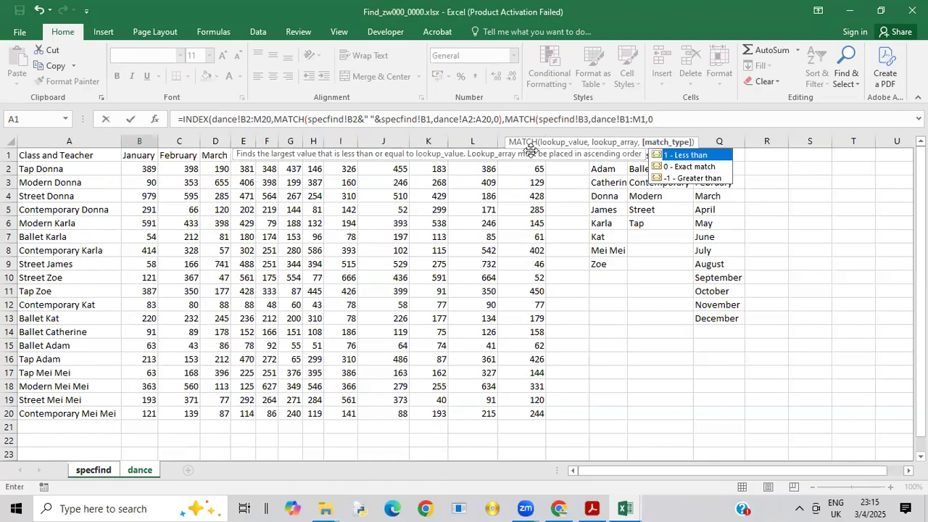
pyautogui.click(690, 168)
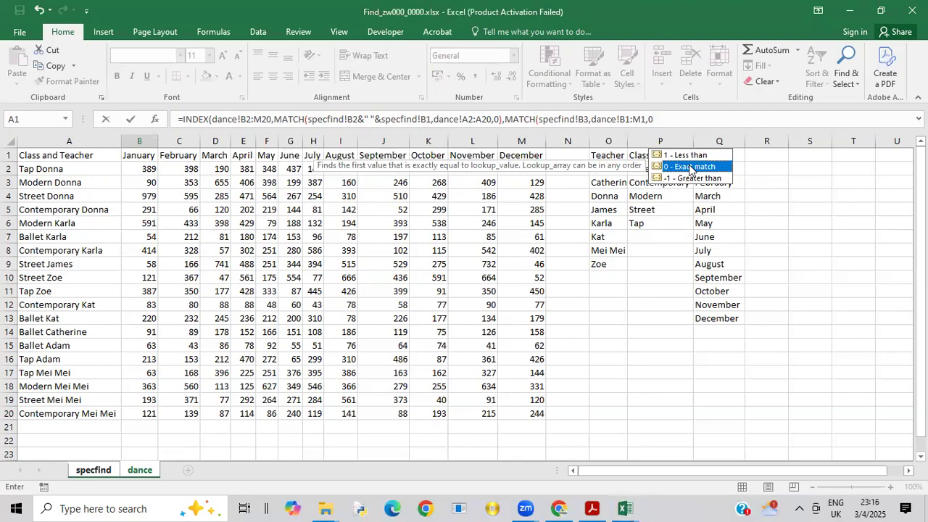
pyautogui.click(664, 119)
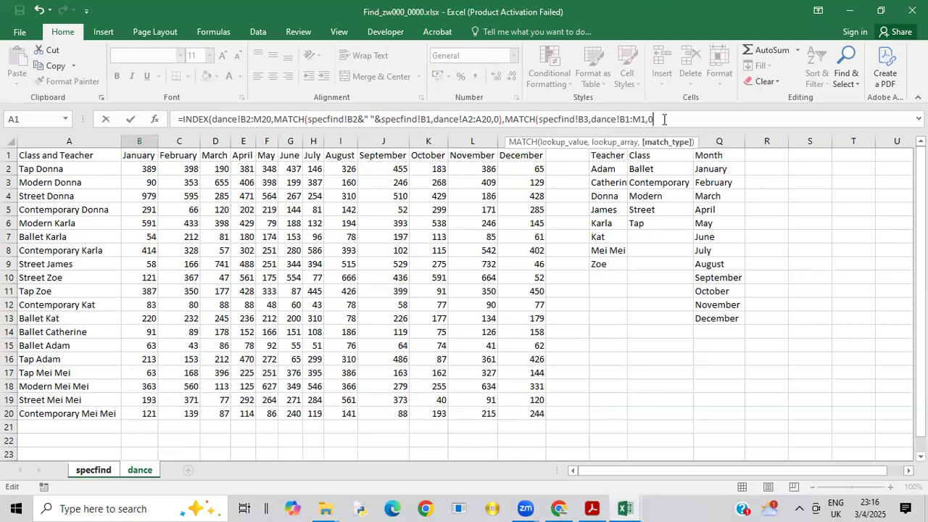
pyautogui.write(')')
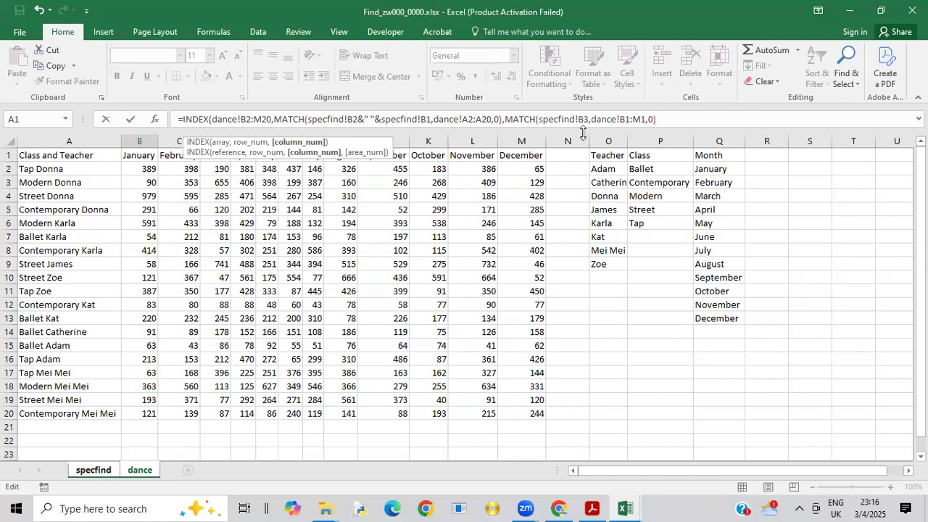
pyautogui.click(94, 469)
pyautogui.press('Return')
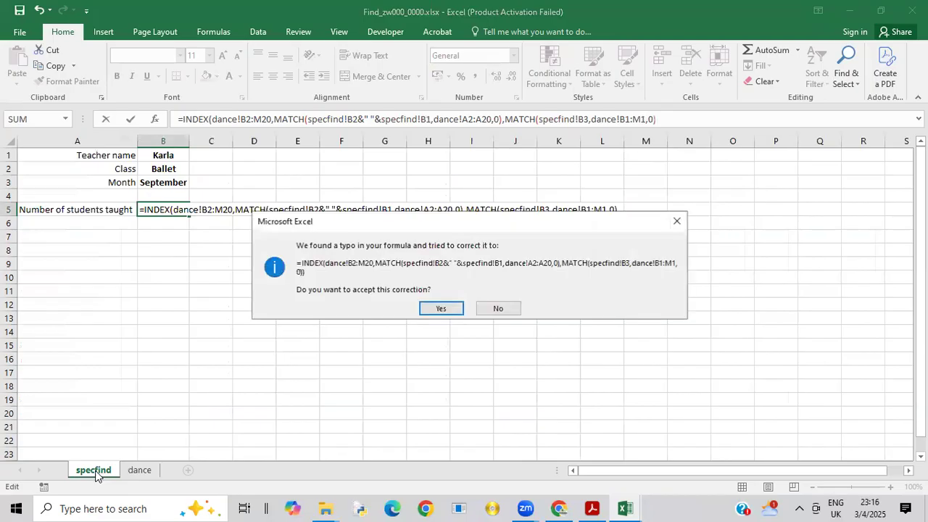
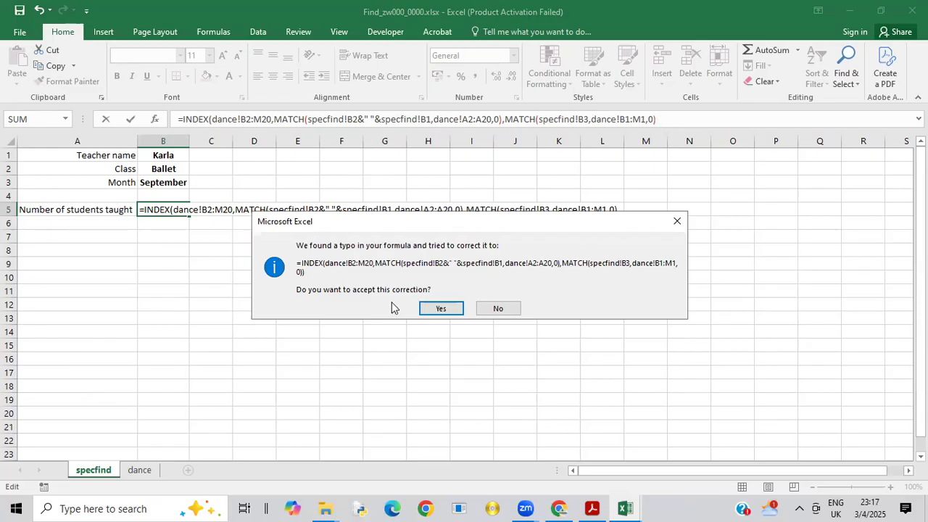
# Step: Accept the suggested correction to the B5 formula, then switch to the exam paper in Acrobat and read task 6
pyautogui.click(436, 310)
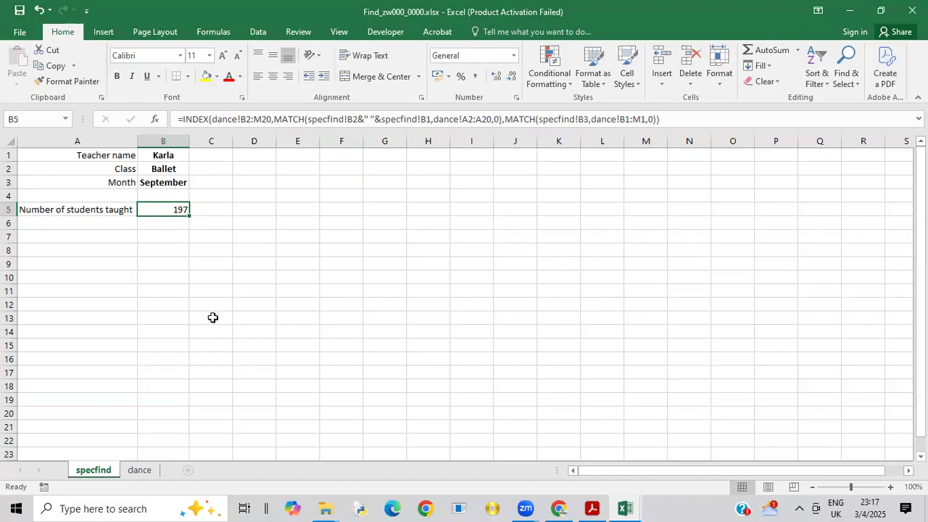
pyautogui.click(293, 509)
pyautogui.click(593, 508)
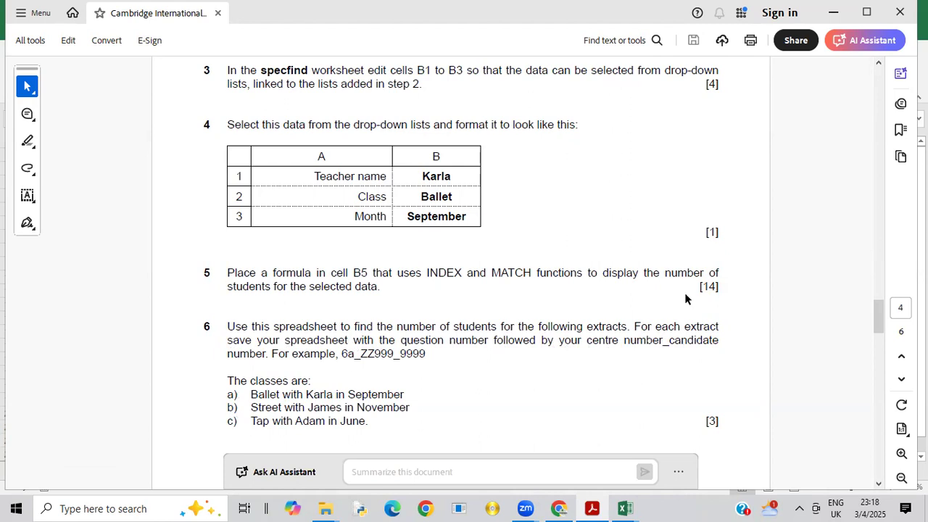
pyautogui.moveTo(882, 319); pyautogui.dragTo(887, 340)
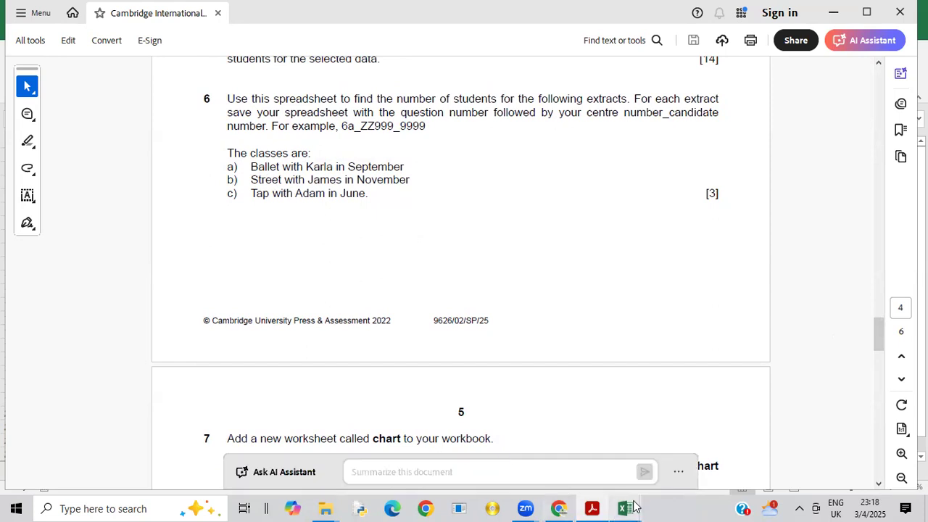
# Step: Compare the selections in B1:B3 of the Find_zw000_0000 workbook with extract a of task 6 in the exam paper
pyautogui.moveTo(632, 505)
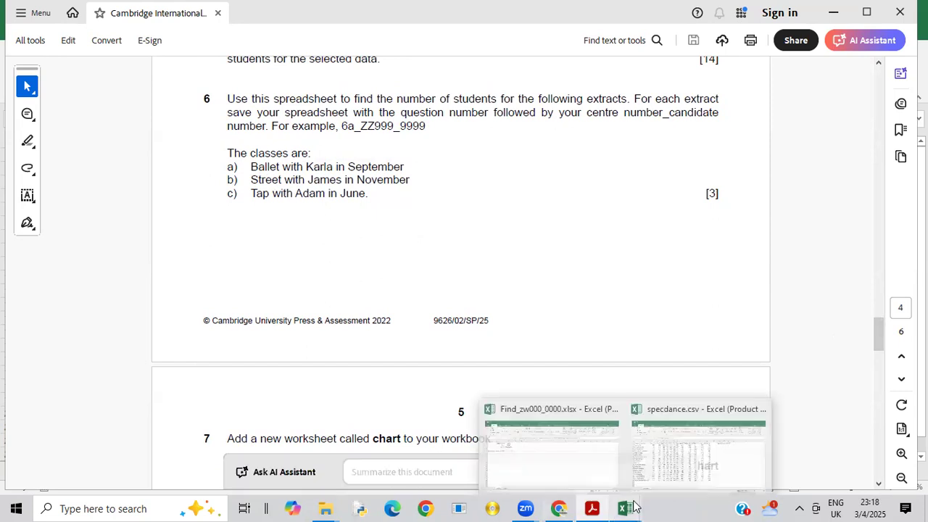
pyautogui.click(536, 462)
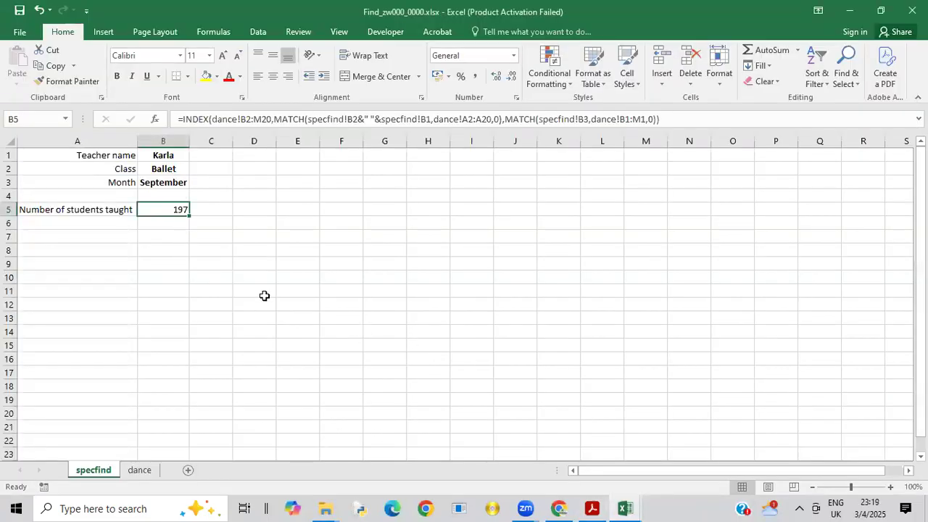
pyautogui.click(592, 507)
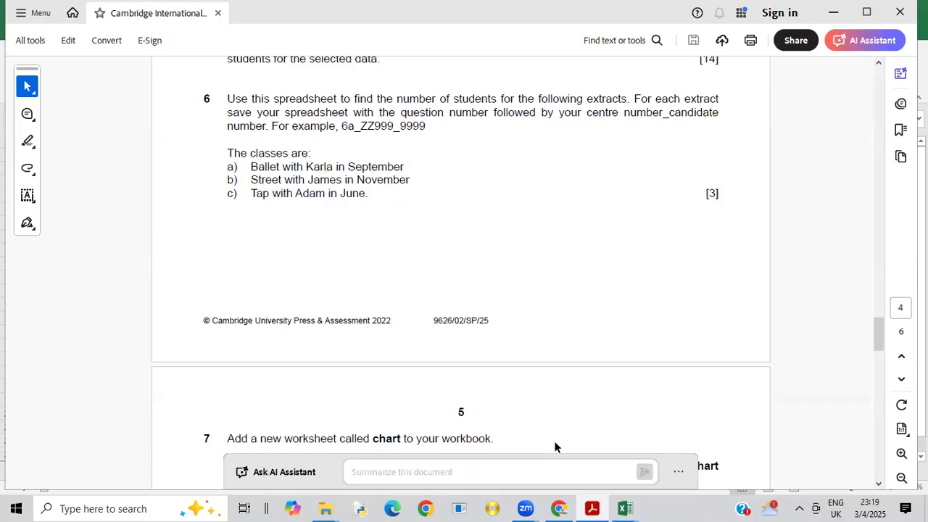
pyautogui.moveTo(613, 507)
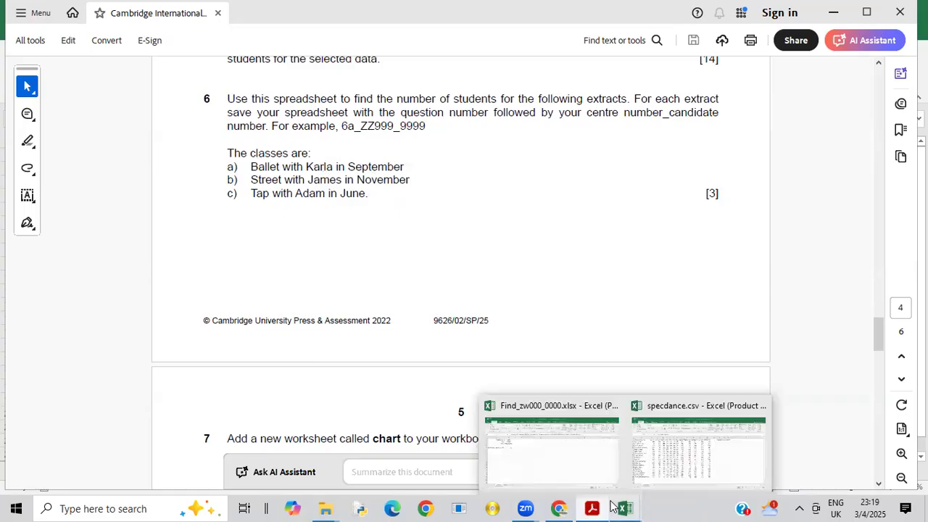
pyautogui.click(570, 484)
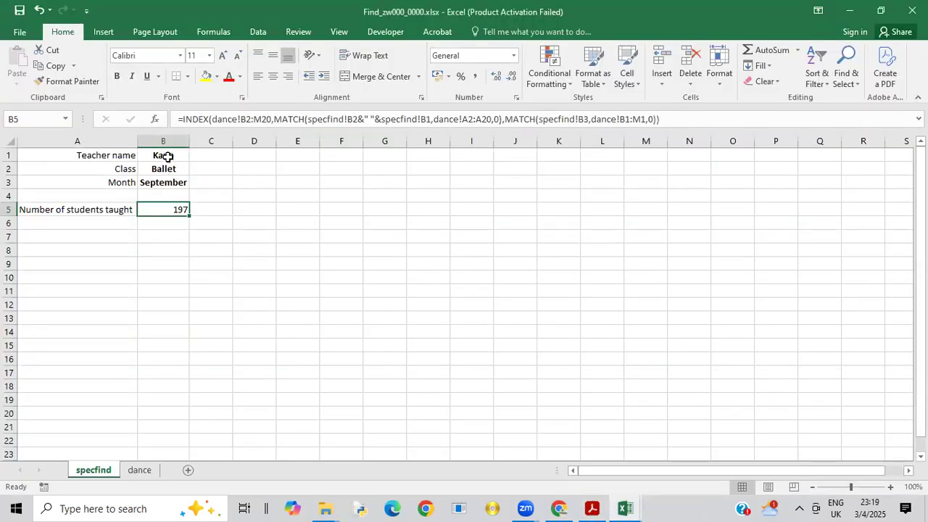
pyautogui.click(19, 34)
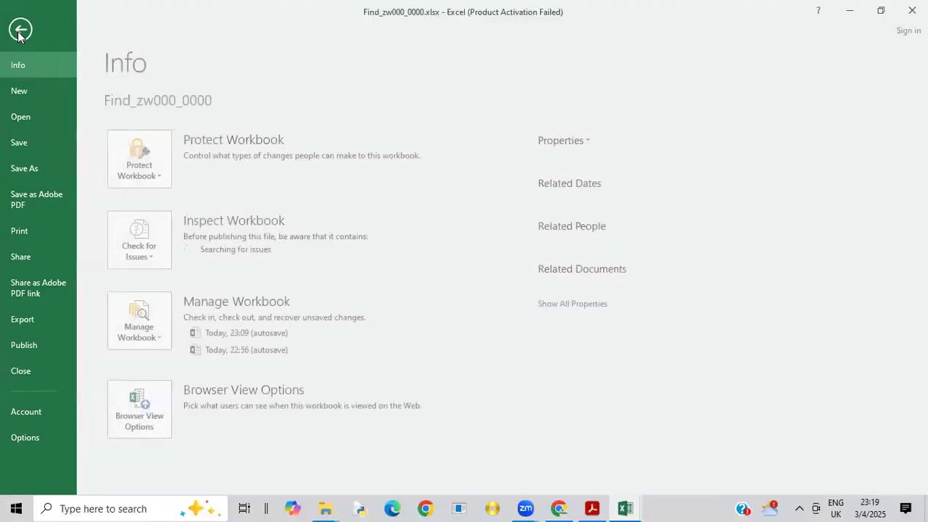
pyautogui.click(37, 173)
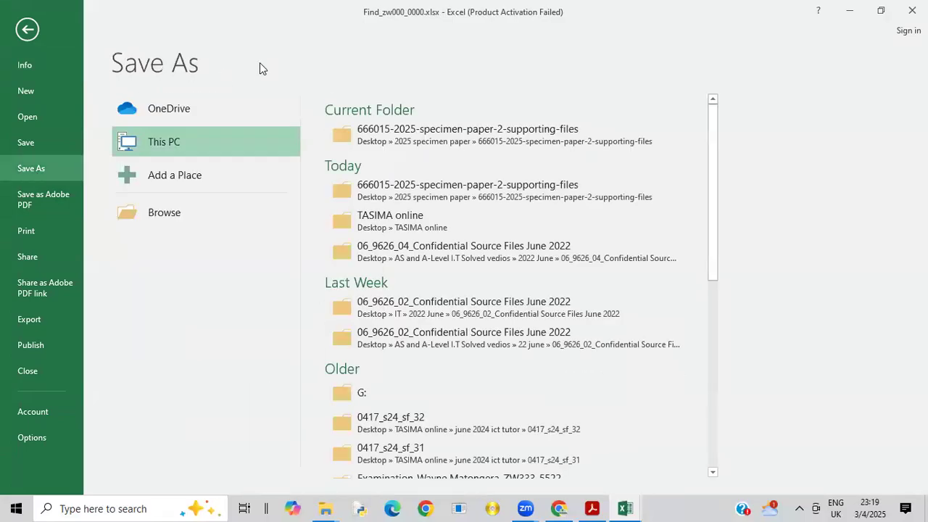
pyautogui.click(379, 143)
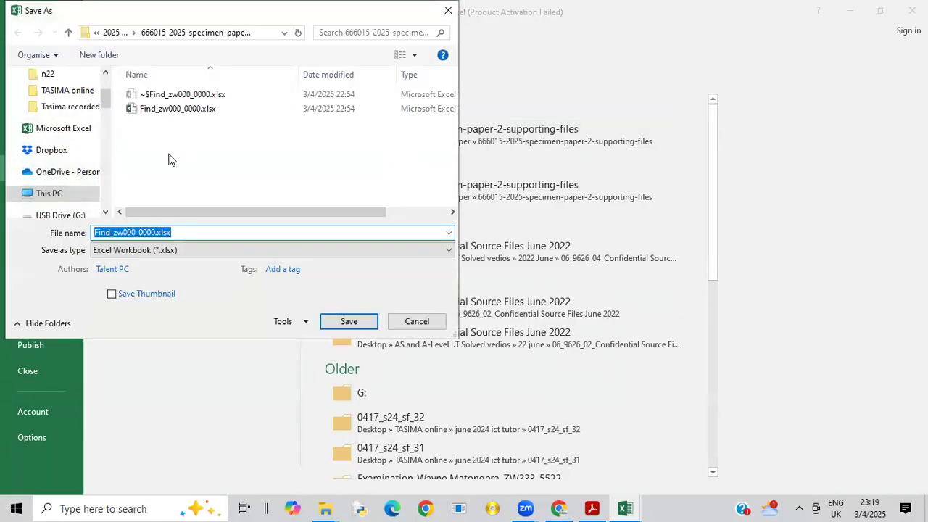
pyautogui.press('BackSpace')
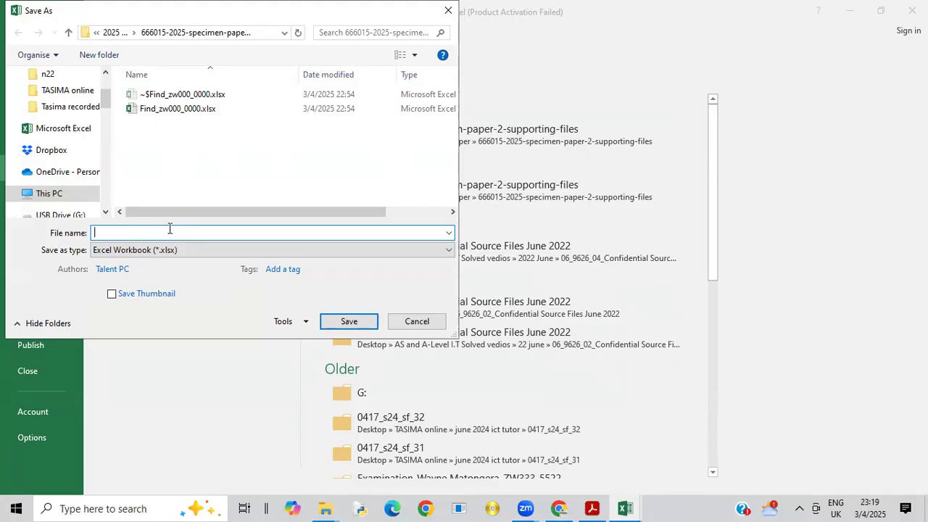
pyautogui.write('6a')
pyautogui.write('_zw000 0000')
pyautogui.click(350, 321)
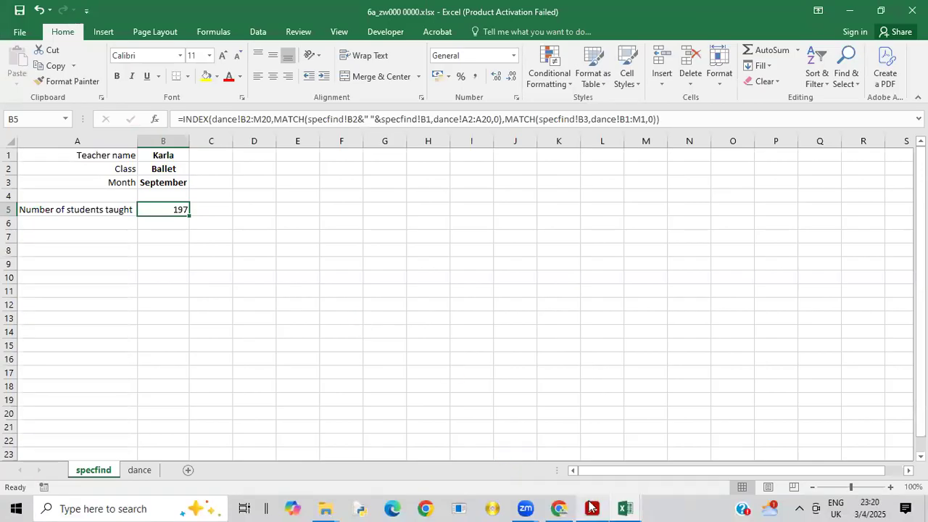
# Step: Check extract b in the Acrobat exam paper, then return to the Excel workbook and choose Street as the class in B2
pyautogui.moveTo(584, 495)
pyautogui.click(588, 468)
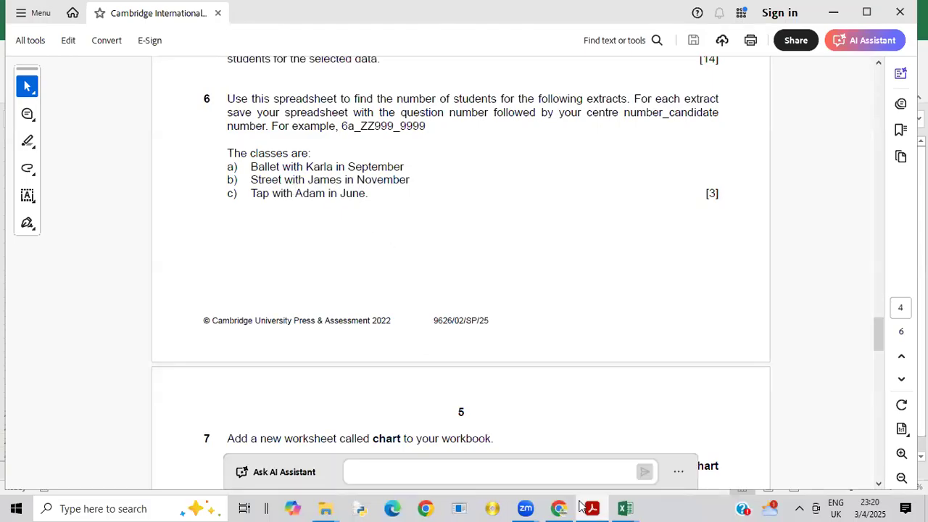
pyautogui.moveTo(627, 506)
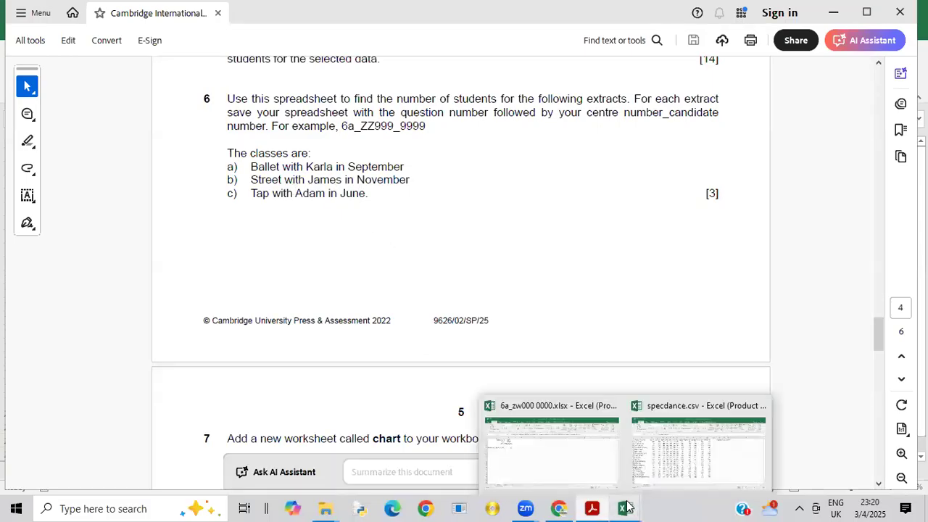
pyautogui.click(567, 458)
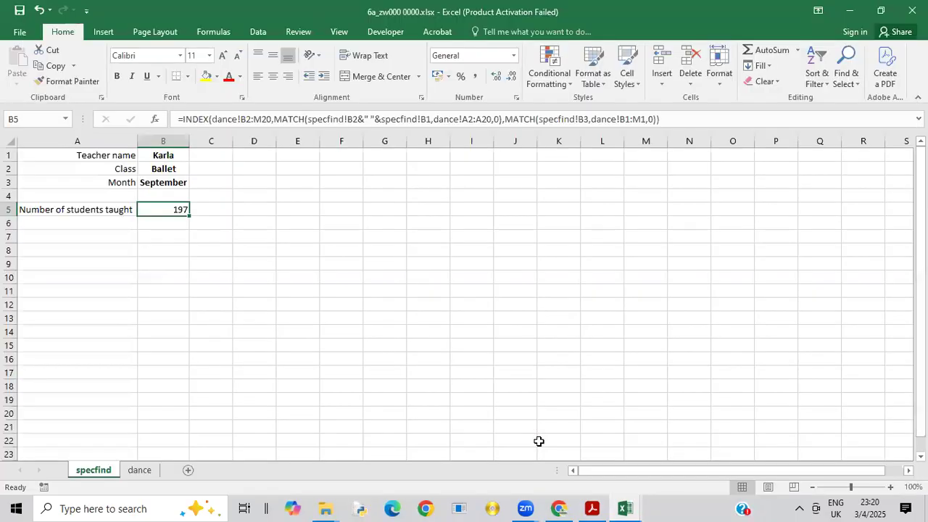
pyautogui.click(174, 166)
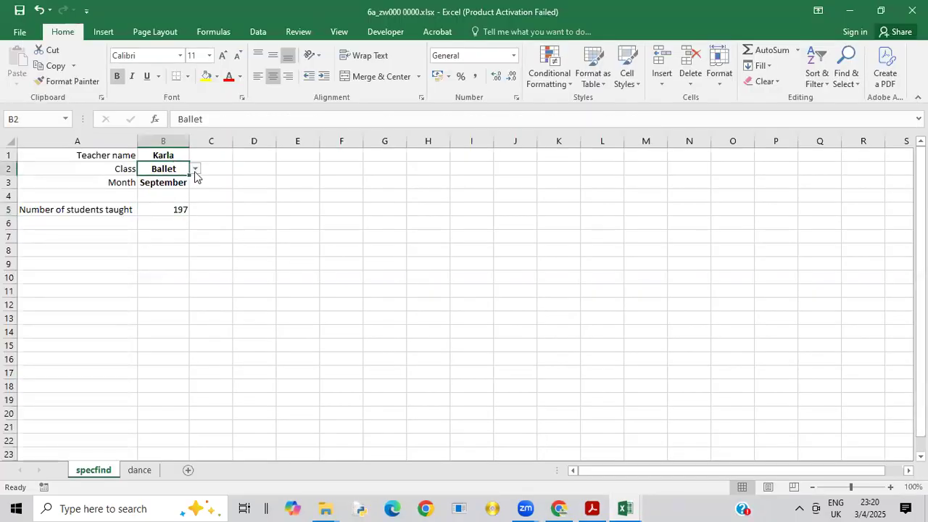
pyautogui.click(194, 169)
pyautogui.press('Escape')
# Step: Choose the teacher named in extract b for B1 and November as the month in B3
pyautogui.click(167, 153)
pyautogui.click(195, 156)
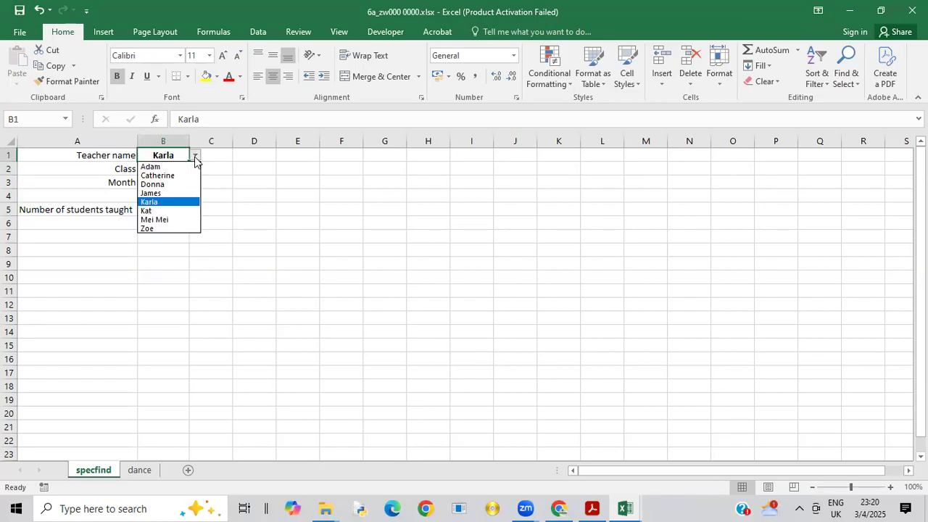
pyautogui.click(167, 195)
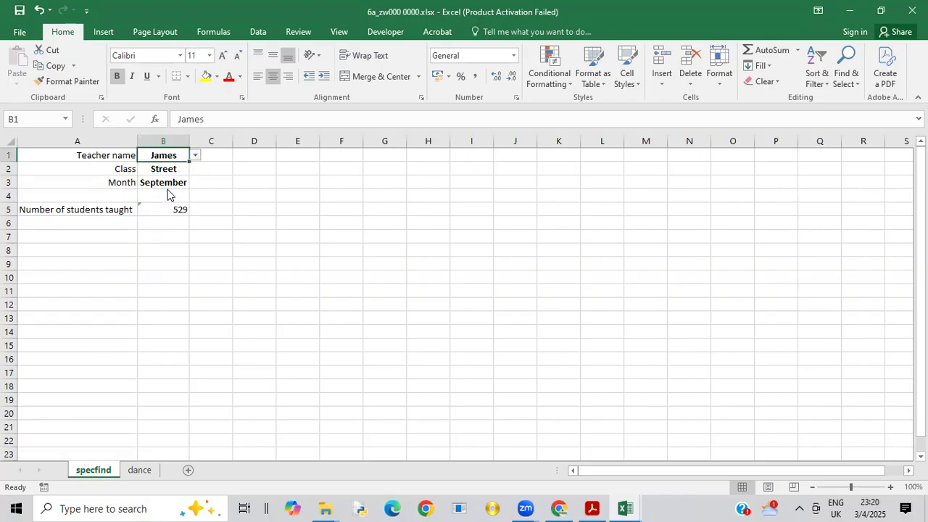
pyautogui.click(178, 186)
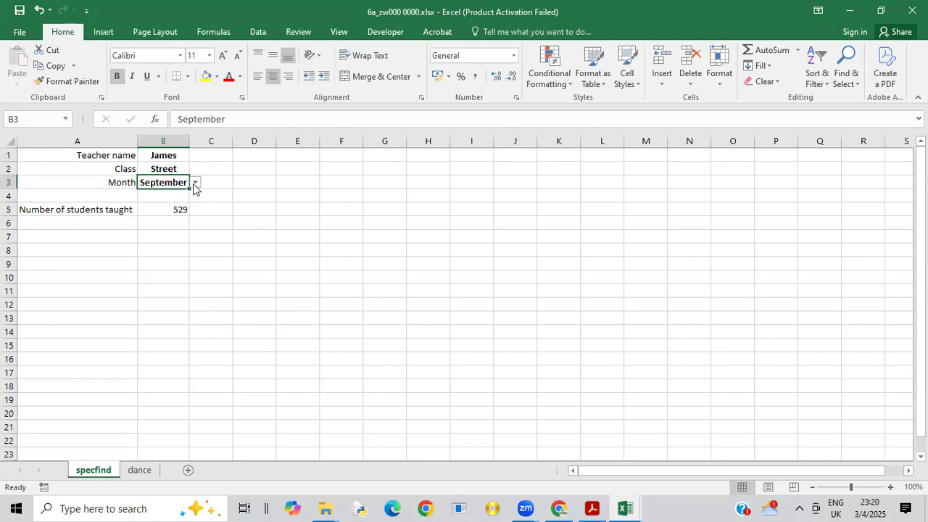
pyautogui.click(195, 183)
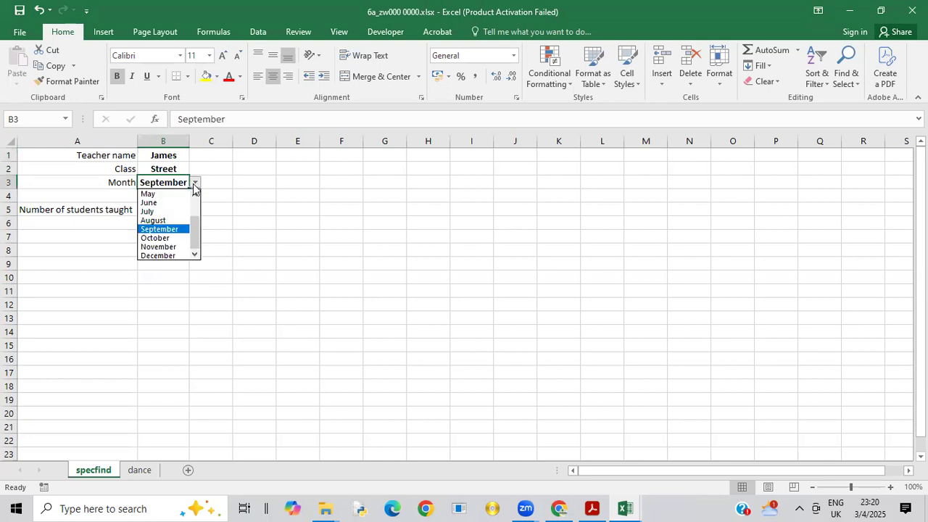
pyautogui.click(171, 247)
pyautogui.click(260, 222)
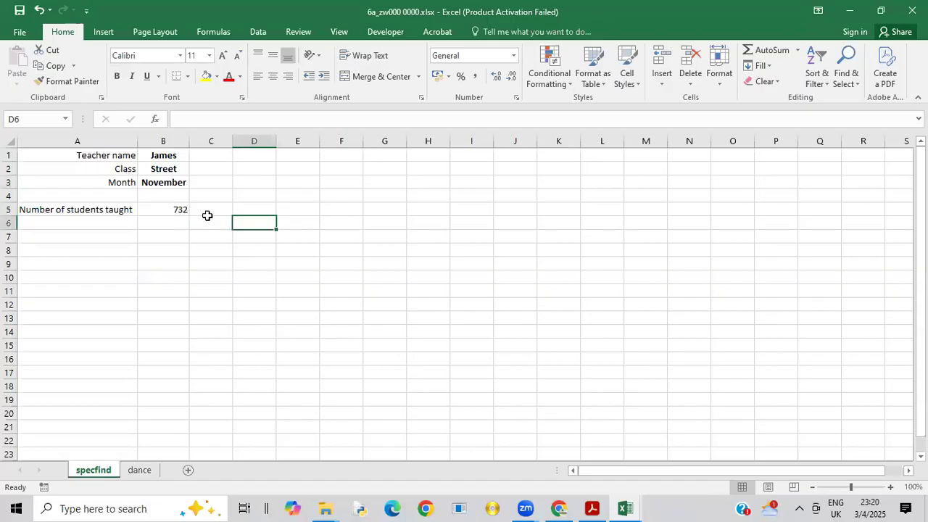
# Step: Save a copy of the workbook as 6b_zw000 0000.xlsx in the same supporting-files folder
pyautogui.click(22, 32)
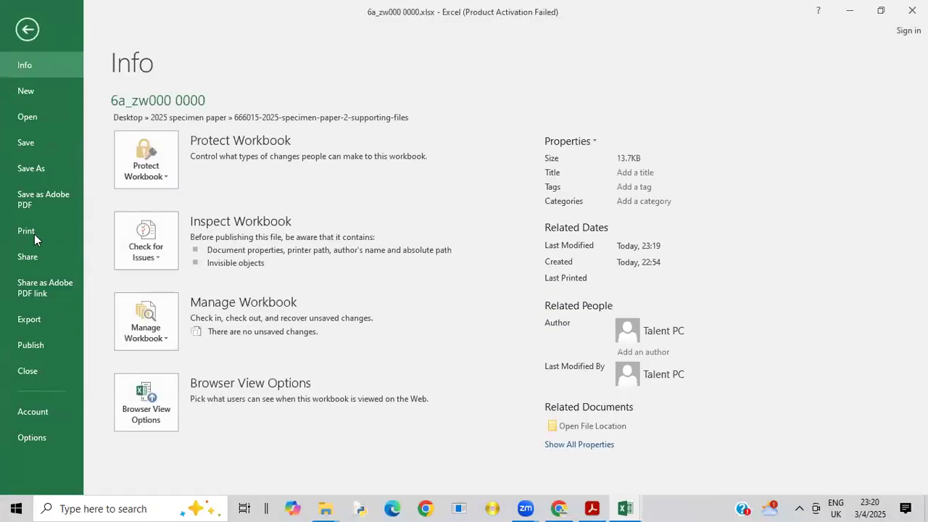
pyautogui.click(39, 169)
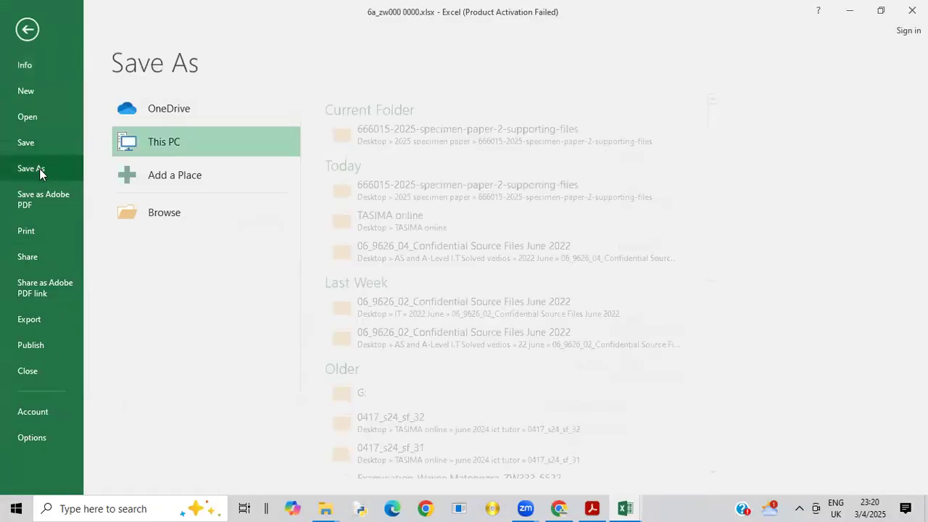
pyautogui.click(411, 133)
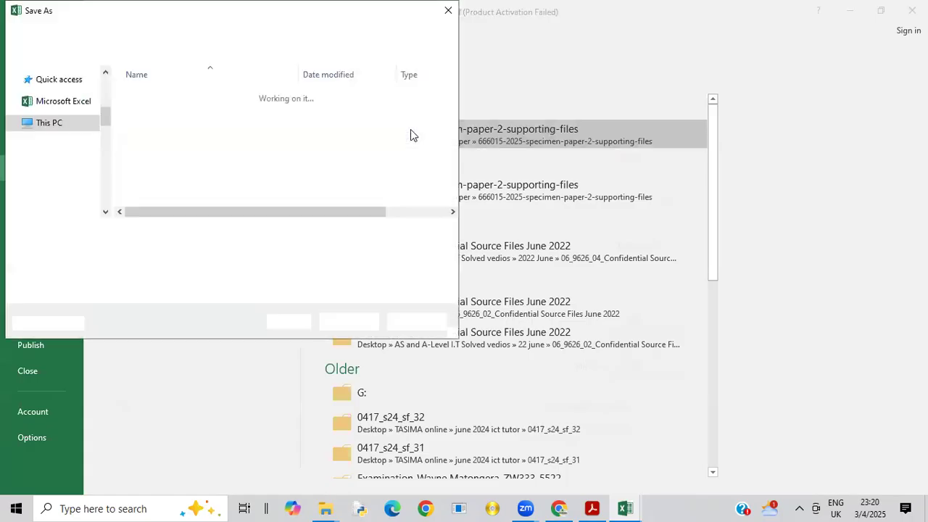
pyautogui.moveTo(182, 233)
pyautogui.mouseDown()
pyautogui.moveTo(138, 237)
pyautogui.moveTo(176, 237)
pyautogui.mouseUp()
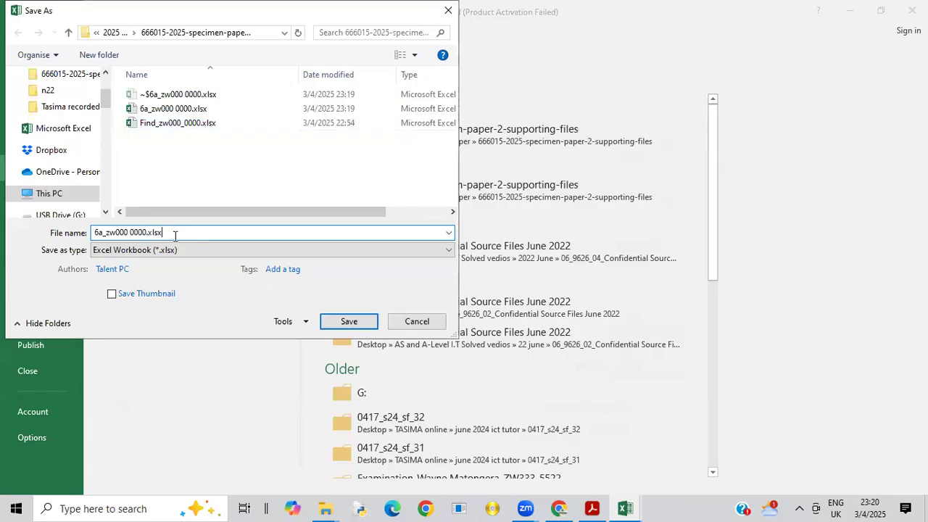
pyautogui.click(102, 232)
pyautogui.press('BackSpace')
pyautogui.write('b')
pyautogui.click(339, 322)
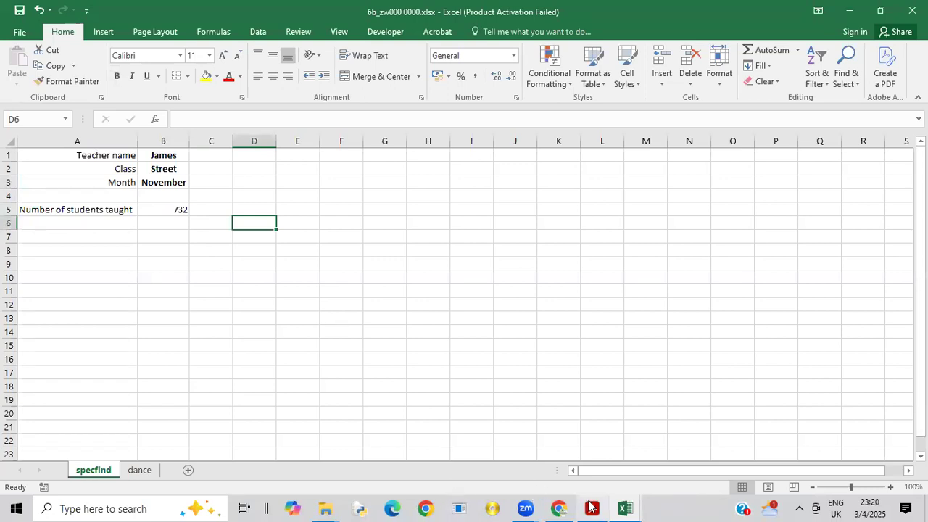
# Step: Check extract c in the Acrobat exam paper, then return to the Excel workbook and choose Tap as the class in B2
pyautogui.moveTo(591, 508)
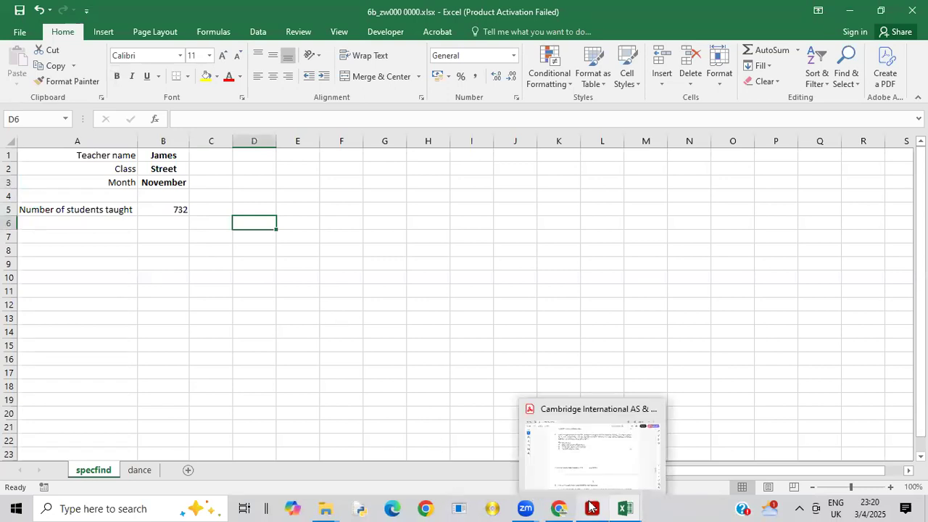
pyautogui.click(584, 468)
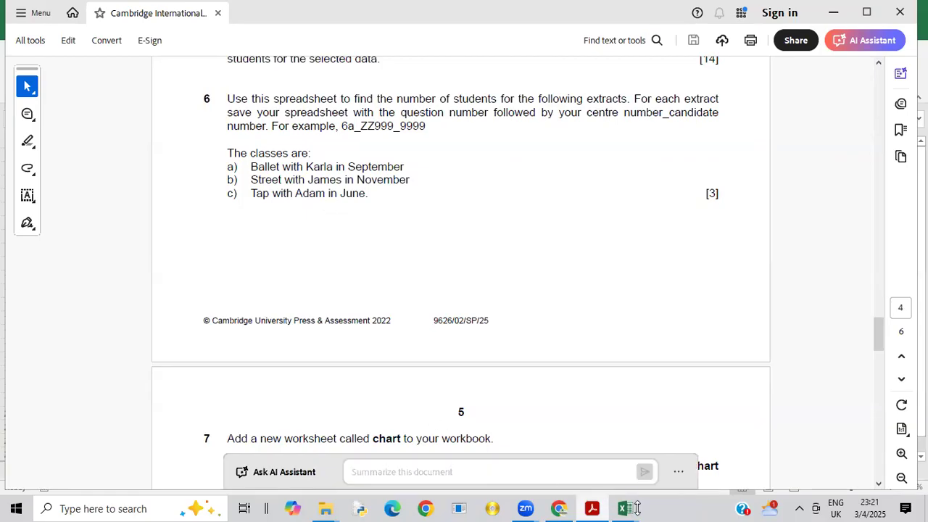
pyautogui.moveTo(636, 509)
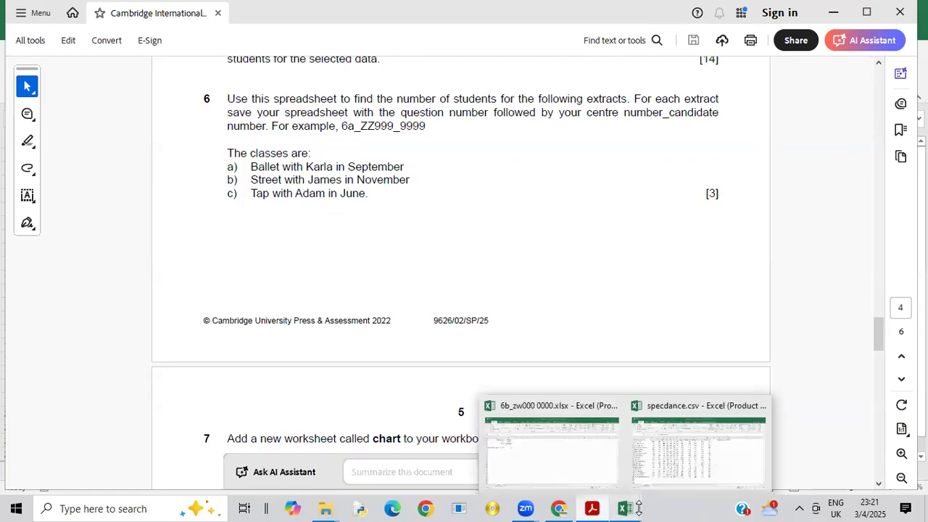
pyautogui.click(577, 453)
pyautogui.click(176, 169)
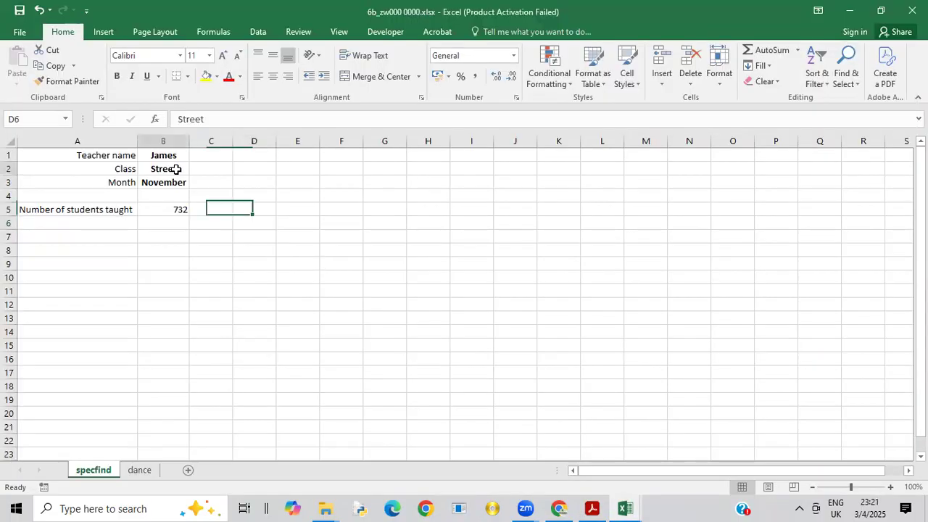
pyautogui.click(195, 170)
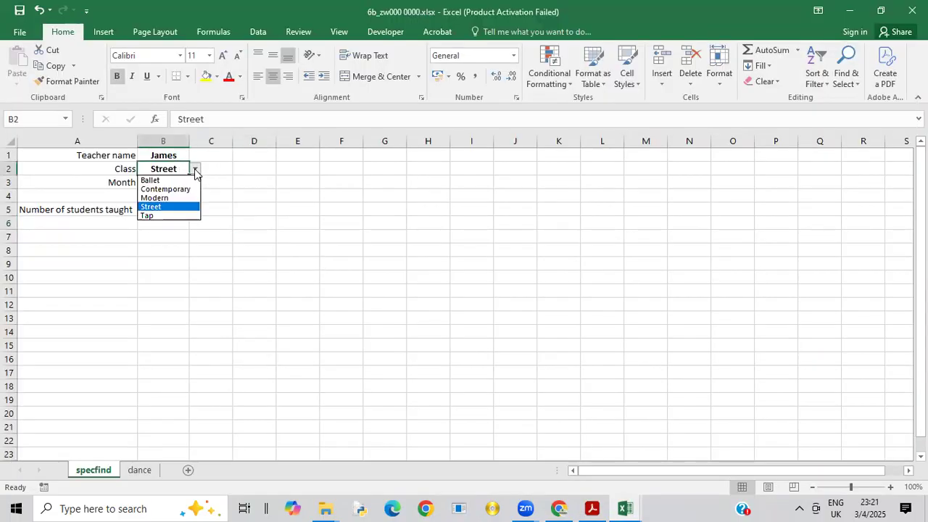
pyautogui.click(161, 215)
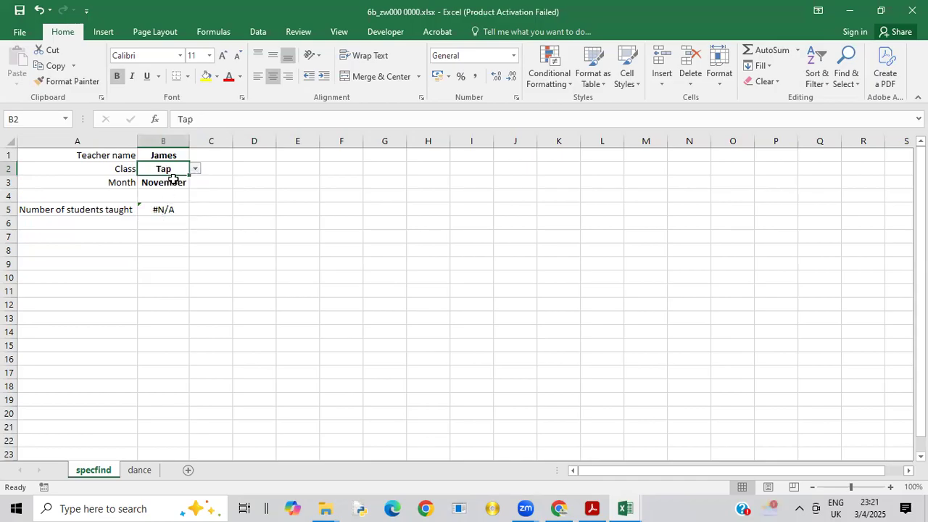
# Step: Choose the teacher named in extract c for B1 and June as the month in B3
pyautogui.click(182, 155)
pyautogui.click(197, 156)
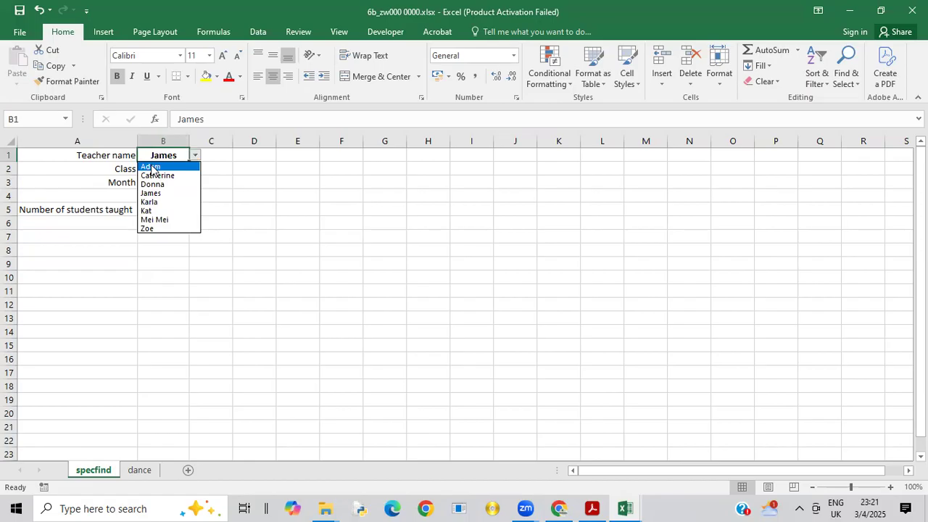
pyautogui.click(153, 167)
pyautogui.click(179, 182)
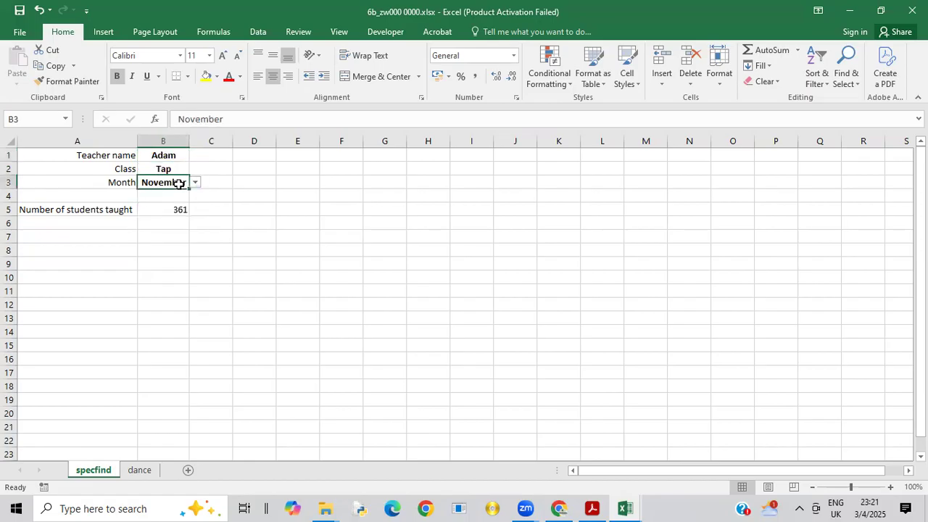
pyautogui.click(196, 183)
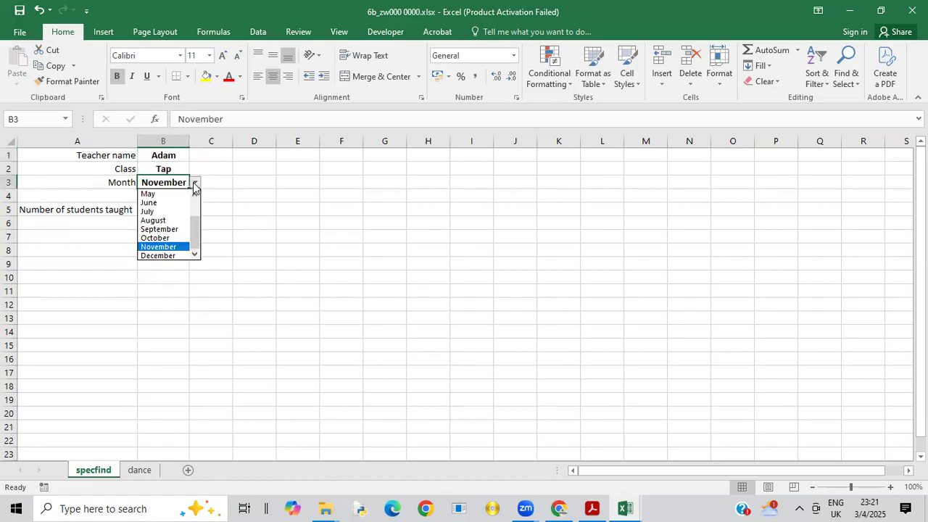
pyautogui.click(157, 206)
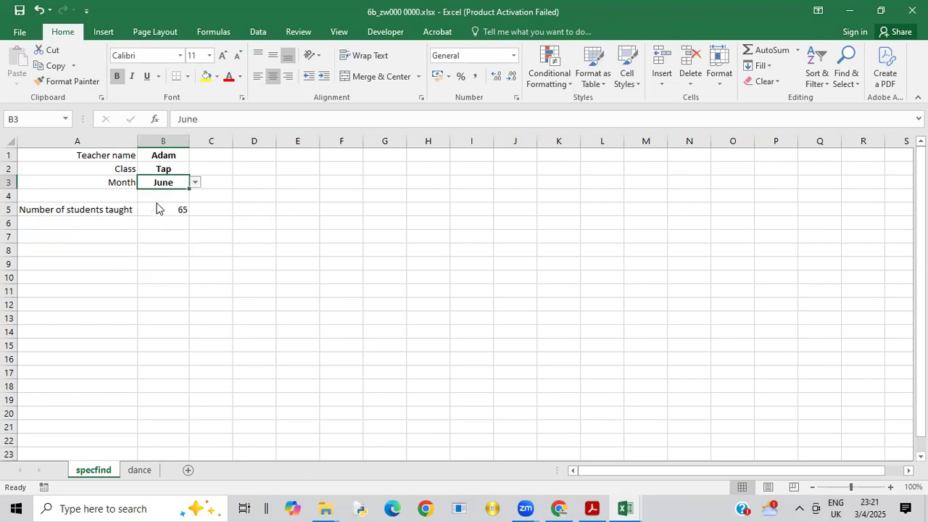
# Step: Save a copy of the workbook as 6c_zw000 0000.xlsx in the same supporting-files folder
pyautogui.click(10, 32)
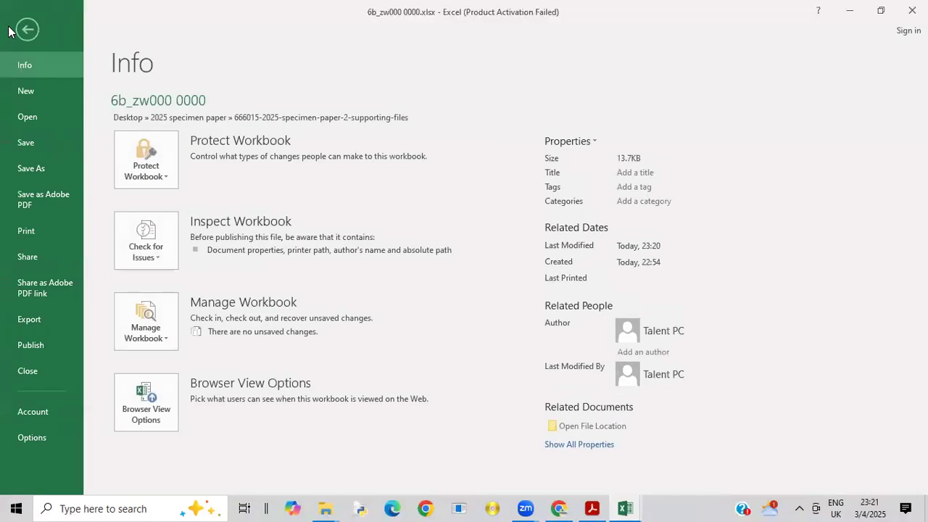
pyautogui.click(30, 168)
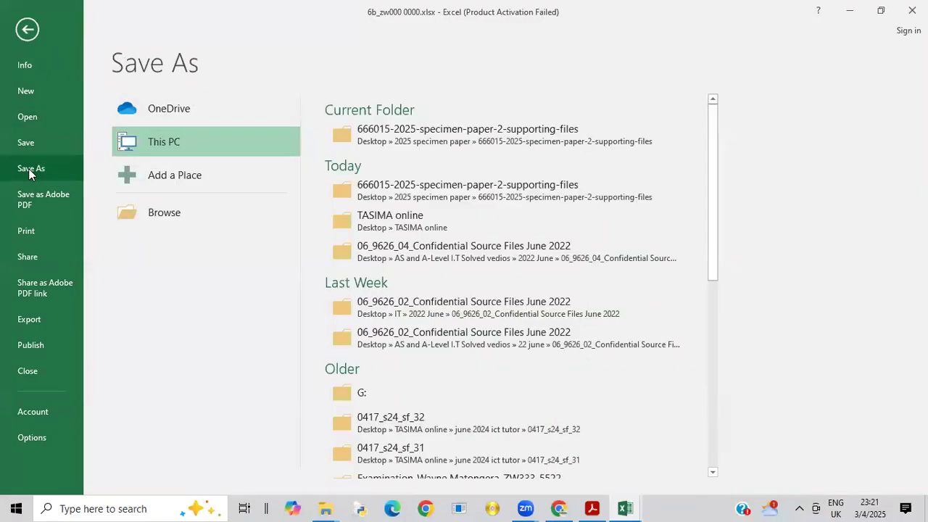
pyautogui.click(378, 130)
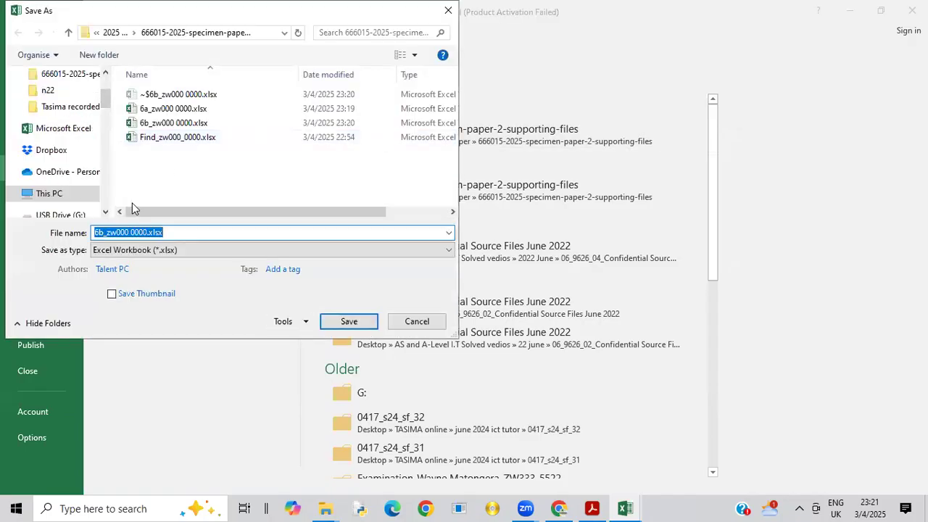
pyautogui.click(105, 232)
pyautogui.press('BackSpace')
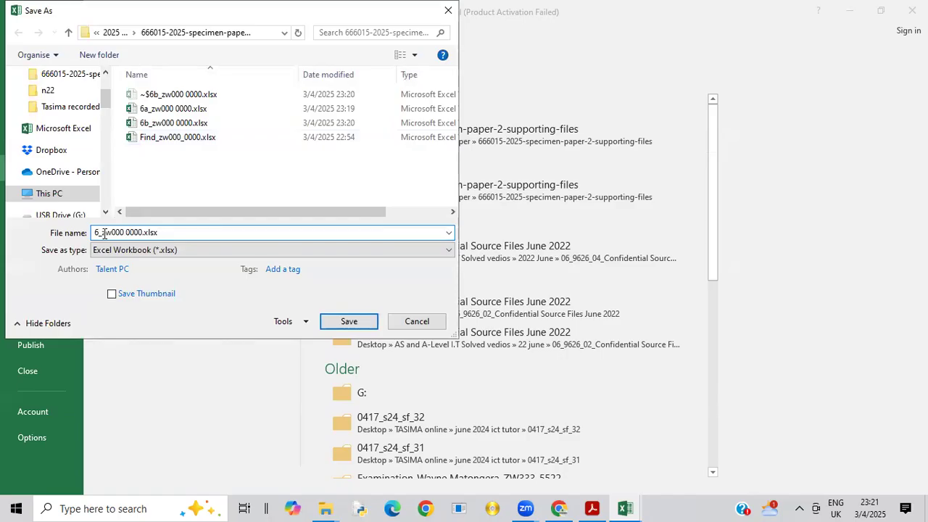
pyautogui.write('c')
pyautogui.click(357, 323)
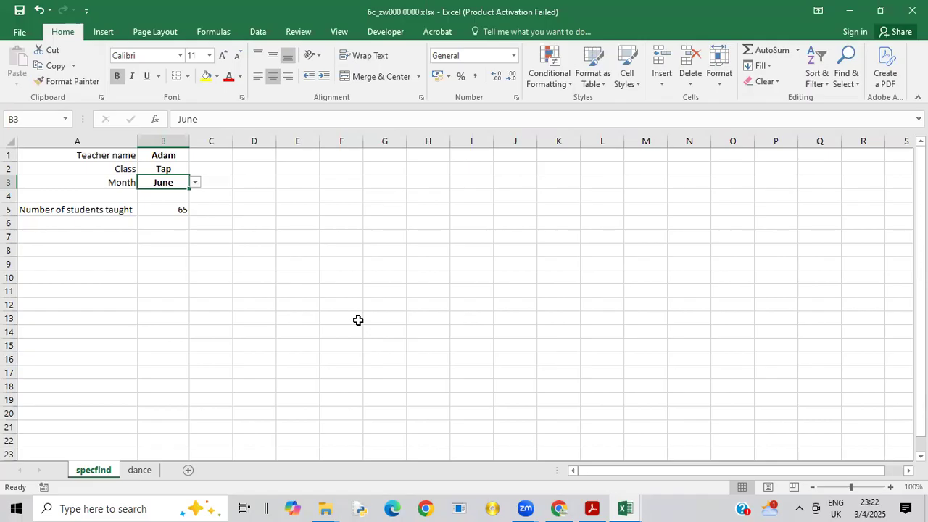
# Step: Read questions 7 and 8 in the Acrobat exam paper, then return to the 6c_zw000 0000.xlsx workbook in Excel
pyautogui.click(591, 508)
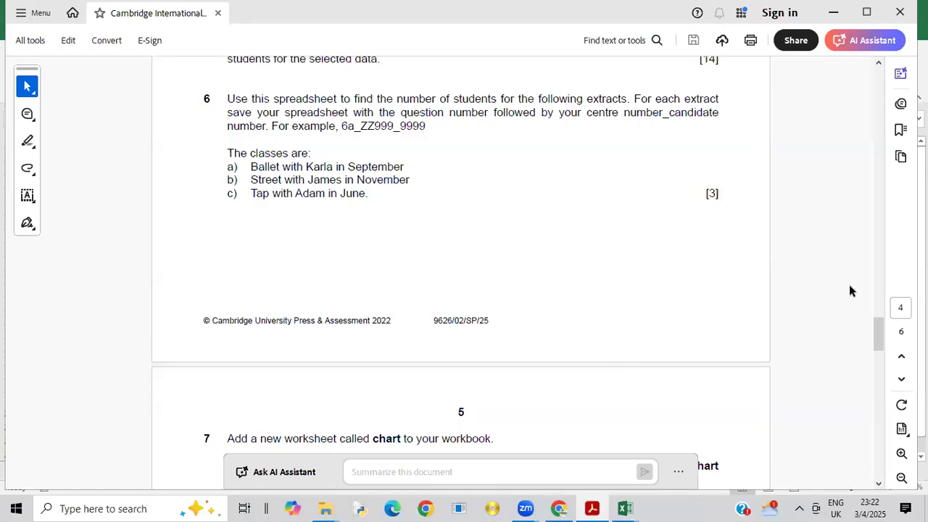
pyautogui.moveTo(876, 331); pyautogui.dragTo(881, 356)
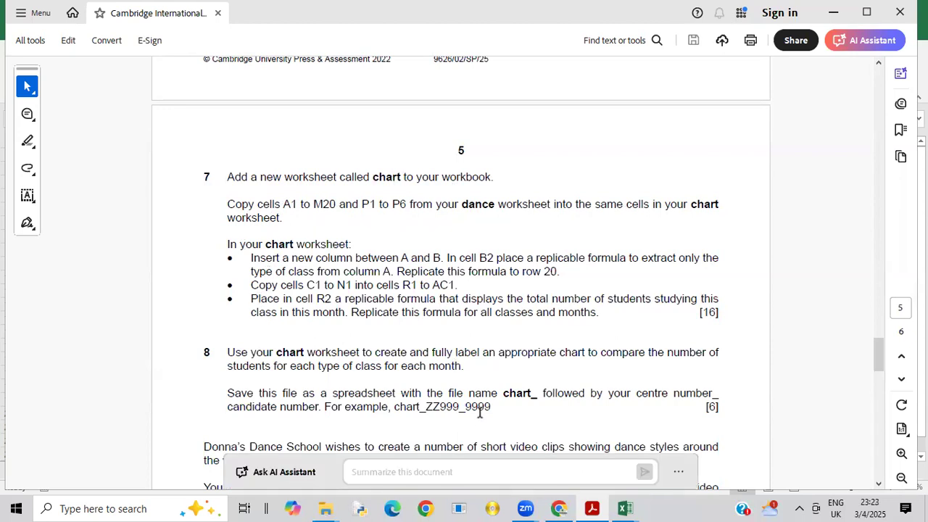
pyautogui.moveTo(623, 507)
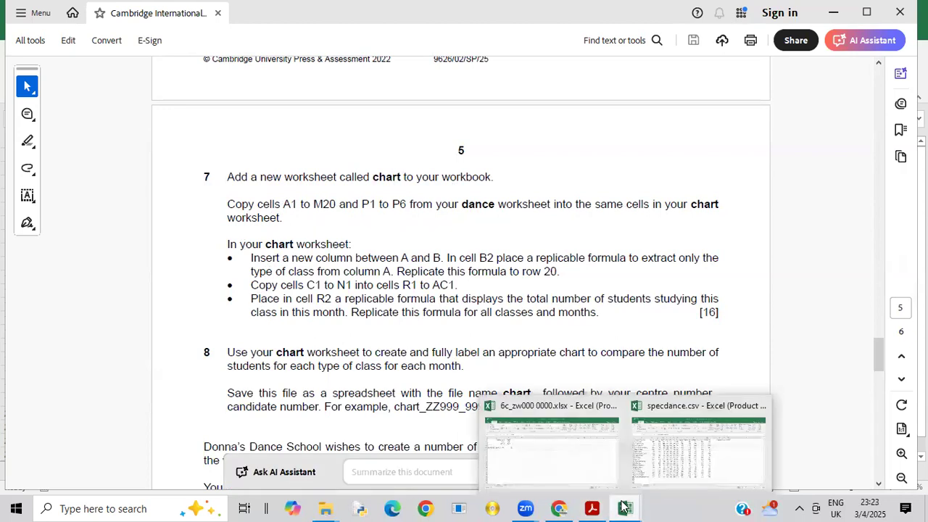
pyautogui.click(591, 477)
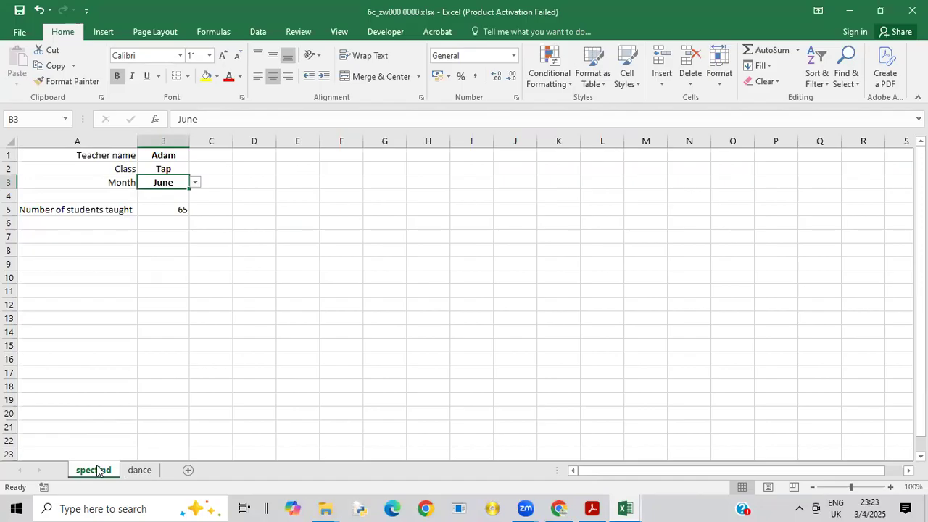
# Step: Add a new worksheet after the dance worksheet and name it chart
pyautogui.click(142, 476)
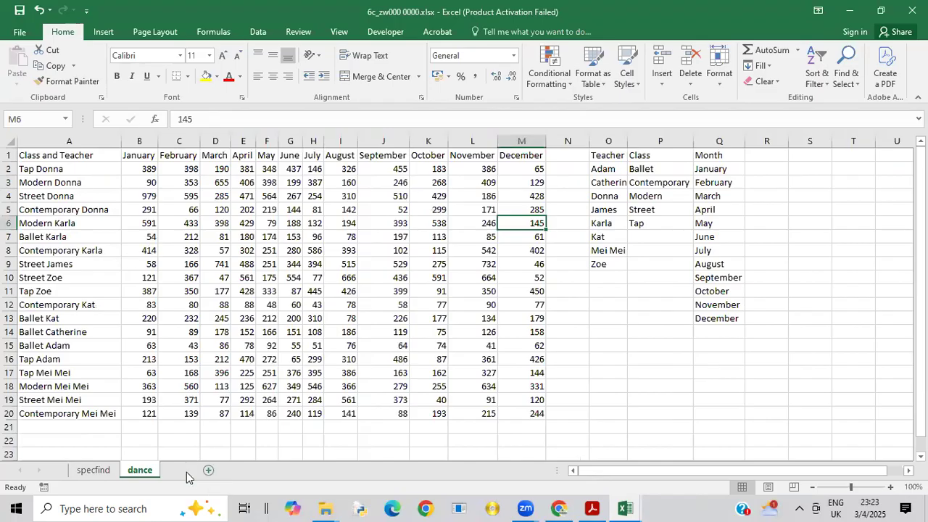
pyautogui.click(187, 471)
pyautogui.rightClick(185, 471)
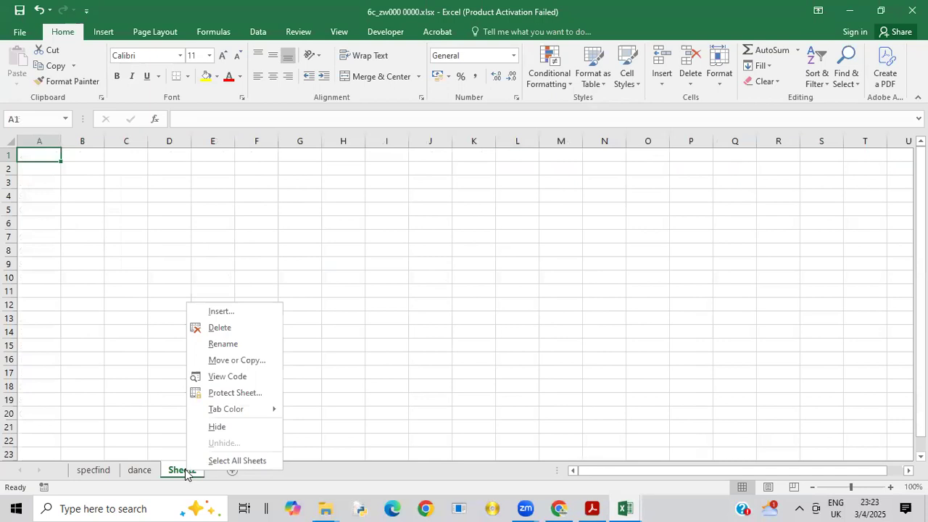
pyautogui.click(225, 344)
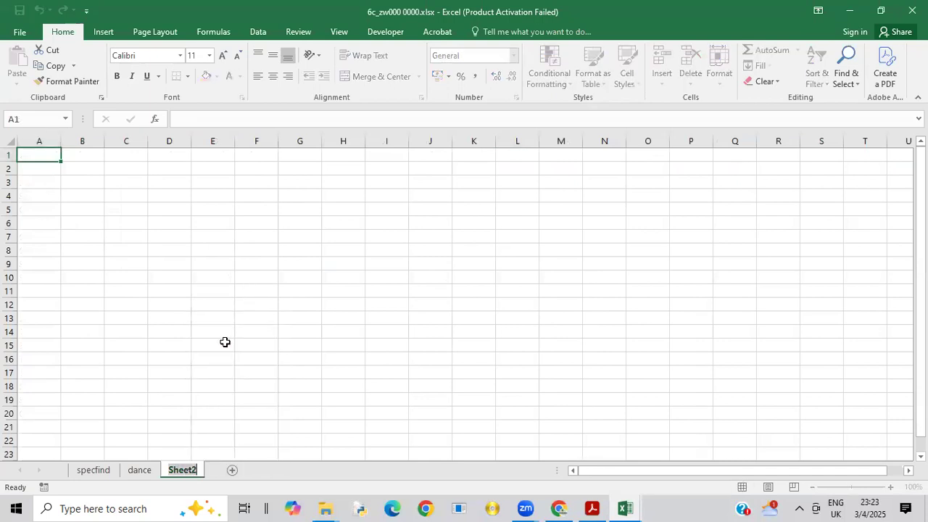
pyautogui.write('chart')
pyautogui.click(186, 374)
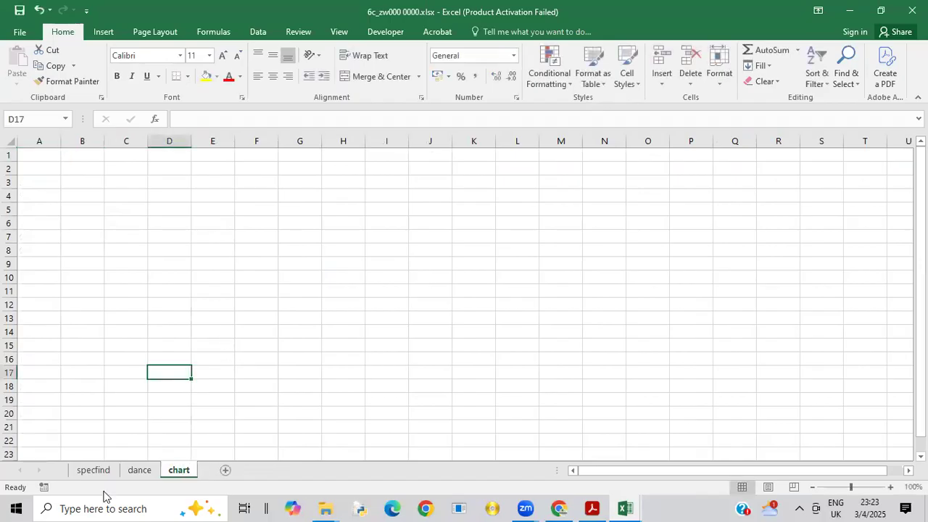
# Step: Show the dance worksheet, check question 7's copy ranges in the Acrobat exam paper, and return to the Excel workbook
pyautogui.click(140, 471)
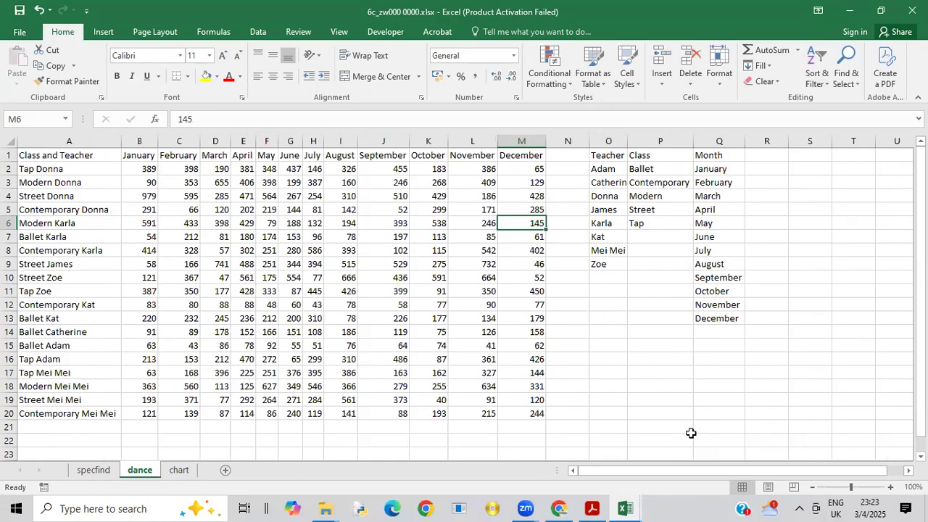
pyautogui.click(593, 507)
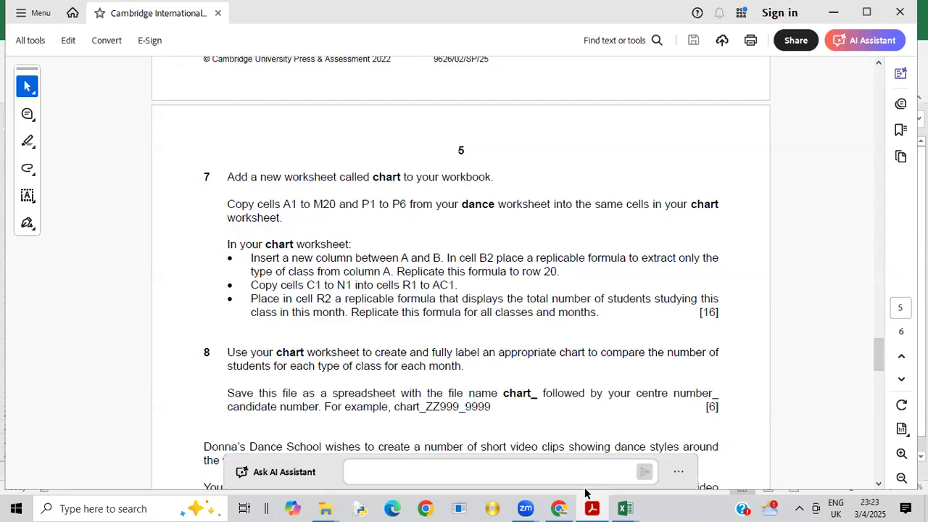
pyautogui.click(622, 507)
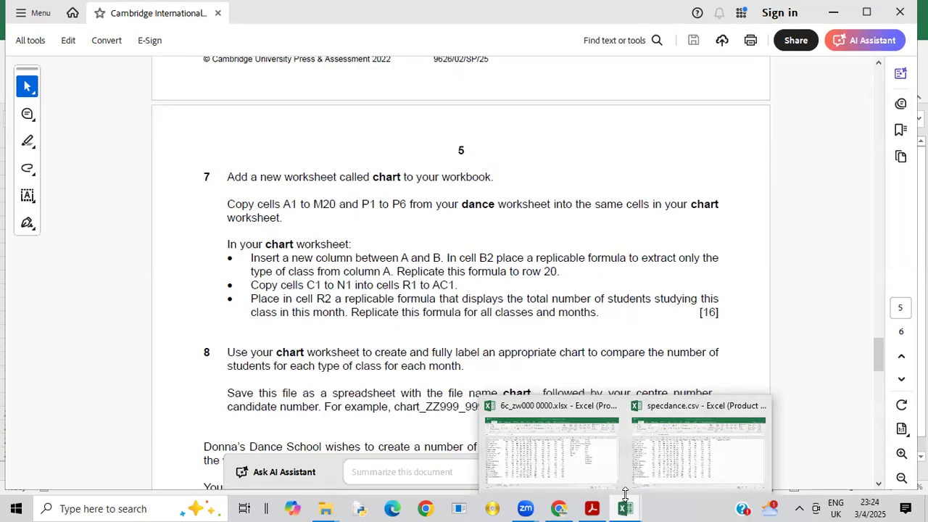
pyautogui.click(573, 469)
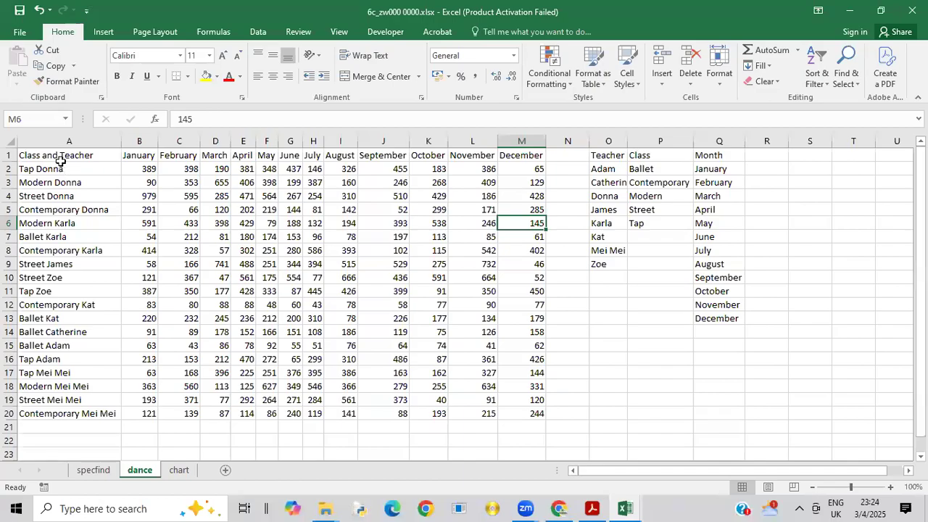
# Step: Copy cells A1 to M20 from the dance worksheet and paste them into the chart worksheet starting at A1
pyautogui.moveTo(33, 159); pyautogui.dragTo(425, 357)
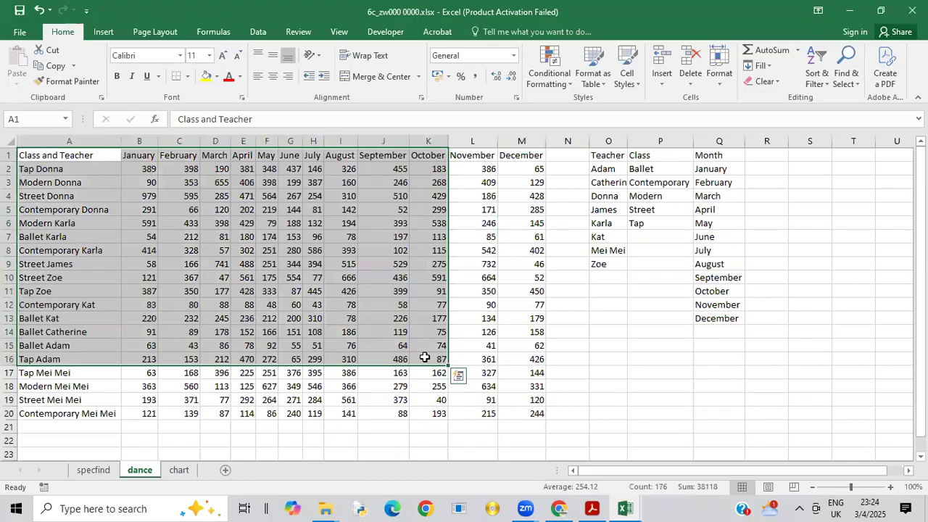
pyautogui.click(294, 279)
pyautogui.click(55, 157)
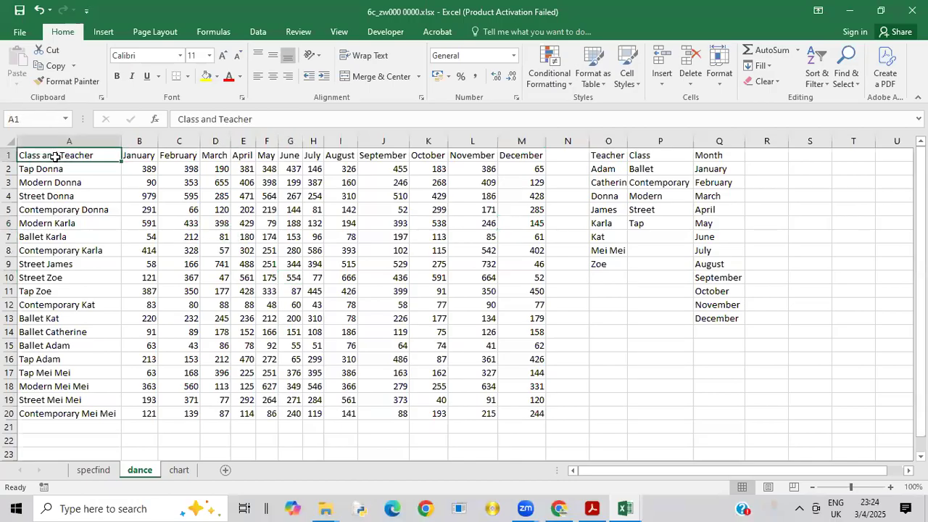
pyautogui.moveTo(55, 157); pyautogui.dragTo(518, 412)
pyautogui.rightClick(518, 412)
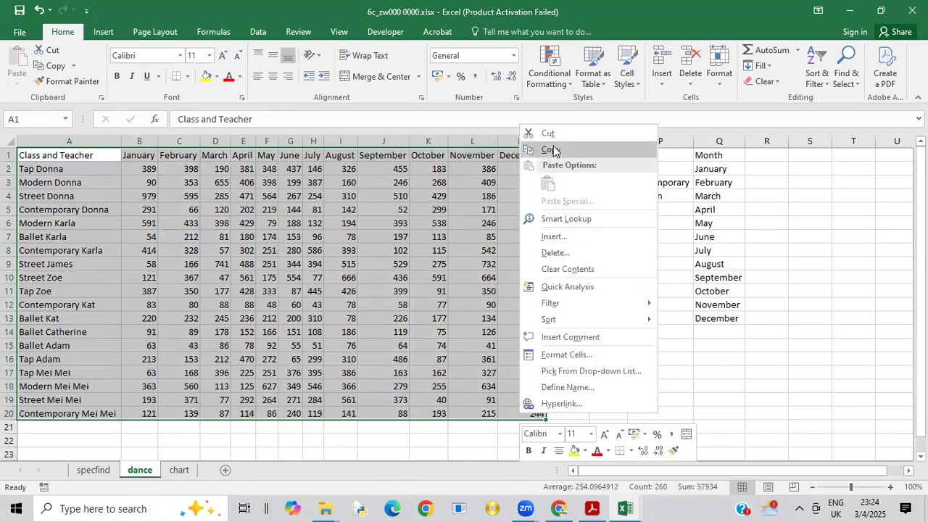
pyautogui.click(553, 151)
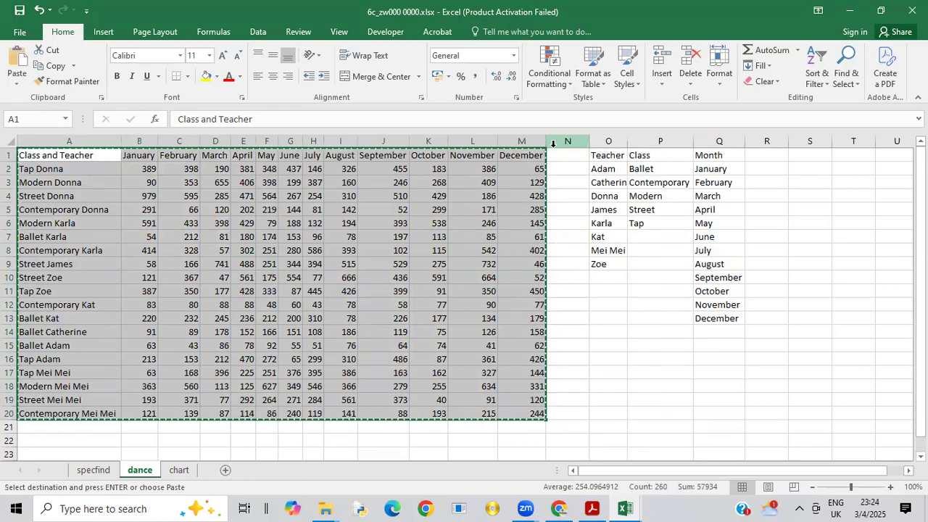
pyautogui.click(183, 474)
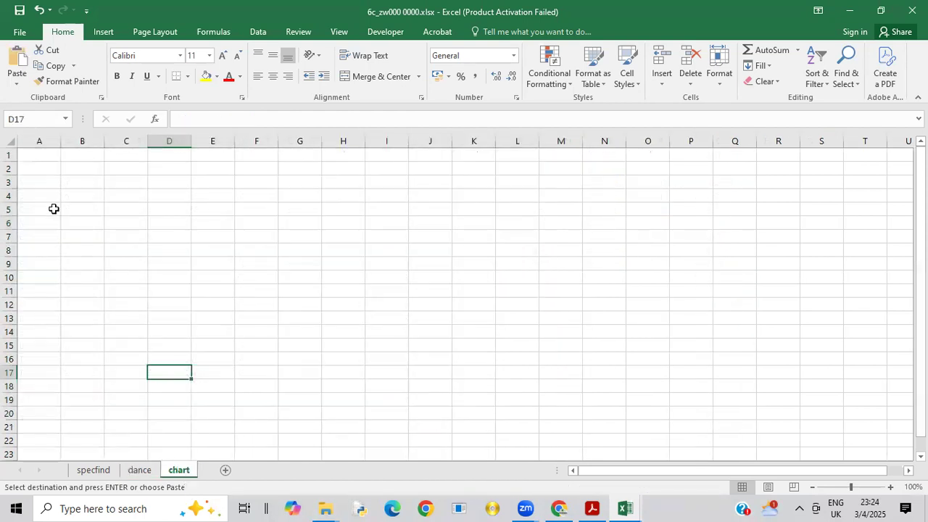
pyautogui.click(39, 150)
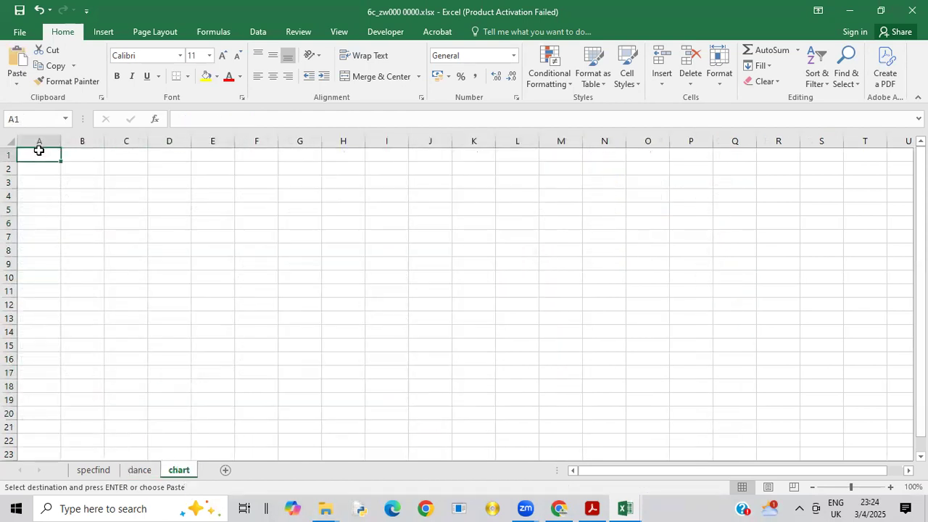
pyautogui.rightClick(39, 150)
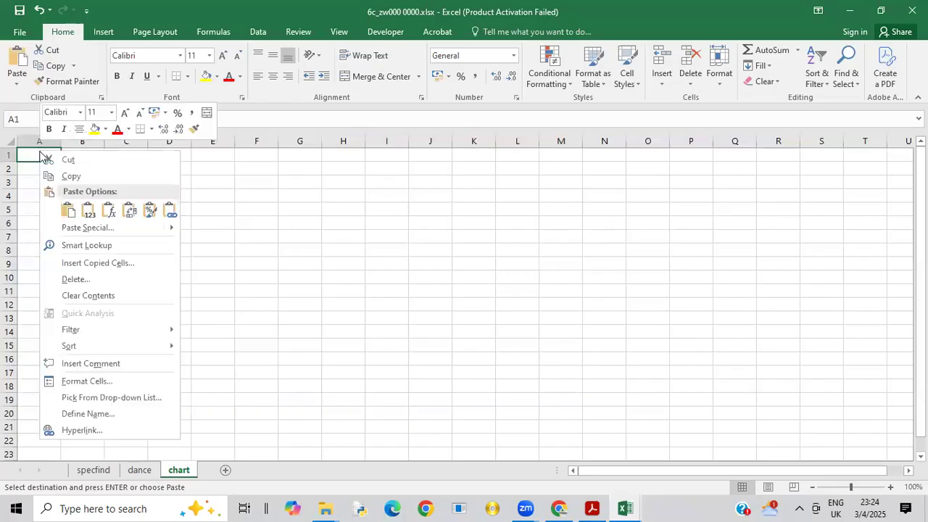
pyautogui.click(68, 210)
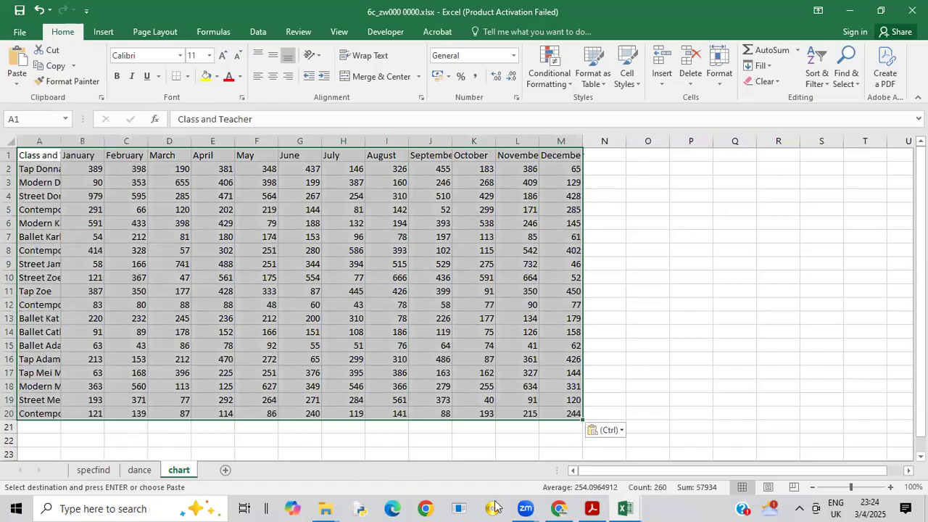
# Step: Switch to the Acrobat exam paper to recheck question 7, then return to the Excel workbook
pyautogui.click(593, 508)
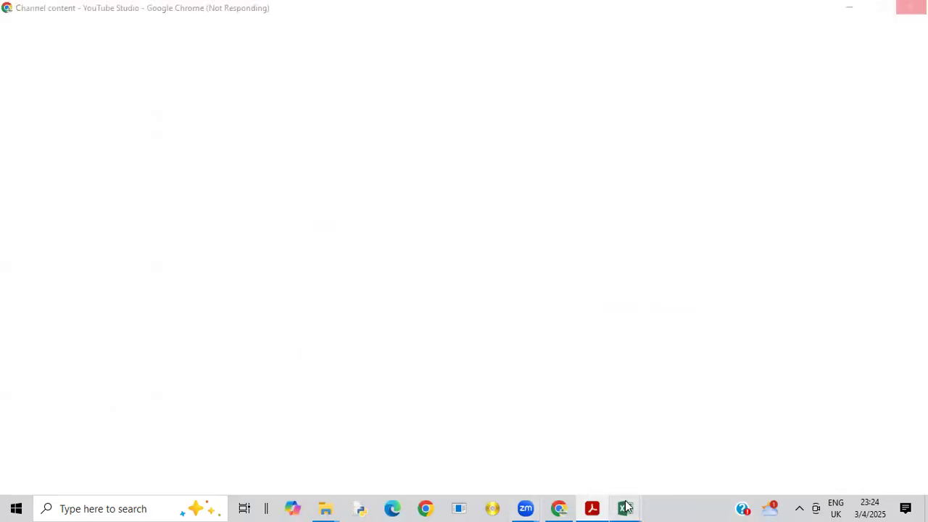
pyautogui.moveTo(624, 506)
pyautogui.click(585, 451)
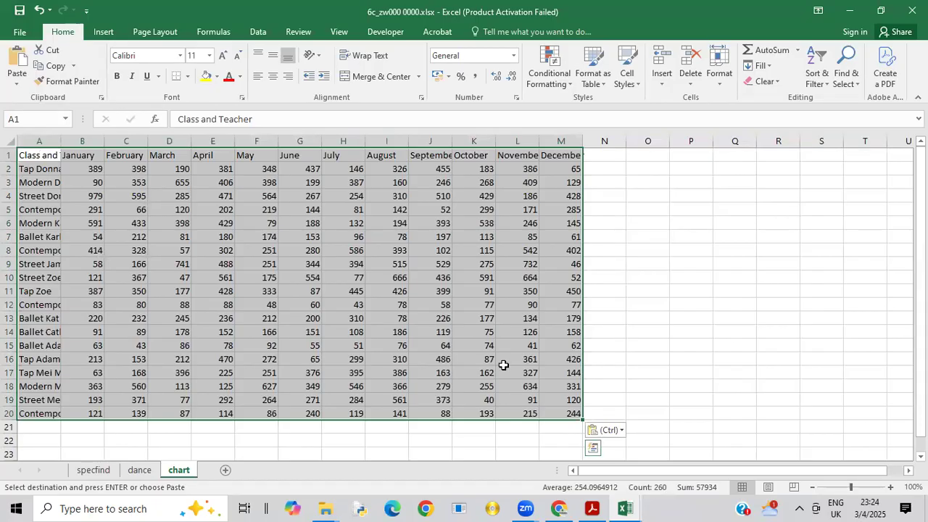
# Step: Copy cells P1 to P6 from the dance worksheet and paste them into the chart worksheet starting at P1
pyautogui.click(140, 470)
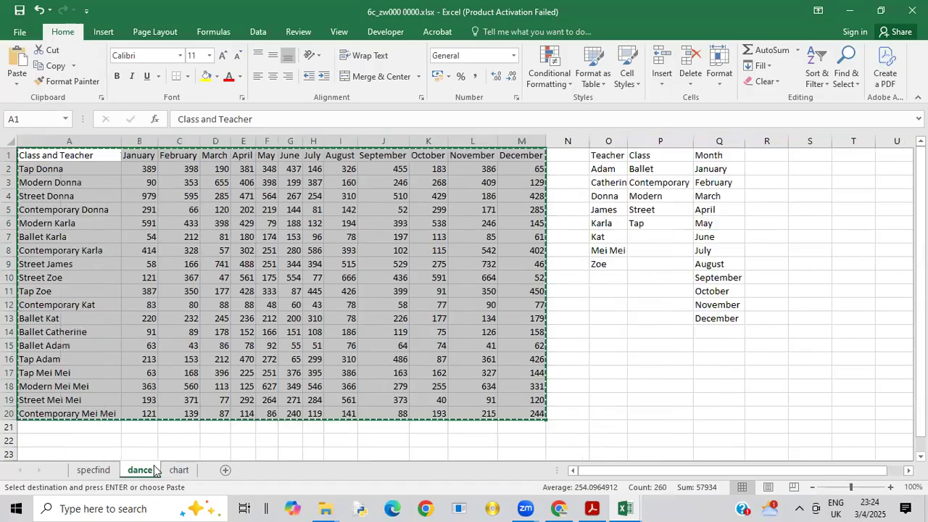
pyautogui.click(583, 396)
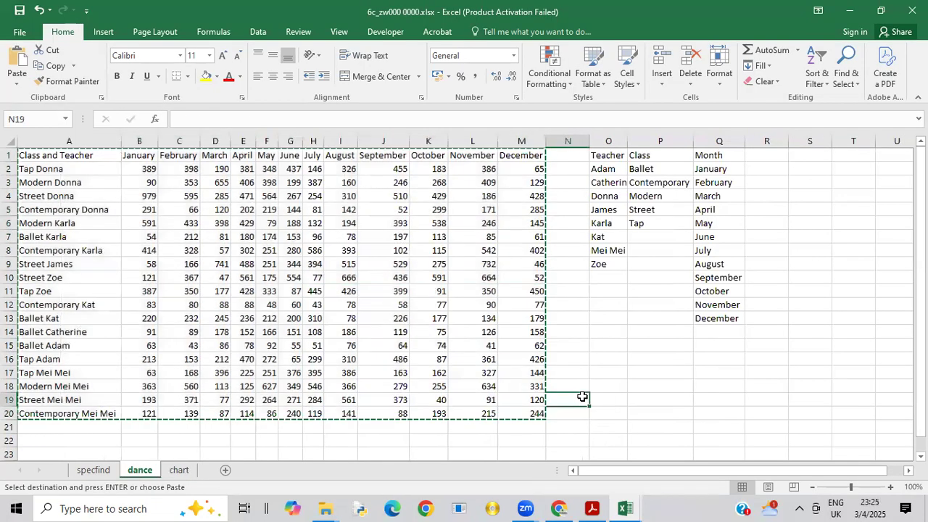
pyautogui.moveTo(658, 154); pyautogui.dragTo(657, 229)
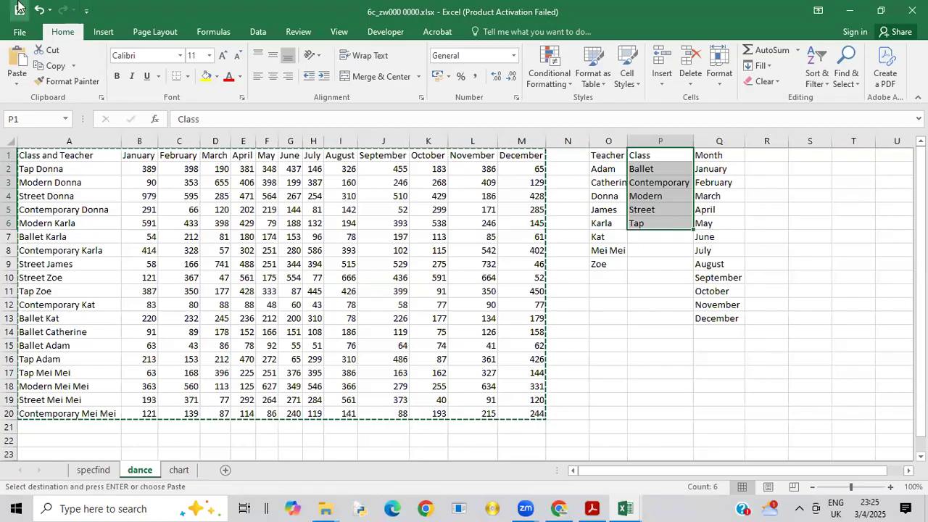
pyautogui.click(57, 66)
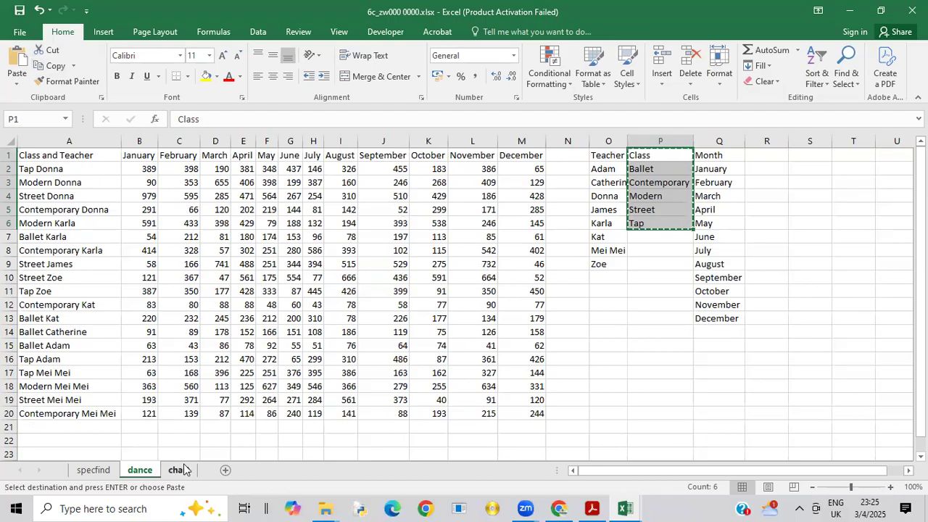
pyautogui.click(696, 155)
pyautogui.rightClick(696, 154)
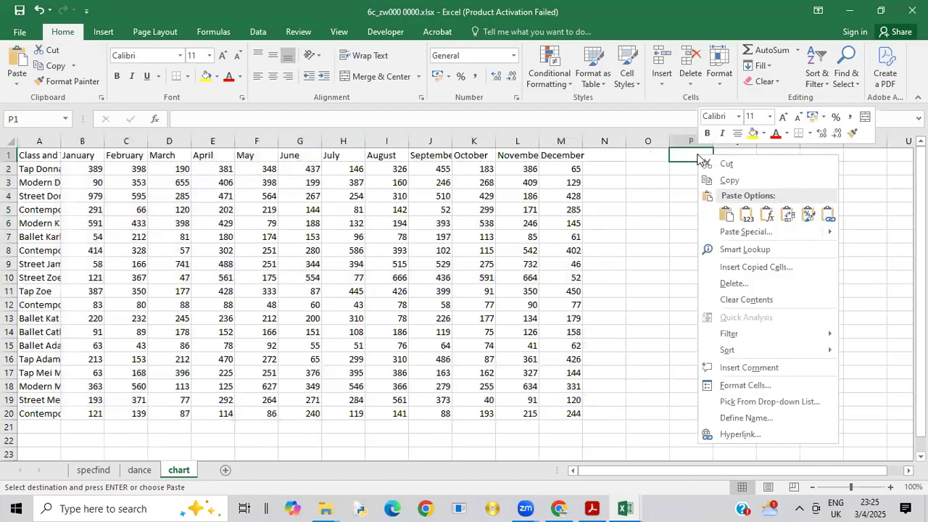
pyautogui.click(726, 214)
pyautogui.click(701, 266)
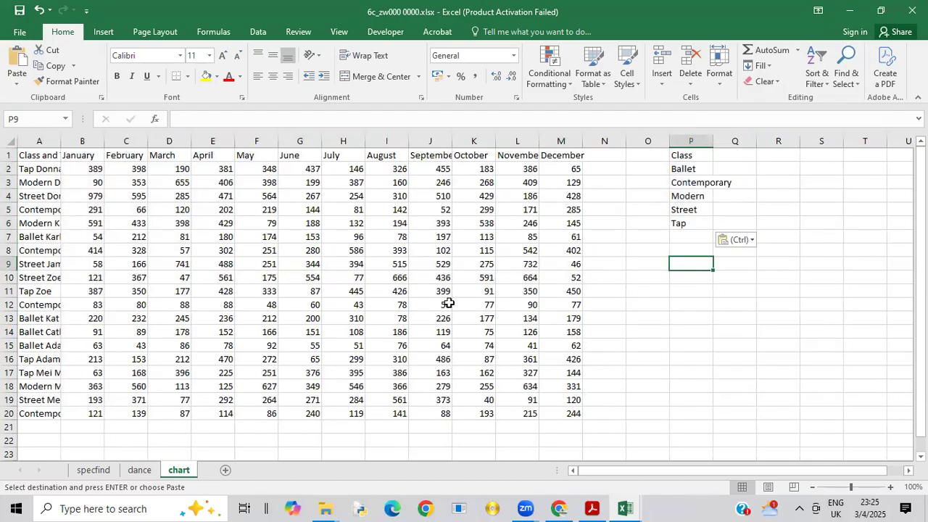
# Step: Read question 7's chart worksheet instructions in the Acrobat exam paper, and return to the 6c workbook in Excel
pyautogui.click(591, 507)
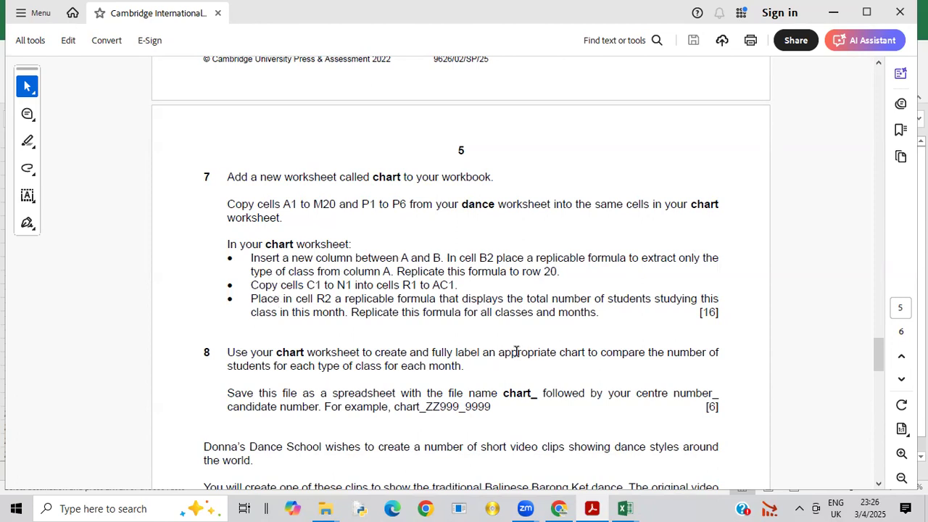
pyautogui.moveTo(631, 506)
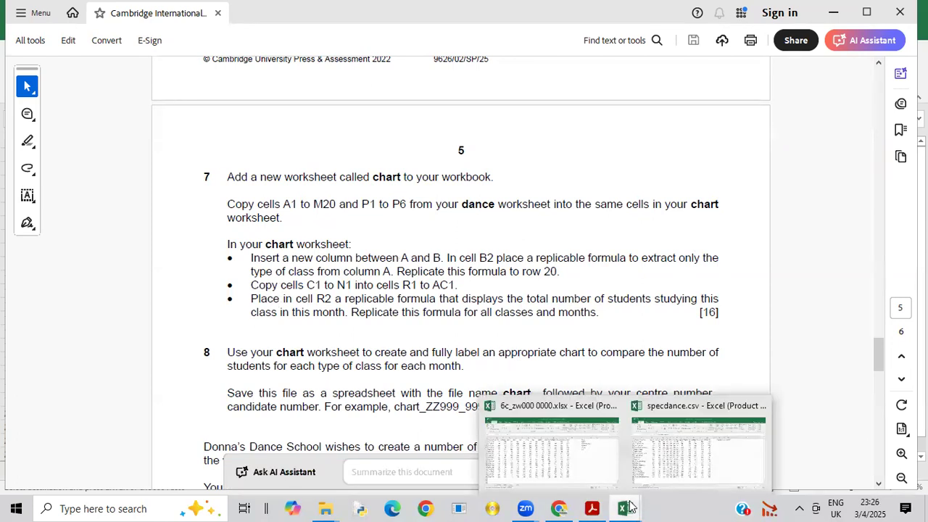
pyautogui.click(587, 457)
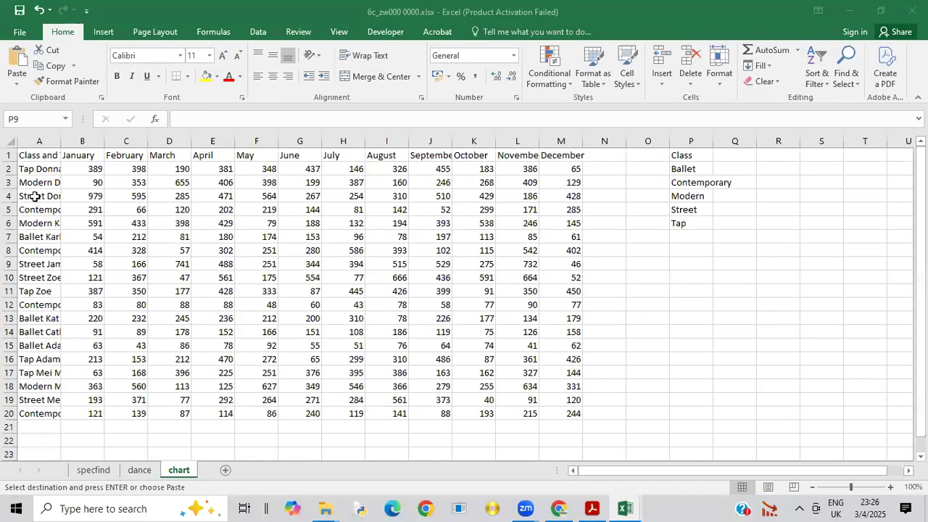
# Step: Insert a new column between columns A and B in the chart worksheet and fit column A's width to its contents
pyautogui.click(47, 139)
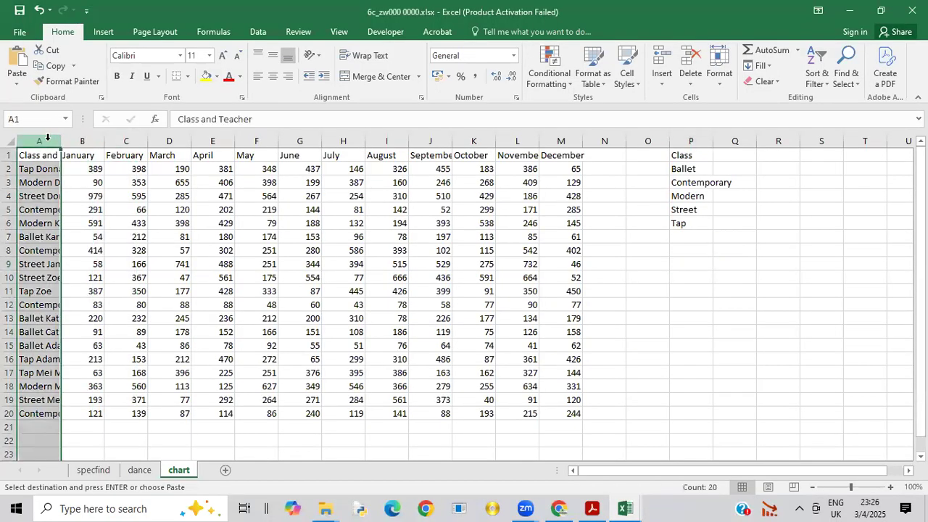
pyautogui.click(82, 141)
pyautogui.rightClick(83, 141)
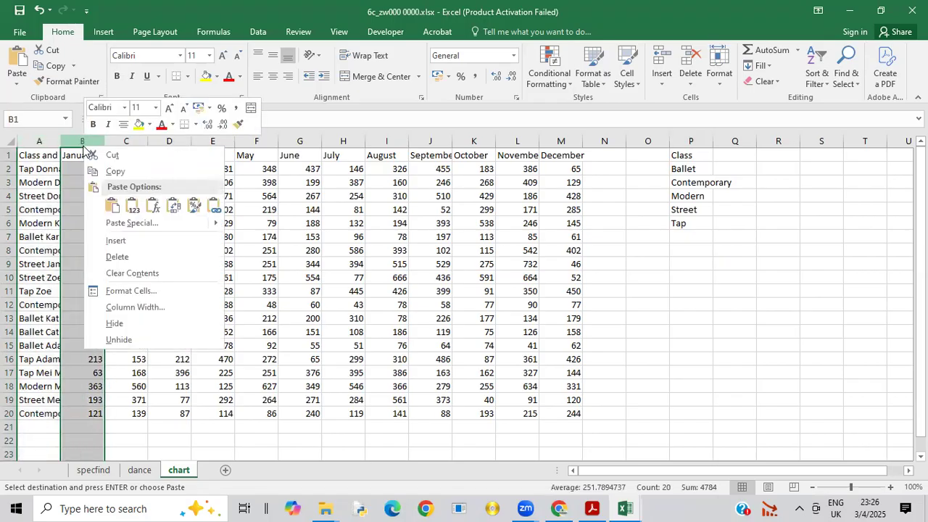
pyautogui.click(113, 242)
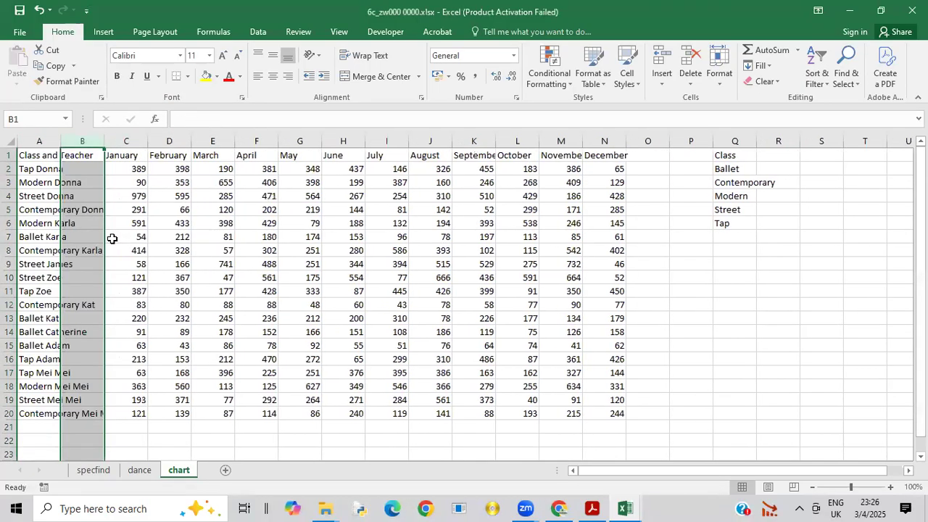
pyautogui.click(112, 238)
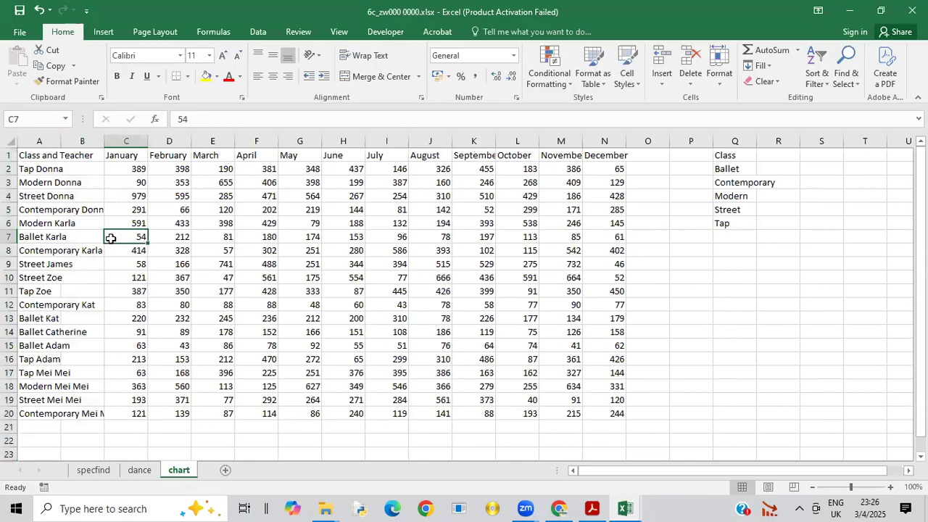
pyautogui.click(49, 143)
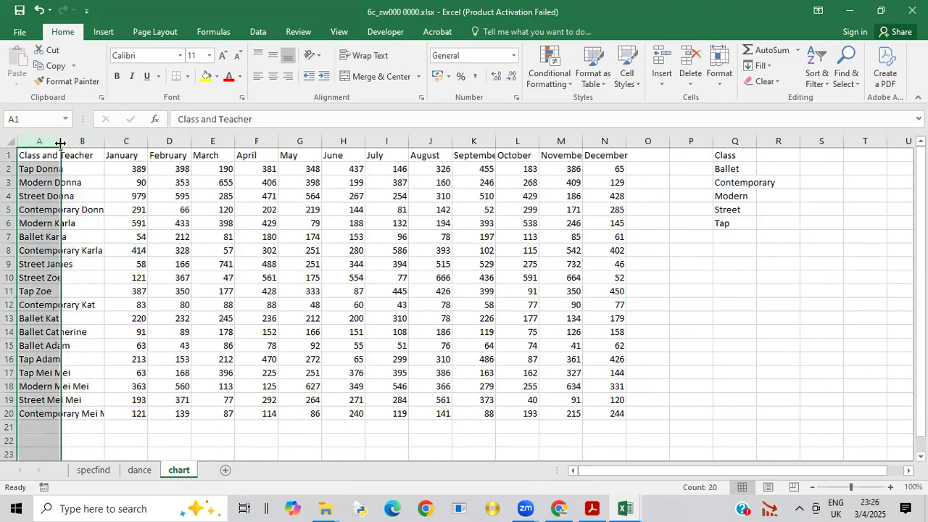
pyautogui.doubleClick(60, 142)
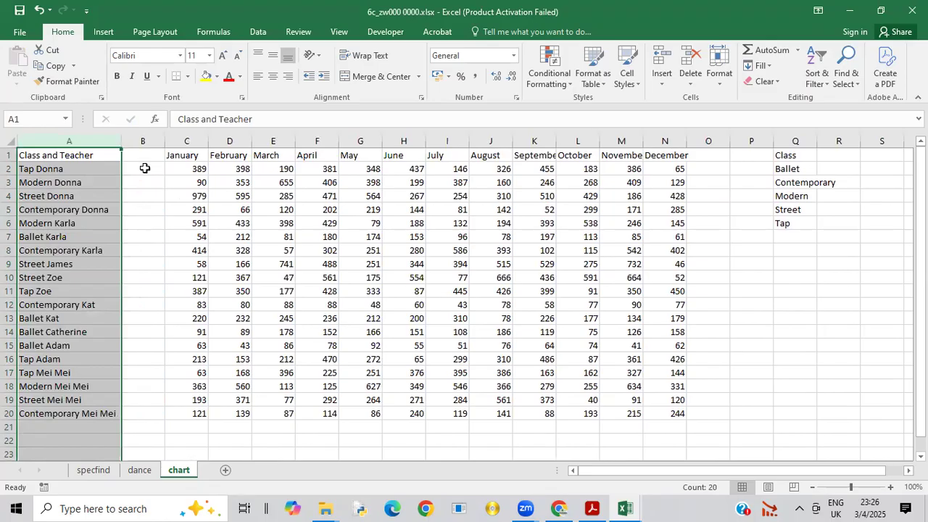
# Step: Start a formula in cell B2 with the LEFT function, using A2 as its text argument
pyautogui.click(144, 168)
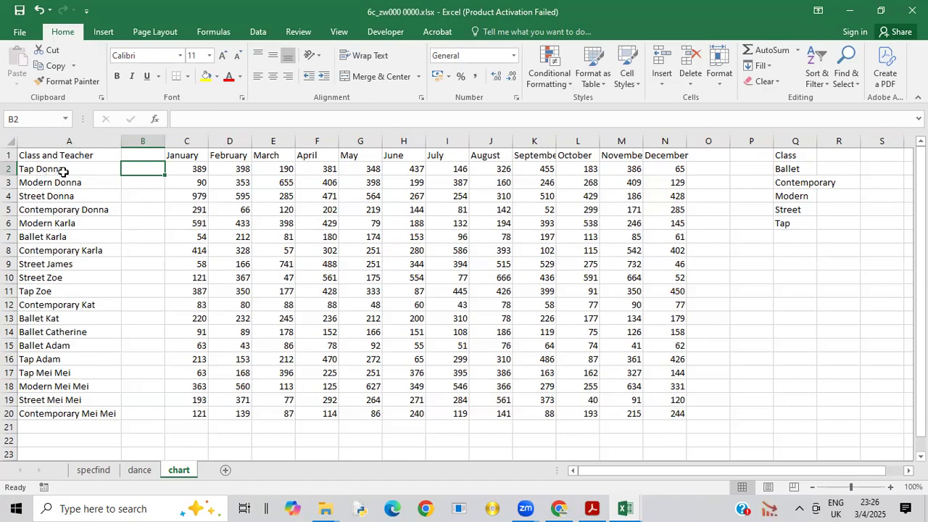
pyautogui.write('=')
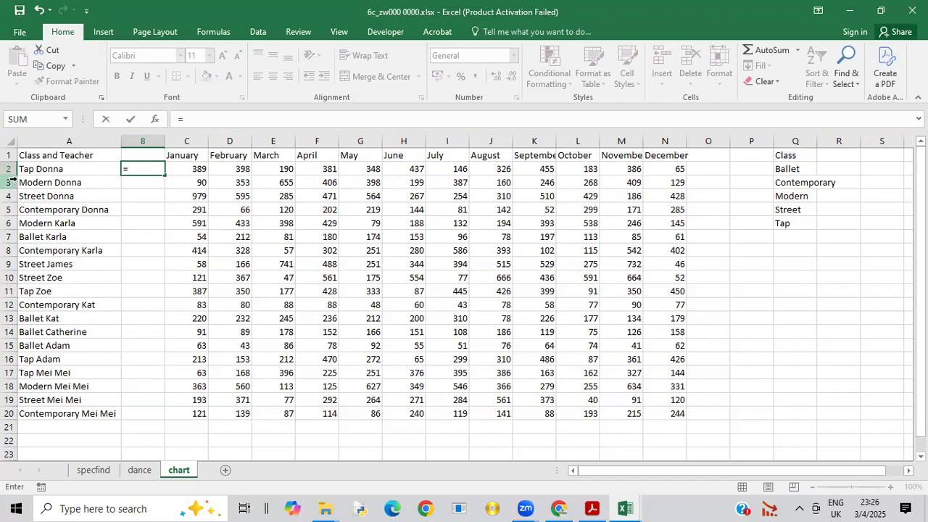
pyautogui.write('left')
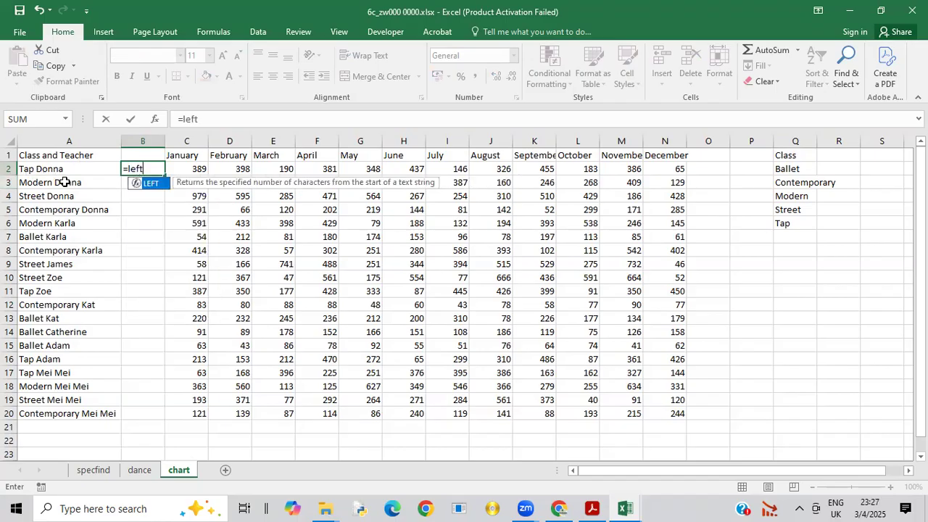
pyautogui.doubleClick(159, 186)
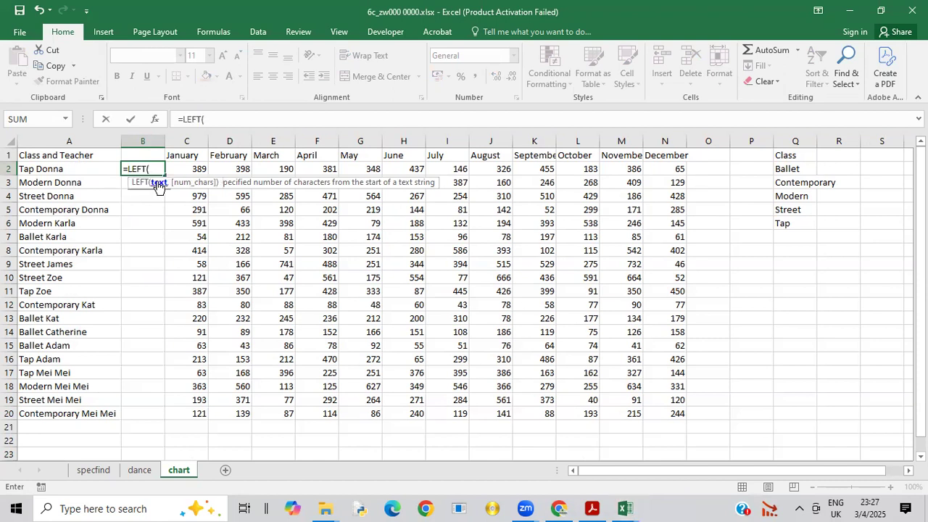
pyautogui.click(46, 172)
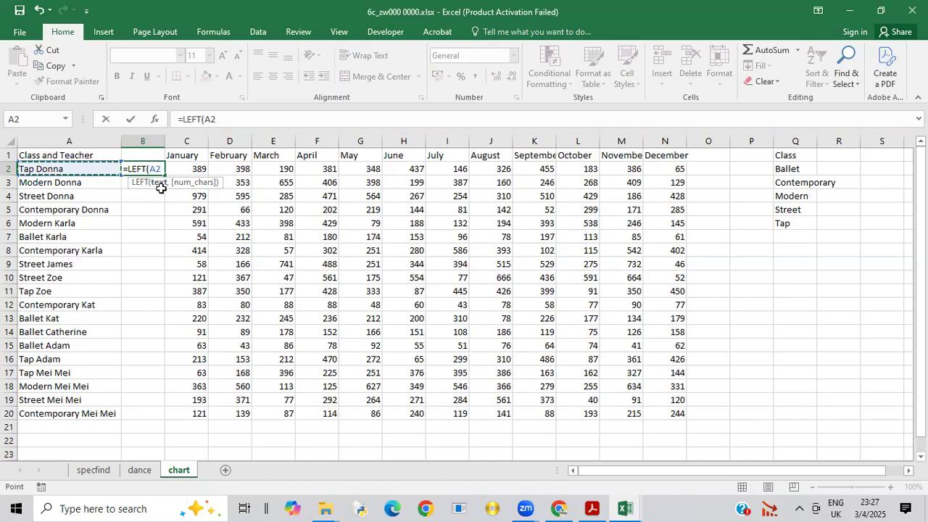
pyautogui.write(',')
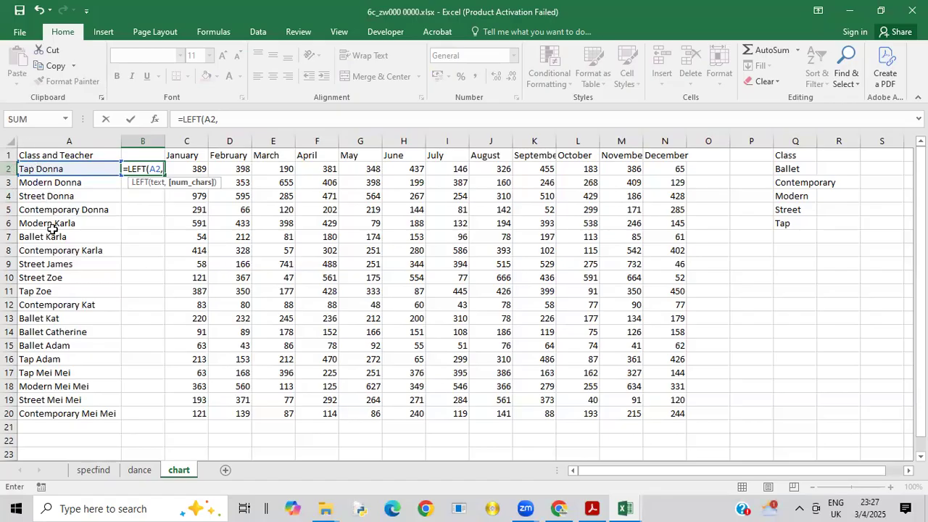
pyautogui.click(52, 230)
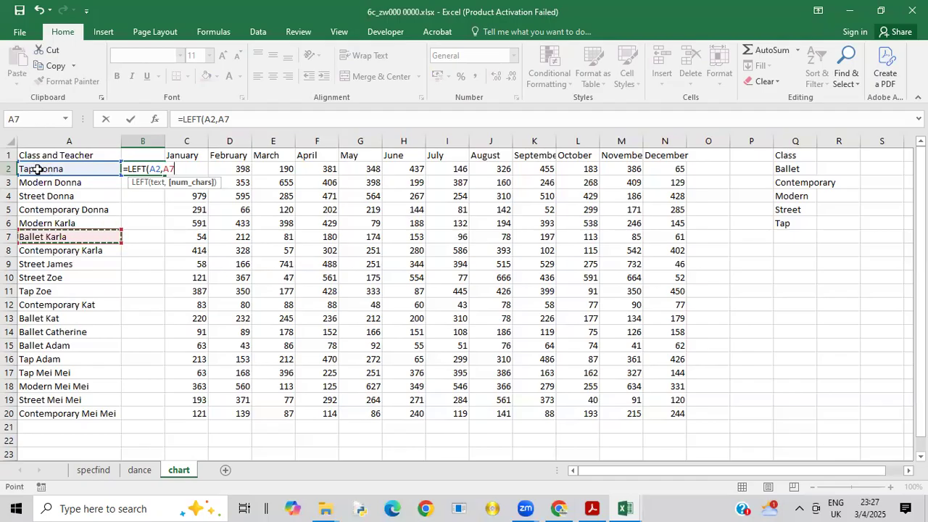
pyautogui.press('BackSpace')
pyautogui.press('BackSpace')
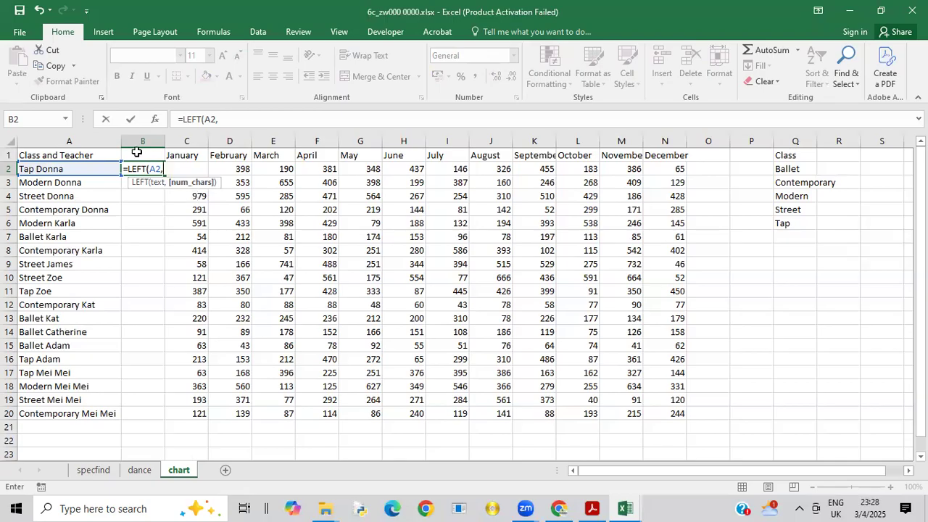
# Step: Nest a FIND function for a space " " within A2 as the LEFT function's number of characters
pyautogui.write('inf')
pyautogui.press('BackSpace')
pyautogui.write('d')
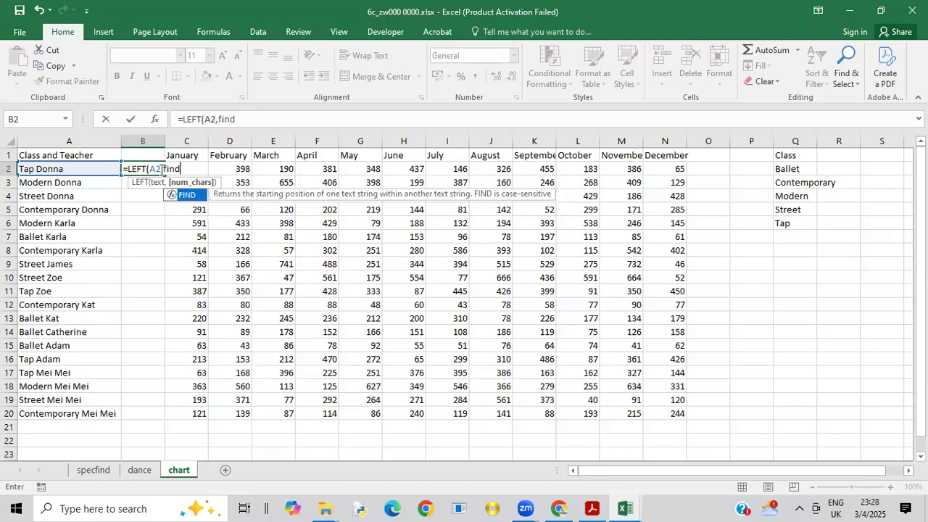
pyautogui.doubleClick(187, 195)
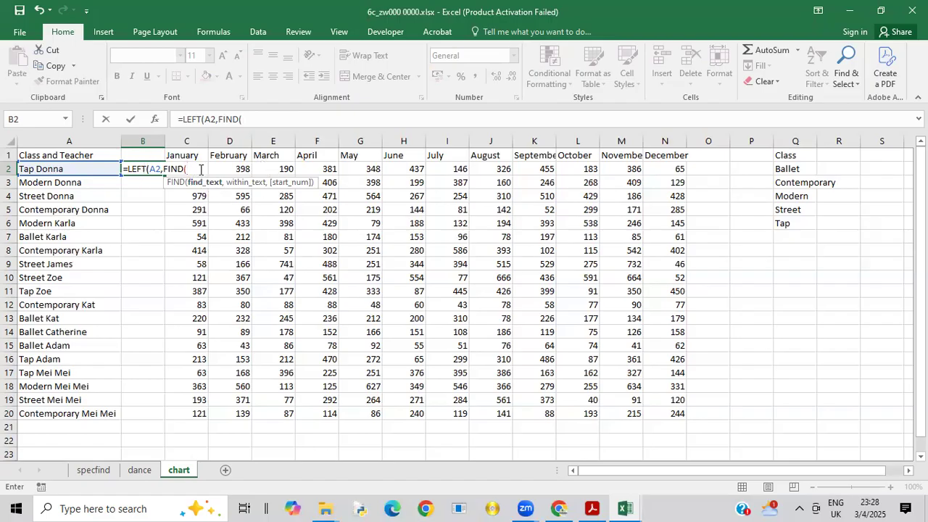
pyautogui.write('@')
pyautogui.press('BackSpace')
pyautogui.click(192, 168)
pyautogui.write(',')
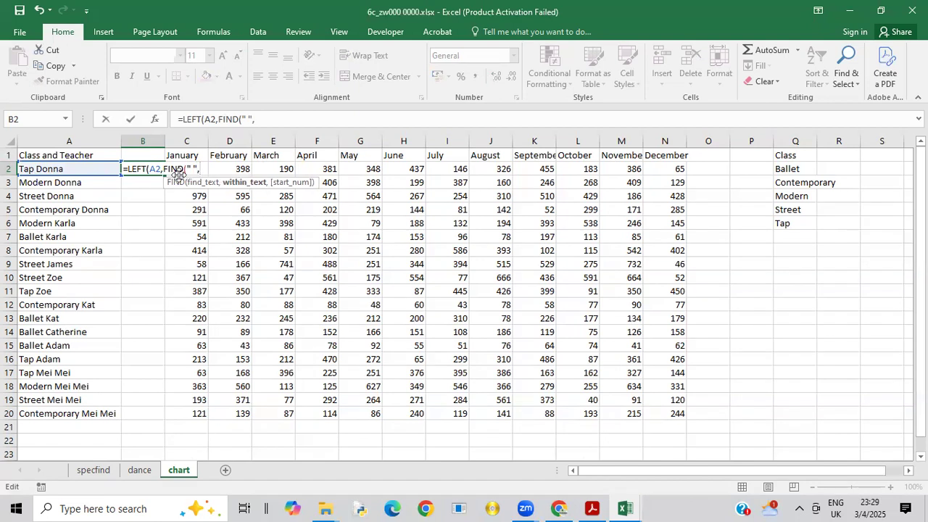
pyautogui.click(75, 169)
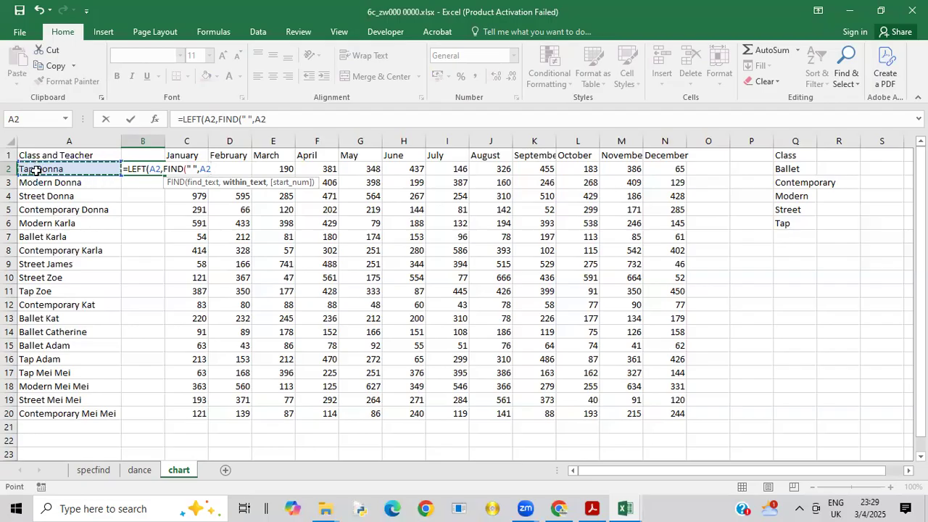
# Step: Subtract 1 from the FIND result and complete the B2 formula as =LEFT(A2,FIND(" ",A2)-1), accepting the suggested bracket correction
pyautogui.write(')-2')
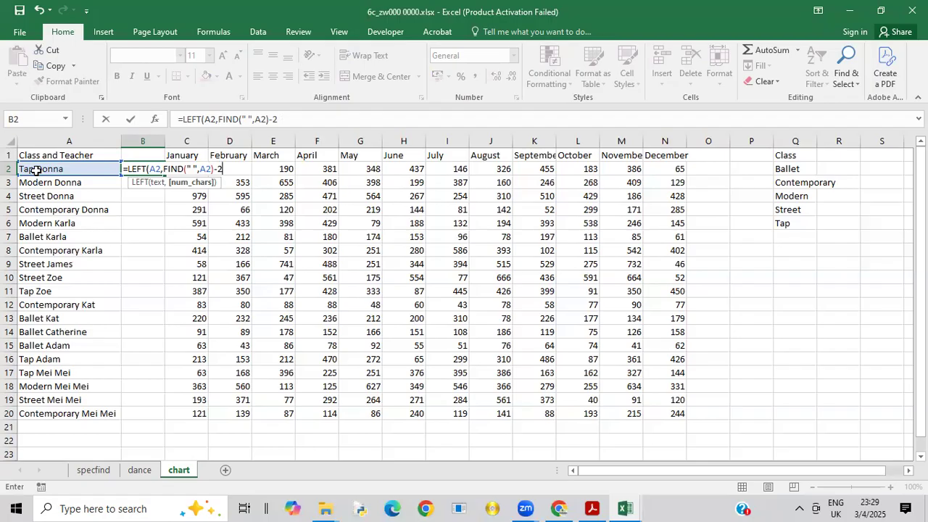
pyautogui.press('BackSpace')
pyautogui.write('1')
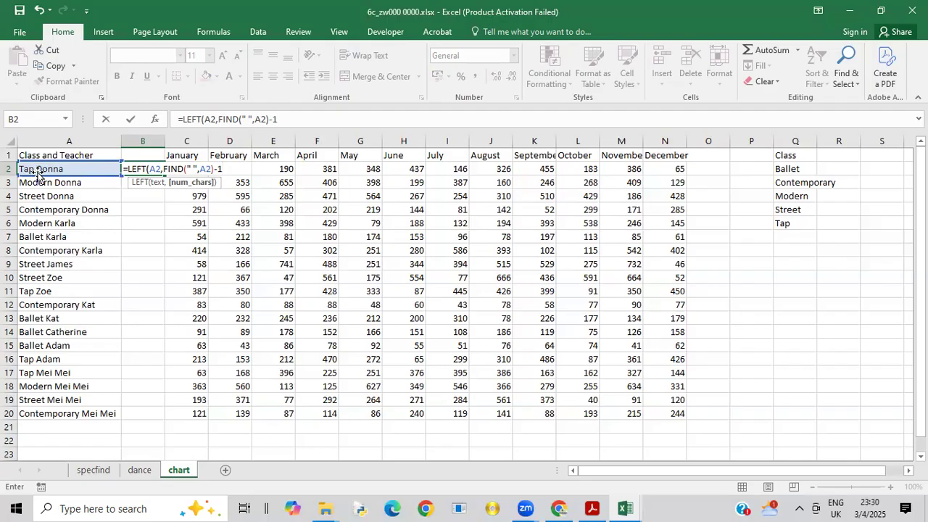
pyautogui.press('Return')
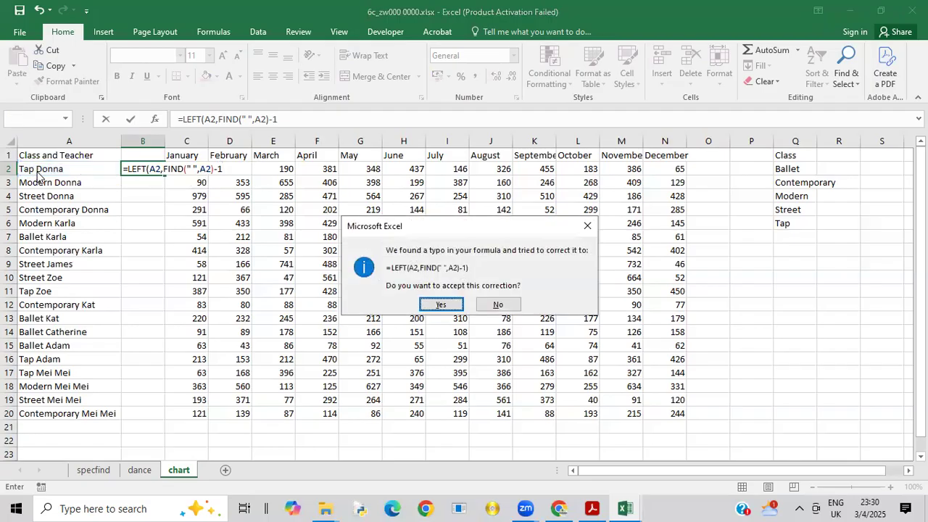
pyautogui.click(421, 304)
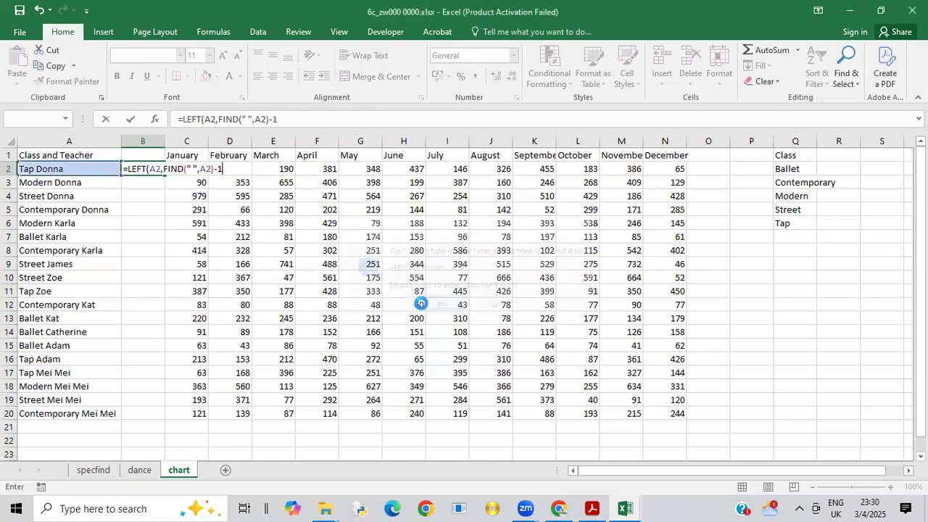
# Step: Replicate the B2 class formula down to row 20, fit column B's width to its contents, and select B1
pyautogui.click(147, 168)
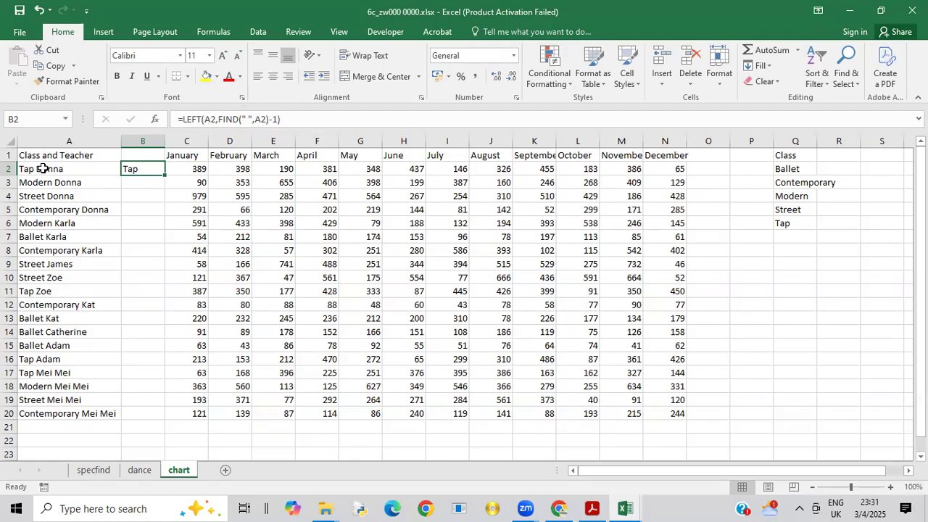
pyautogui.doubleClick(165, 175)
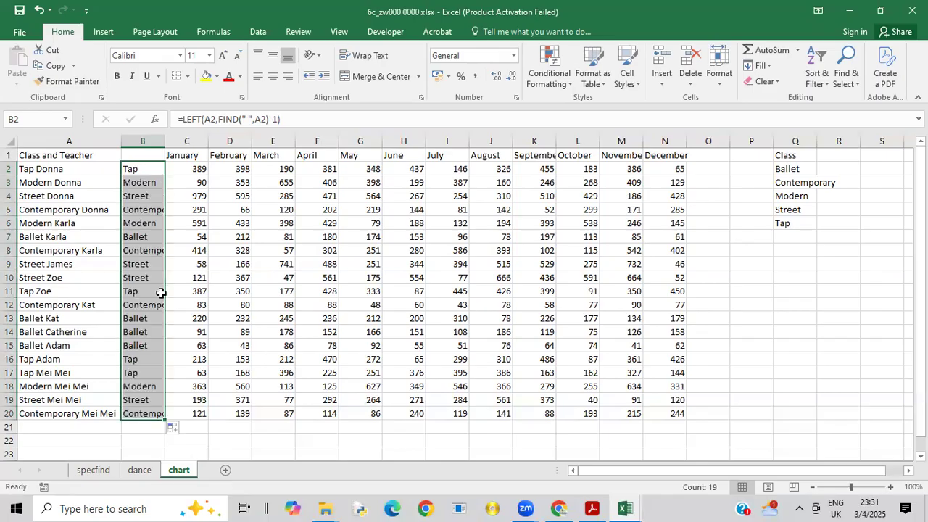
pyautogui.doubleClick(166, 140)
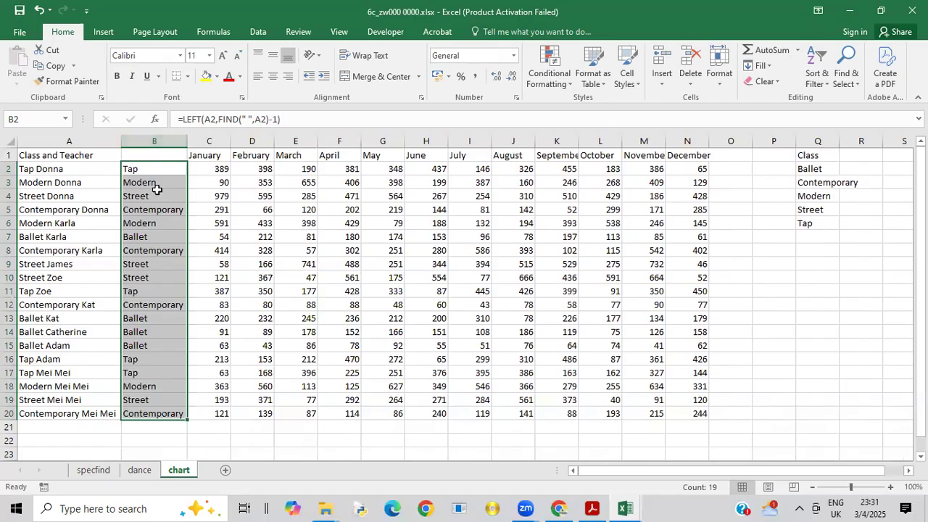
pyautogui.click(145, 157)
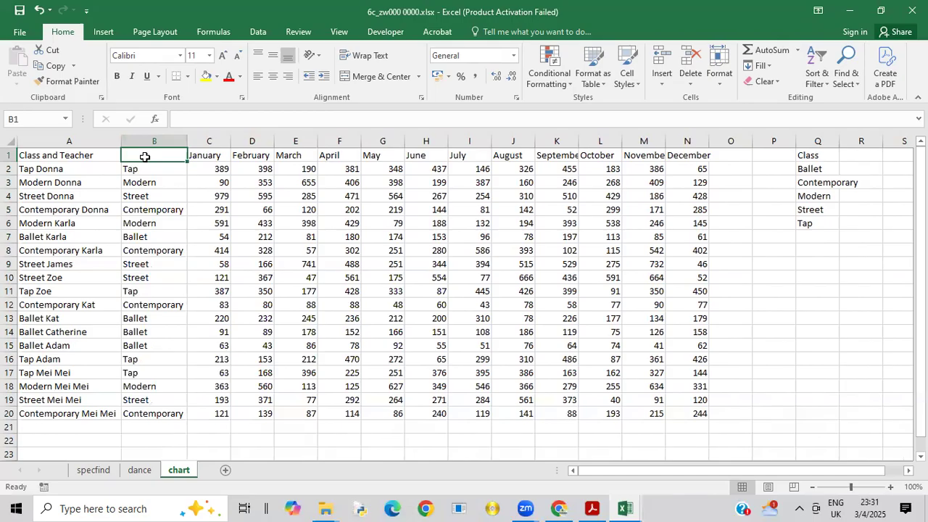
# Step: Enter the heading "Type of class" in cell B1
pyautogui.doubleClick(145, 157)
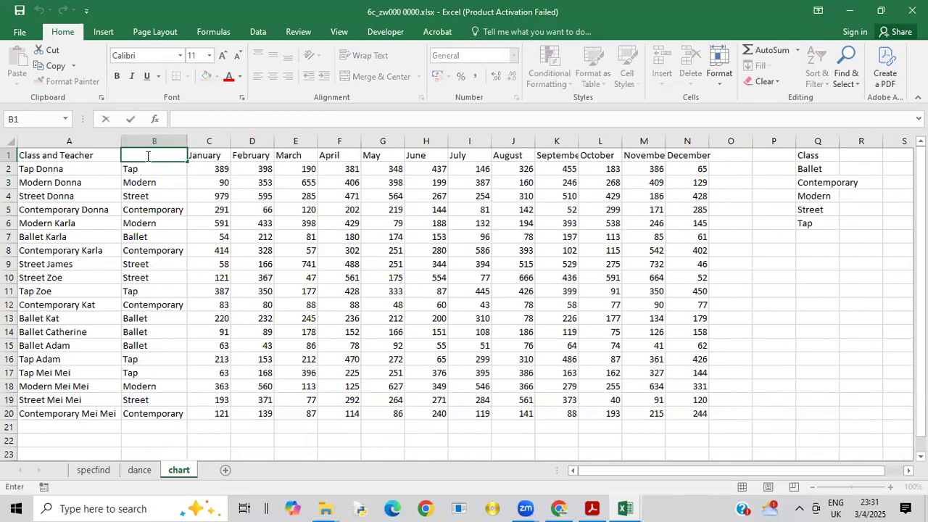
pyautogui.write('Ty')
pyautogui.write('pe')
pyautogui.write('of')
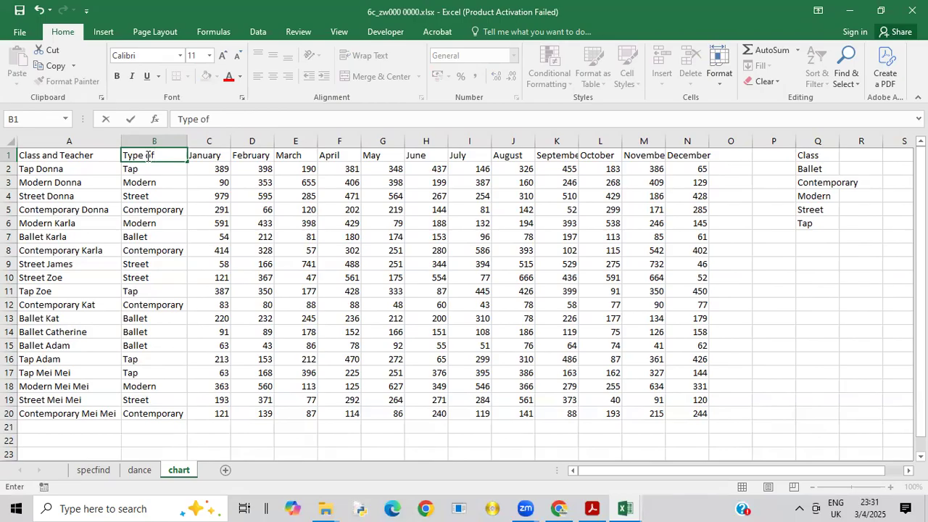
pyautogui.write(' clas')
pyautogui.write('s')
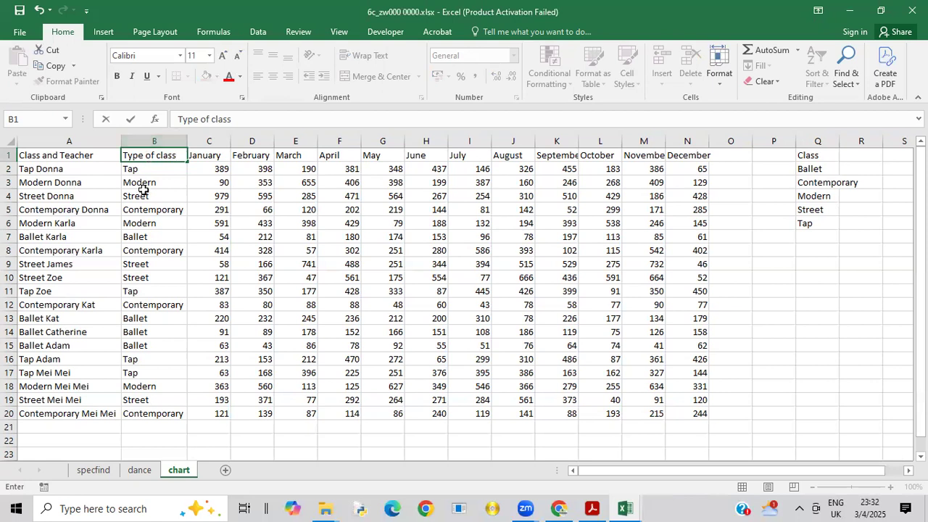
pyautogui.click(156, 208)
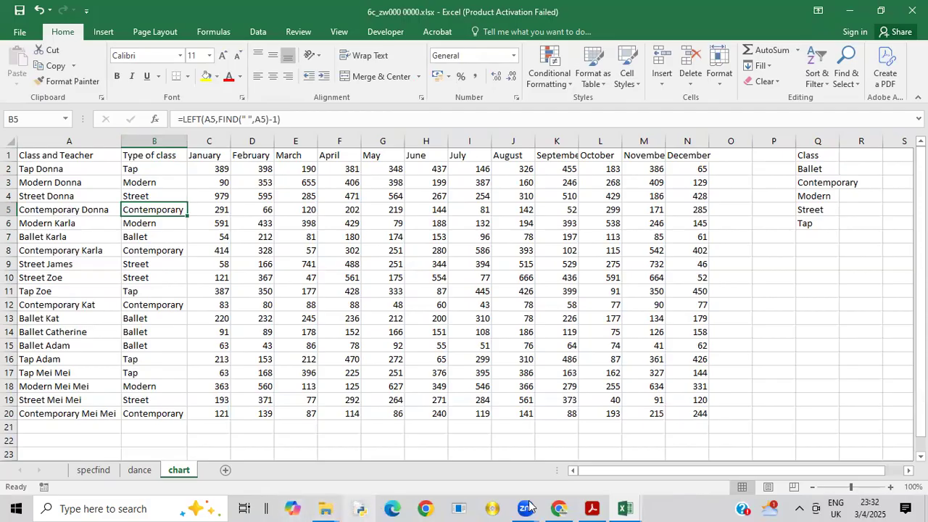
# Step: Switch to the exam paper PDF to read question 7's instructions for the chart worksheet, and return to the 6c_zw000 0000.xlsx workbook
pyautogui.moveTo(591, 506)
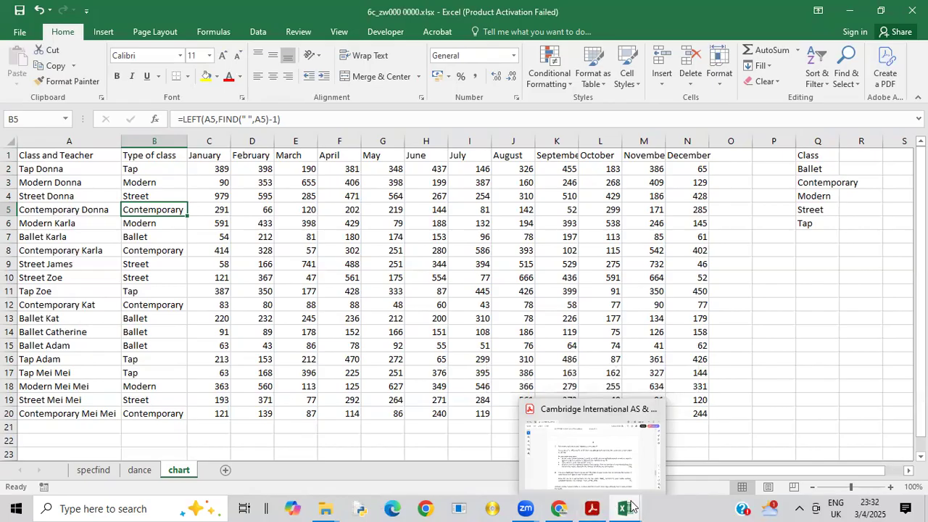
pyautogui.moveTo(627, 506)
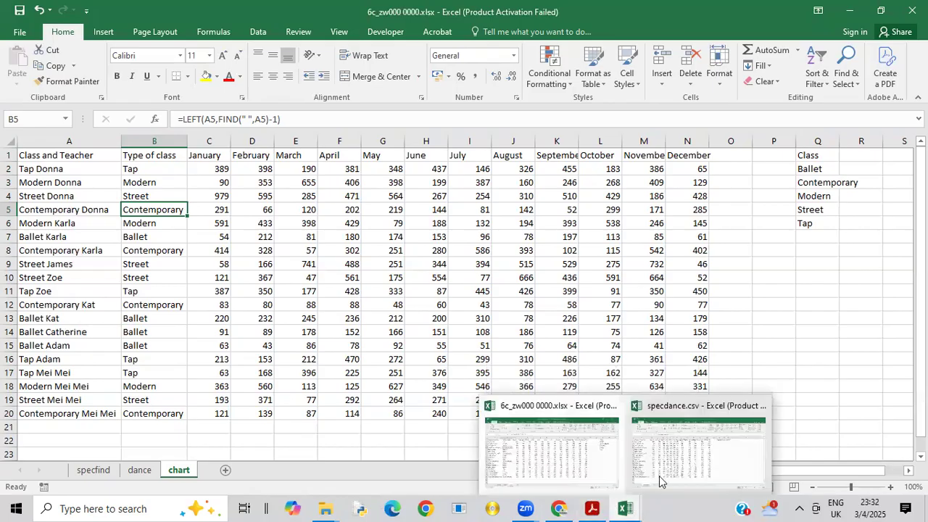
pyautogui.click(593, 507)
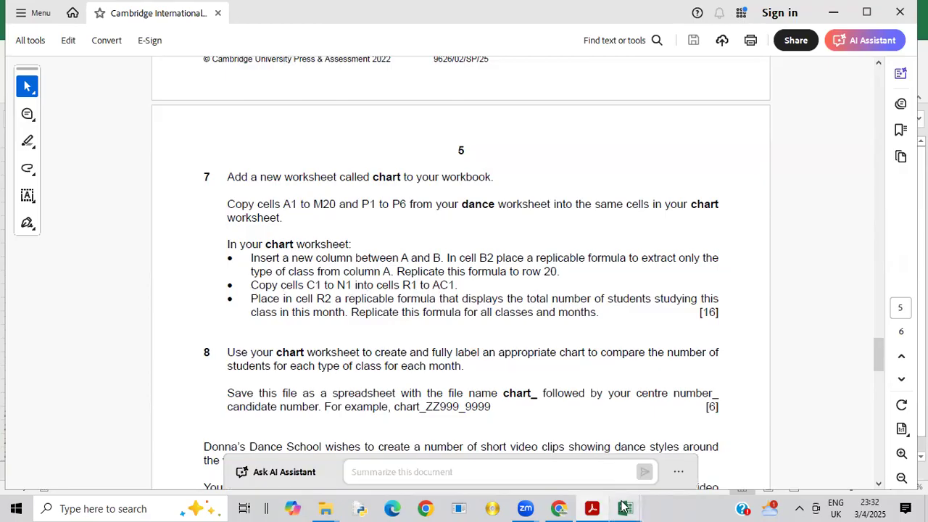
pyautogui.moveTo(623, 506)
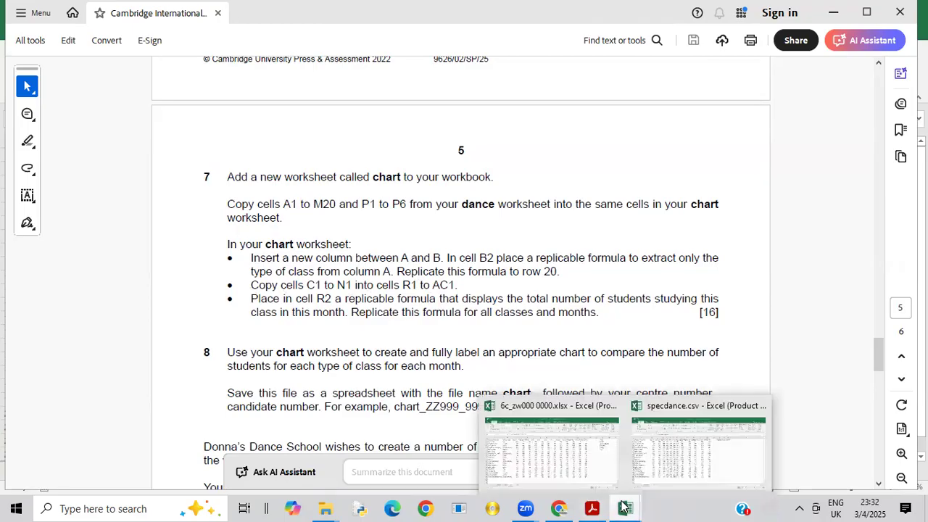
pyautogui.click(586, 451)
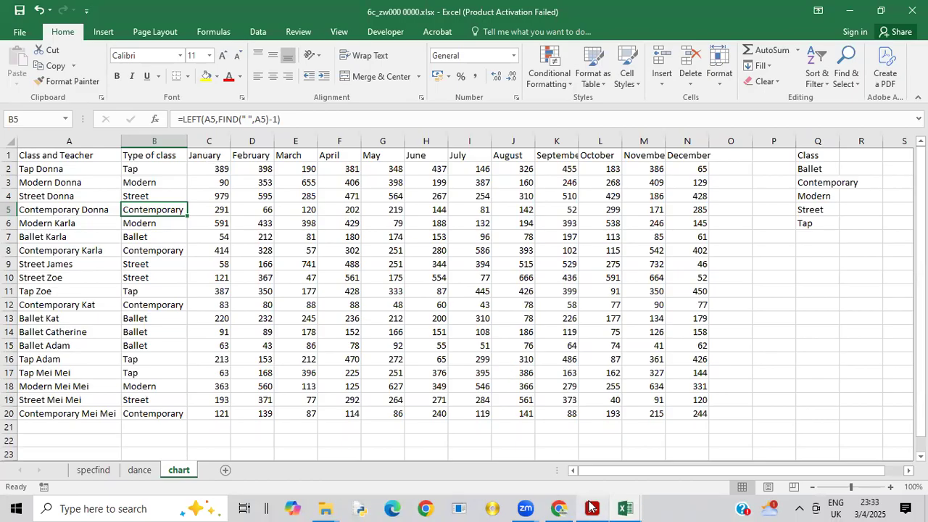
pyautogui.moveTo(591, 507)
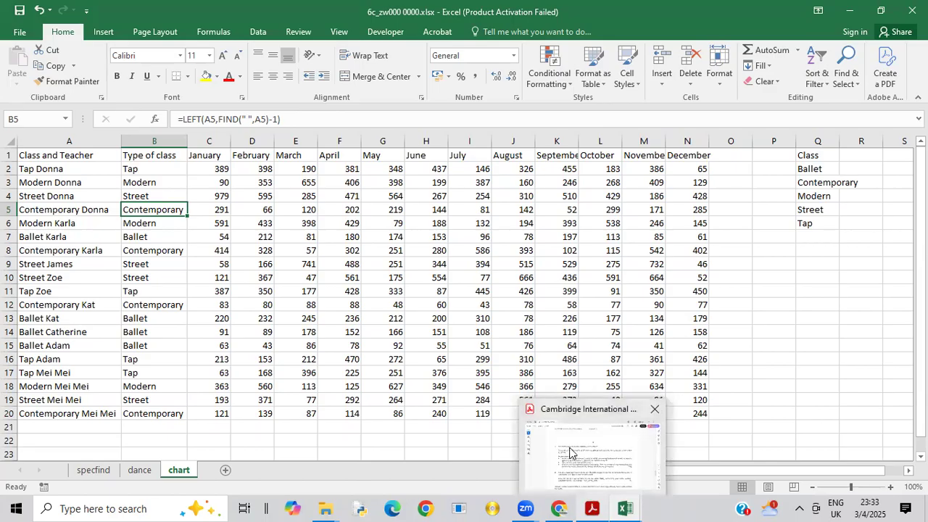
pyautogui.click(571, 453)
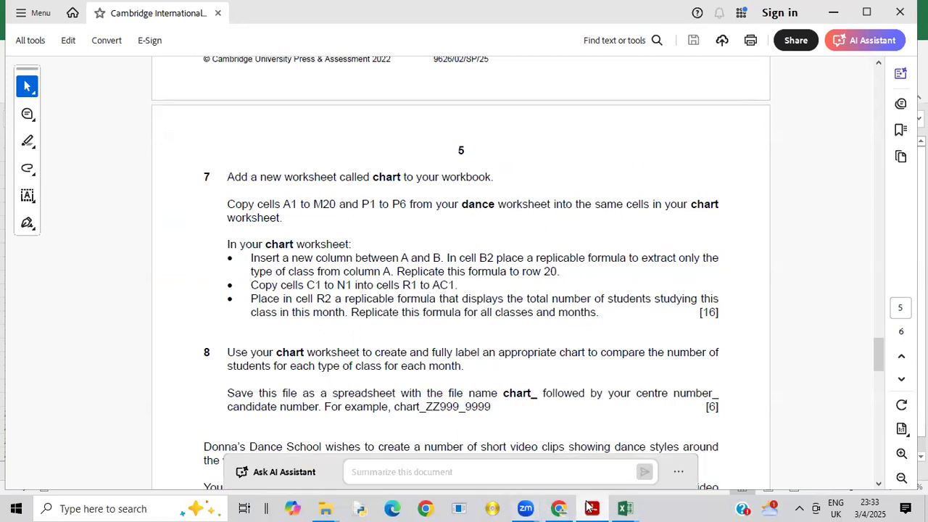
pyautogui.moveTo(623, 506)
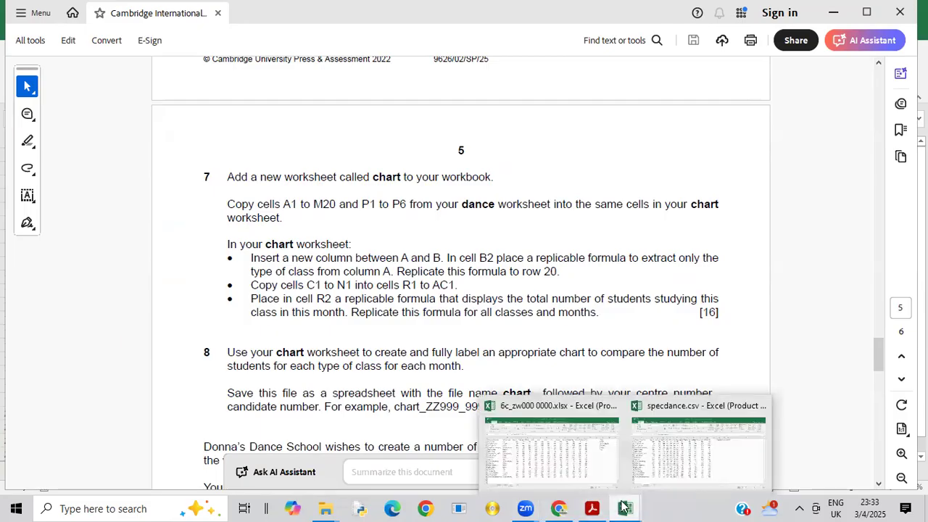
pyautogui.click(556, 453)
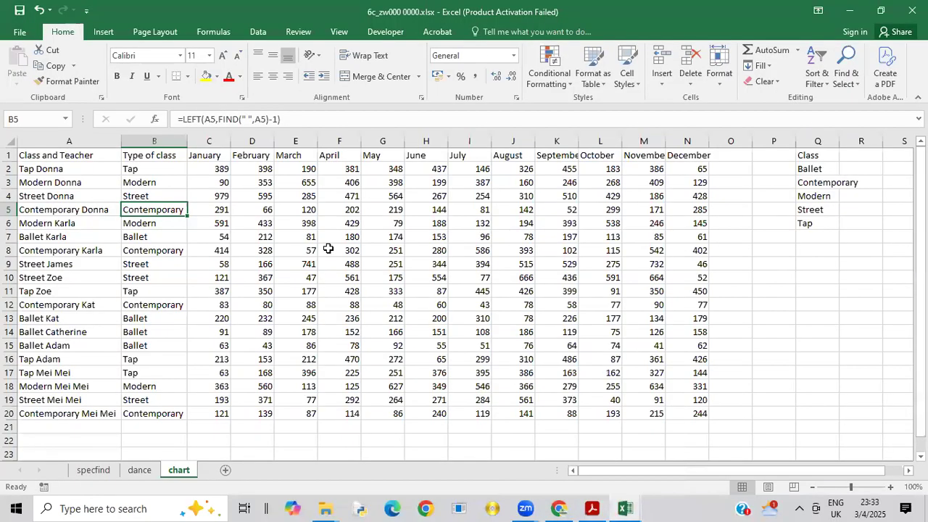
# Step: Copy the month headings in C1:N1 and paste them into R1:AC1
pyautogui.click(214, 152)
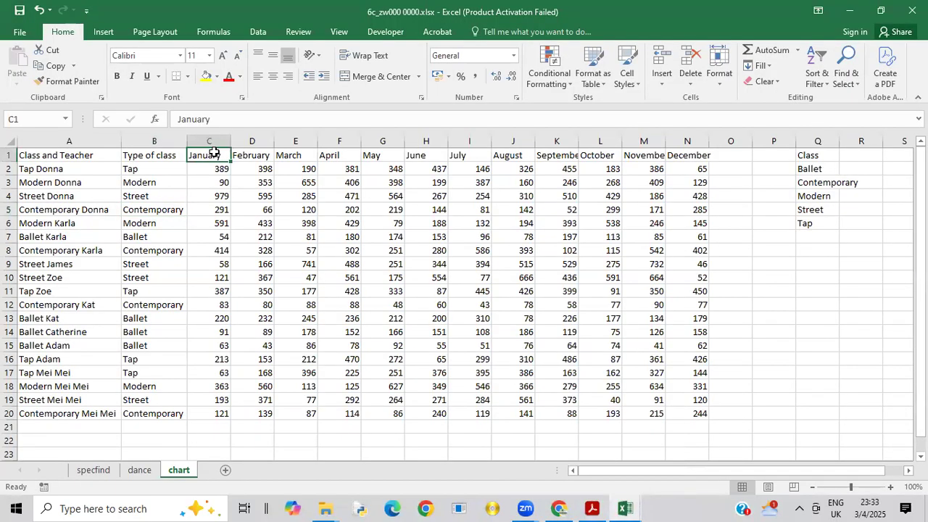
pyautogui.moveTo(214, 152); pyautogui.dragTo(706, 155)
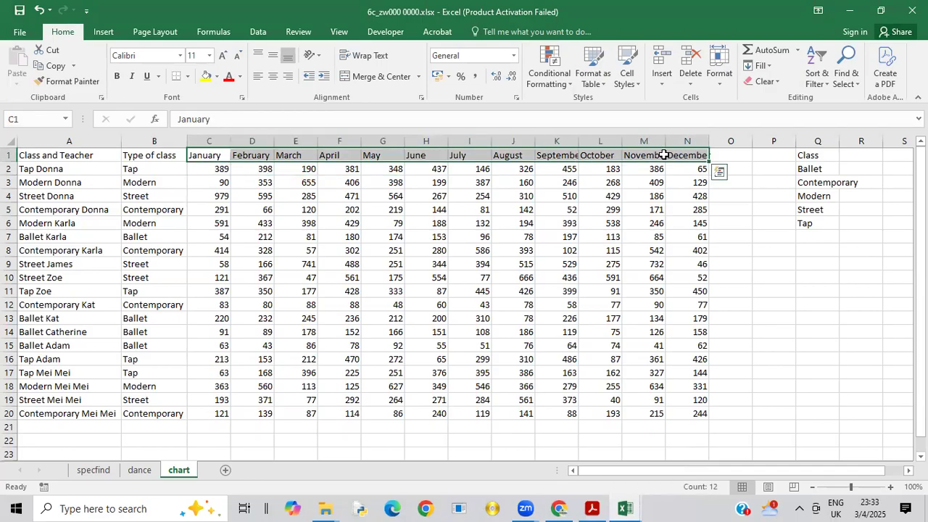
pyautogui.rightClick(666, 156)
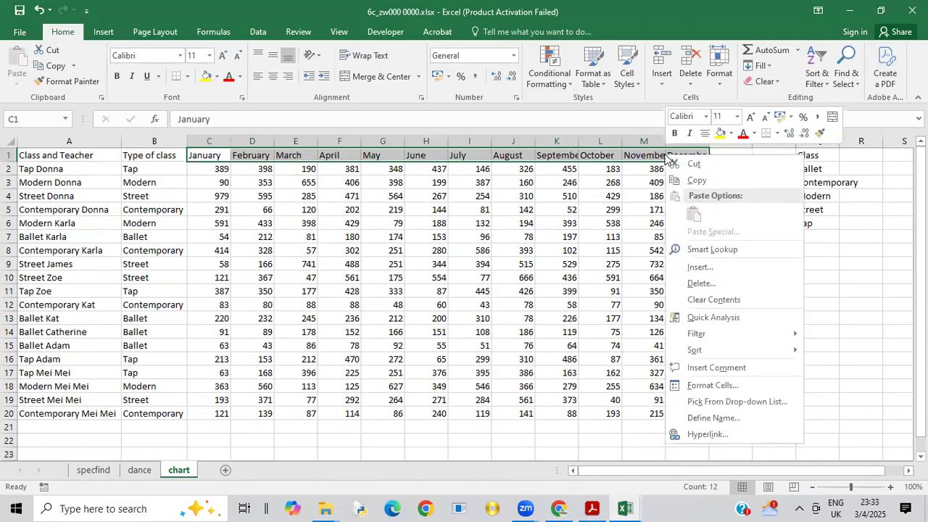
pyautogui.click(698, 182)
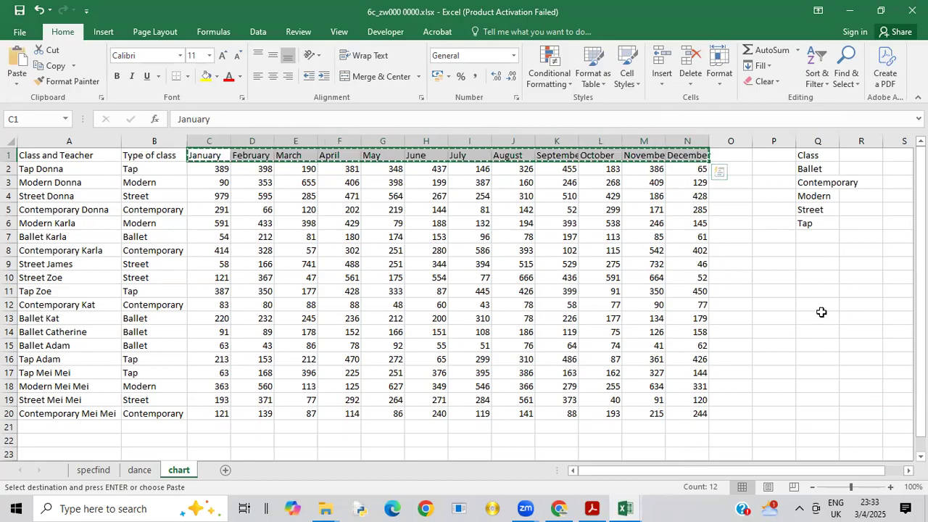
pyautogui.moveTo(683, 472); pyautogui.dragTo(758, 470)
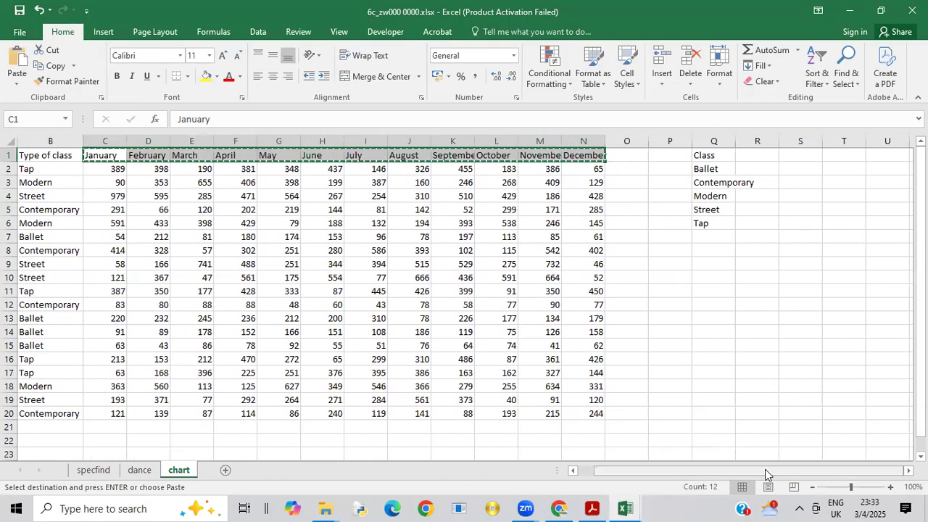
pyautogui.click(752, 155)
pyautogui.rightClick(752, 155)
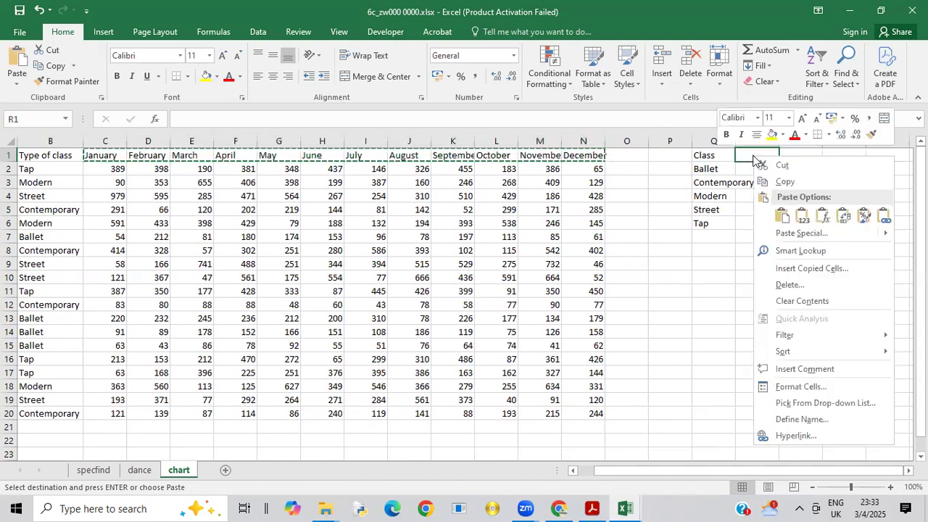
pyautogui.click(786, 220)
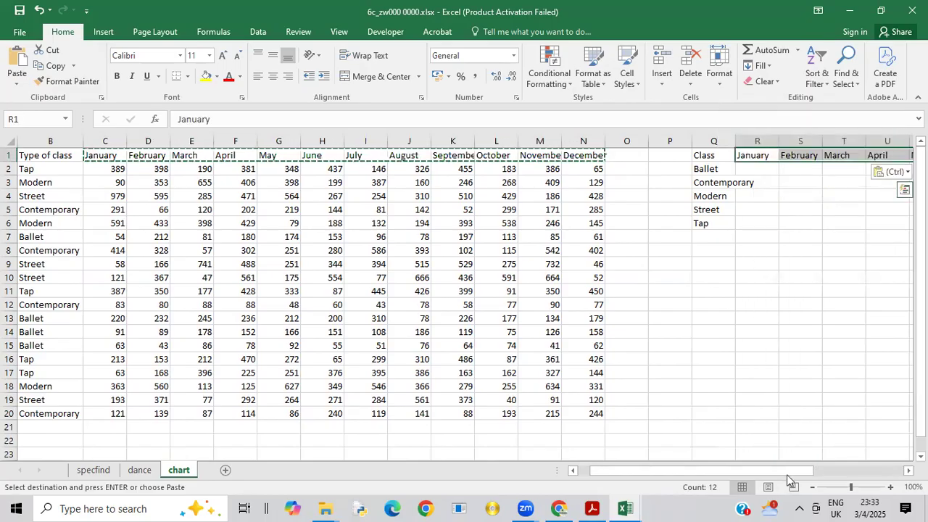
pyautogui.moveTo(787, 469); pyautogui.dragTo(887, 448)
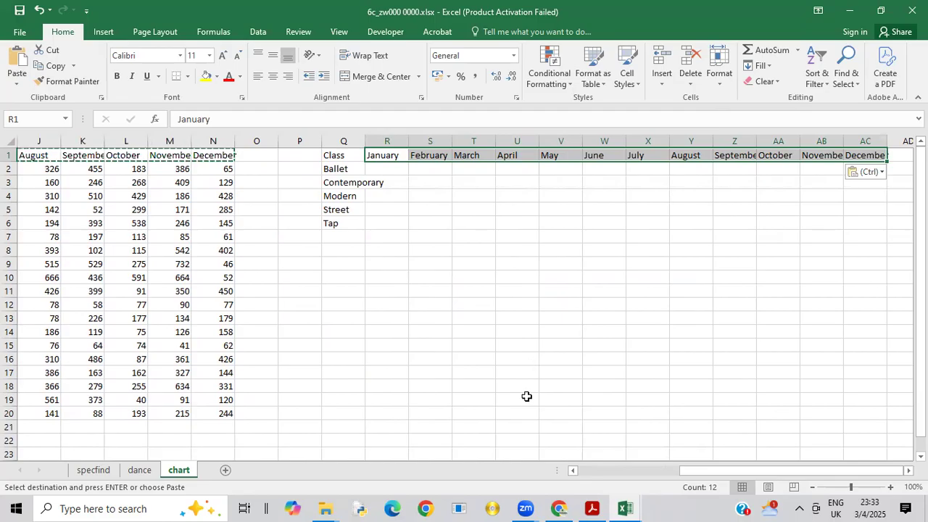
# Step: Check question 7's instruction for cell R2 in the exam paper PDF, and fit column Q's width to its contents back in the workbook
pyautogui.click(593, 508)
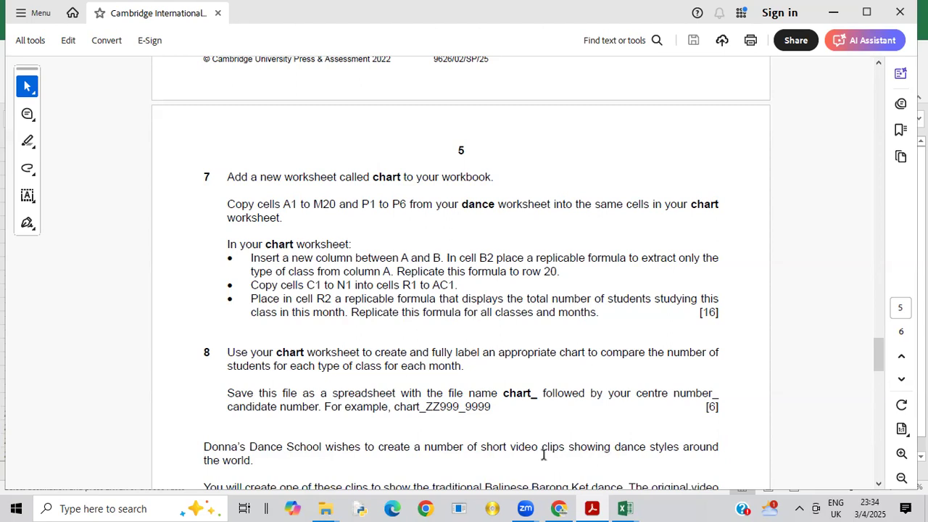
pyautogui.moveTo(625, 507)
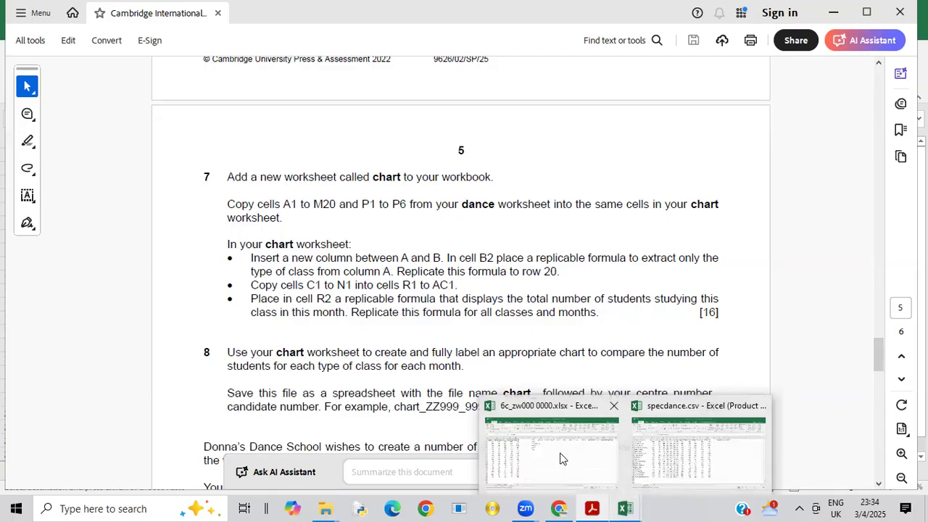
pyautogui.click(560, 457)
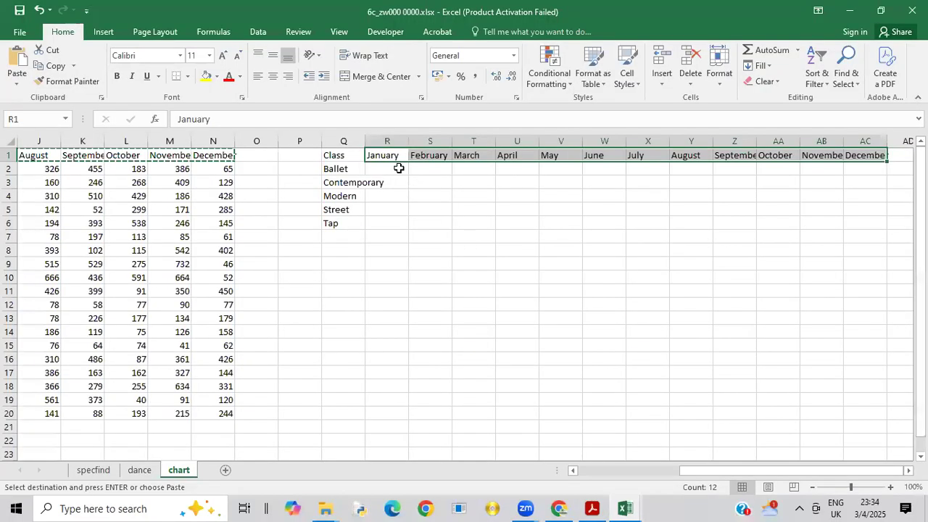
pyautogui.doubleClick(366, 142)
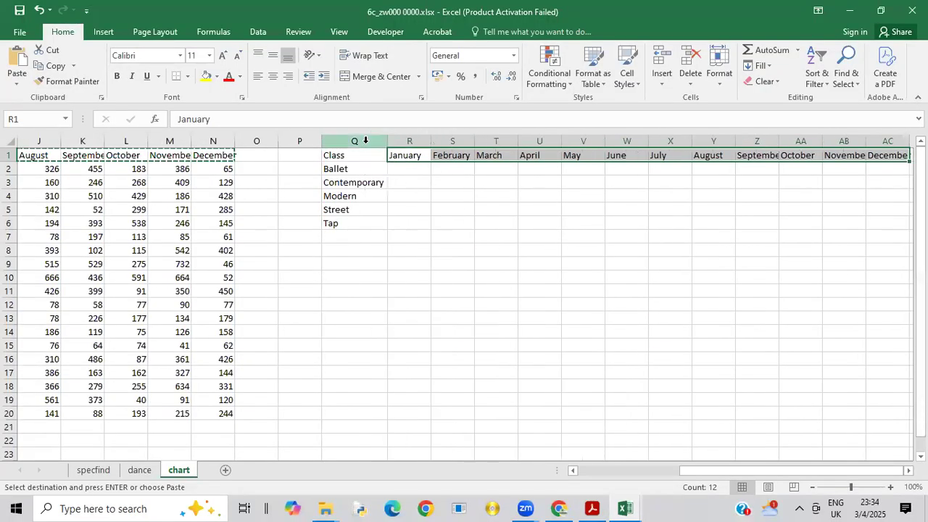
# Step: Start a formula in cell R2 with the SUMIF function
pyautogui.click(403, 168)
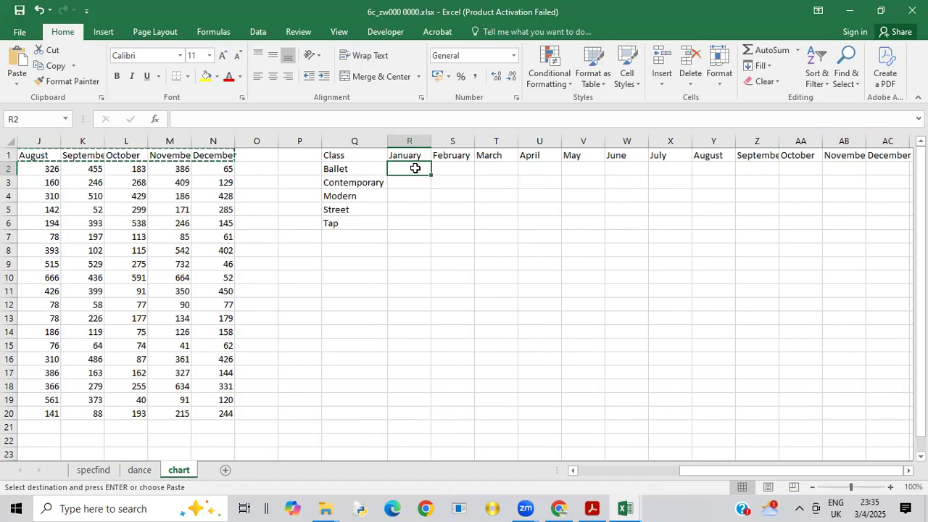
pyautogui.write('=')
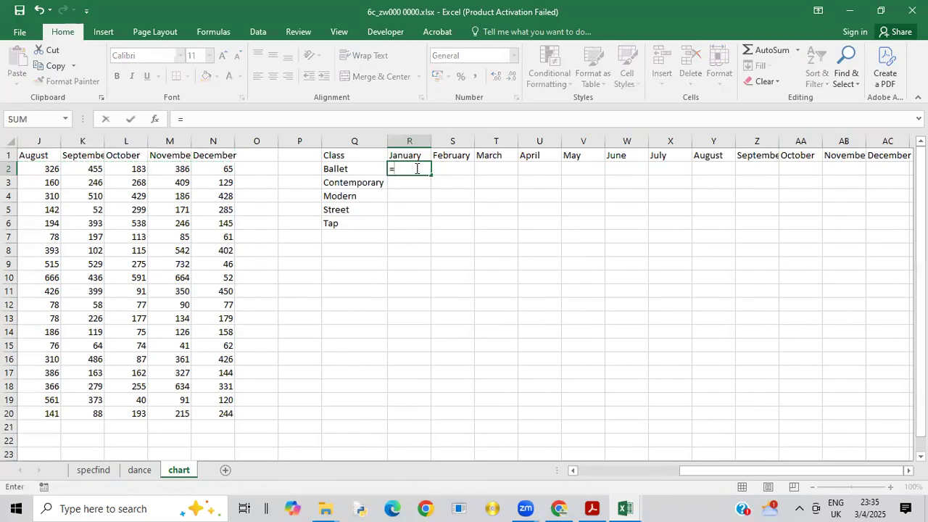
pyautogui.write('sum')
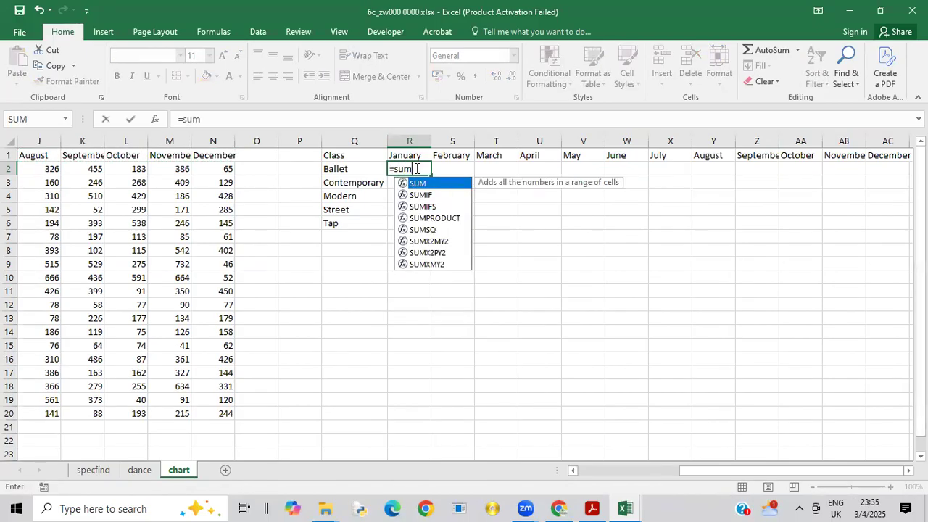
pyautogui.doubleClick(421, 194)
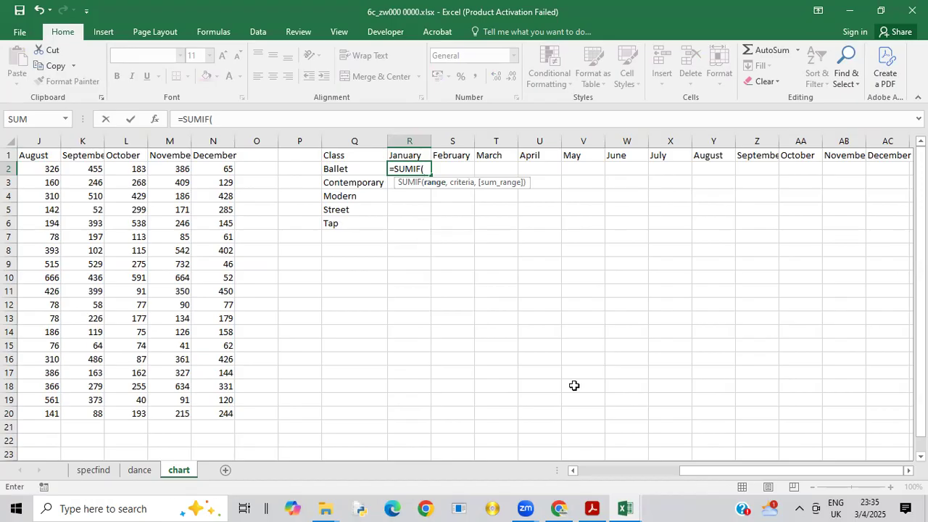
# Step: Set B2:B20 in the Type of class column as the SUMIF range and move on to the criteria argument
pyautogui.moveTo(701, 475); pyautogui.dragTo(599, 475)
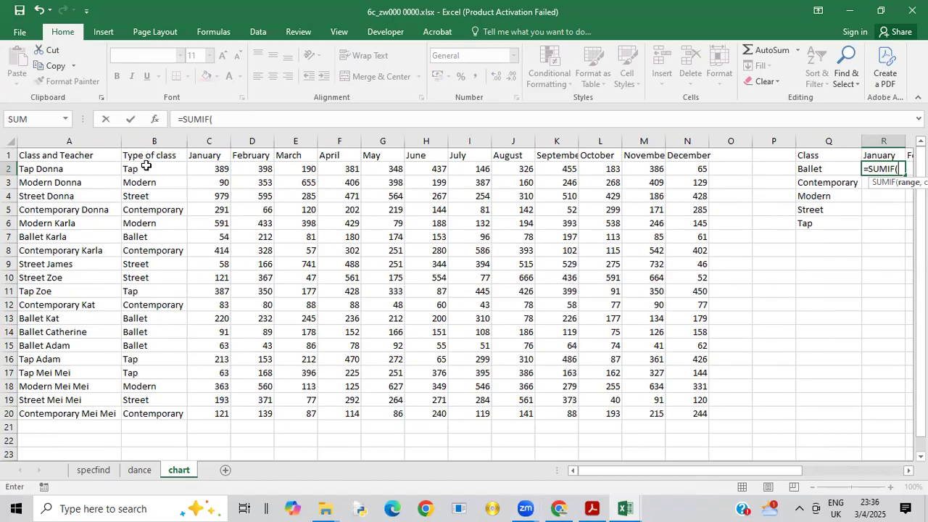
pyautogui.moveTo(146, 167); pyautogui.dragTo(183, 388)
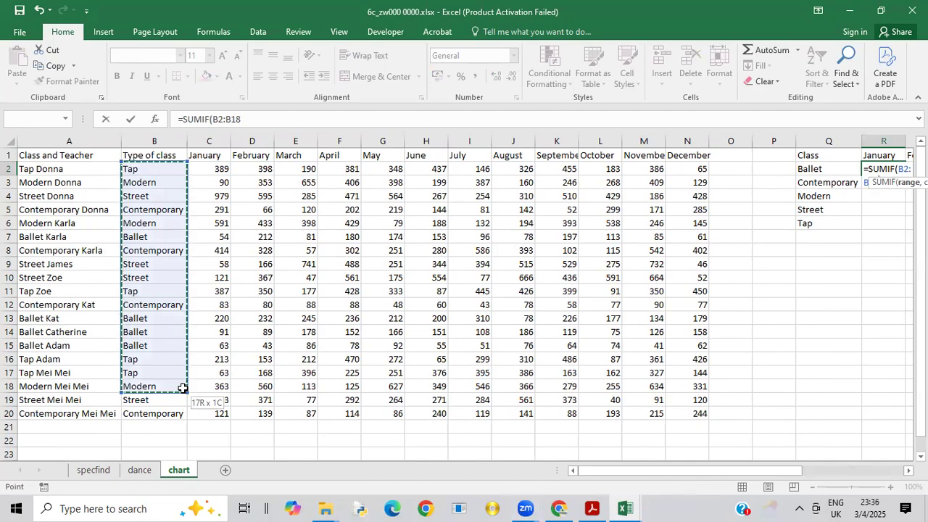
pyautogui.moveTo(183, 389); pyautogui.dragTo(183, 424)
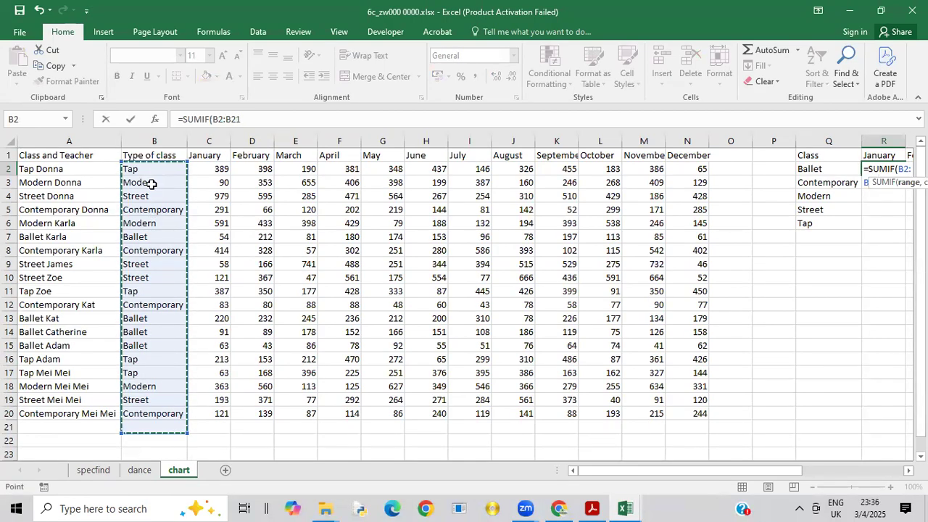
pyautogui.moveTo(151, 170); pyautogui.dragTo(179, 414)
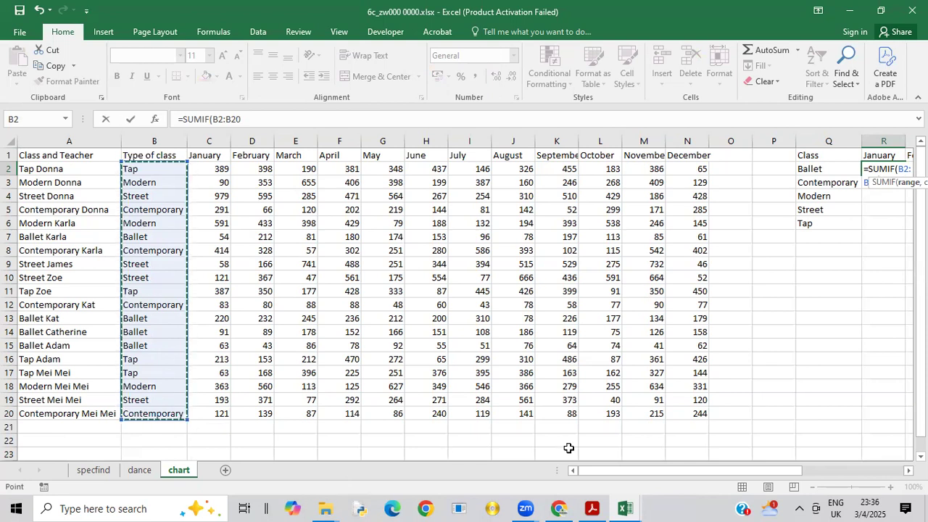
pyautogui.moveTo(604, 470); pyautogui.dragTo(615, 472)
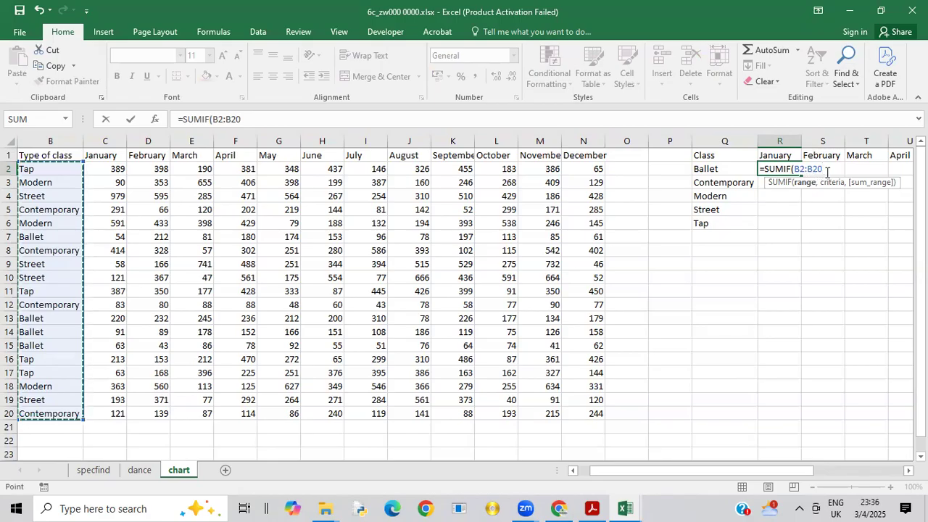
pyautogui.write(',')
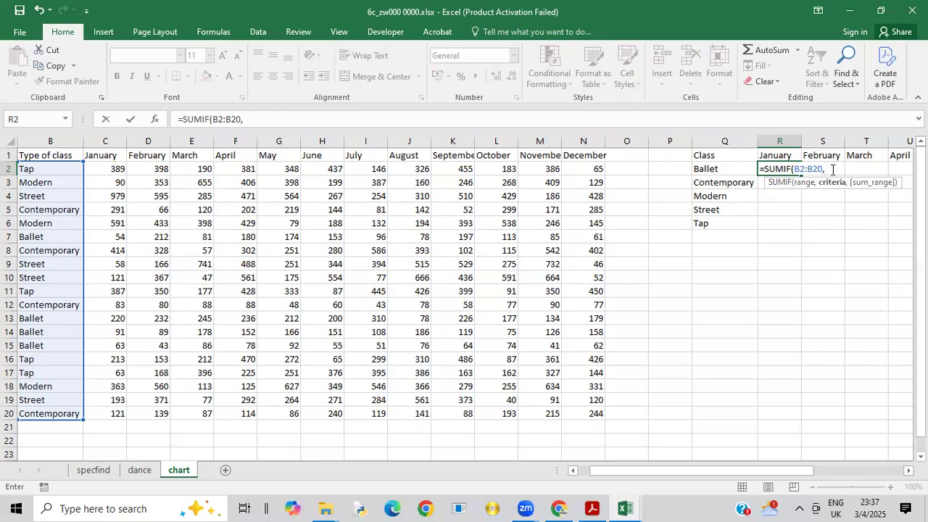
# Step: Set Q2 as the SUMIF criteria and C2:C20 in the January column as the sum range, closing the formula
pyautogui.click(724, 168)
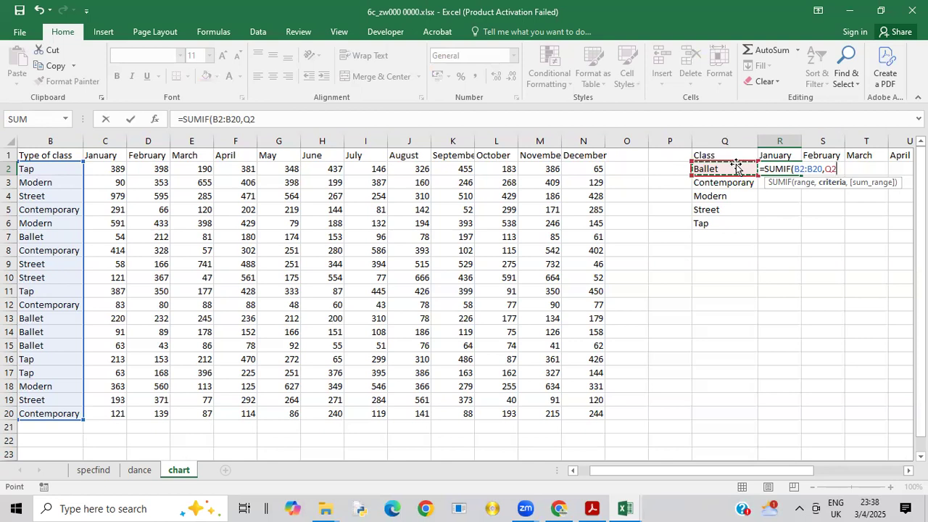
pyautogui.write(',')
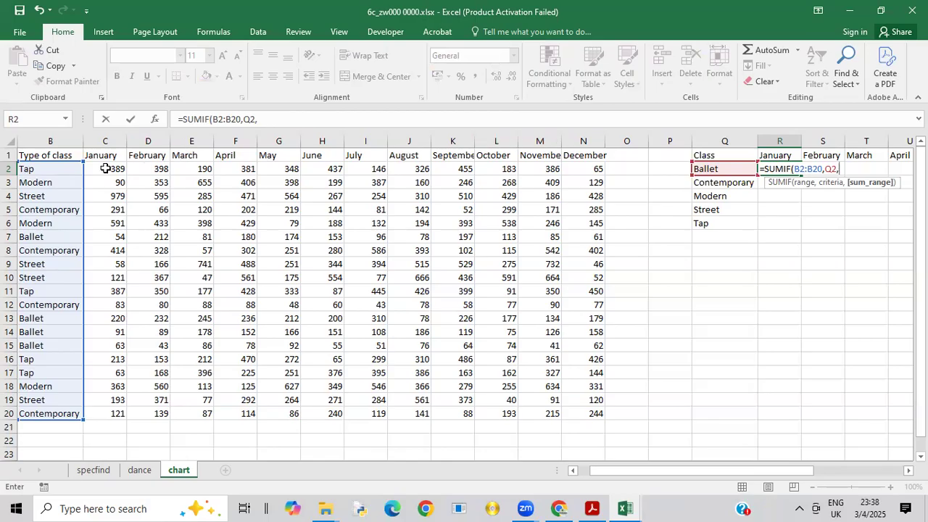
pyautogui.moveTo(106, 168); pyautogui.dragTo(125, 413)
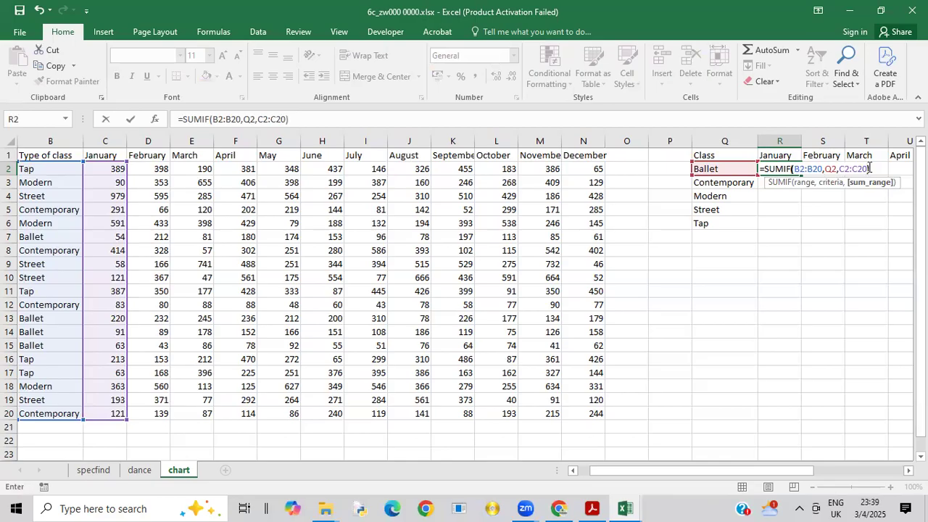
# Step: Make the SUMIF range in R2's formula fully absolute as $B$2:$B$20
pyautogui.click(796, 169)
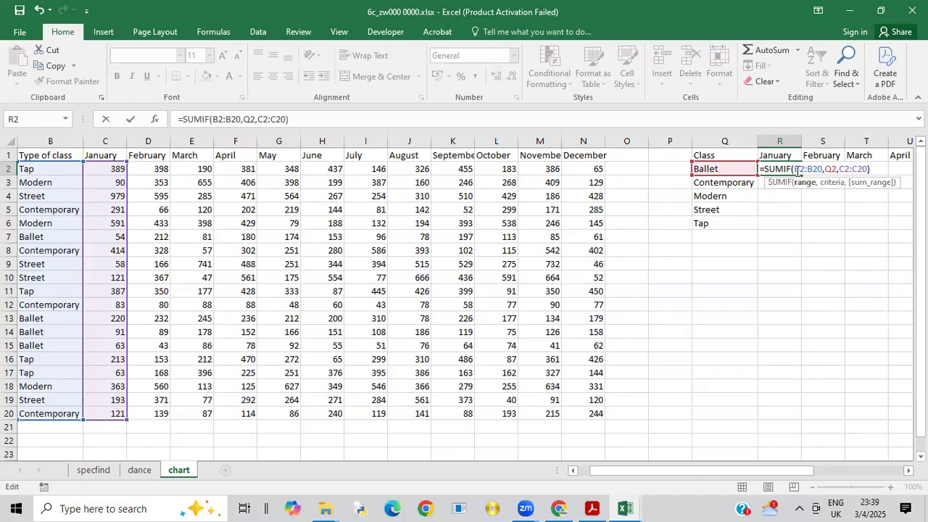
pyautogui.write('$B')
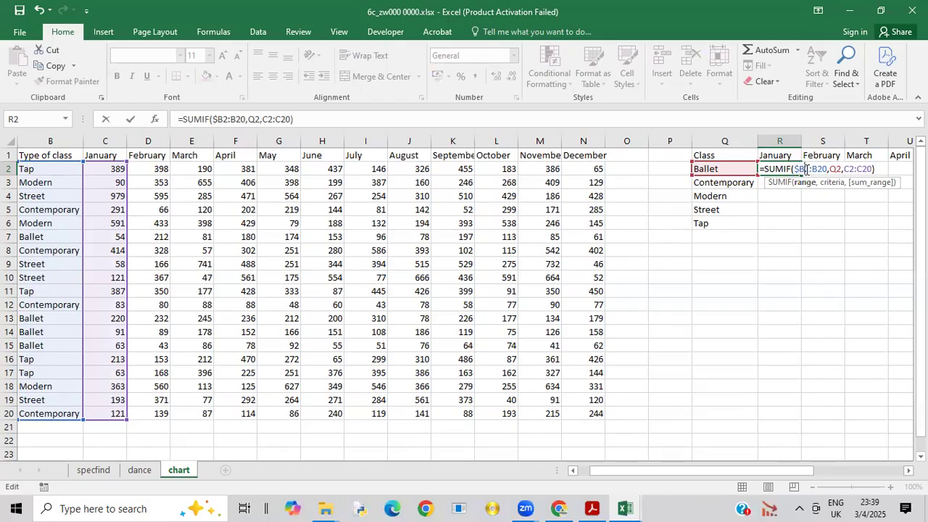
pyautogui.write('"')
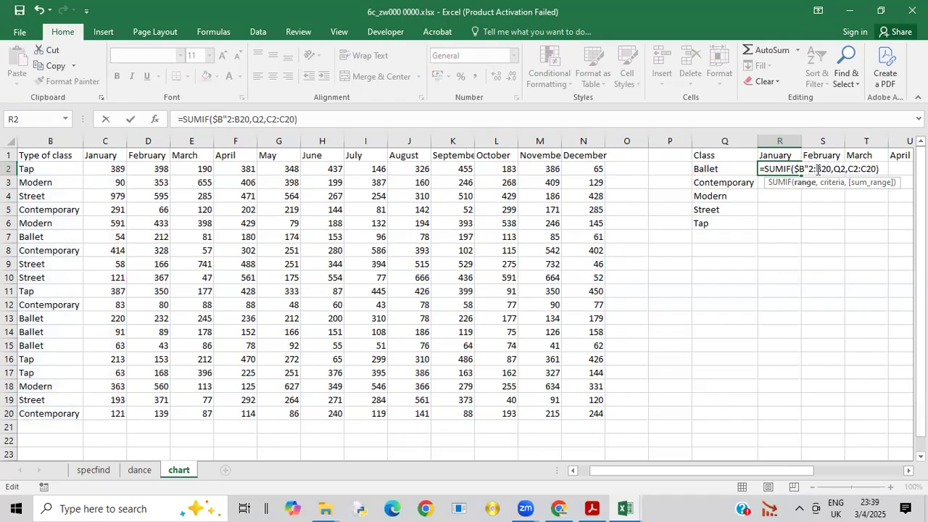
pyautogui.press('BackSpace')
pyautogui.write('$')
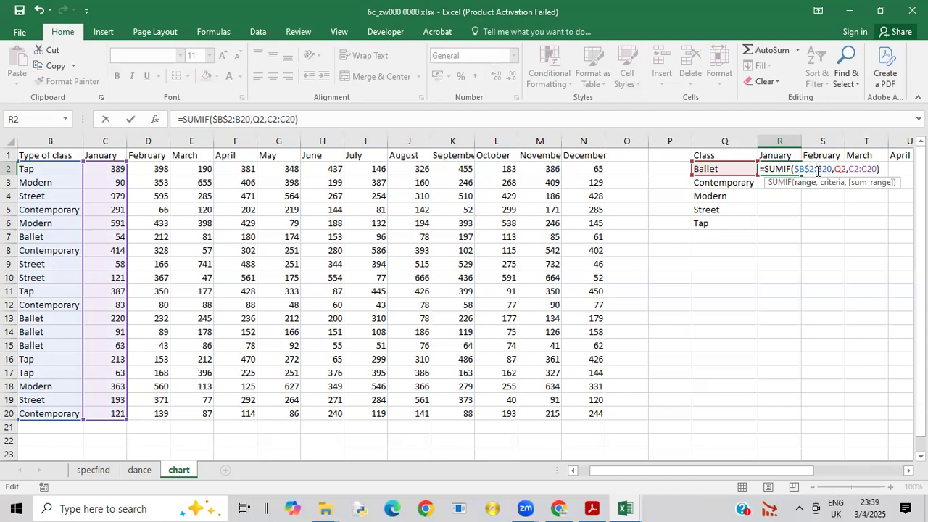
pyautogui.click(818, 171)
pyautogui.write('$')
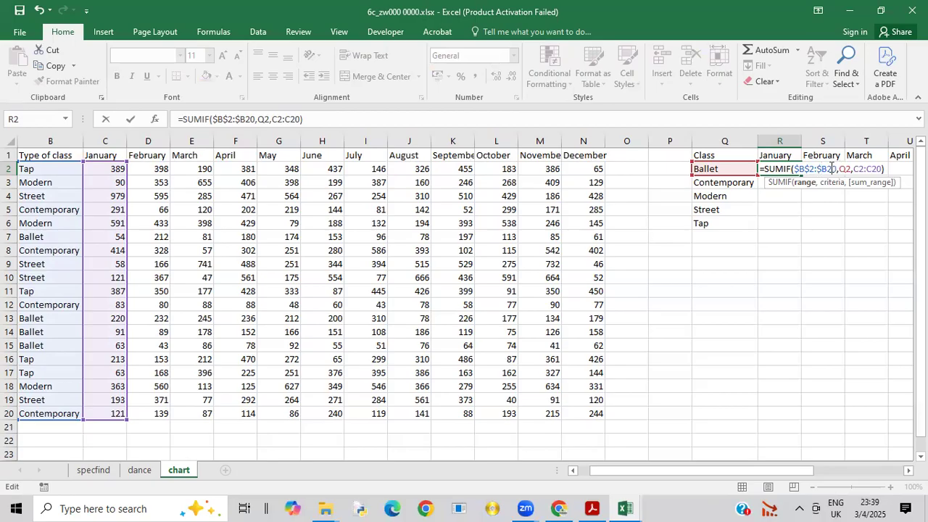
pyautogui.click(828, 169)
pyautogui.write('$')
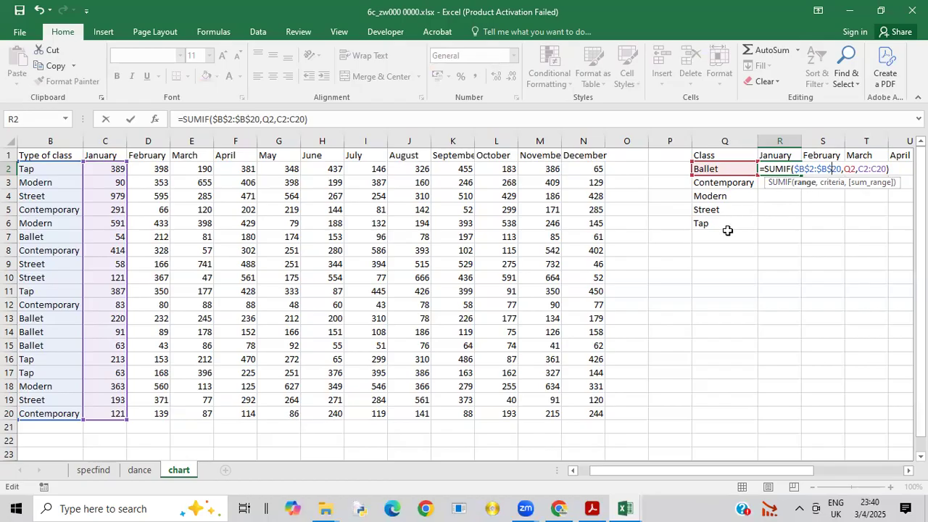
# Step: Change the SUMIF criteria to $Q2 and the sum range to C$2:C$20, and enter the formula in R2
pyautogui.click(844, 170)
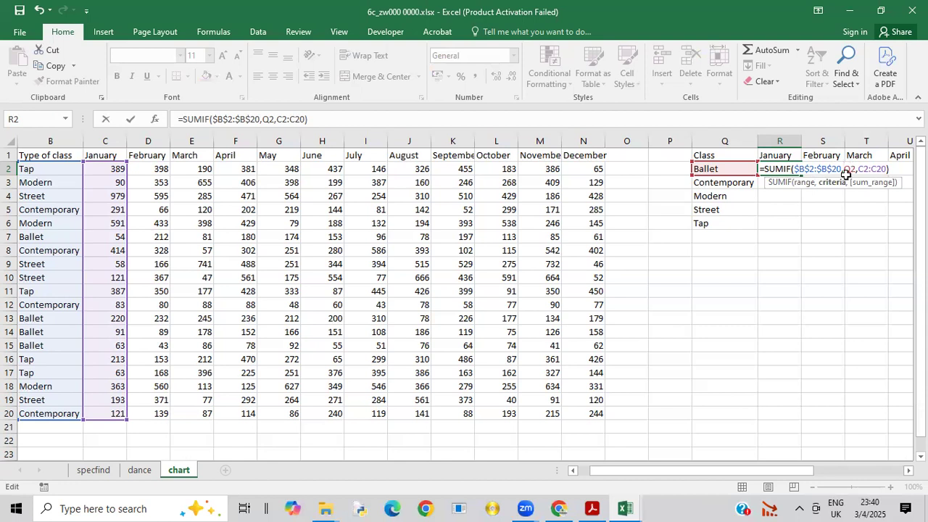
pyautogui.write('$')
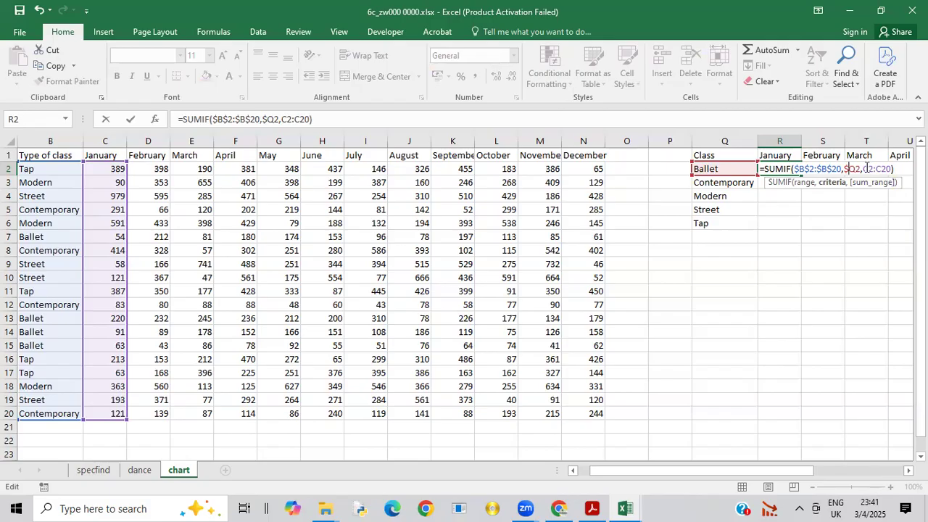
pyautogui.click(870, 169)
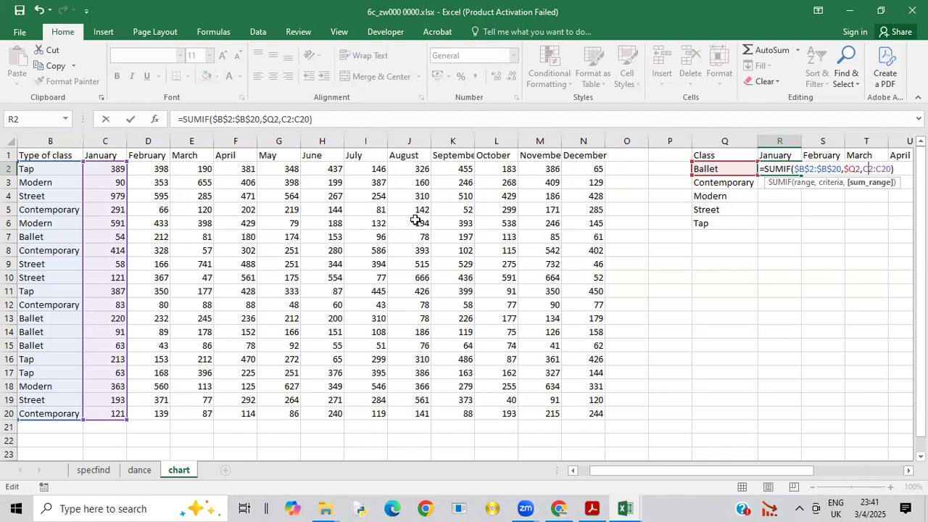
pyautogui.write('$B')
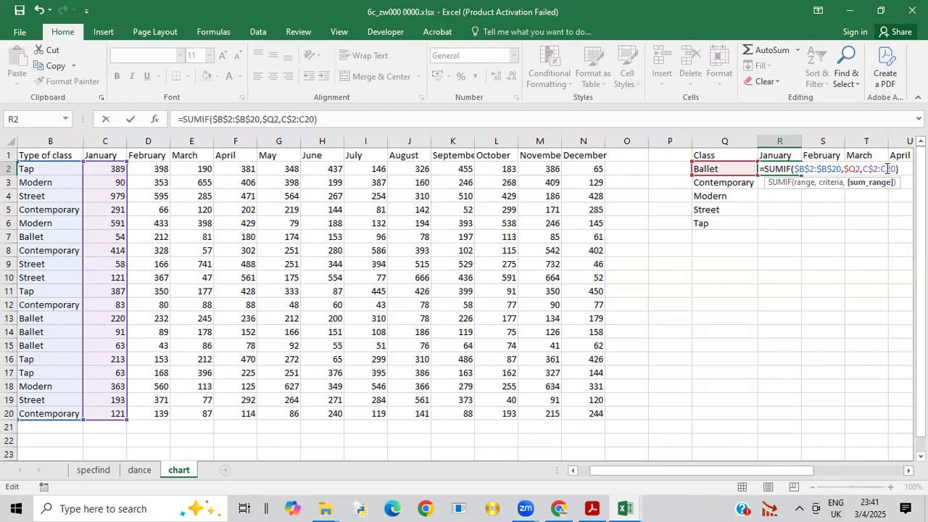
pyautogui.write('$')
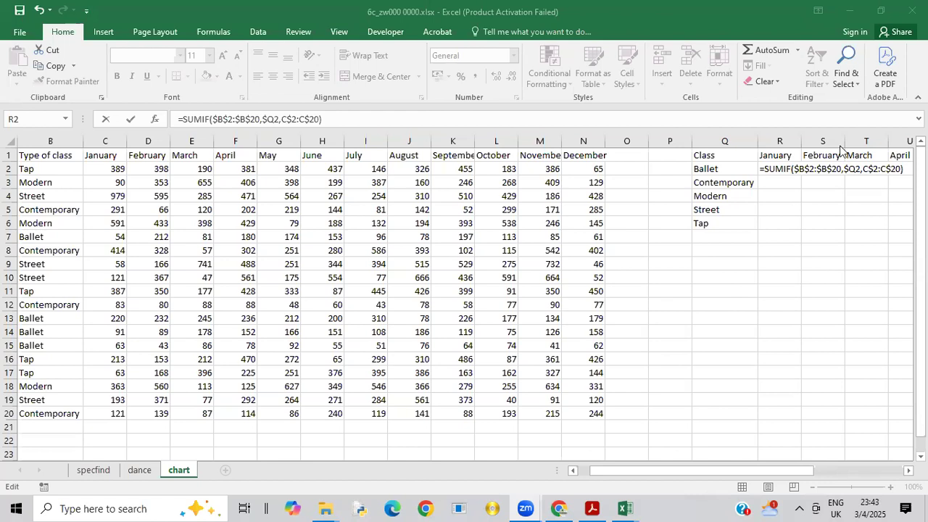
pyautogui.click(785, 171)
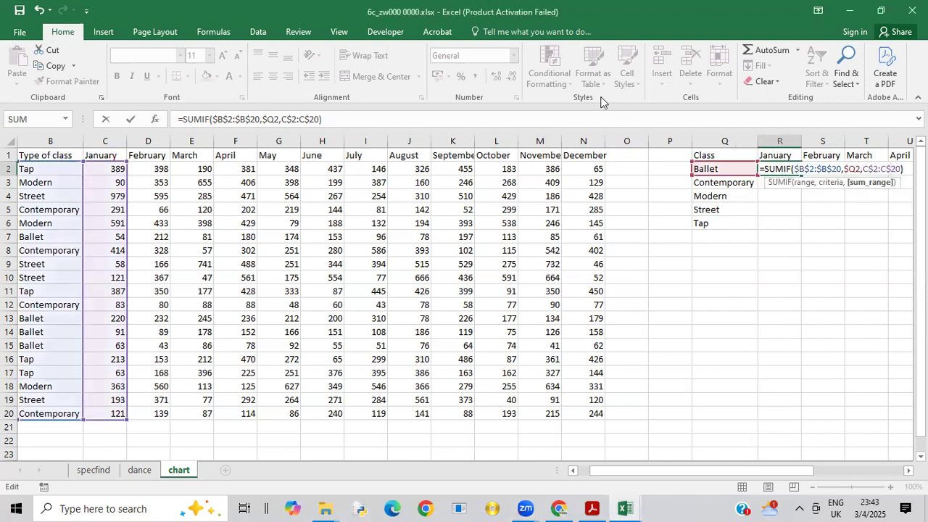
pyautogui.click(601, 115)
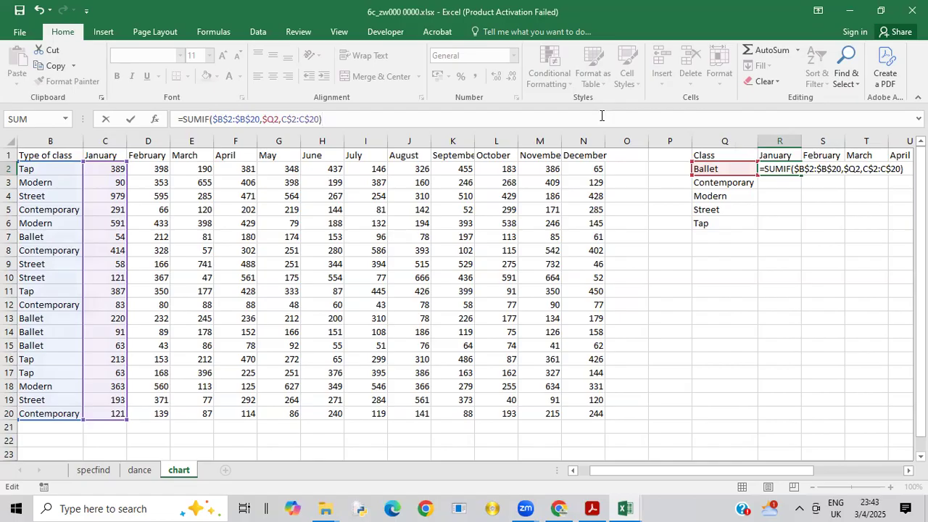
pyautogui.press('Return')
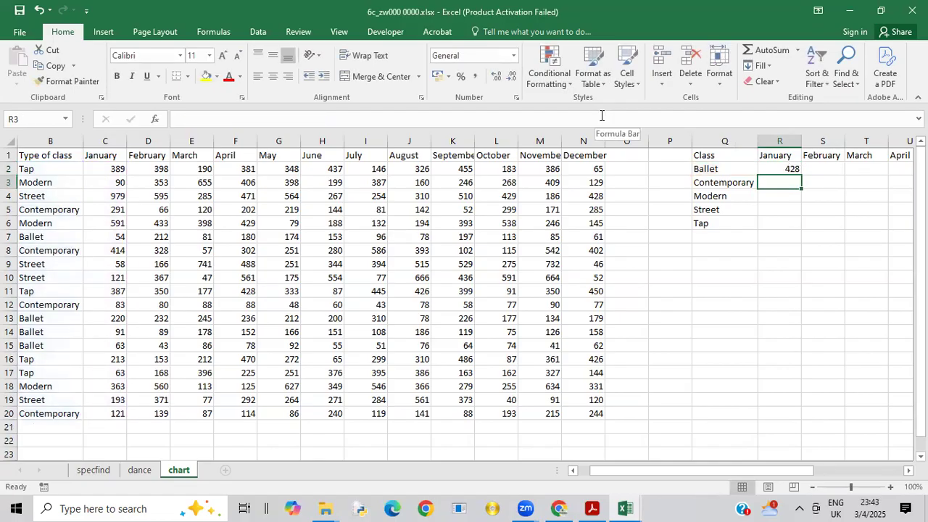
# Step: Replicate the R2 formula down to R6 for all classes and across to AC6 for all months
pyautogui.click(794, 166)
pyautogui.moveTo(801, 176); pyautogui.dragTo(799, 233)
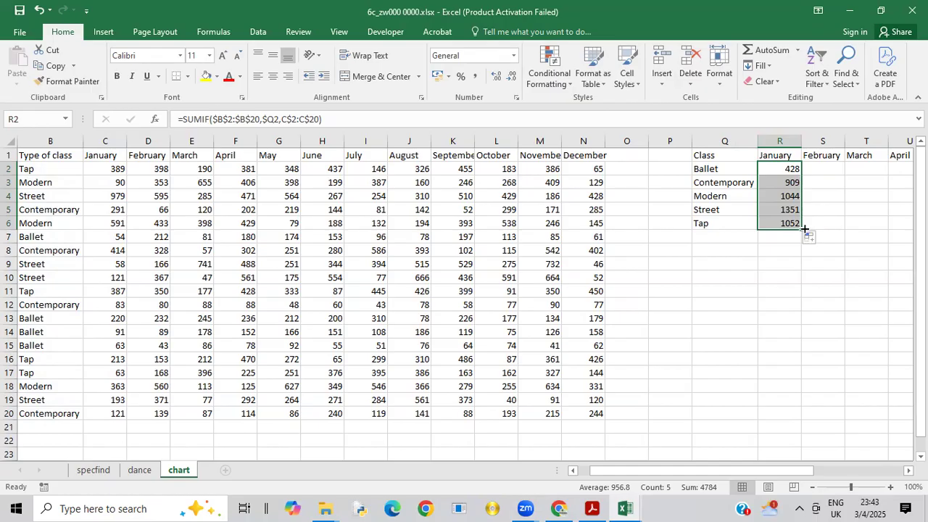
pyautogui.moveTo(804, 229); pyautogui.dragTo(872, 236)
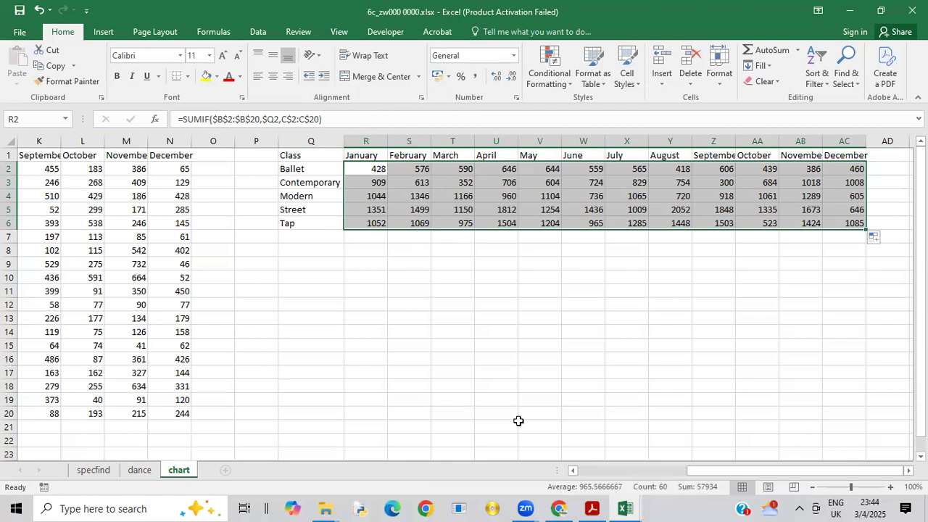
# Step: Switch to the exam paper PDF and read question 8's instructions for creating the chart and saving the file
pyautogui.click(591, 508)
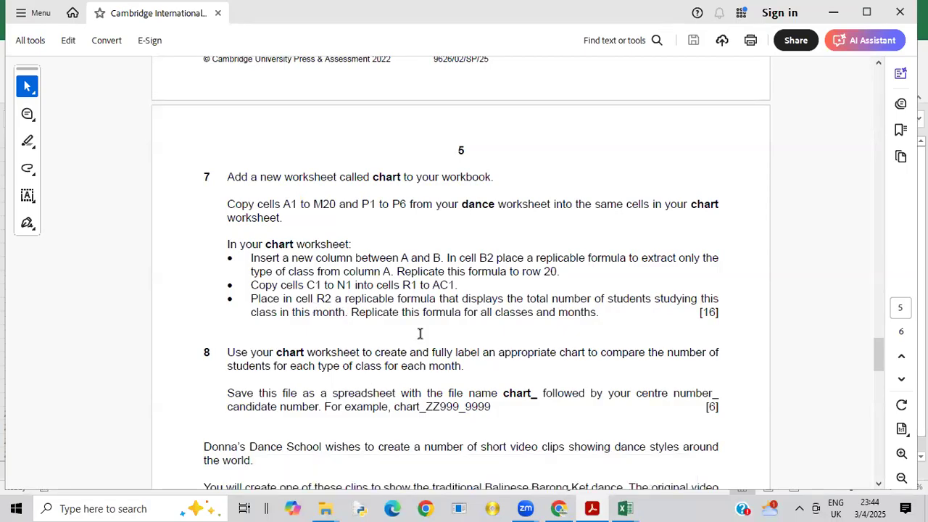
pyautogui.moveTo(882, 360)
pyautogui.mouseDown()
pyautogui.moveTo(886, 383)
pyautogui.moveTo(878, 366)
pyautogui.mouseUp()
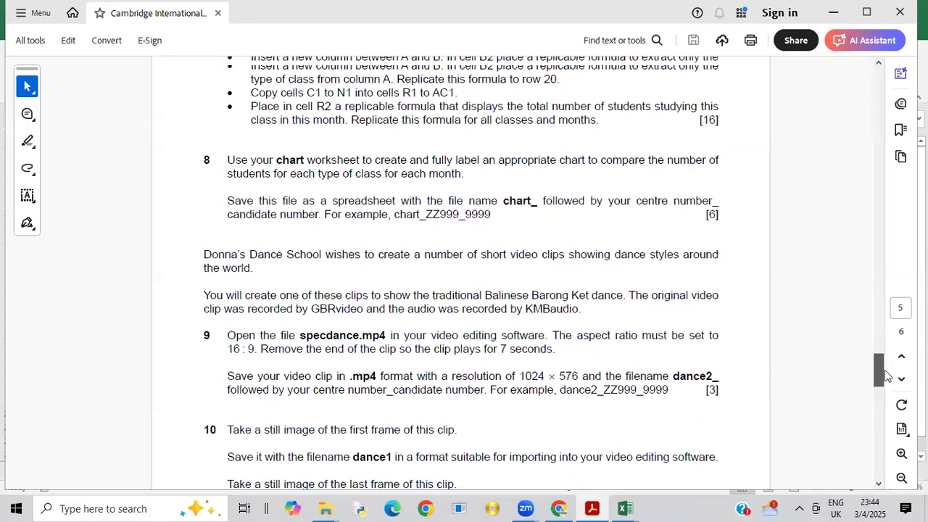
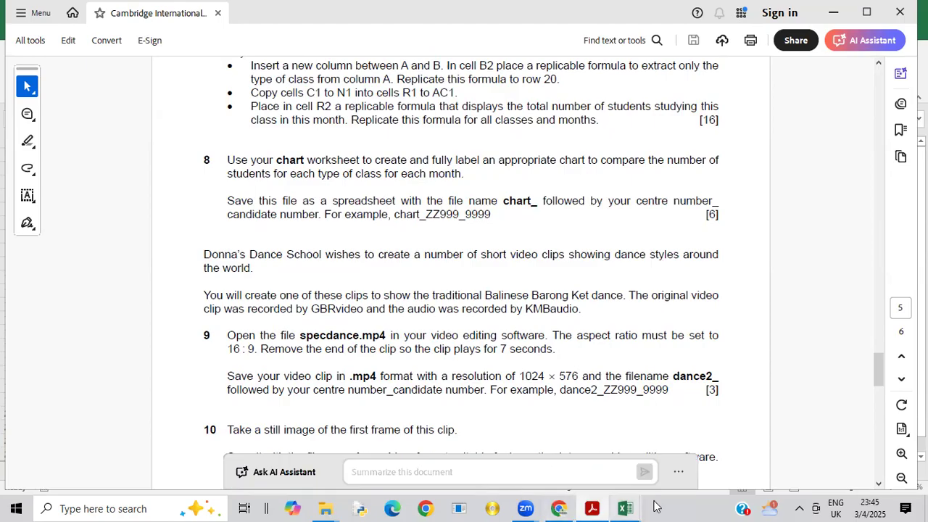
# Step: Switch back to the chart worksheet in the 6c_zw000 0000.xlsx workbook
pyautogui.moveTo(632, 506)
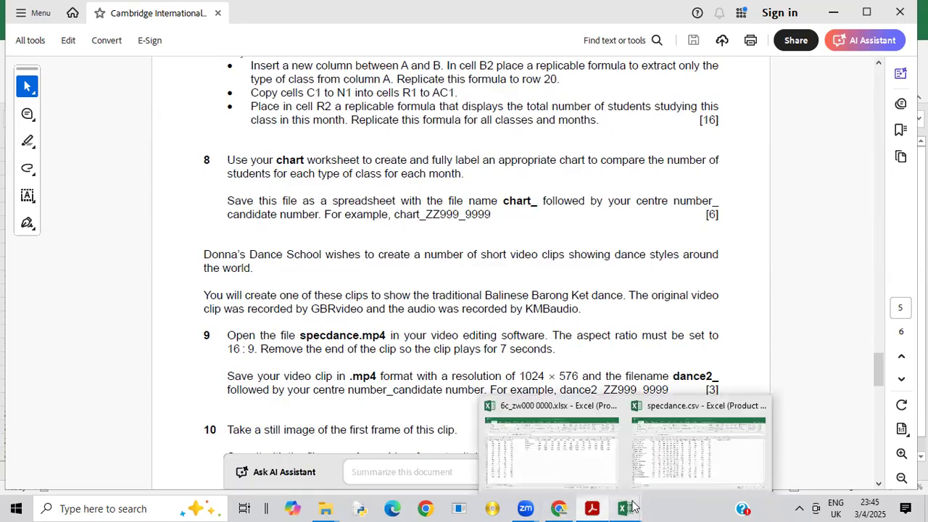
pyautogui.click(571, 445)
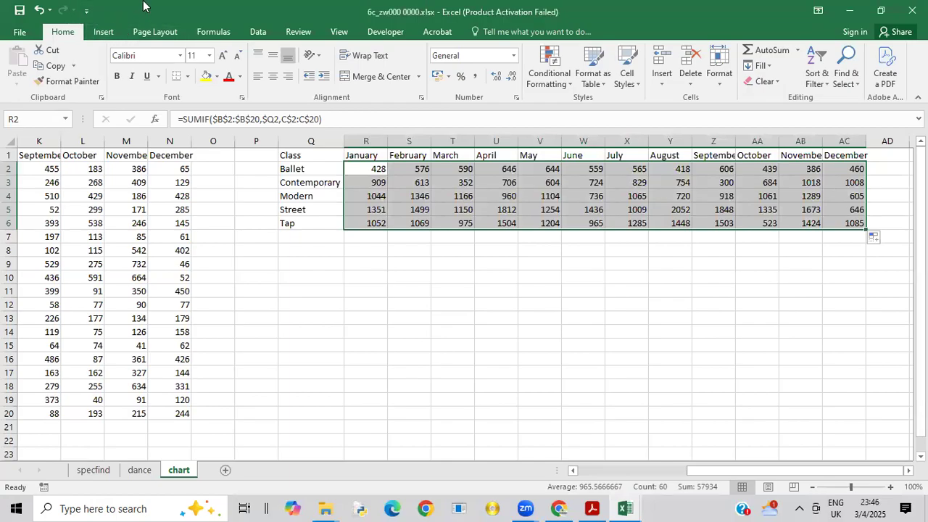
# Step: Try inserting a recommended line chart from the totals in R2:AC6 only, and delete it
pyautogui.click(105, 32)
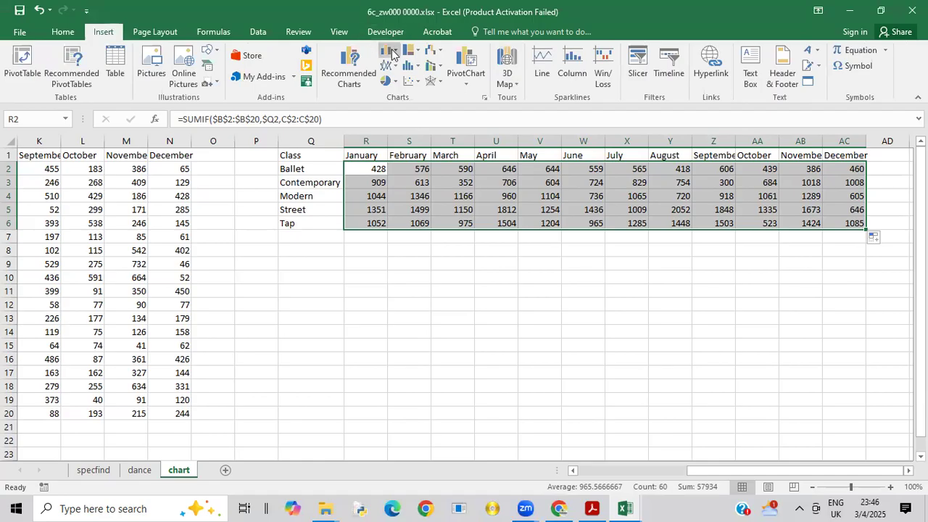
pyautogui.click(395, 57)
pyautogui.click(371, 86)
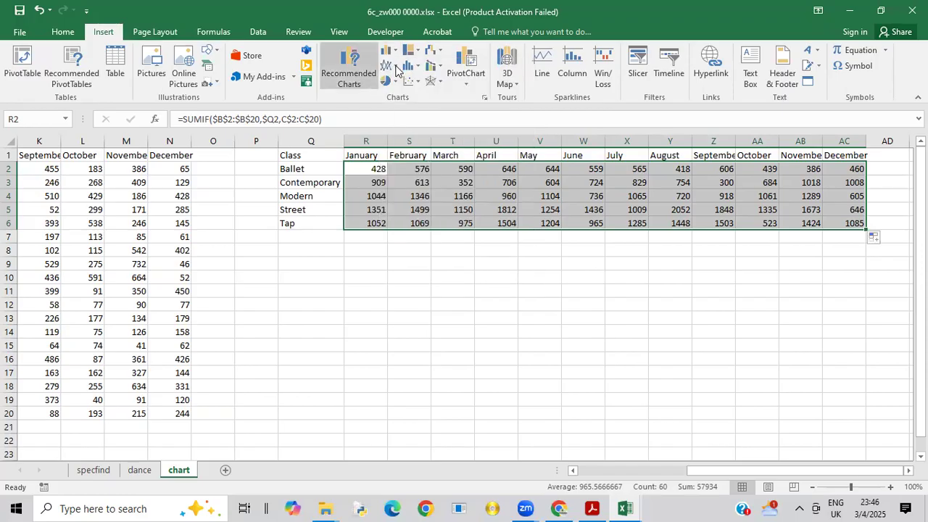
pyautogui.click(395, 65)
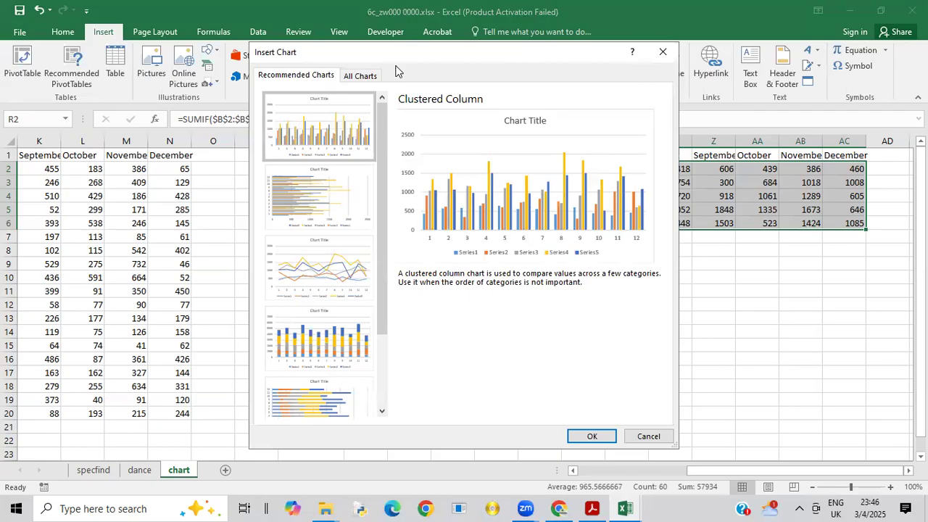
pyautogui.click(319, 269)
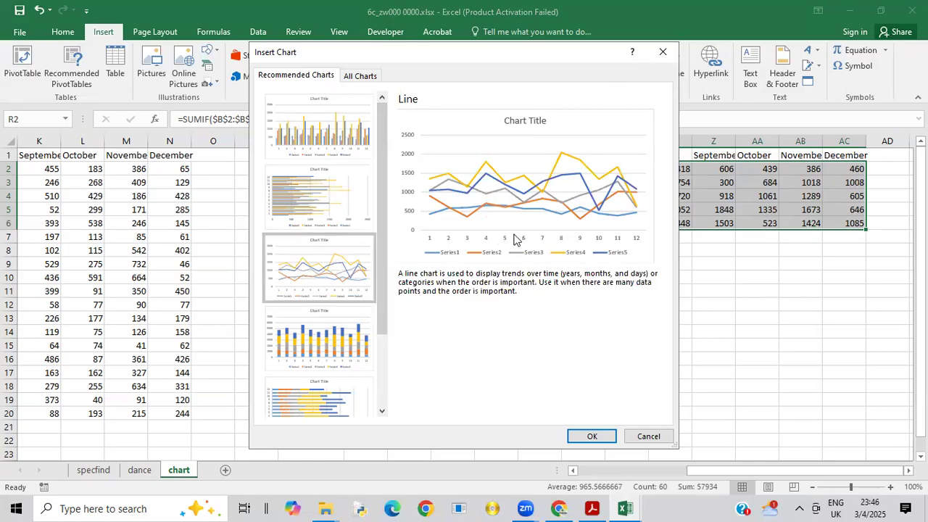
pyautogui.click(592, 437)
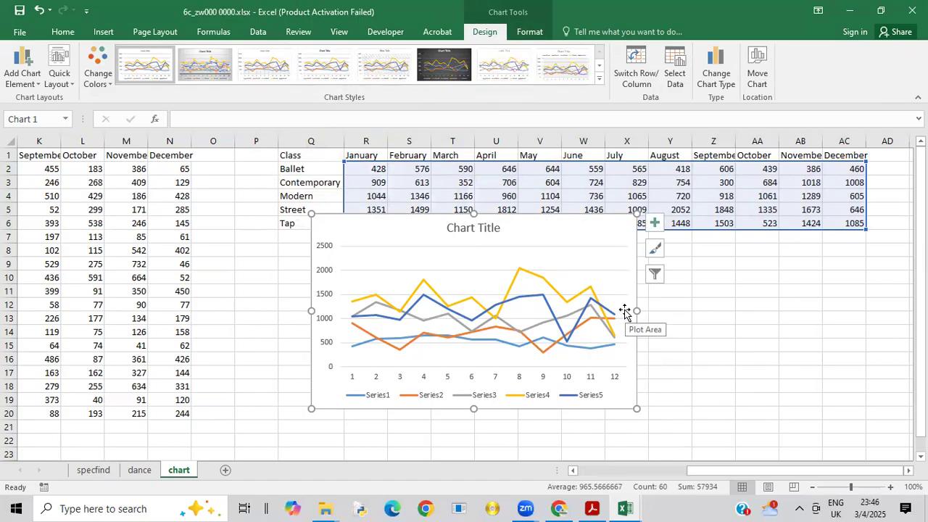
pyautogui.press('Delete')
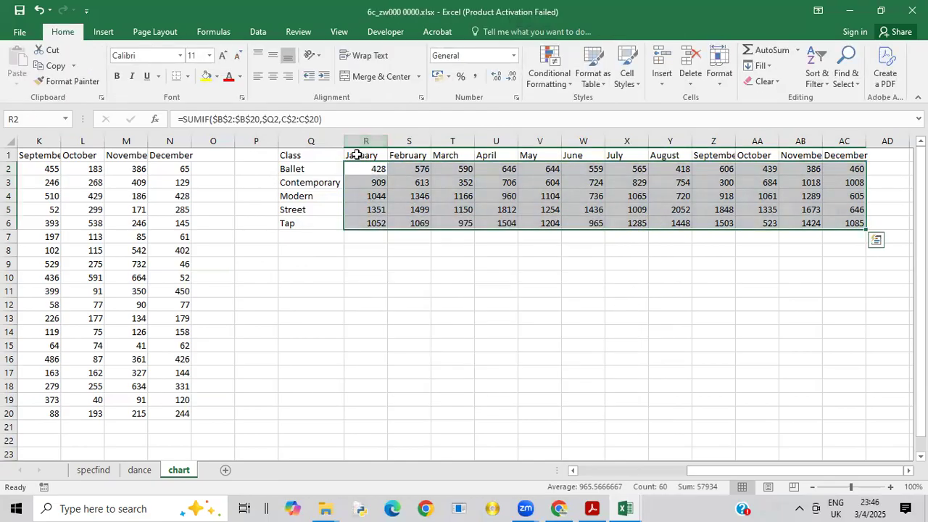
pyautogui.moveTo(366, 156); pyautogui.dragTo(852, 226)
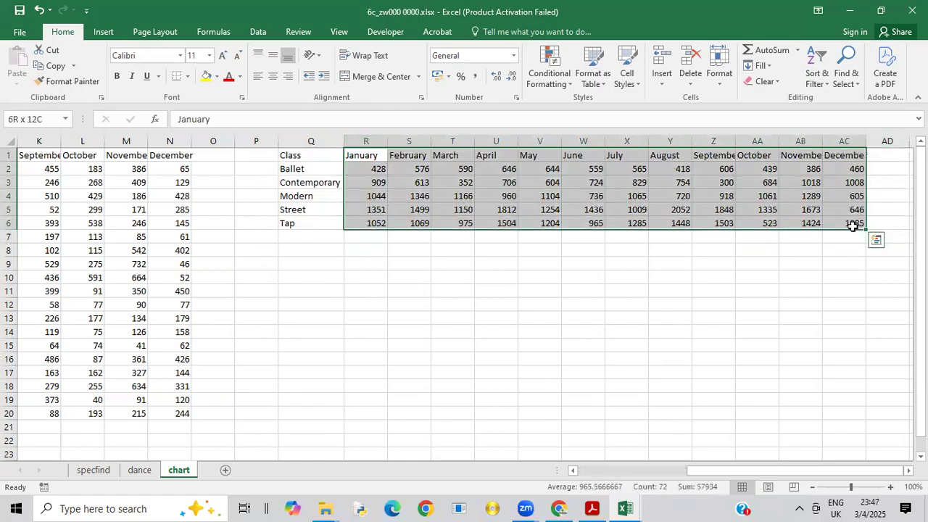
pyautogui.click(707, 320)
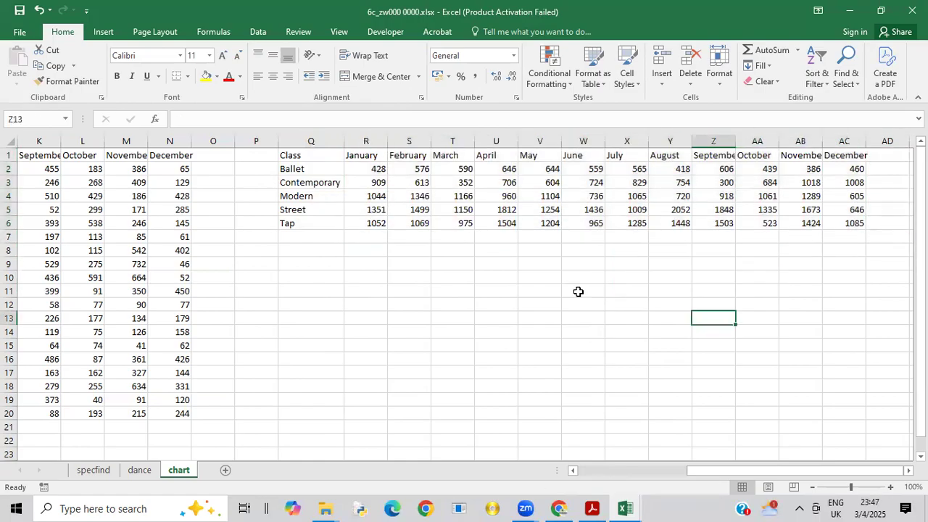
pyautogui.moveTo(304, 153); pyautogui.dragTo(696, 246)
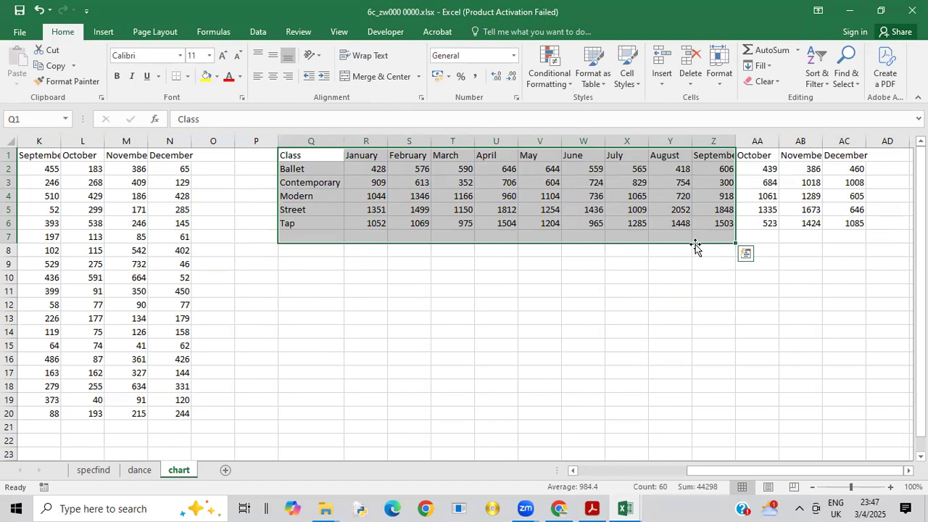
pyautogui.click(568, 280)
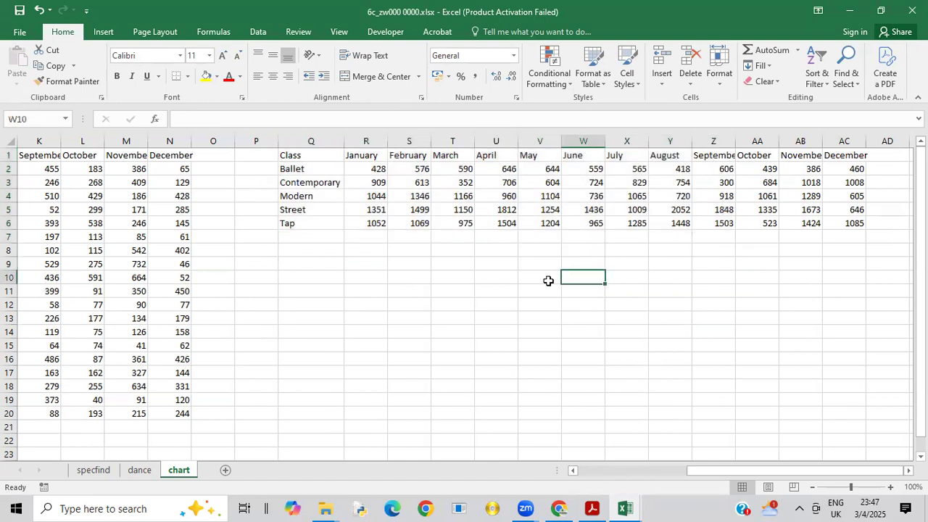
# Step: Insert a 2-D line chart from Q1:AC6, including the class names and month headings
pyautogui.click(287, 153)
pyautogui.moveTo(289, 152); pyautogui.dragTo(848, 219)
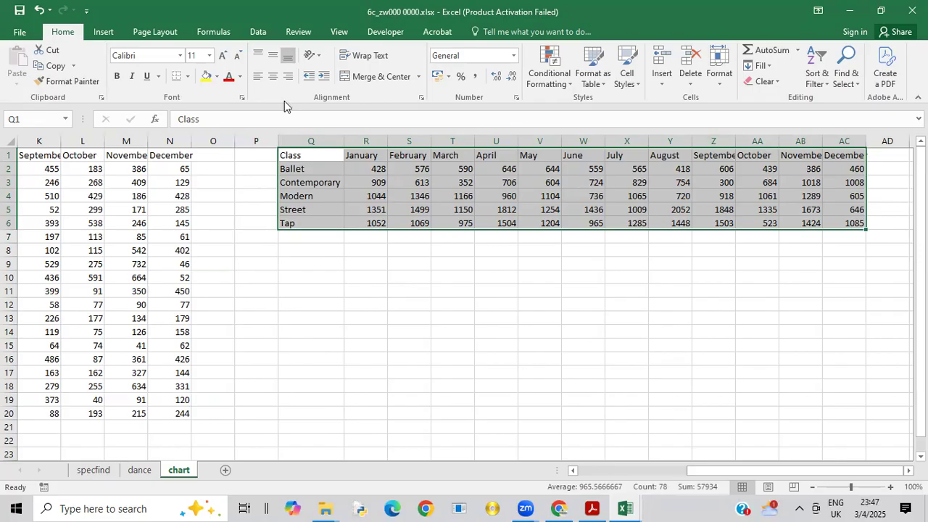
pyautogui.click(104, 35)
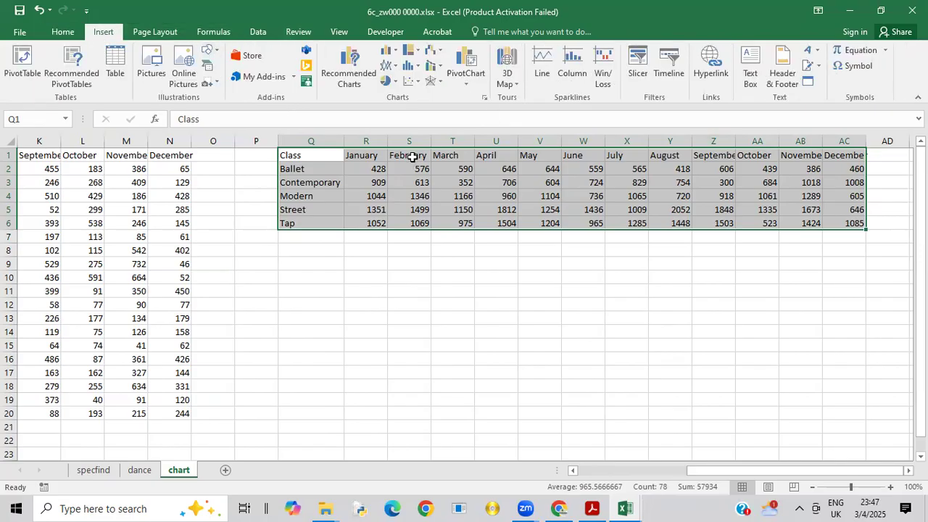
pyautogui.click(395, 66)
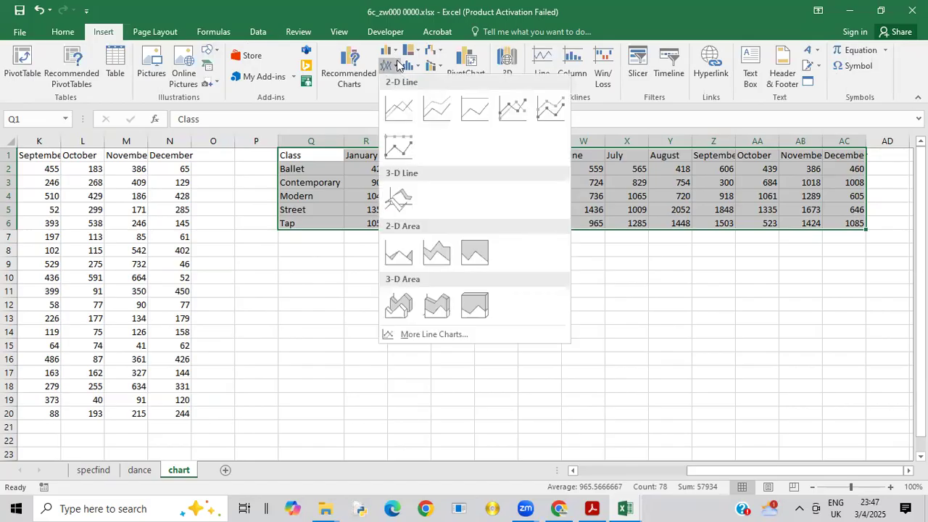
pyautogui.click(397, 69)
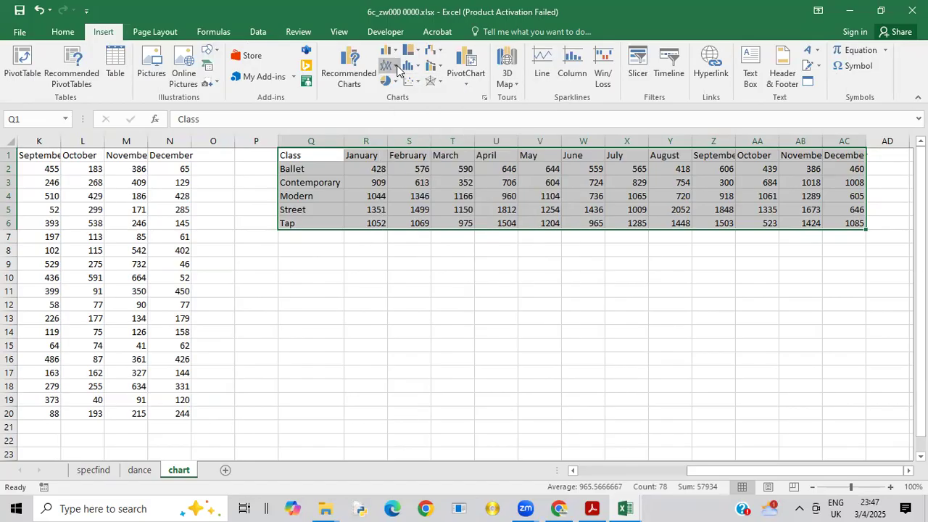
pyautogui.click(397, 67)
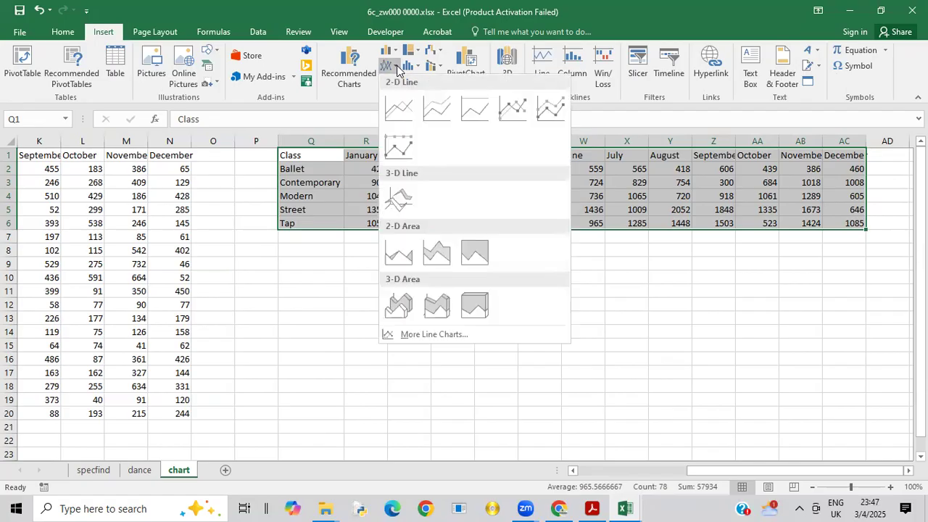
pyautogui.click(409, 112)
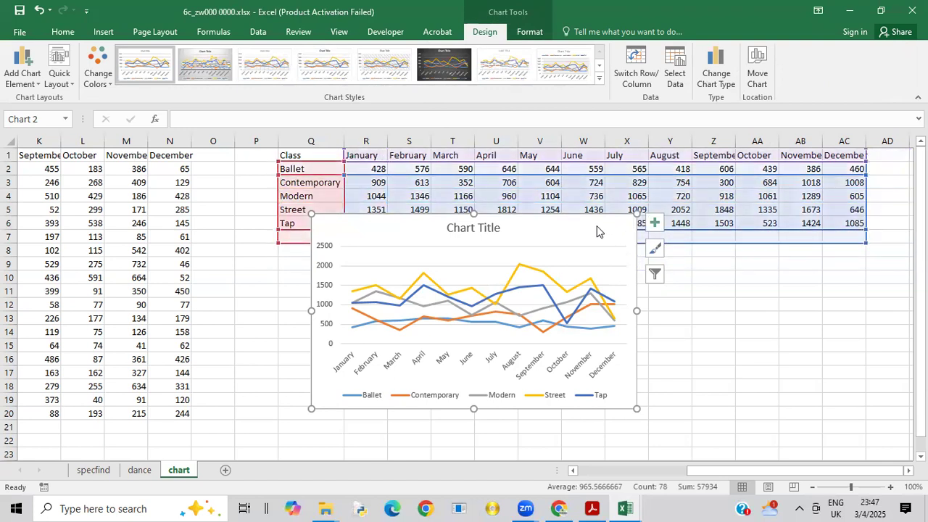
# Step: Move the line chart below the totals table so that it no longer covers any of the data
pyautogui.click(713, 304)
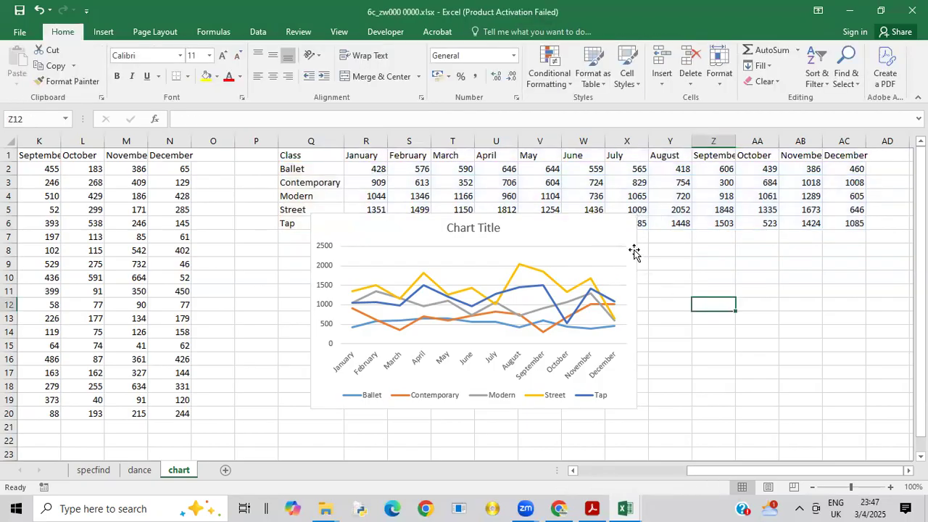
pyautogui.click(622, 393)
pyautogui.moveTo(657, 431); pyautogui.dragTo(675, 439)
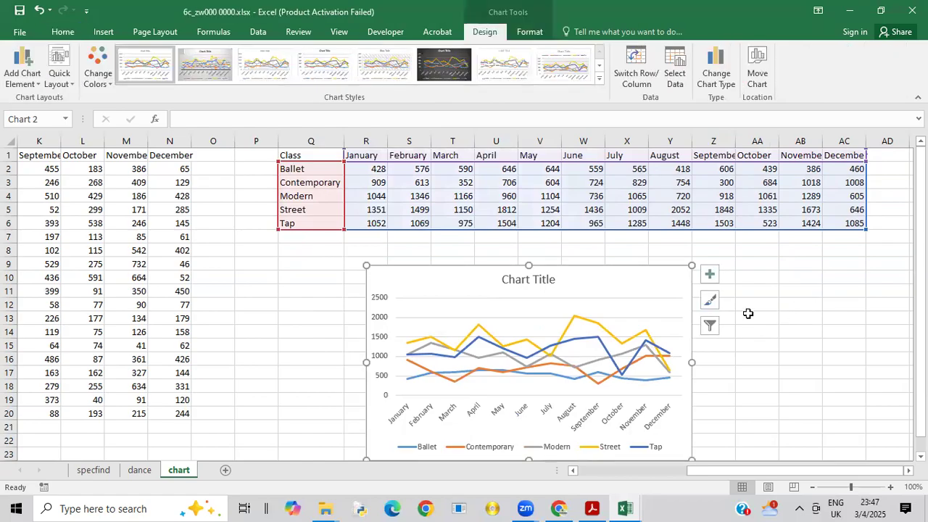
pyautogui.moveTo(596, 272); pyautogui.dragTo(598, 259)
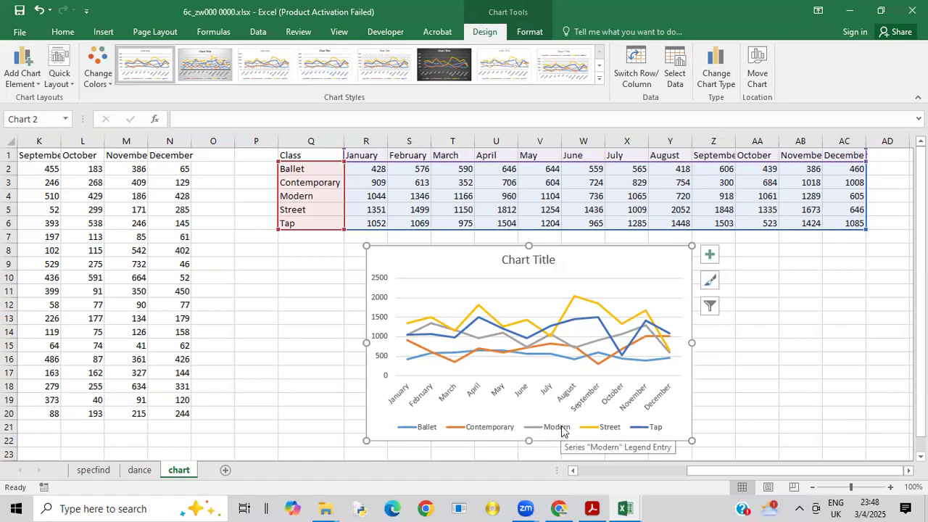
# Step: Switch to the exam paper PDF and copy "to compare the number of students for each type of class" from question 8
pyautogui.click(590, 508)
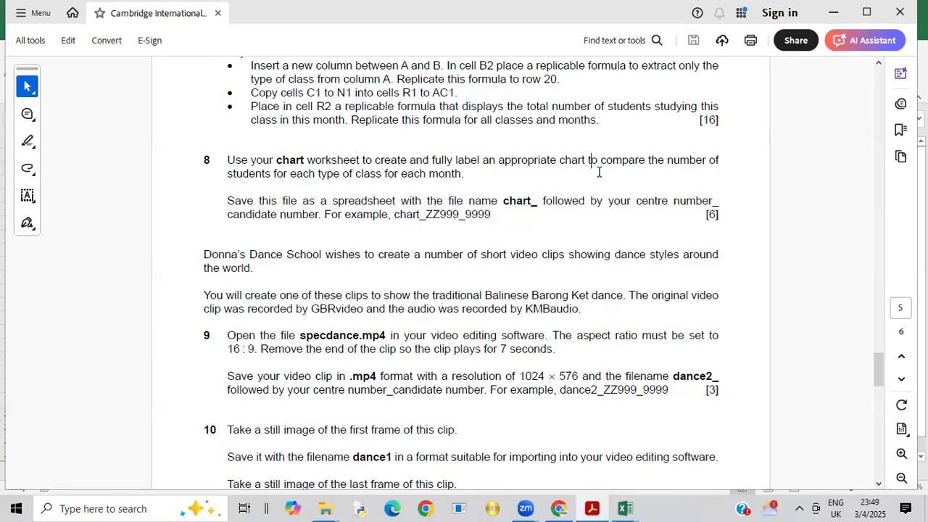
pyautogui.moveTo(599, 161); pyautogui.dragTo(383, 175)
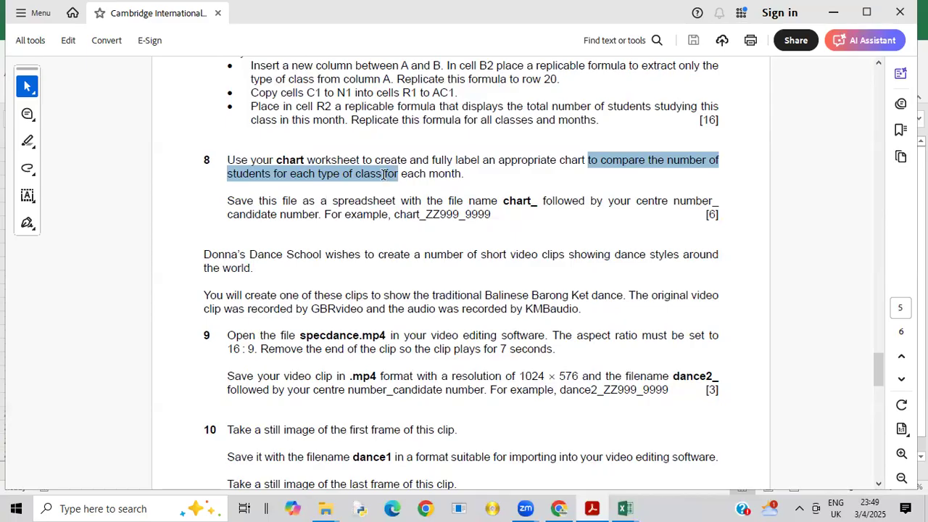
pyautogui.moveTo(383, 174); pyautogui.dragTo(382, 174)
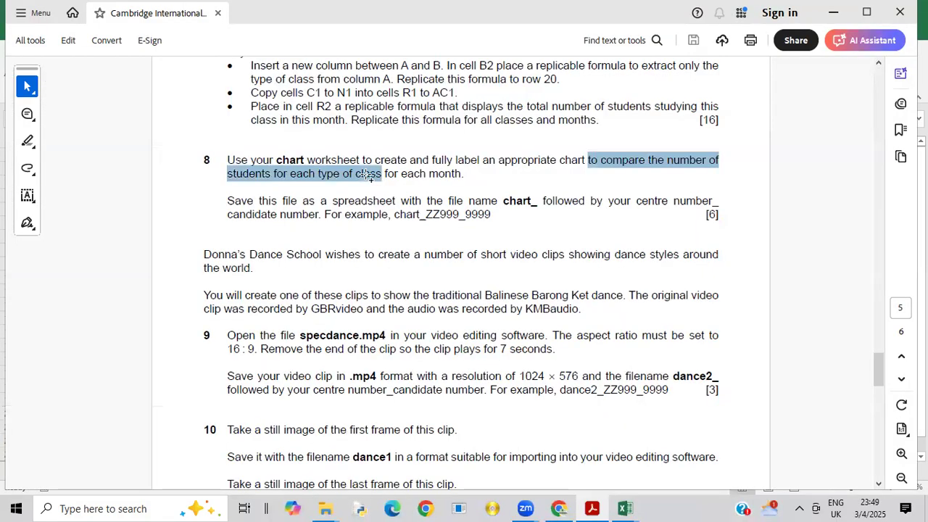
pyautogui.rightClick(369, 175)
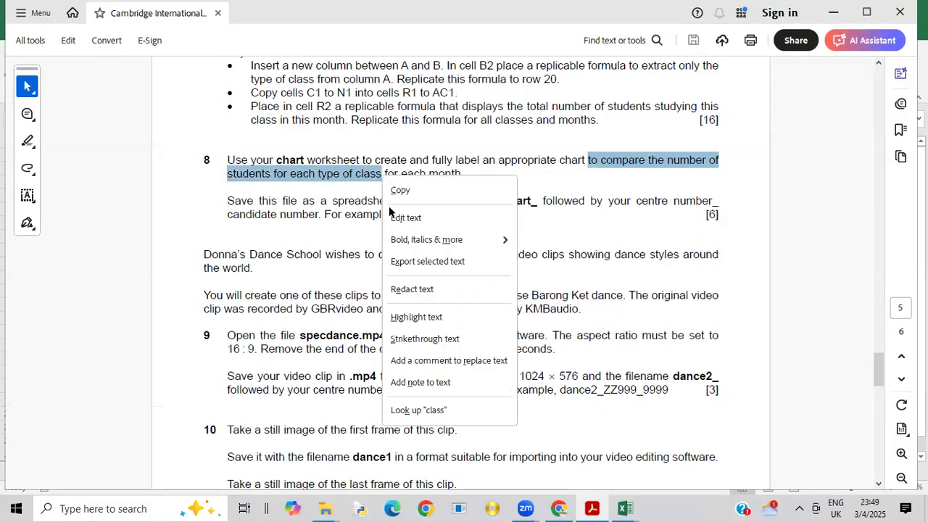
pyautogui.click(395, 191)
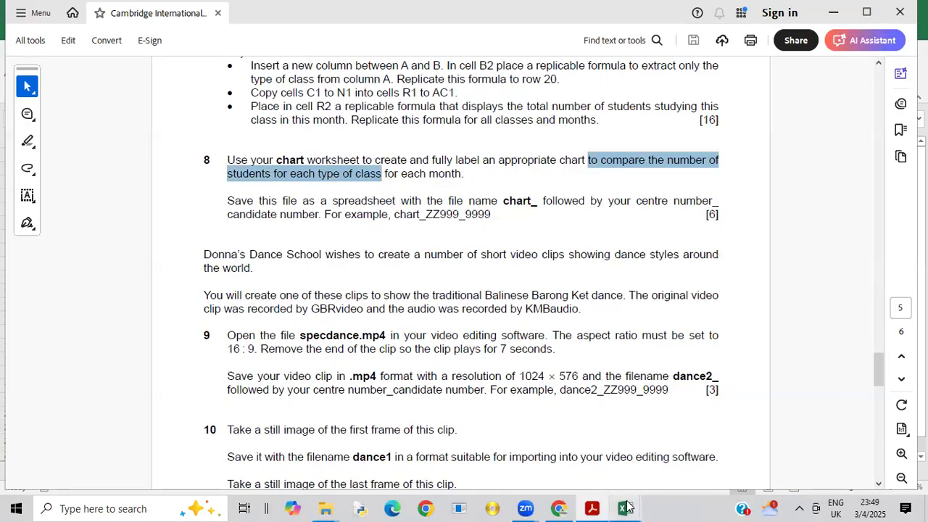
# Step: Return to the 6c_zw000 0000.xlsx workbook and paste the copied wording into the line chart's title
pyautogui.moveTo(625, 508)
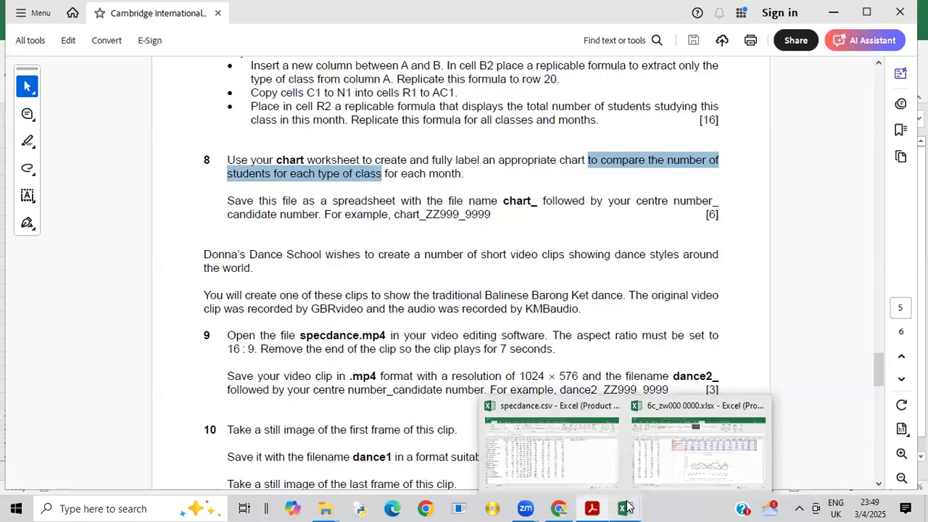
pyautogui.click(700, 477)
pyautogui.click(539, 258)
pyautogui.click(538, 256)
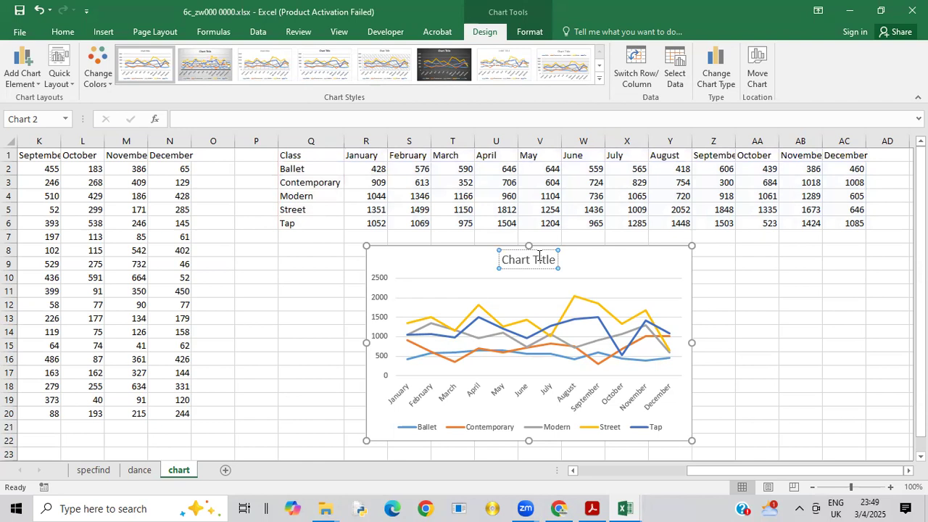
pyautogui.click(538, 255)
pyautogui.hotkey('ctrl', 'v')
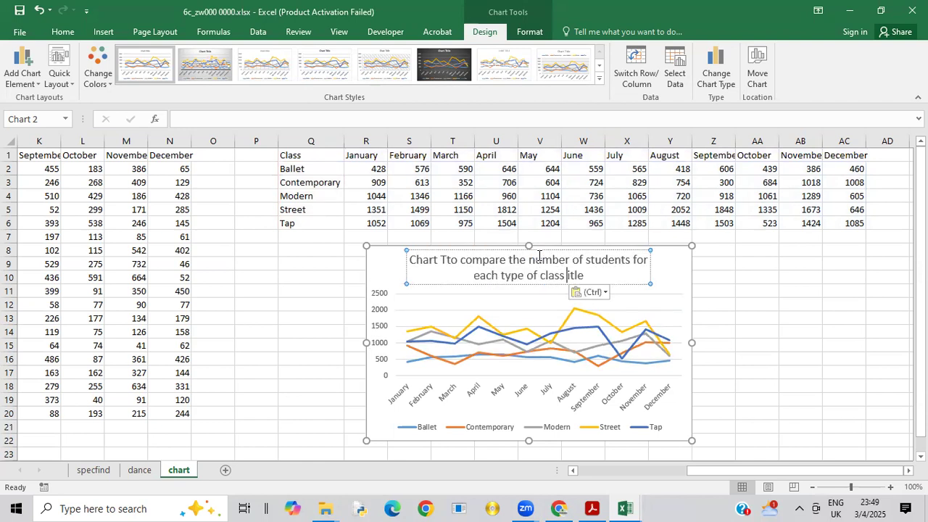
# Step: Remove the leftover placeholder text around the pasted wording so the chart title reads "To compare the number of students for each type of class"
pyautogui.click(445, 261)
pyautogui.press('BackSpace')
pyautogui.press('BackSpace')
pyautogui.press('BackSpace')
pyautogui.press('BackSpace')
pyautogui.press('BackSpace')
pyautogui.press('BackSpace')
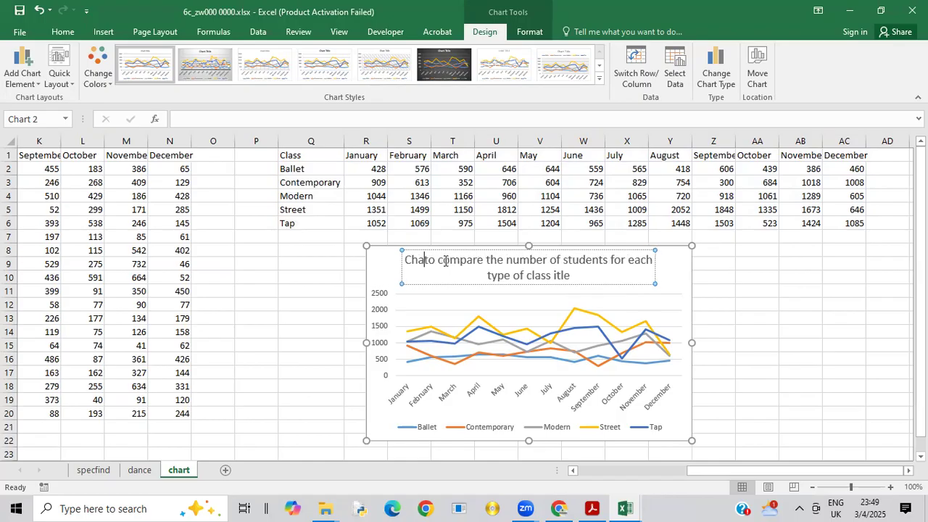
pyautogui.press('BackSpace')
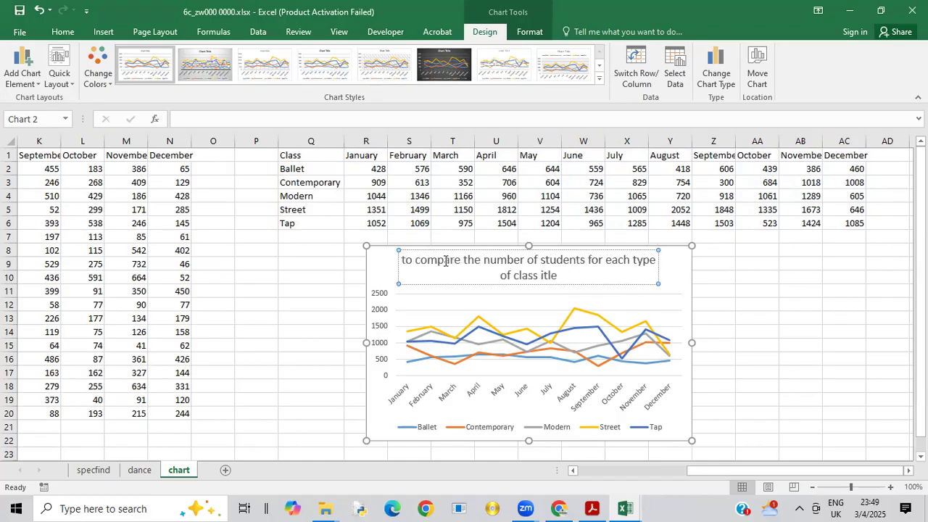
pyautogui.press('Delete')
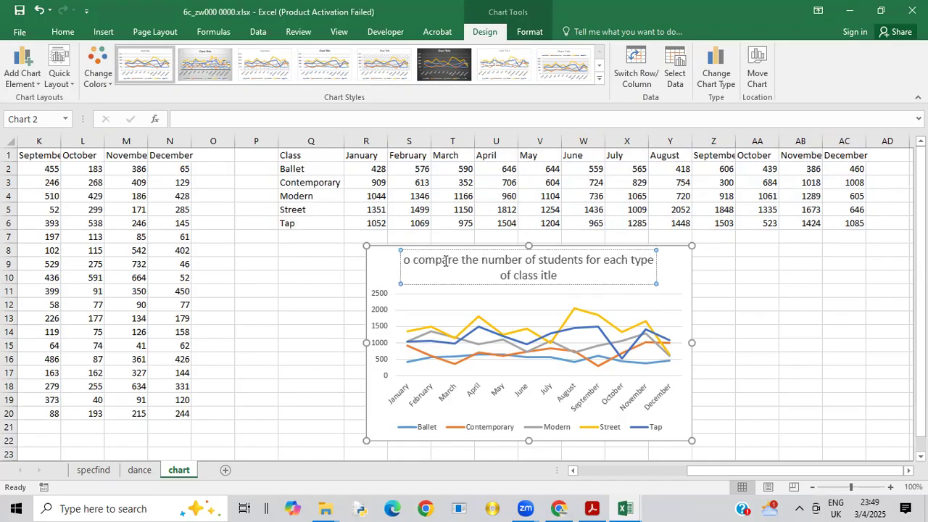
pyautogui.write('T')
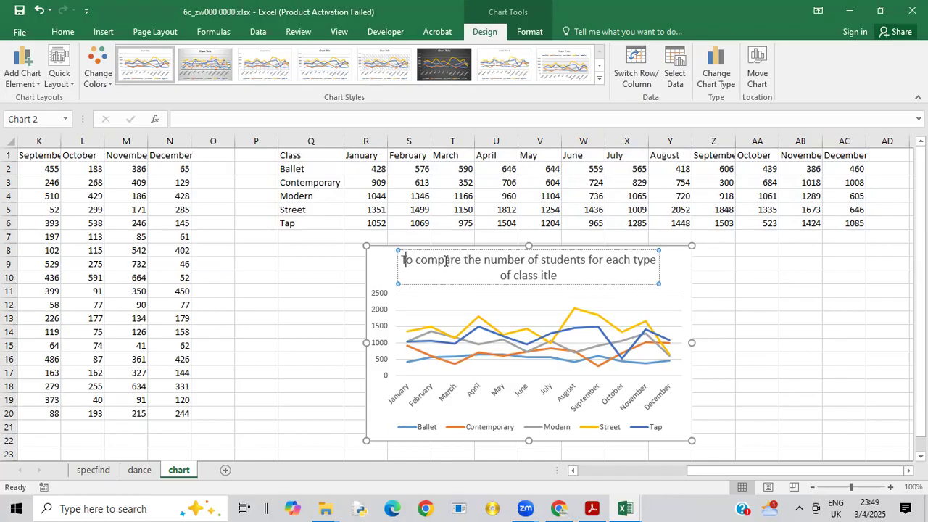
pyautogui.doubleClick(560, 279)
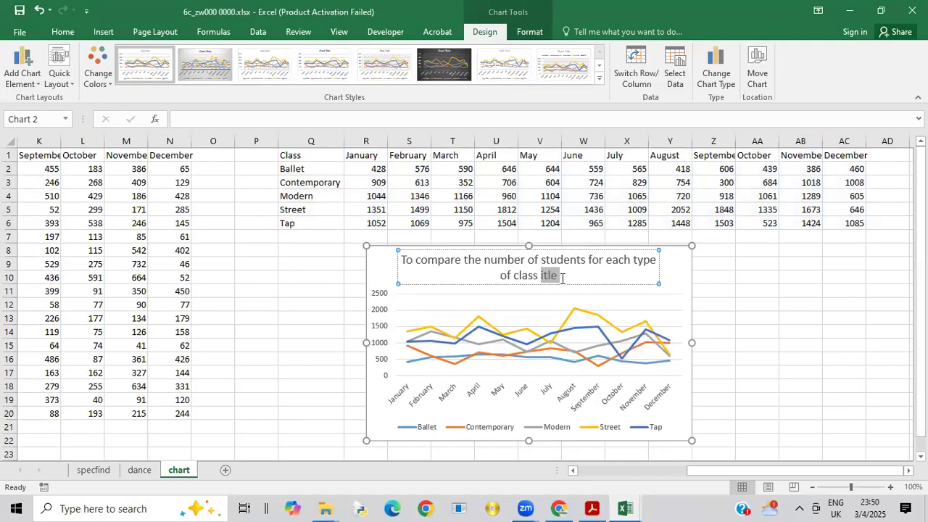
pyautogui.press('BackSpace')
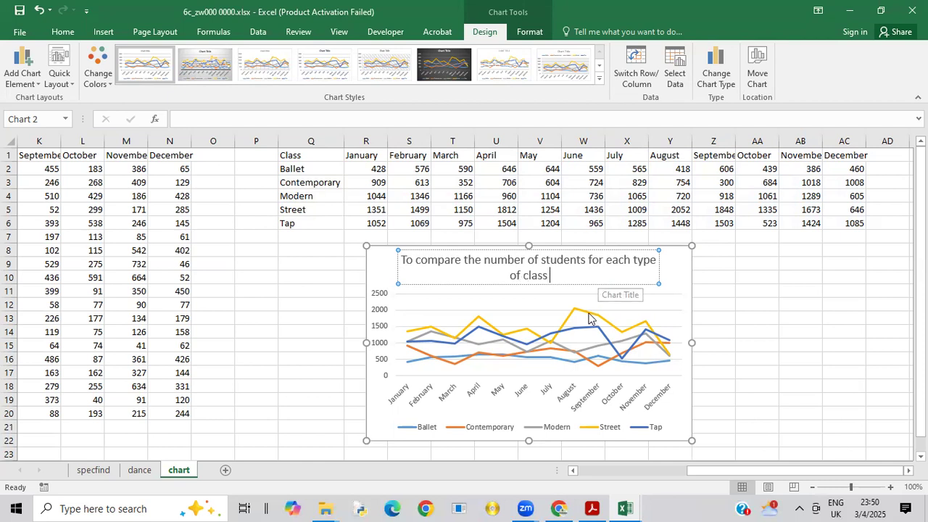
# Step: Copy "for each month." from question 8 in the exam paper PDF and append it to the workbook's line chart title
pyautogui.click(596, 508)
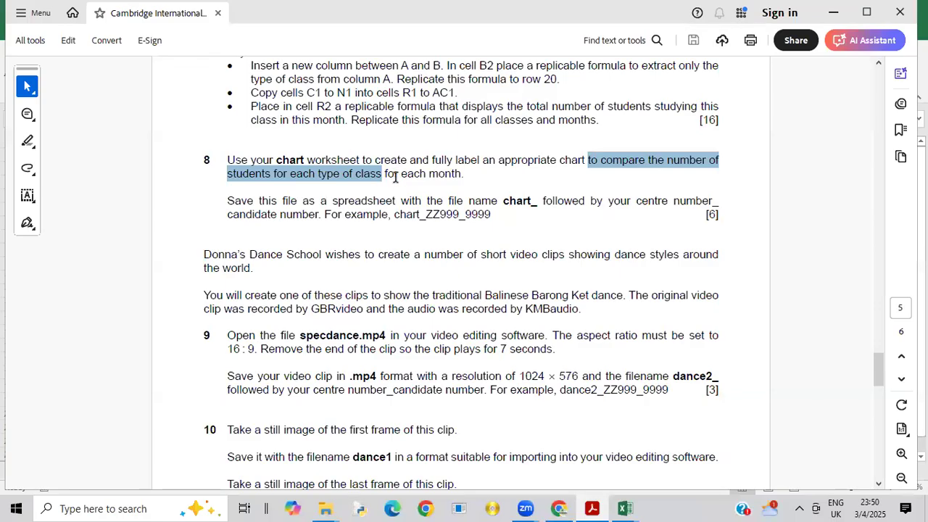
pyautogui.moveTo(384, 175); pyautogui.dragTo(466, 177)
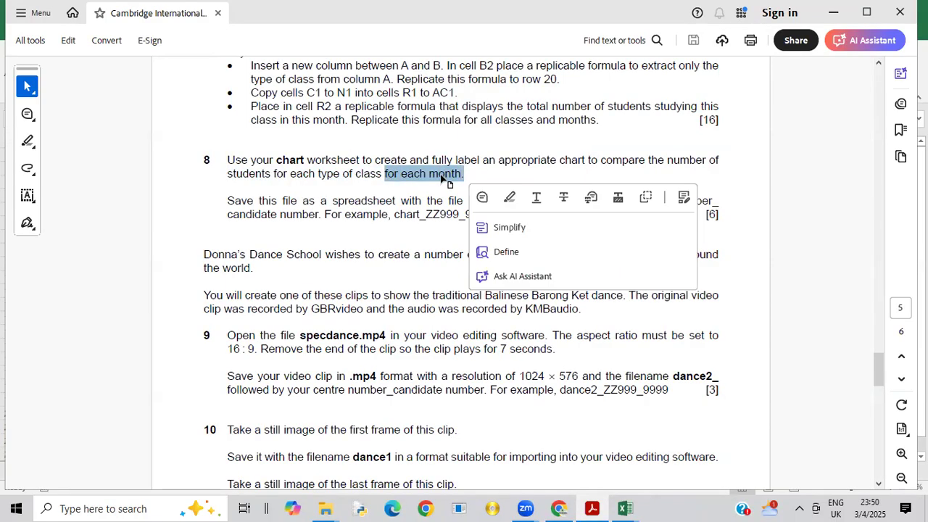
pyautogui.rightClick(447, 181)
pyautogui.click(455, 190)
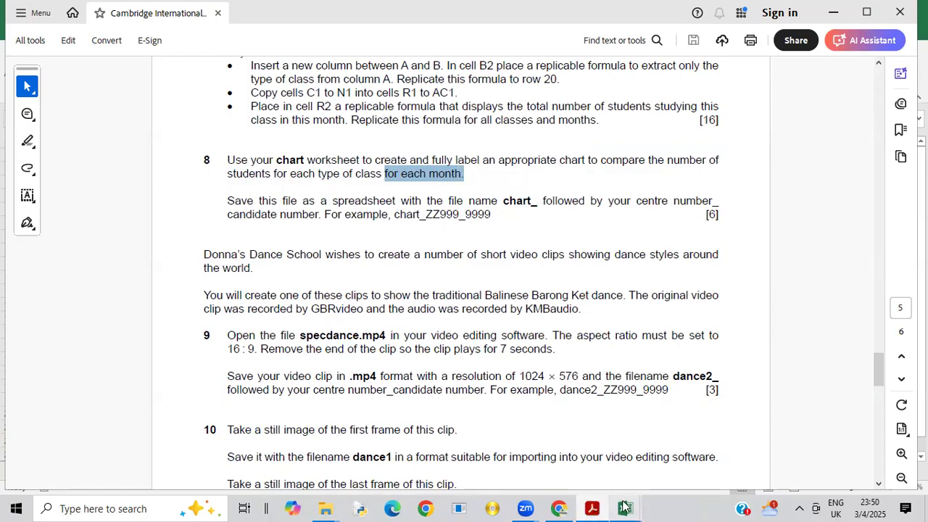
pyautogui.moveTo(625, 508)
pyautogui.click(669, 452)
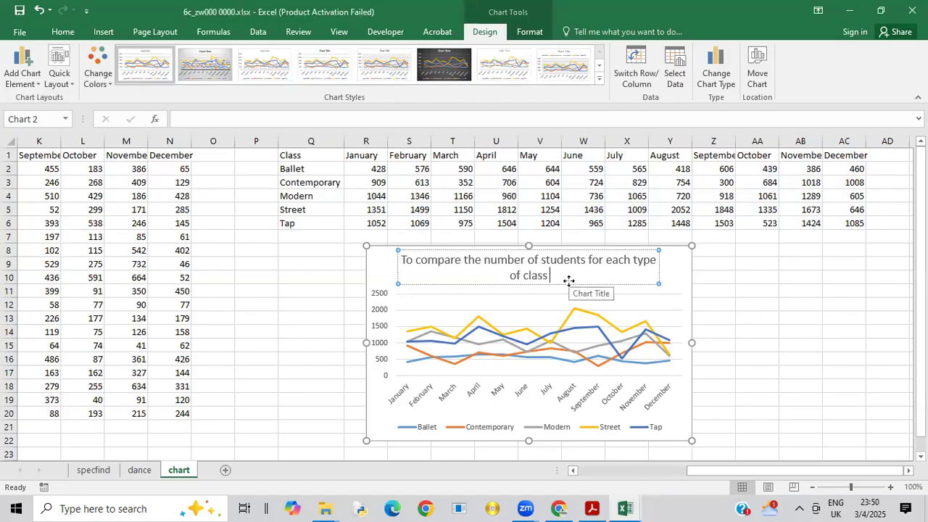
pyautogui.hotkey('ctrl', 'v')
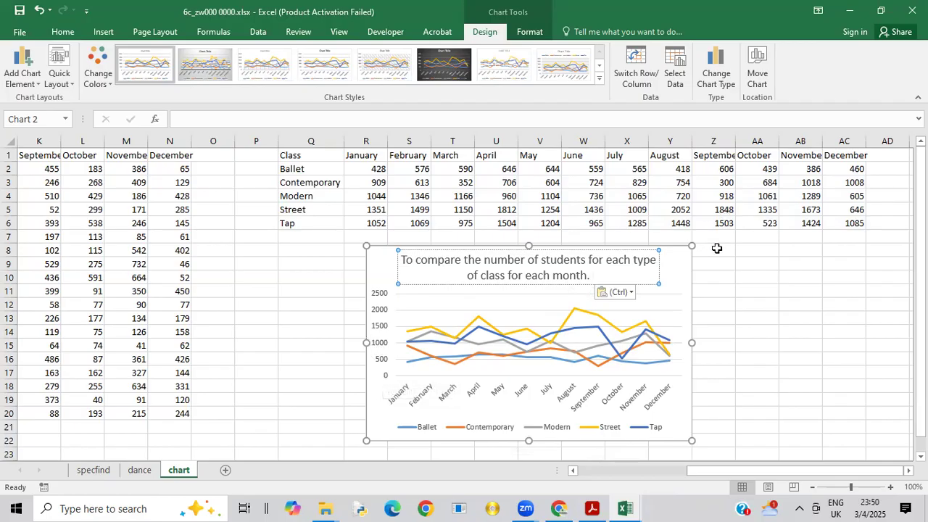
# Step: Add axis titles to both axes of the line chart
pyautogui.click(680, 266)
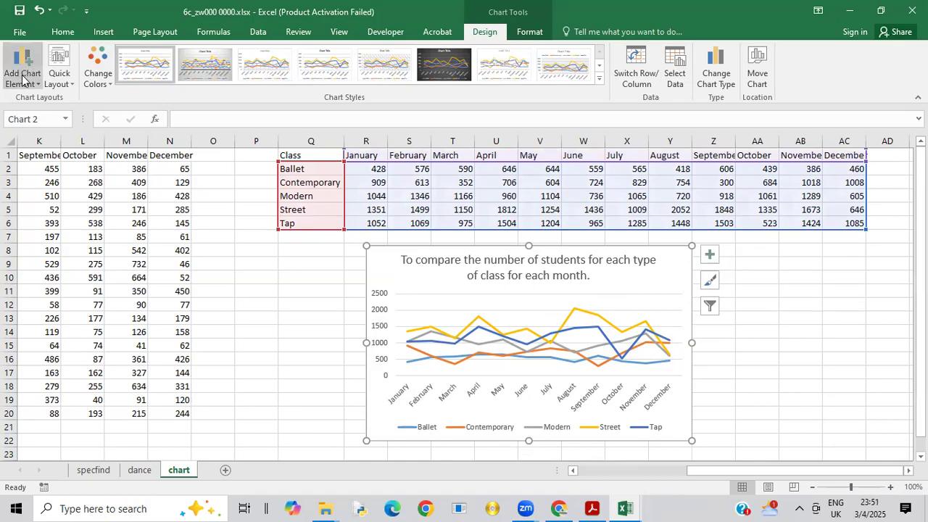
pyautogui.click(709, 258)
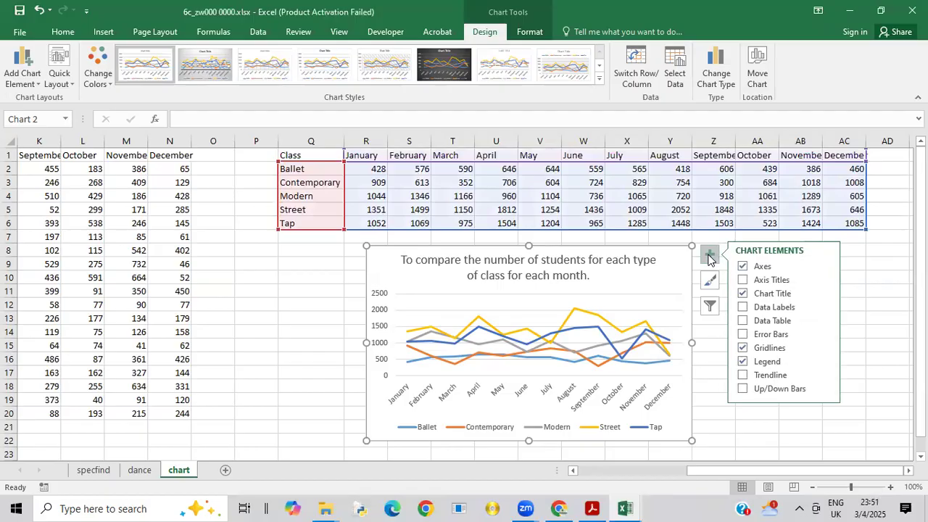
pyautogui.click(743, 280)
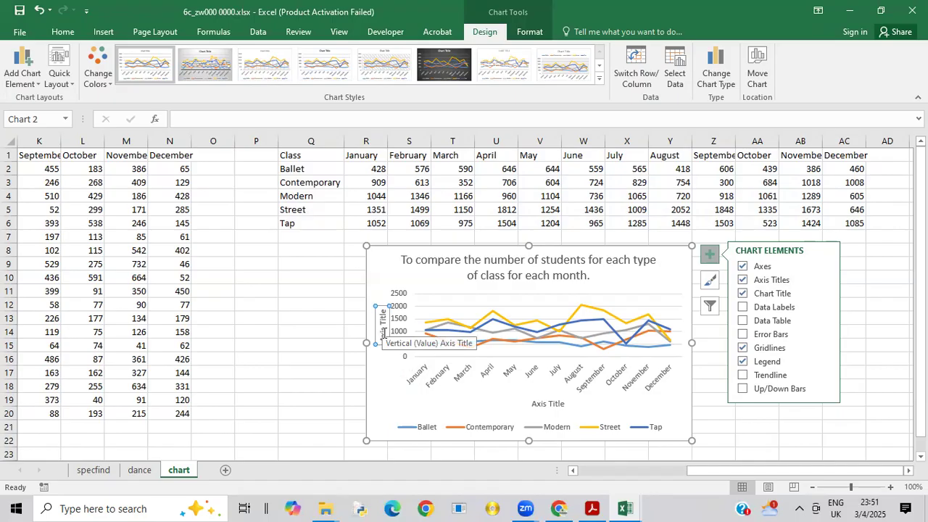
# Step: Replace the horizontal axis title's placeholder text with "Months"
pyautogui.click(540, 404)
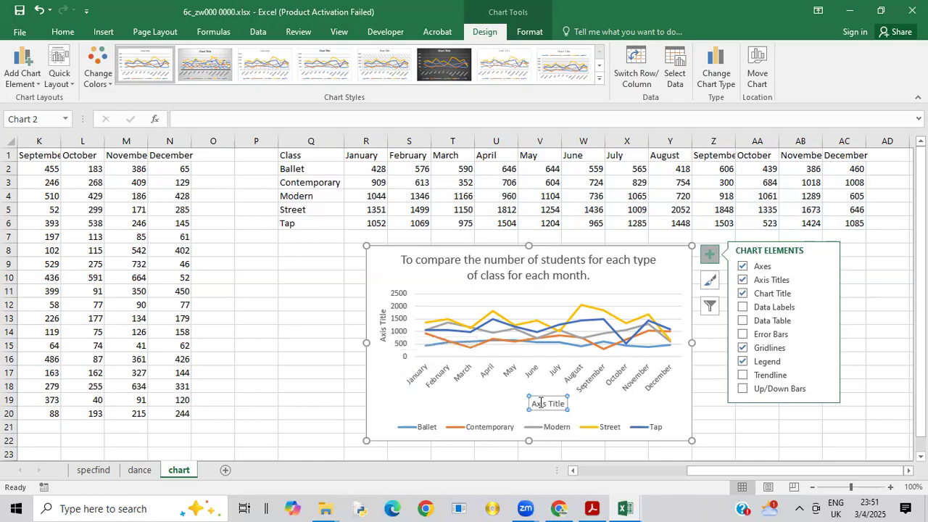
pyautogui.doubleClick(540, 403)
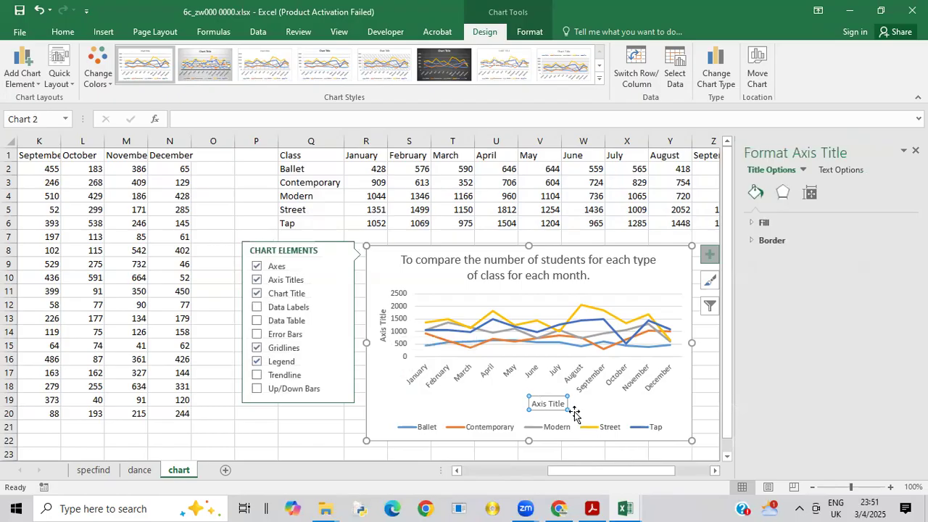
pyautogui.click(564, 405)
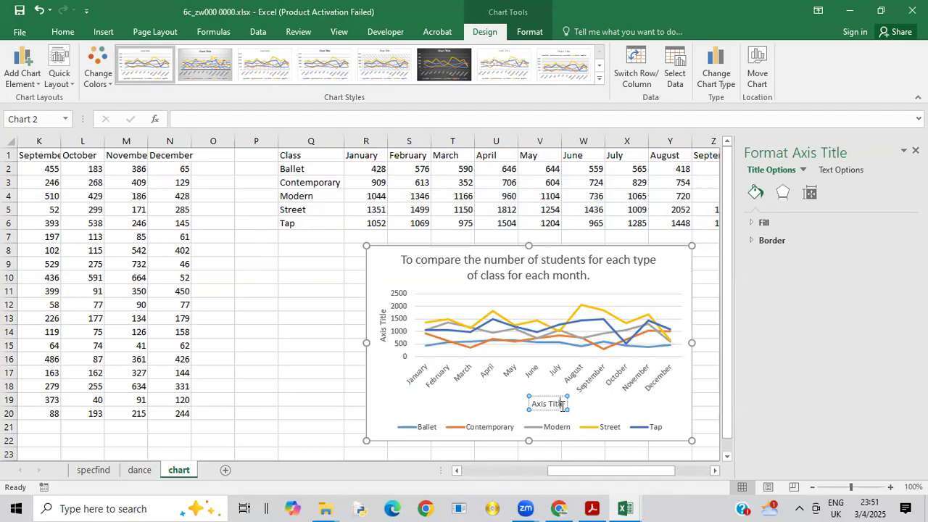
pyautogui.press('BackSpace')
pyautogui.press('BackSpace')
pyautogui.press('BackSpace')
pyautogui.press('BackSpace')
pyautogui.press('BackSpace')
pyautogui.press('BackSpace')
pyautogui.press('BackSpace')
pyautogui.press('BackSpace')
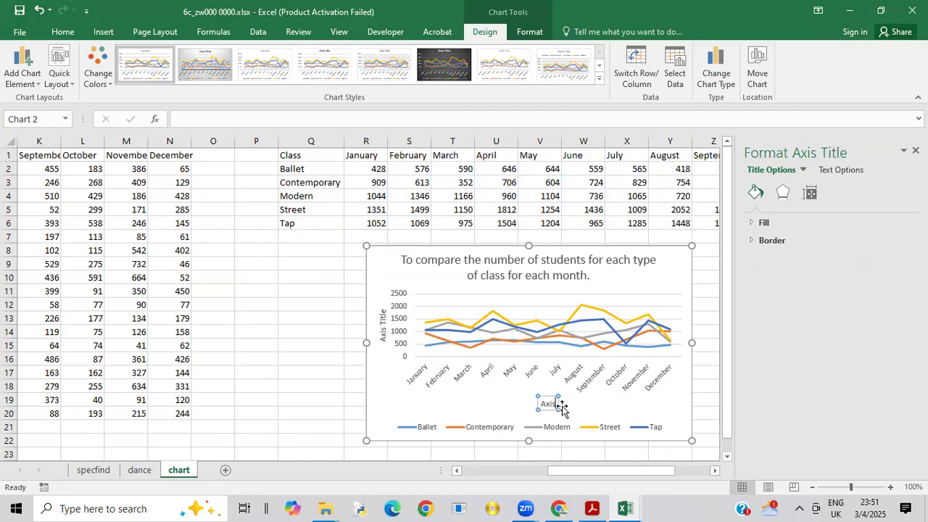
pyautogui.press('BackSpace')
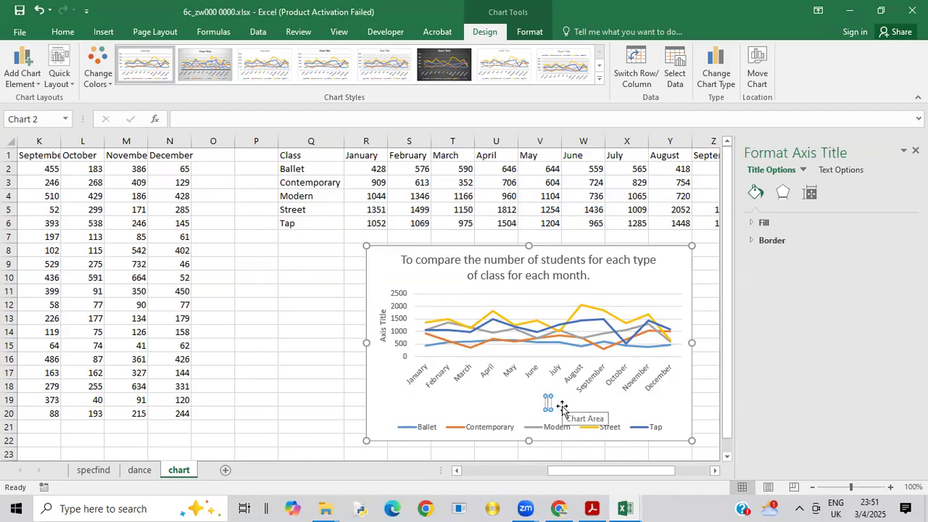
pyautogui.write('M')
pyautogui.press('BackSpace')
pyautogui.write('MO')
pyautogui.press('BackSpace')
pyautogui.write('onth')
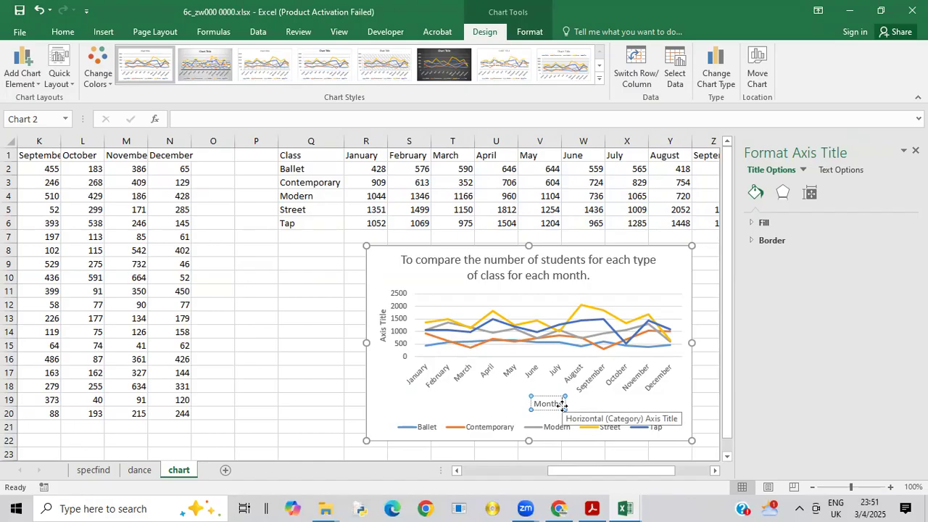
pyautogui.write('s')
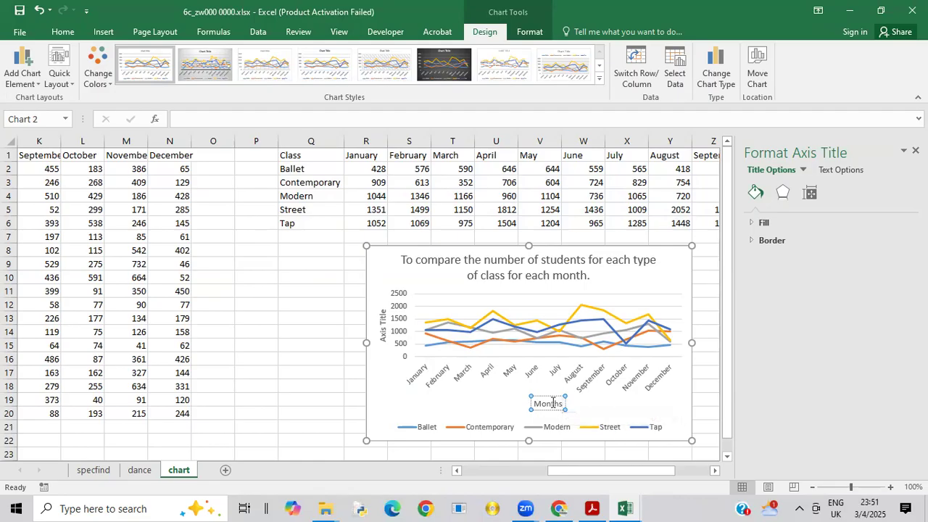
# Step: Set the vertical axis title to "Number of students" and enlarge the line chart in the space below the totals table
pyautogui.click(383, 335)
pyautogui.moveTo(385, 336); pyautogui.dragTo(376, 308)
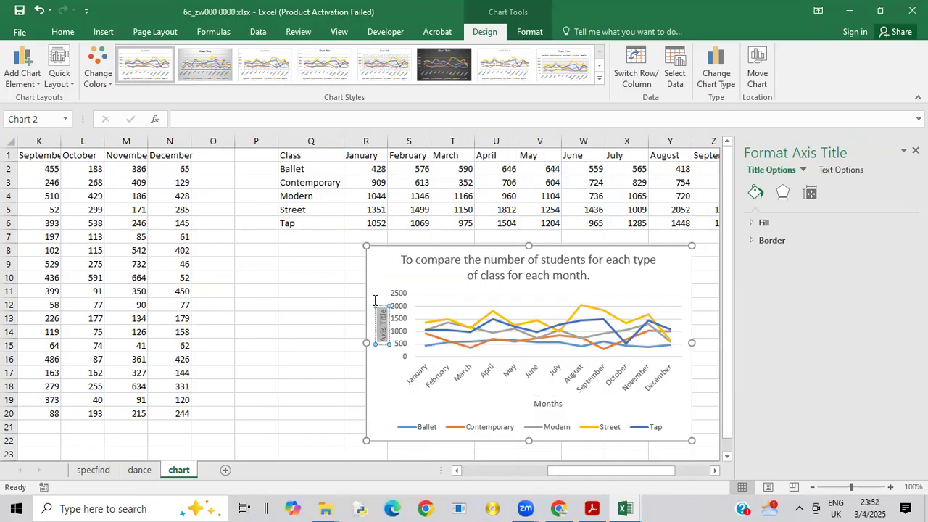
pyautogui.write('Number')
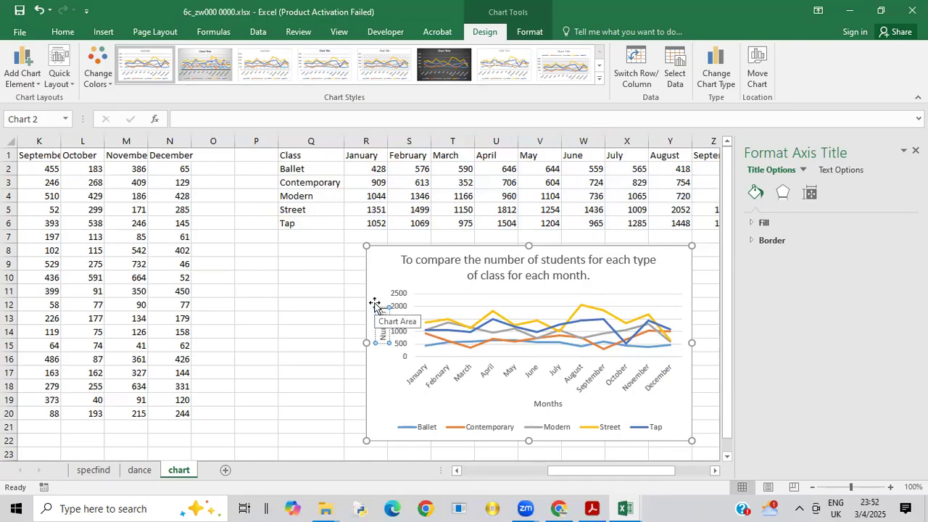
pyautogui.write(' of Students')
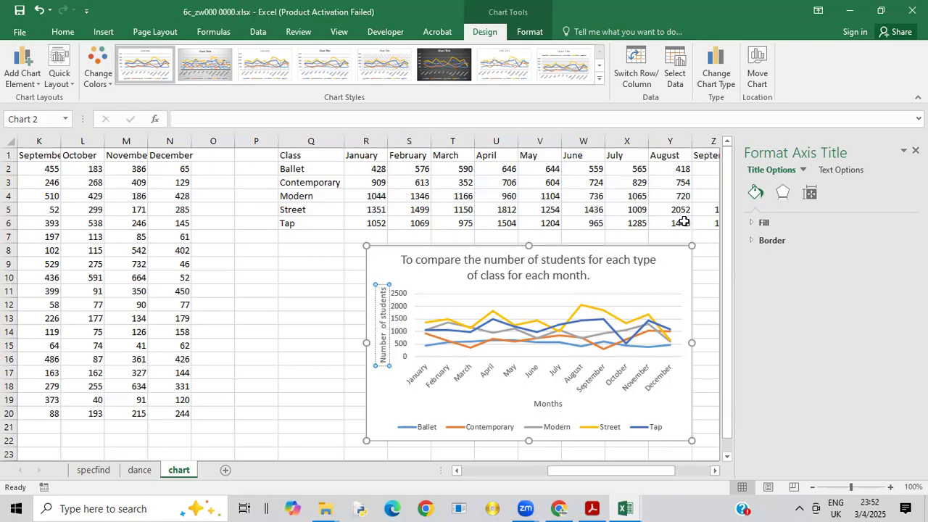
pyautogui.moveTo(722, 274); pyautogui.dragTo(734, 354)
pyautogui.moveTo(692, 428); pyautogui.dragTo(716, 456)
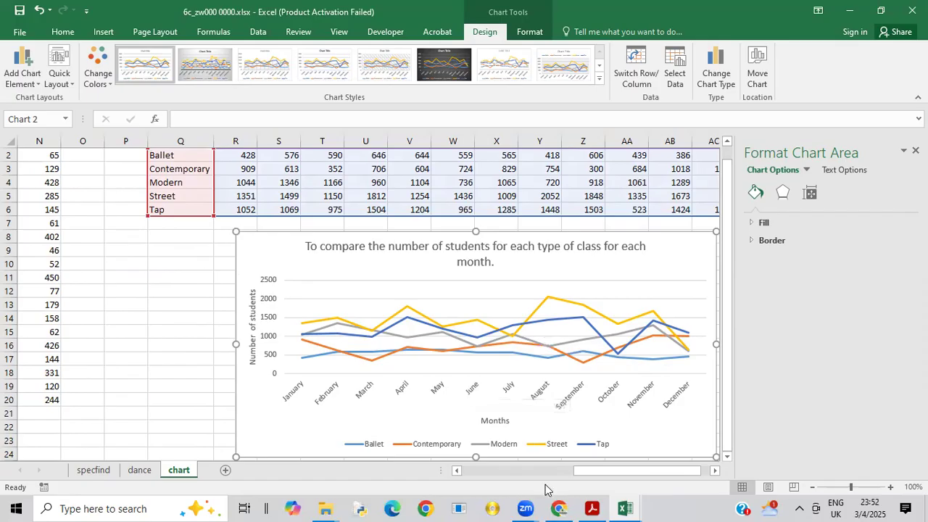
# Step: Switch to the exam paper PDF to read question 8's file-naming instruction and return to the 6c_zw000 0000.xlsx workbook
pyautogui.moveTo(593, 505)
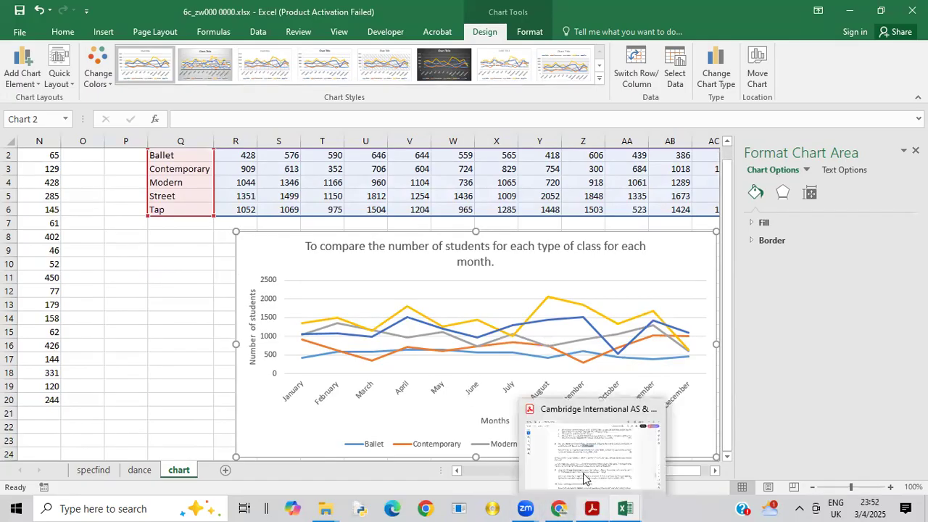
pyautogui.click(599, 470)
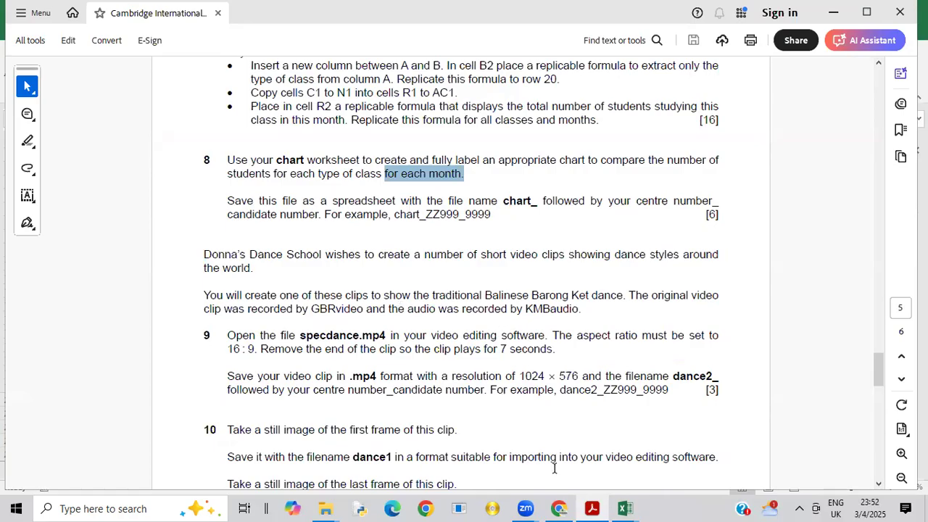
pyautogui.moveTo(625, 509)
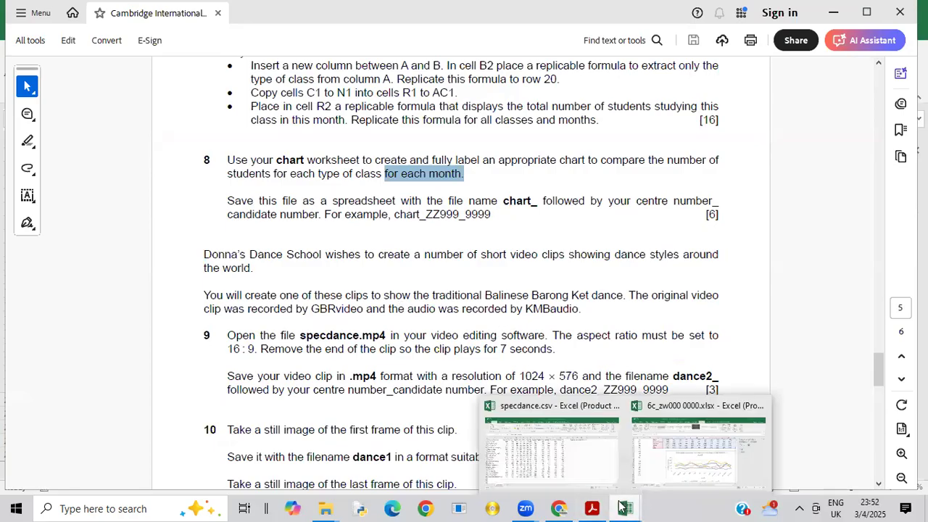
pyautogui.click(687, 451)
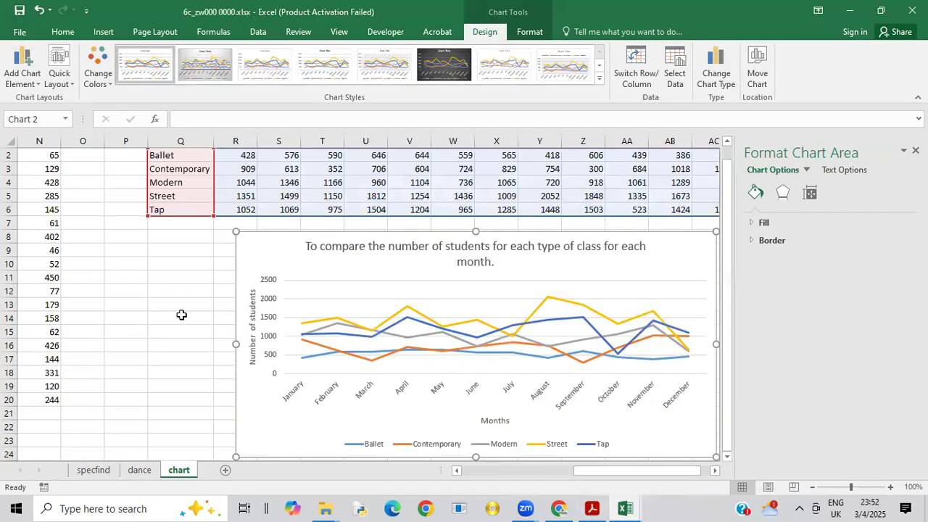
pyautogui.click(20, 34)
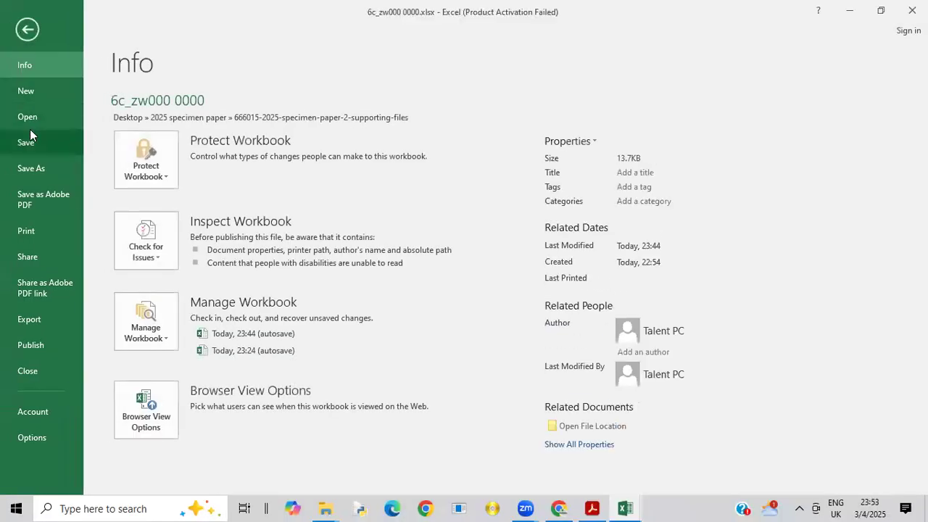
pyautogui.click(37, 169)
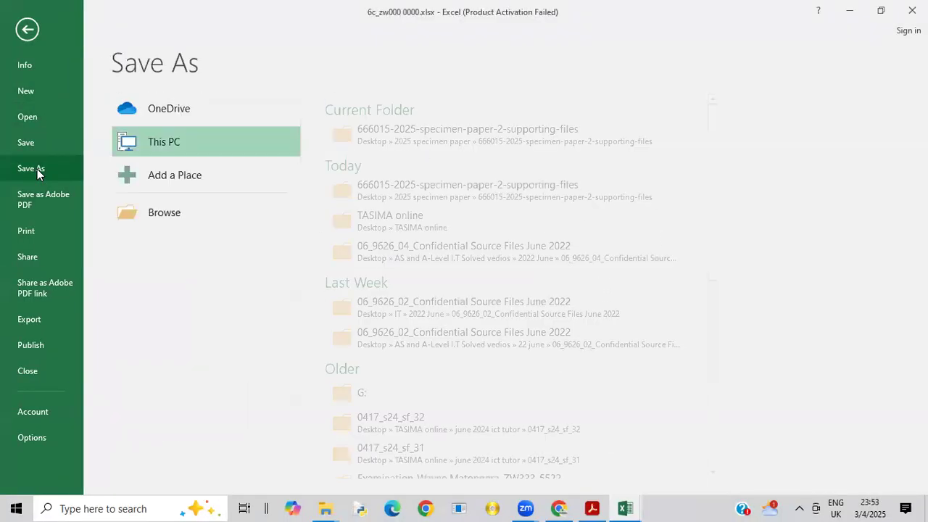
pyautogui.click(451, 131)
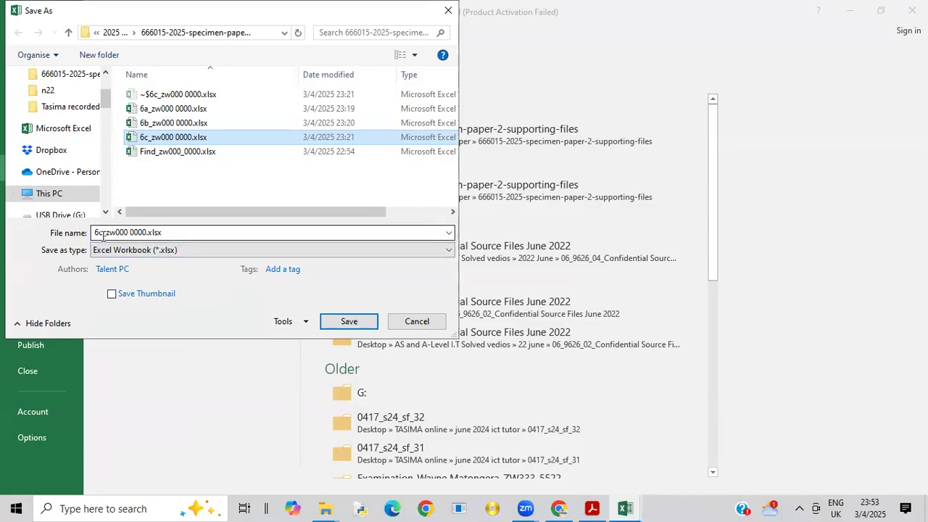
pyautogui.click(103, 236)
pyautogui.click(103, 236)
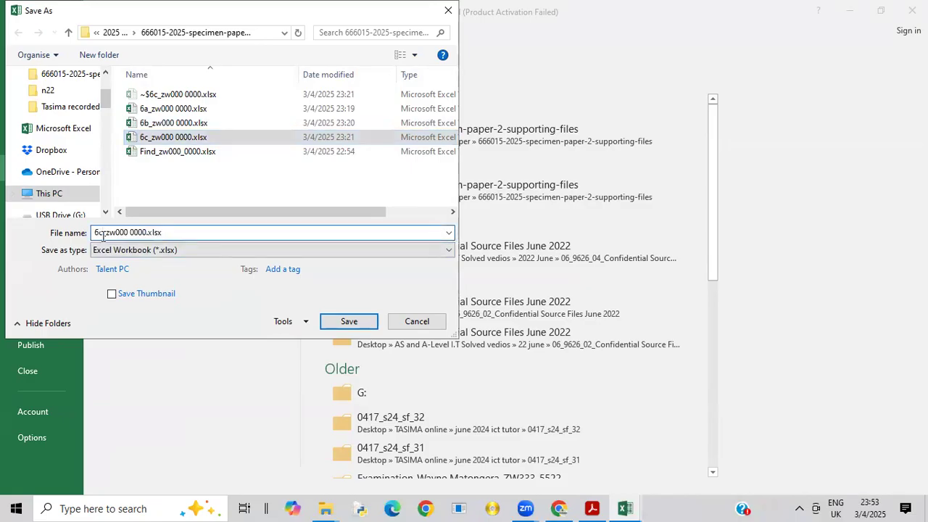
pyautogui.press('BackSpace')
pyautogui.press('BackSpace')
pyautogui.write('Chart')
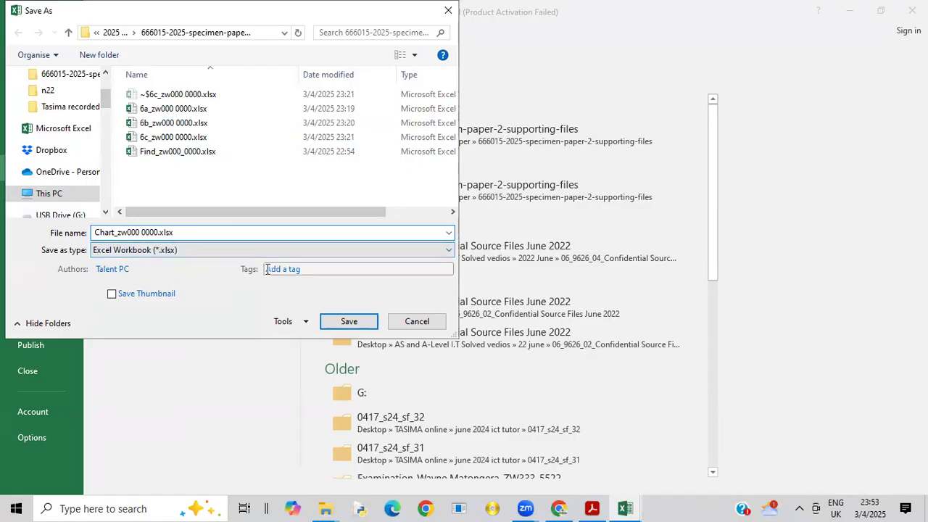
pyautogui.click(121, 268)
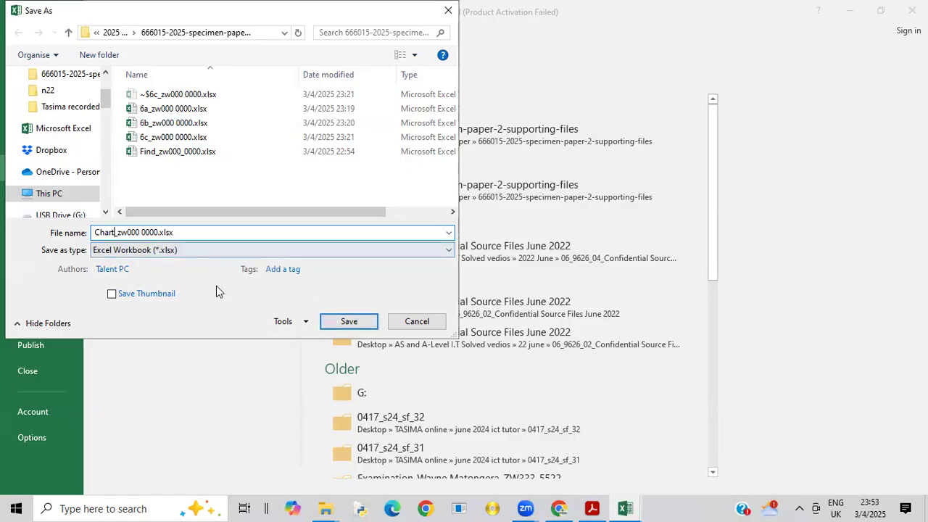
pyautogui.click(349, 321)
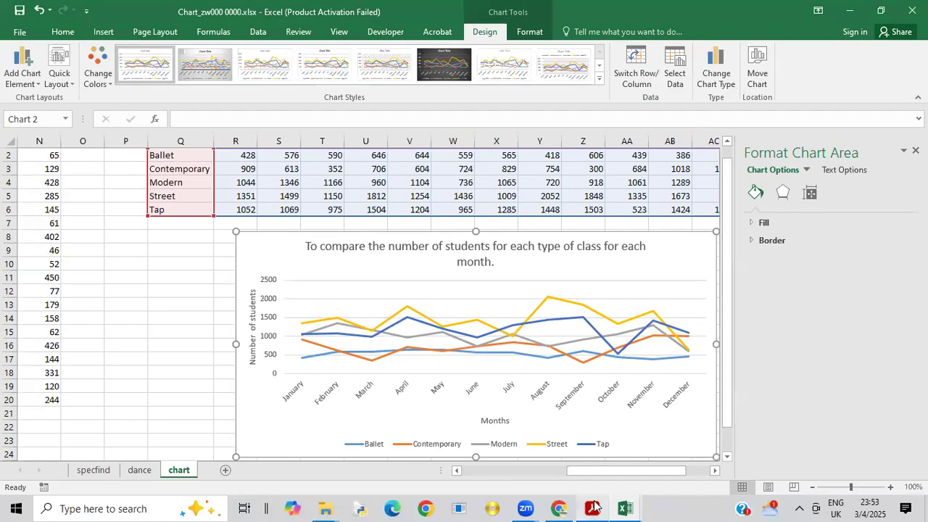
# Step: Switch to the exam paper PDF and go back to questions 5 and 6 on page 4 to review them
pyautogui.moveTo(593, 507)
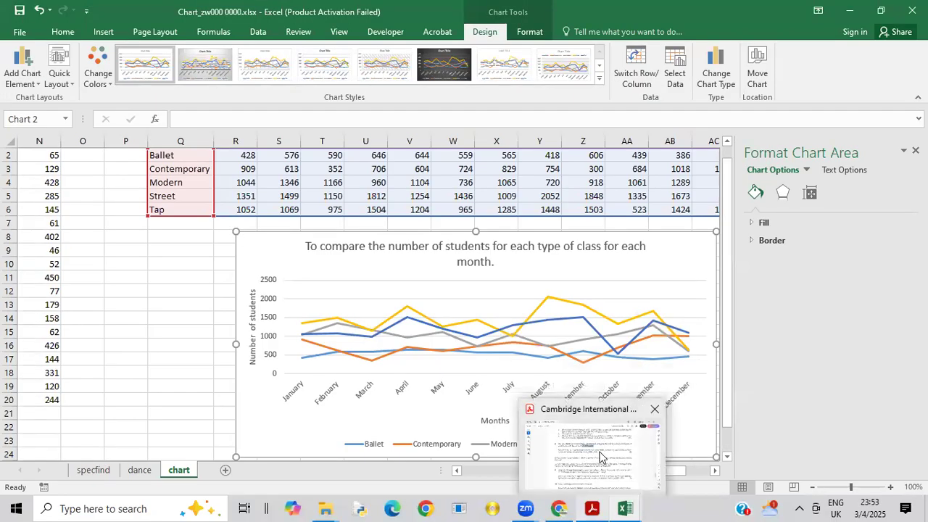
pyautogui.click(600, 456)
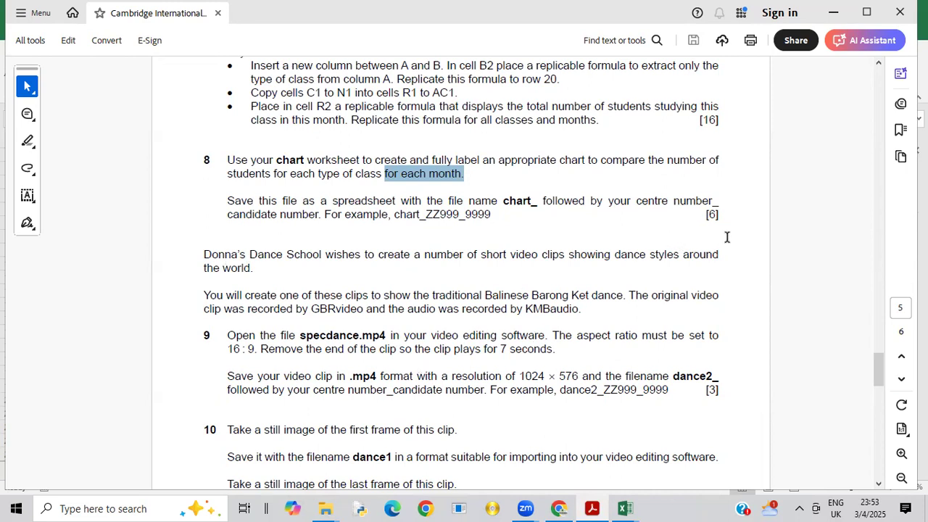
pyautogui.moveTo(882, 379); pyautogui.dragTo(877, 332)
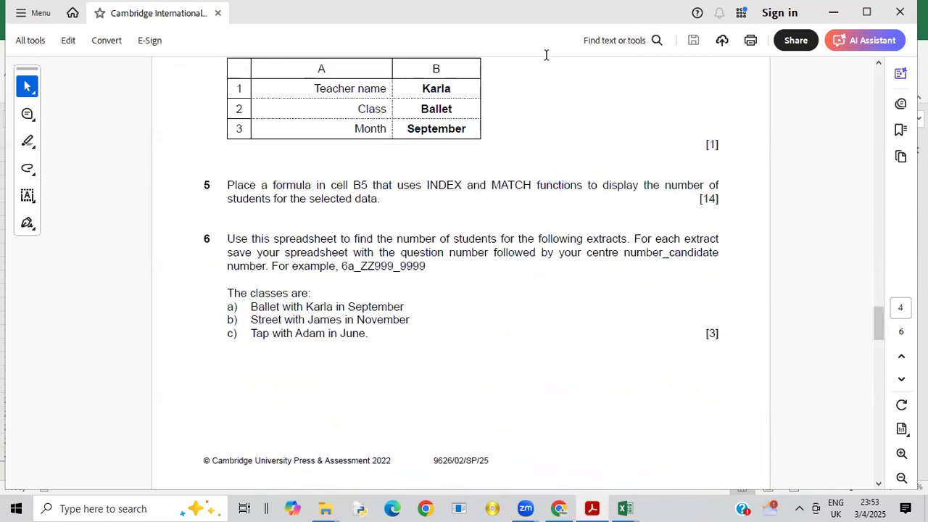